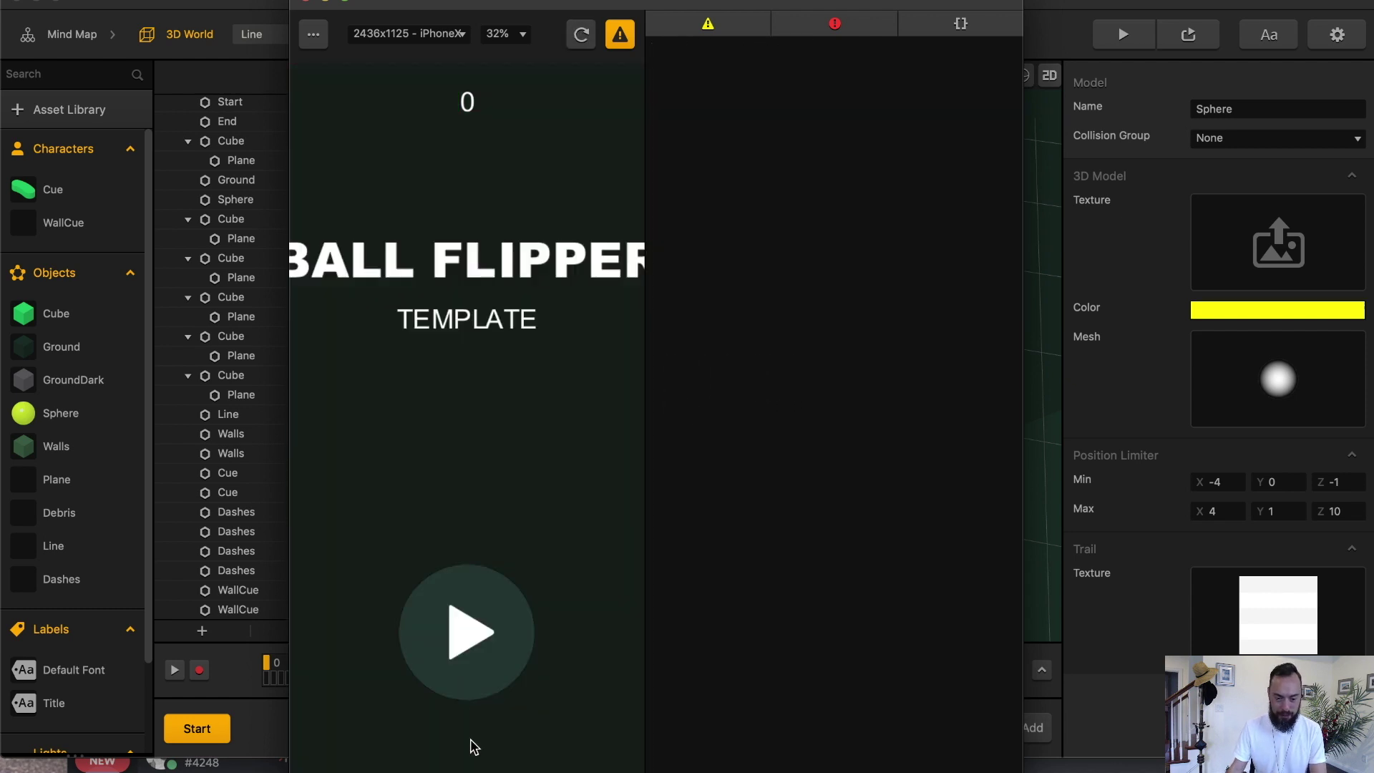
Start and play the Ball Flipper game in the preview, and close the preview.
{"action": "left_click", "coordinate": [469, 629]}
{"action": "mouse_move", "coordinate": [481, 702]}
{"action": "left_mouse_down"}
{"action": "mouse_move", "coordinate": [436, 705]}
{"action": "mouse_move", "coordinate": [516, 711]}
{"action": "mouse_move", "coordinate": [448, 601]}
{"action": "mouse_move", "coordinate": [438, 143]}
{"action": "mouse_move", "coordinate": [393, 488]}
{"action": "mouse_move", "coordinate": [422, 321]}
{"action": "mouse_move", "coordinate": [200, 672]}
{"action": "mouse_move", "coordinate": [579, 650]}
{"action": "mouse_move", "coordinate": [652, 667]}
{"action": "mouse_move", "coordinate": [329, 613]}
{"action": "mouse_move", "coordinate": [466, 613]}
{"action": "mouse_move", "coordinate": [329, 84]}
{"action": "left_mouse_up"}
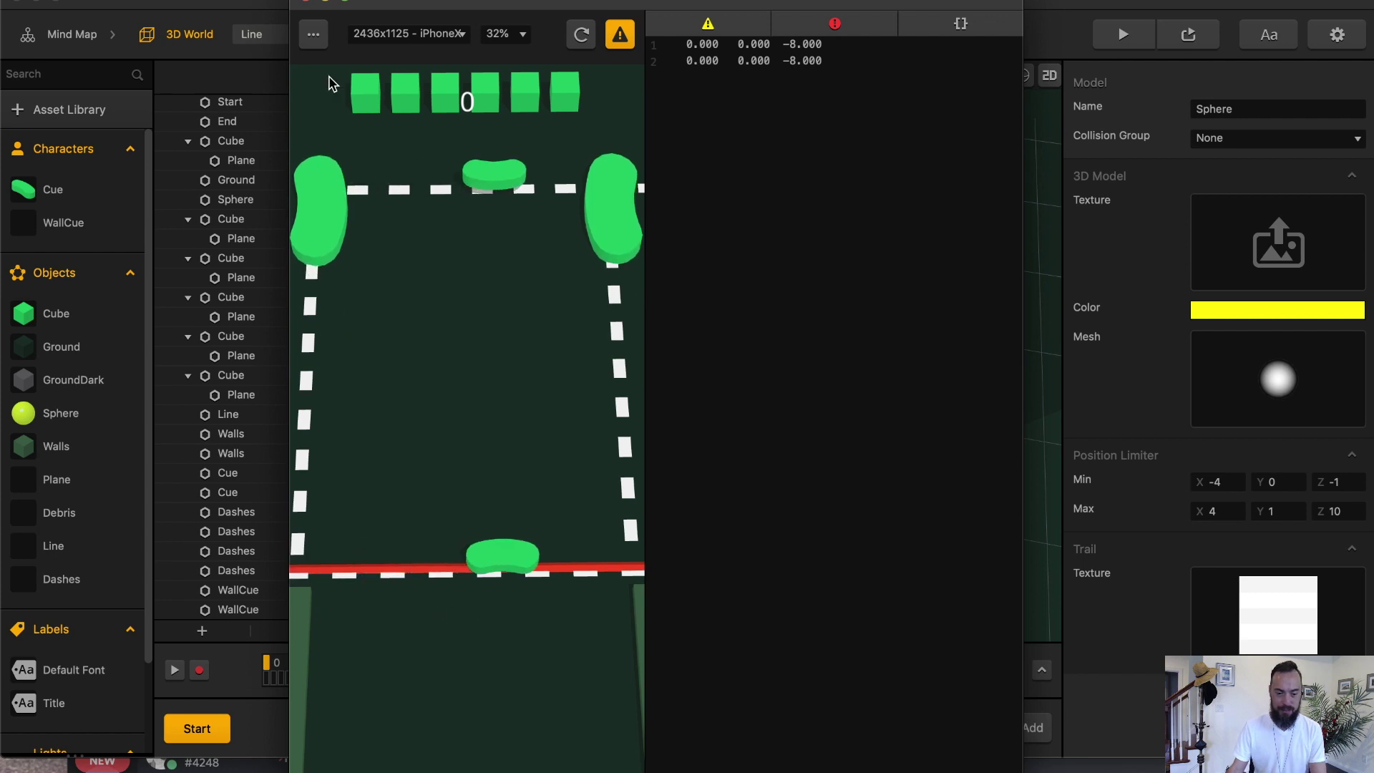
{"action": "left_click", "coordinate": [306, 3]}
Open the recent project with the level select world, test its game in the preview and close it.
{"action": "left_click", "coordinate": [135, 1]}
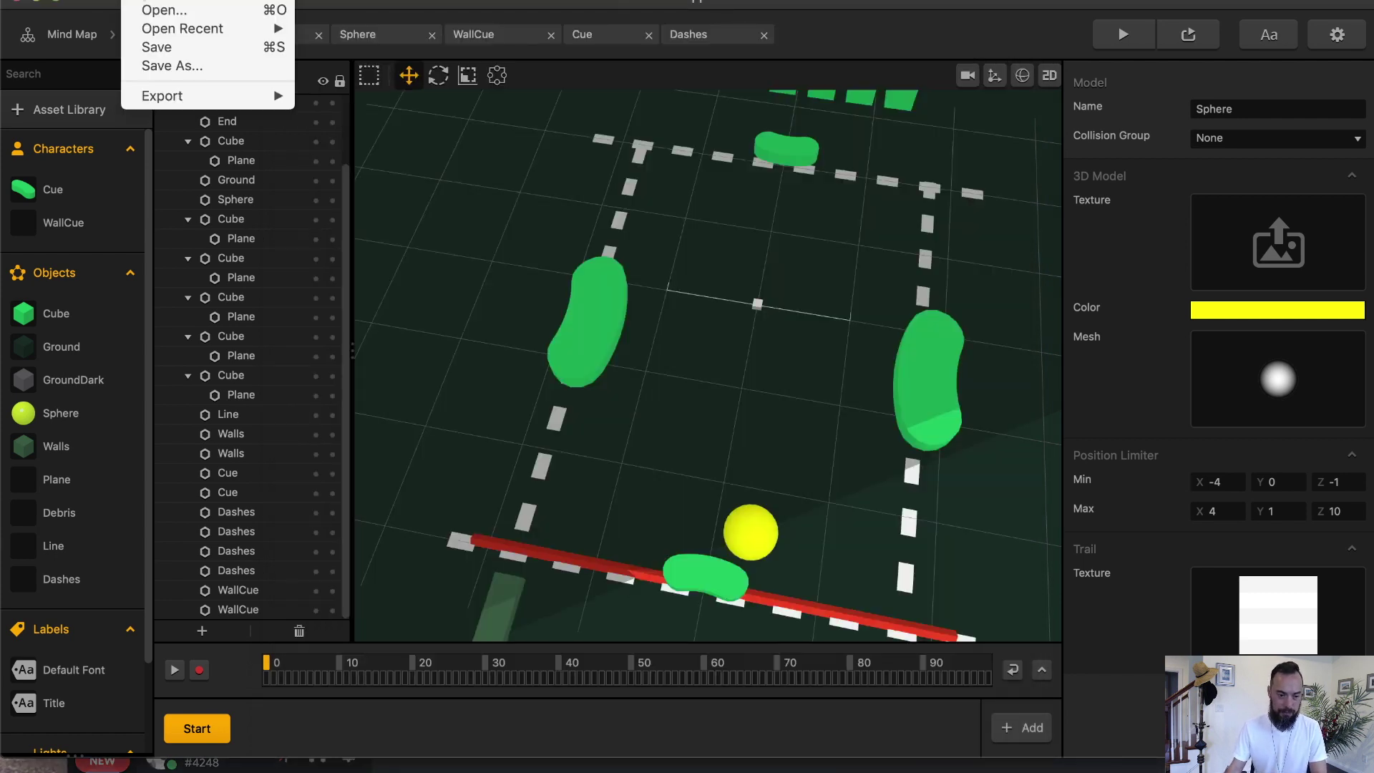
{"action": "mouse_move", "coordinate": [215, 27]}
{"action": "left_click", "coordinate": [415, 48]}
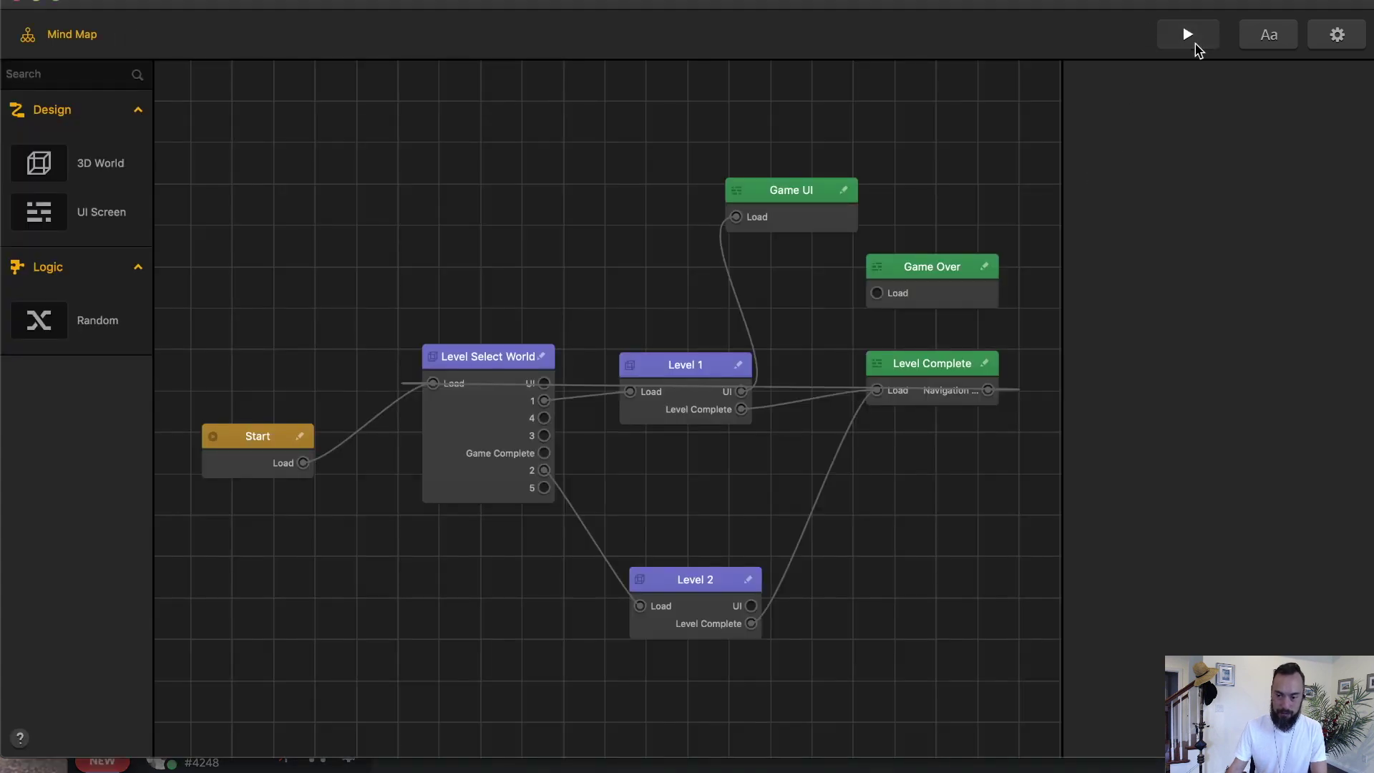
{"action": "left_click", "coordinate": [1195, 44]}
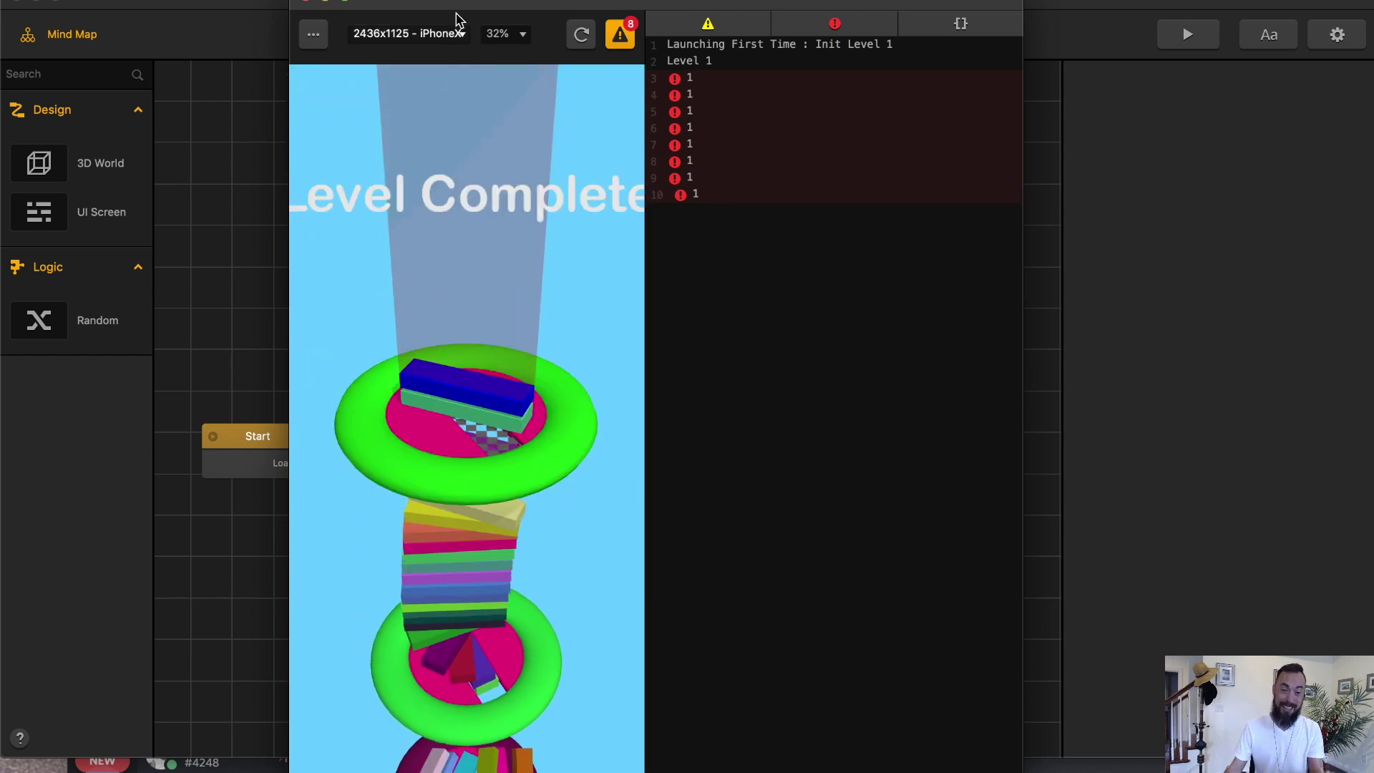
{"action": "left_click", "coordinate": [306, 1]}
Open another recent project and play its preview by repeatedly swinging the red flipper at the white balls.
{"action": "left_click", "coordinate": [63, 1]}
{"action": "mouse_move", "coordinate": [143, 0]}
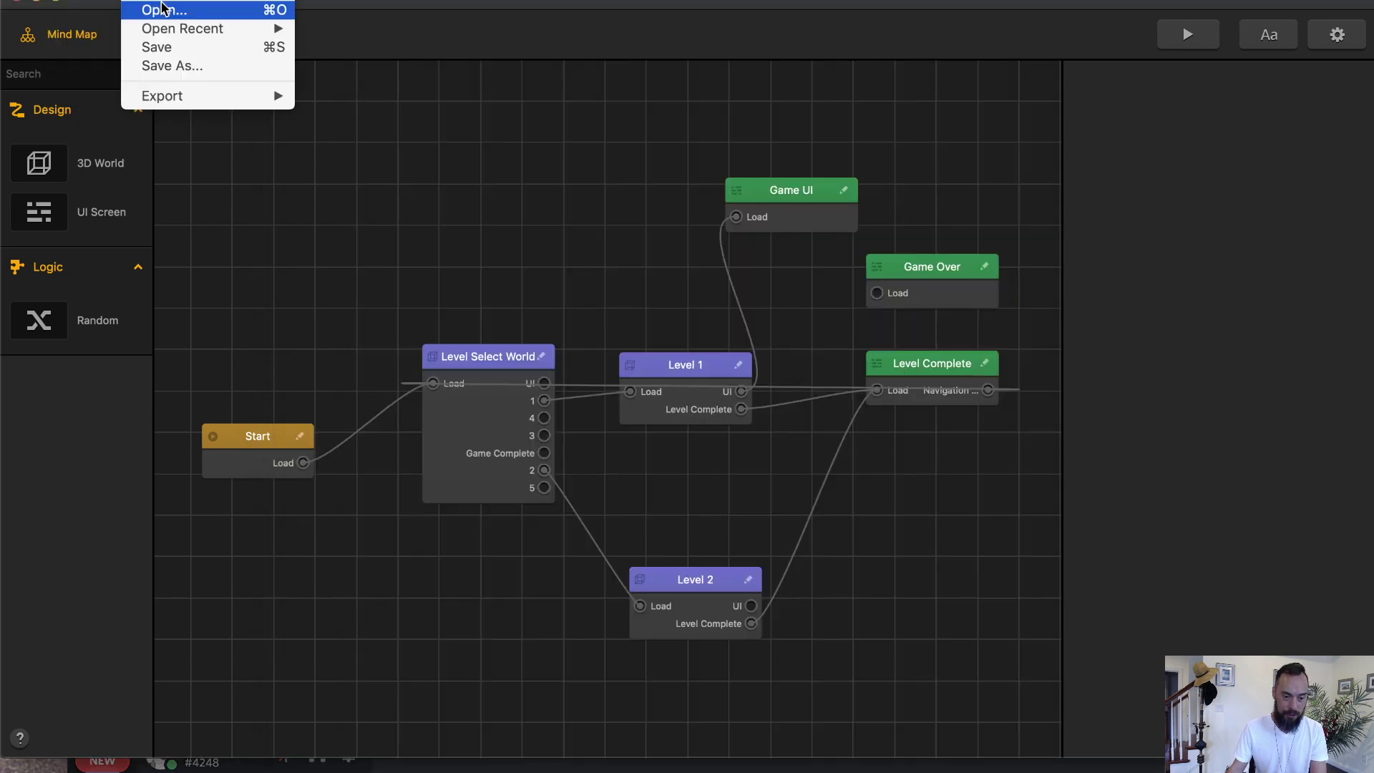
{"action": "mouse_move", "coordinate": [208, 30]}
{"action": "left_click", "coordinate": [357, 31]}
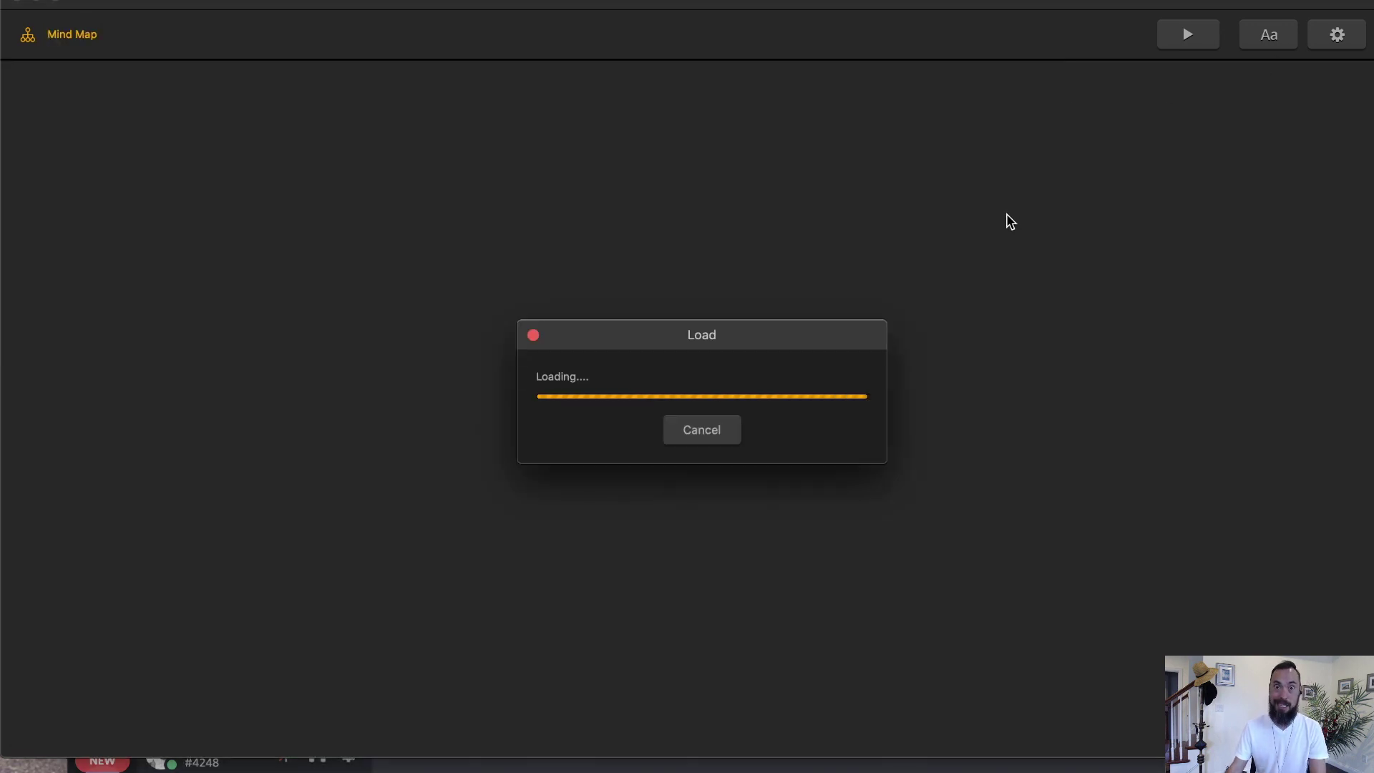
{"action": "key", "text": "super+p"}
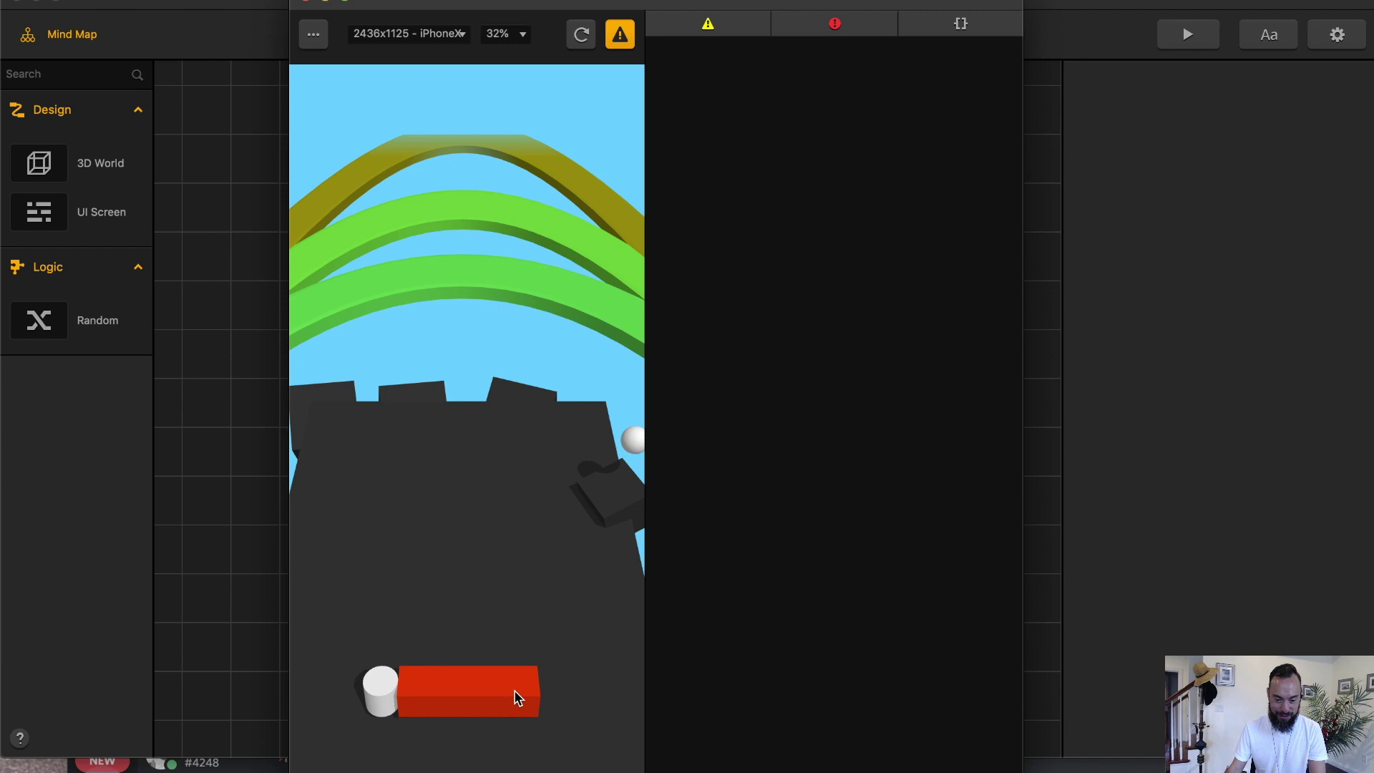
{"action": "left_click", "coordinate": [474, 729]}
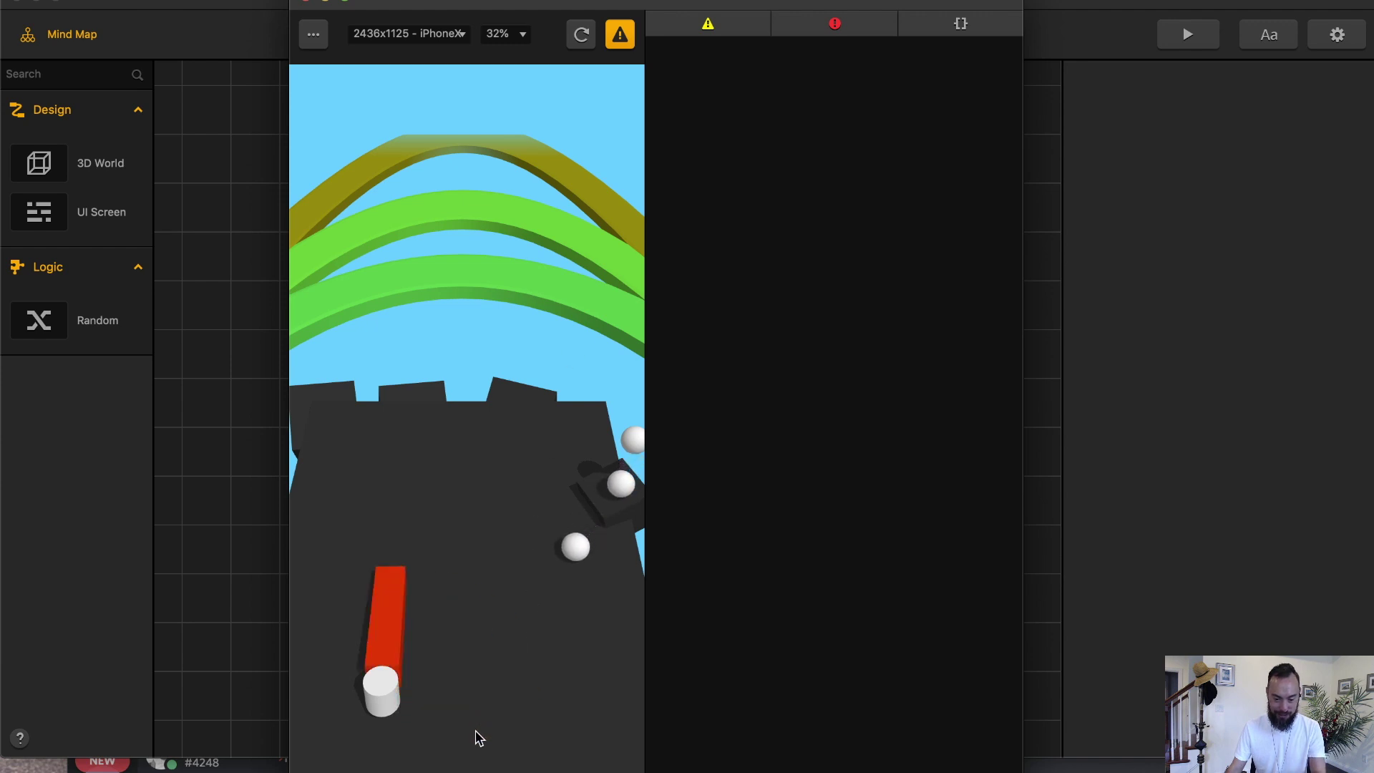
{"action": "left_click", "coordinate": [475, 729]}
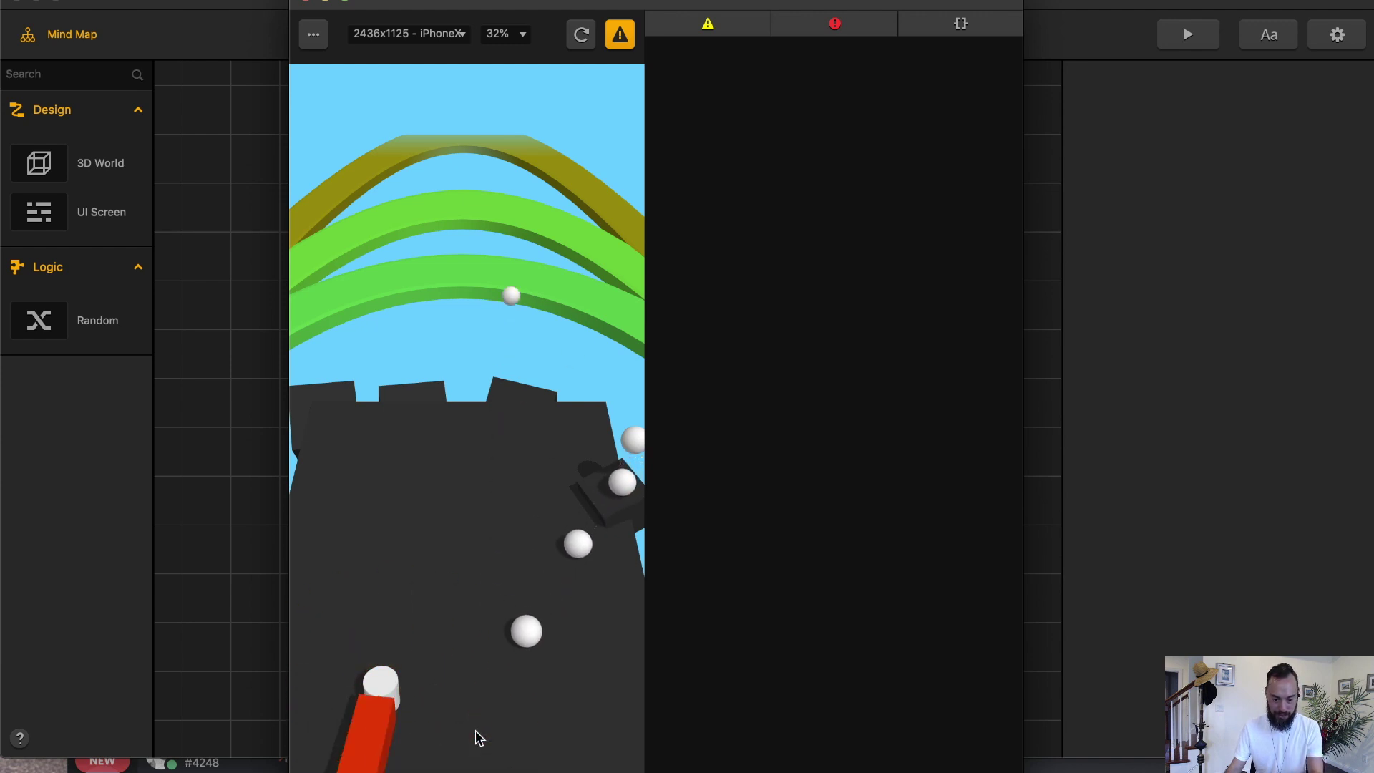
{"action": "left_click", "coordinate": [475, 729]}
{"action": "left_click", "coordinate": [475, 730]}
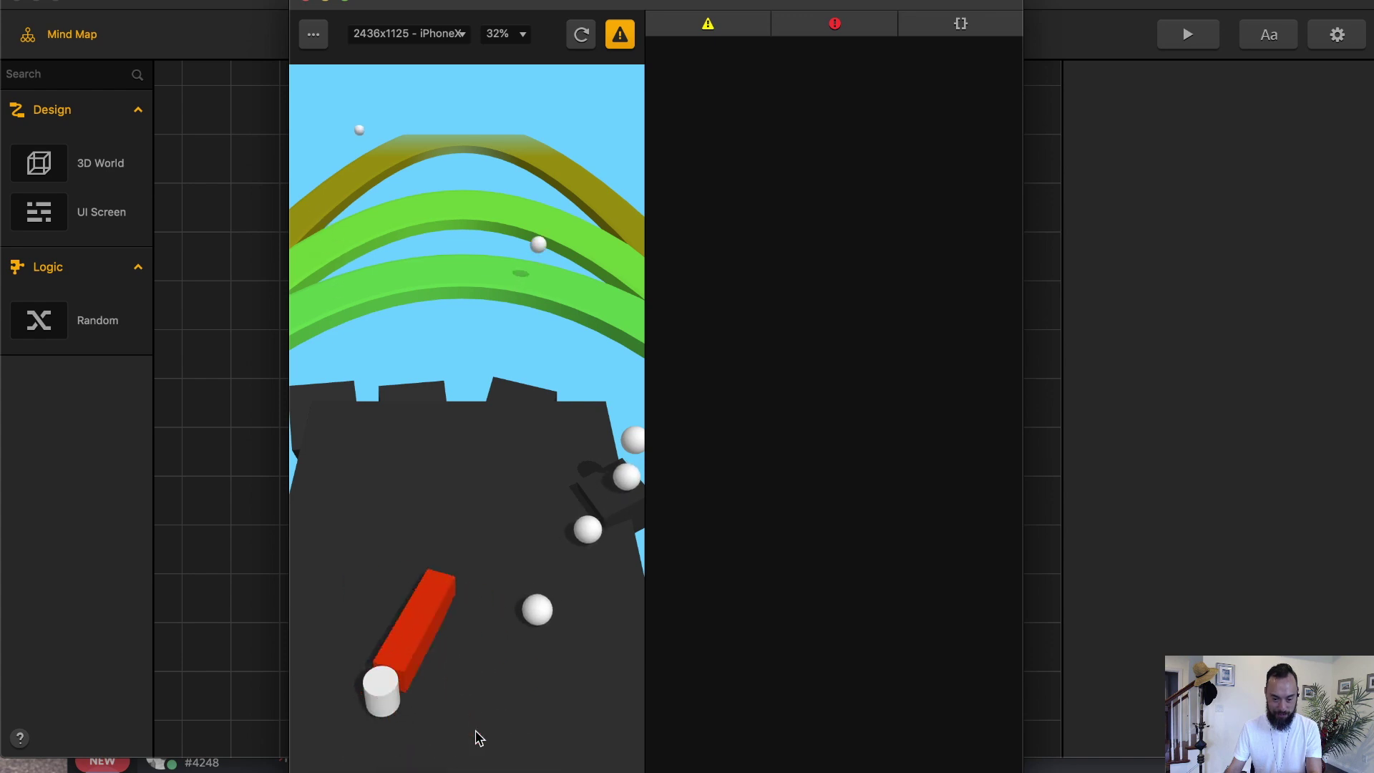
{"action": "left_click", "coordinate": [475, 730]}
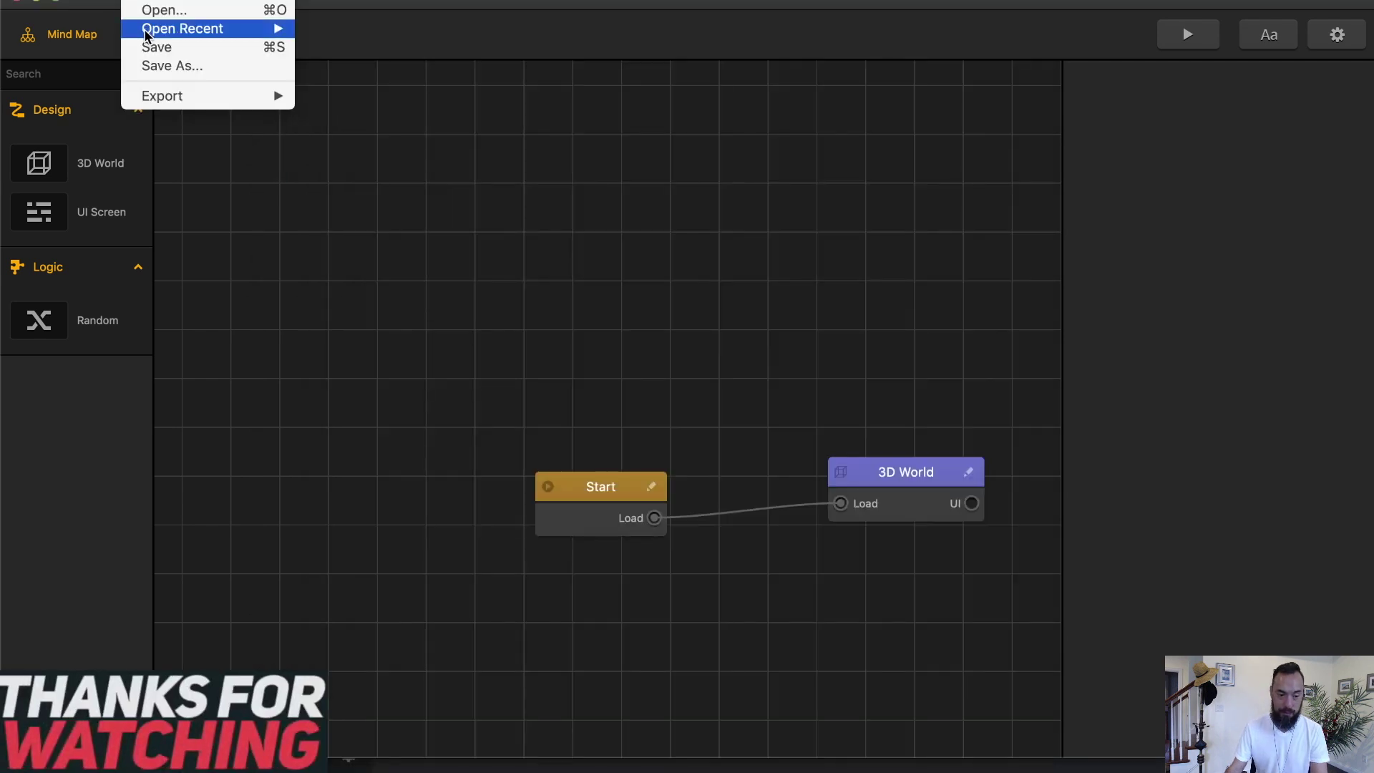
Open Box Invaders 3D V002.bbdoc, steer the green ship in the game preview and close the preview.
{"action": "mouse_move", "coordinate": [223, 30]}
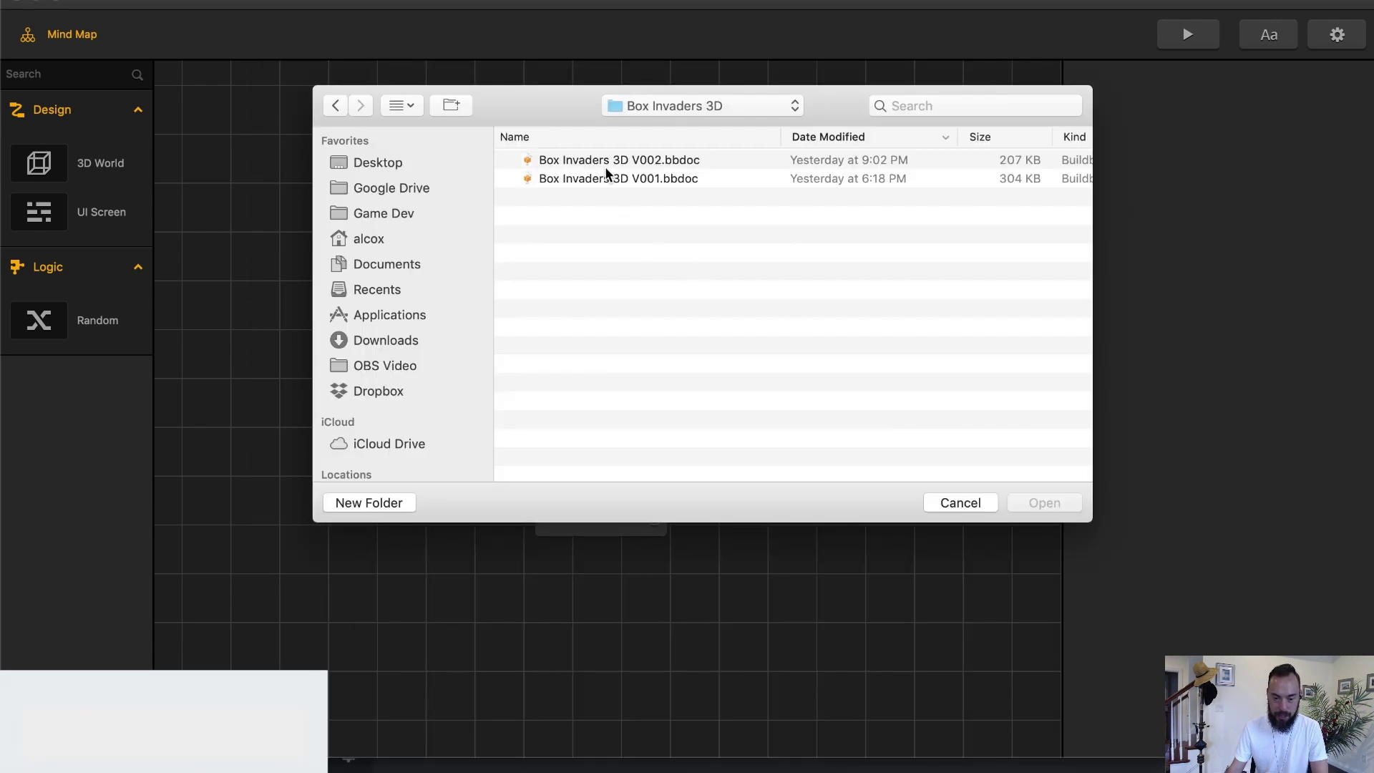
{"action": "double_click", "coordinate": [606, 161]}
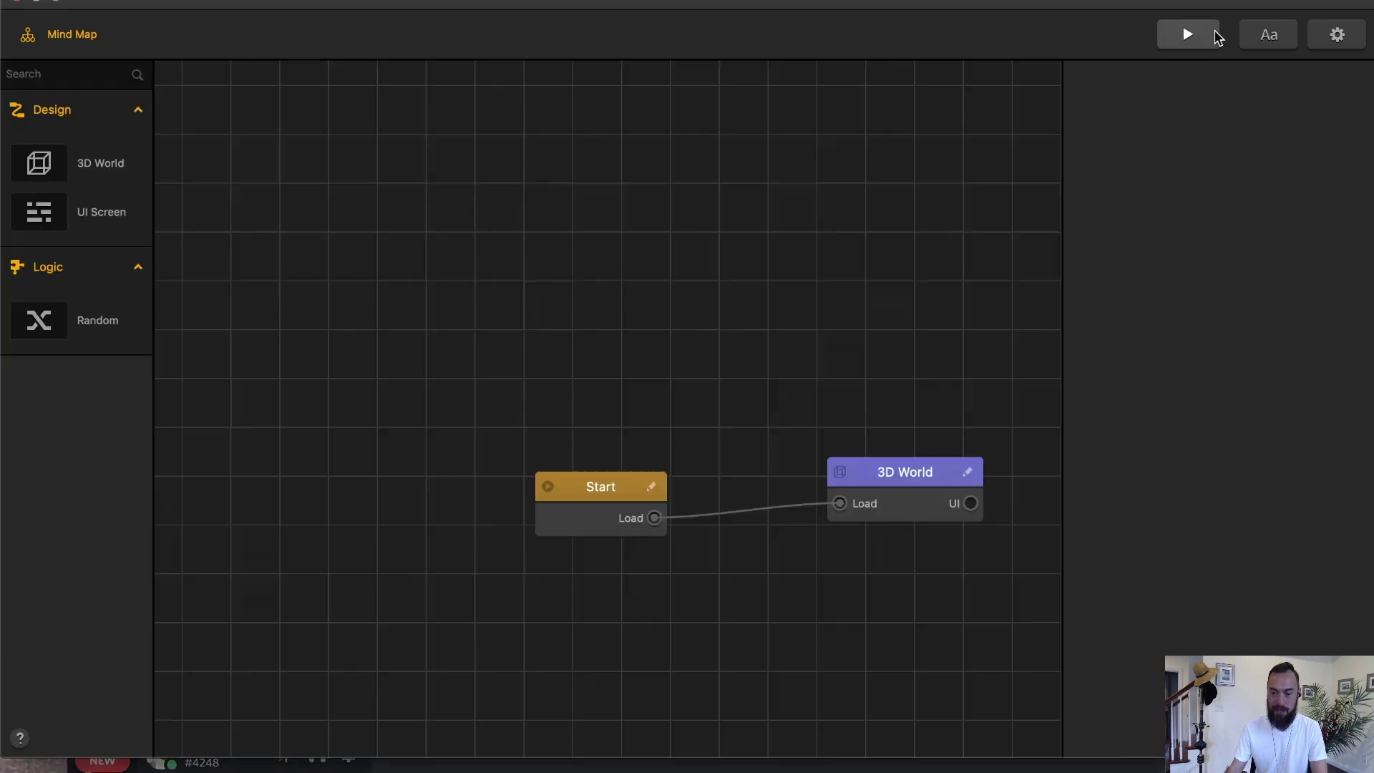
{"action": "left_click", "coordinate": [1187, 35]}
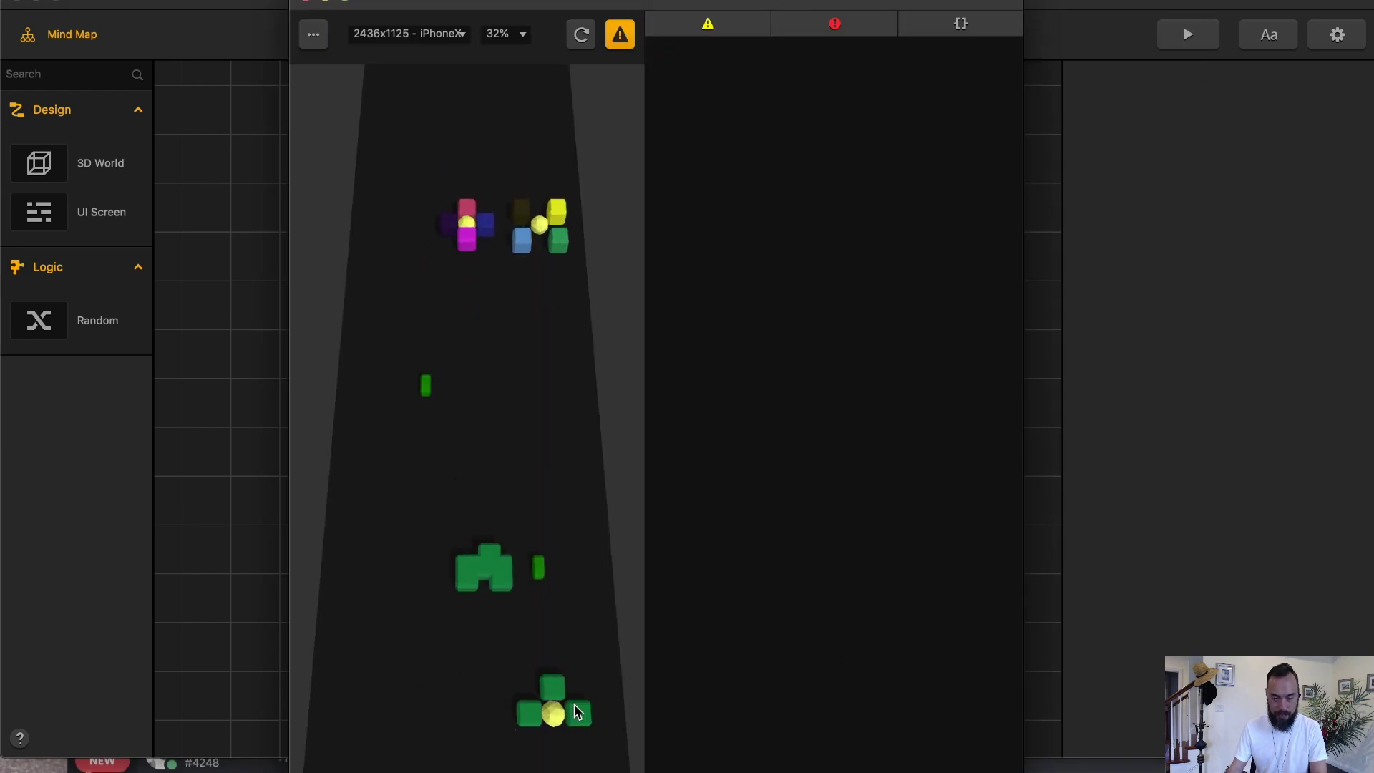
{"action": "mouse_move", "coordinate": [575, 712]}
{"action": "left_mouse_down"}
{"action": "mouse_move", "coordinate": [439, 699]}
{"action": "mouse_move", "coordinate": [481, 695]}
{"action": "left_mouse_up"}
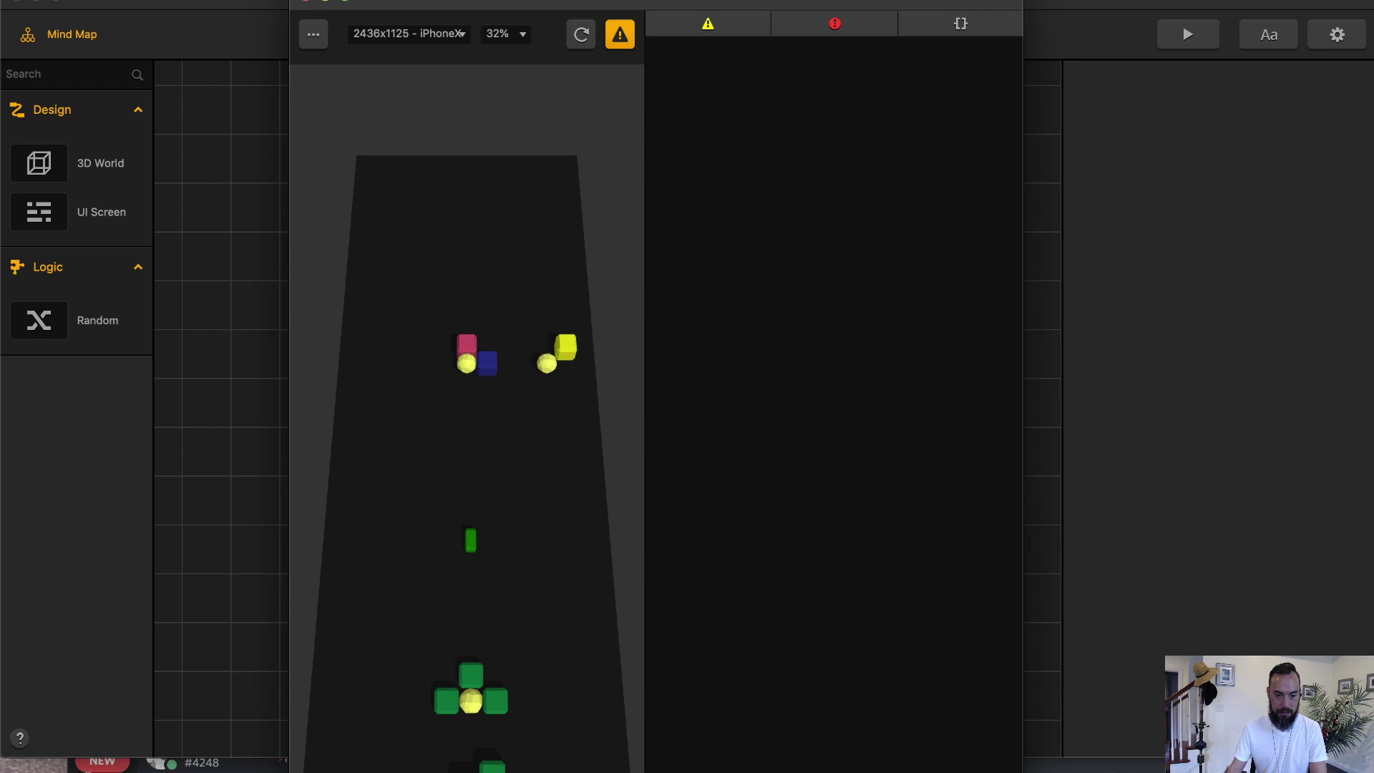
{"action": "left_click", "coordinate": [306, 3]}
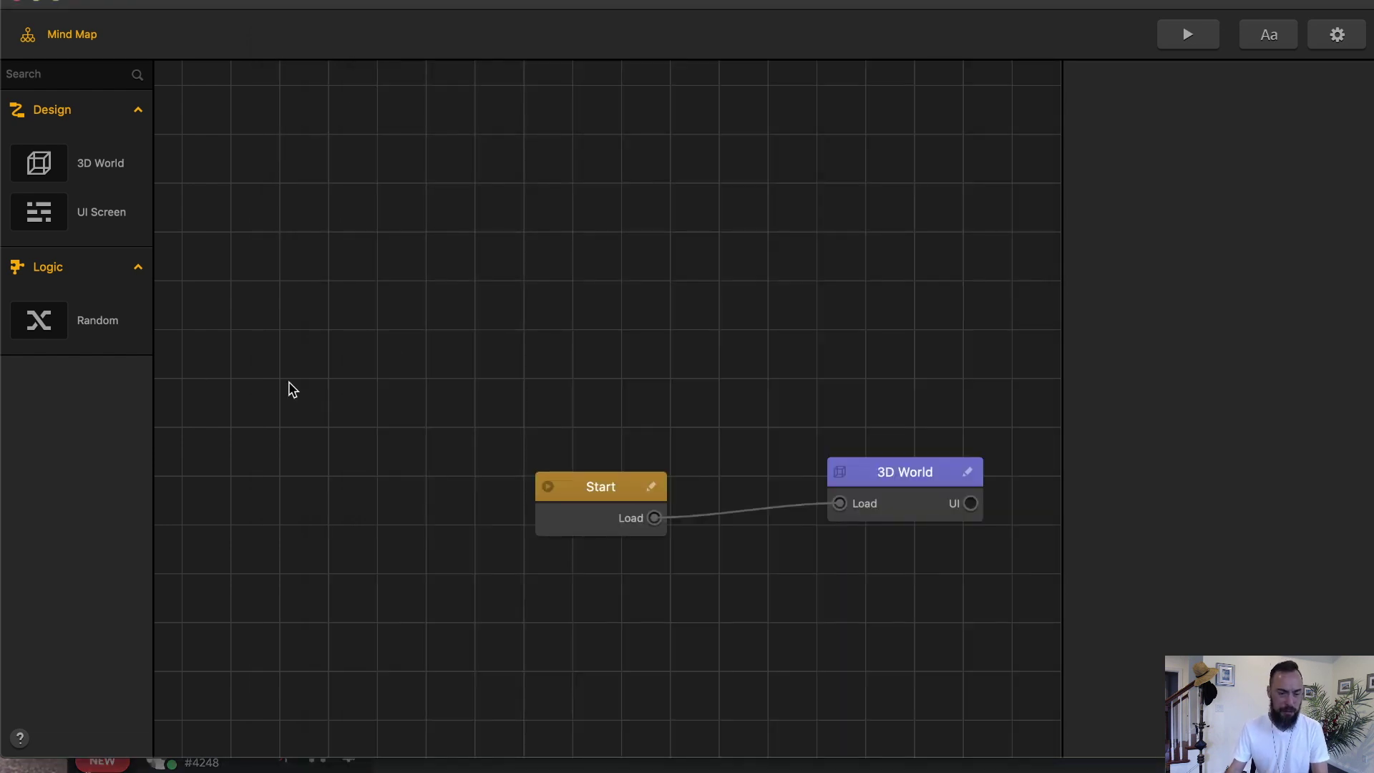
Set the 3D World's background color to pink and open the world for editing.
{"action": "left_click", "coordinate": [905, 472]}
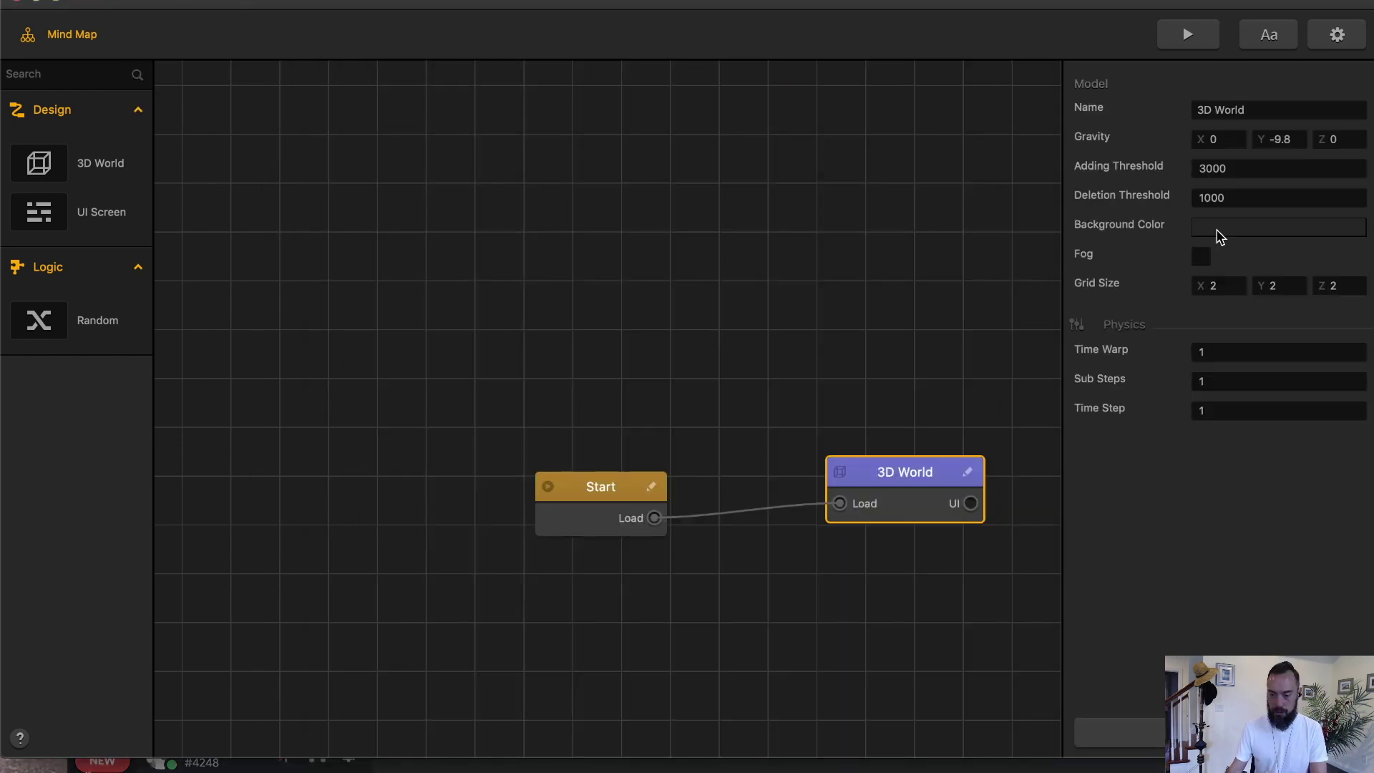
{"action": "left_click", "coordinate": [1217, 227]}
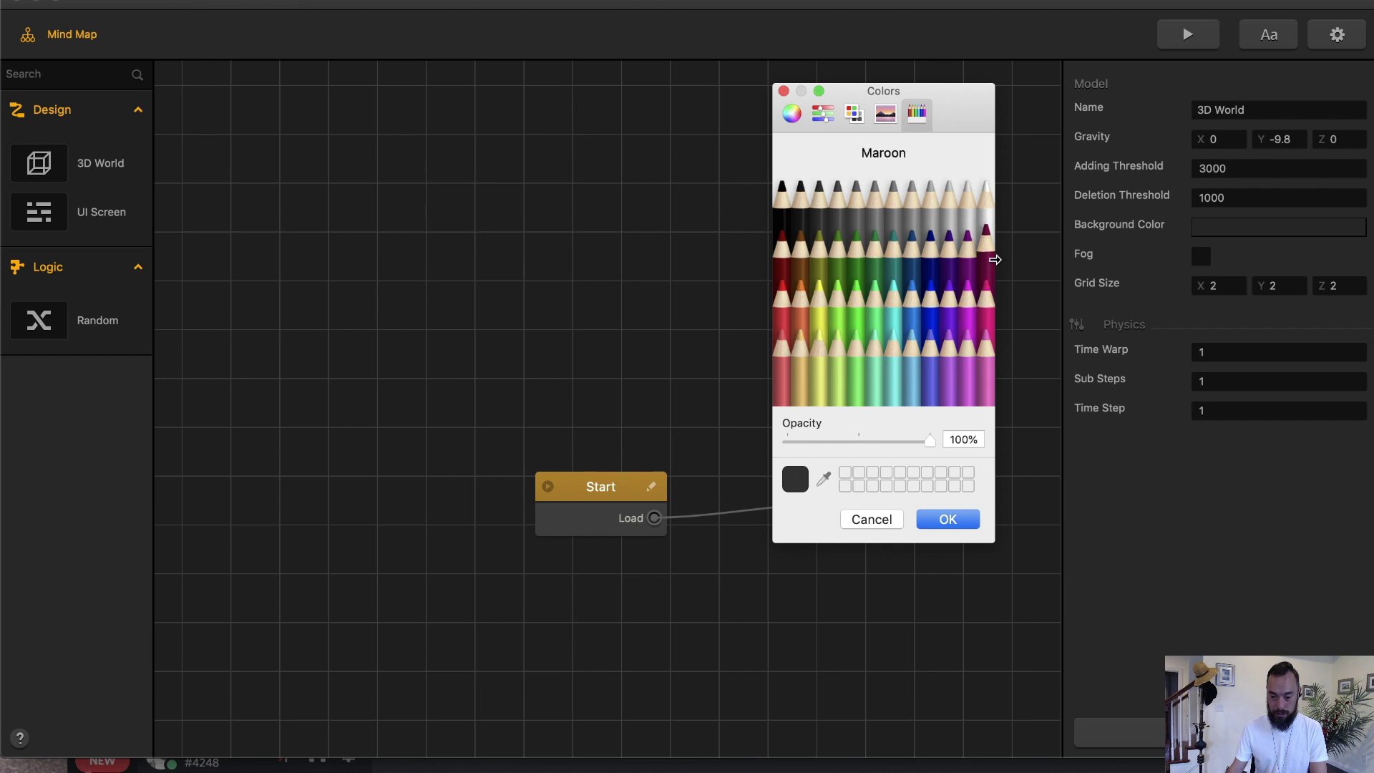
{"action": "left_click", "coordinate": [947, 518]}
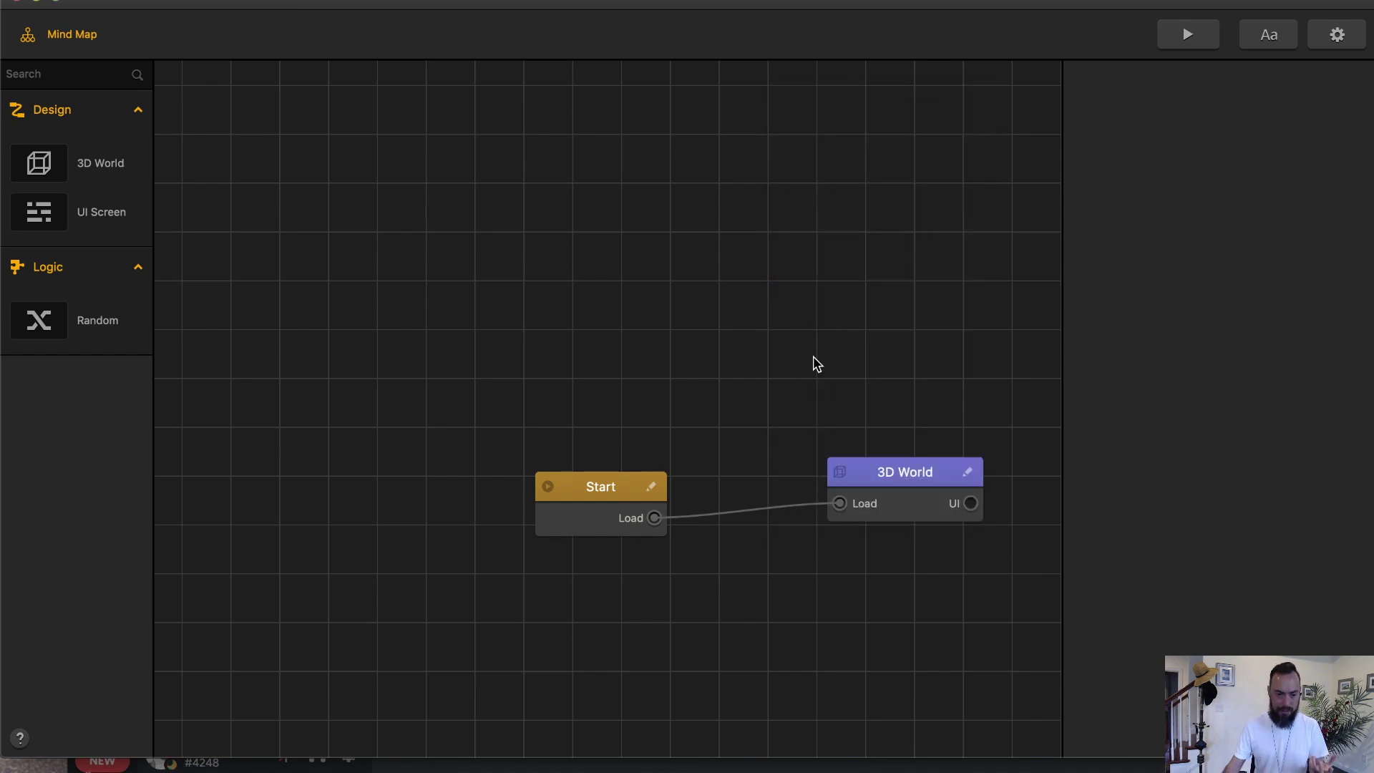
{"action": "double_click", "coordinate": [877, 485]}
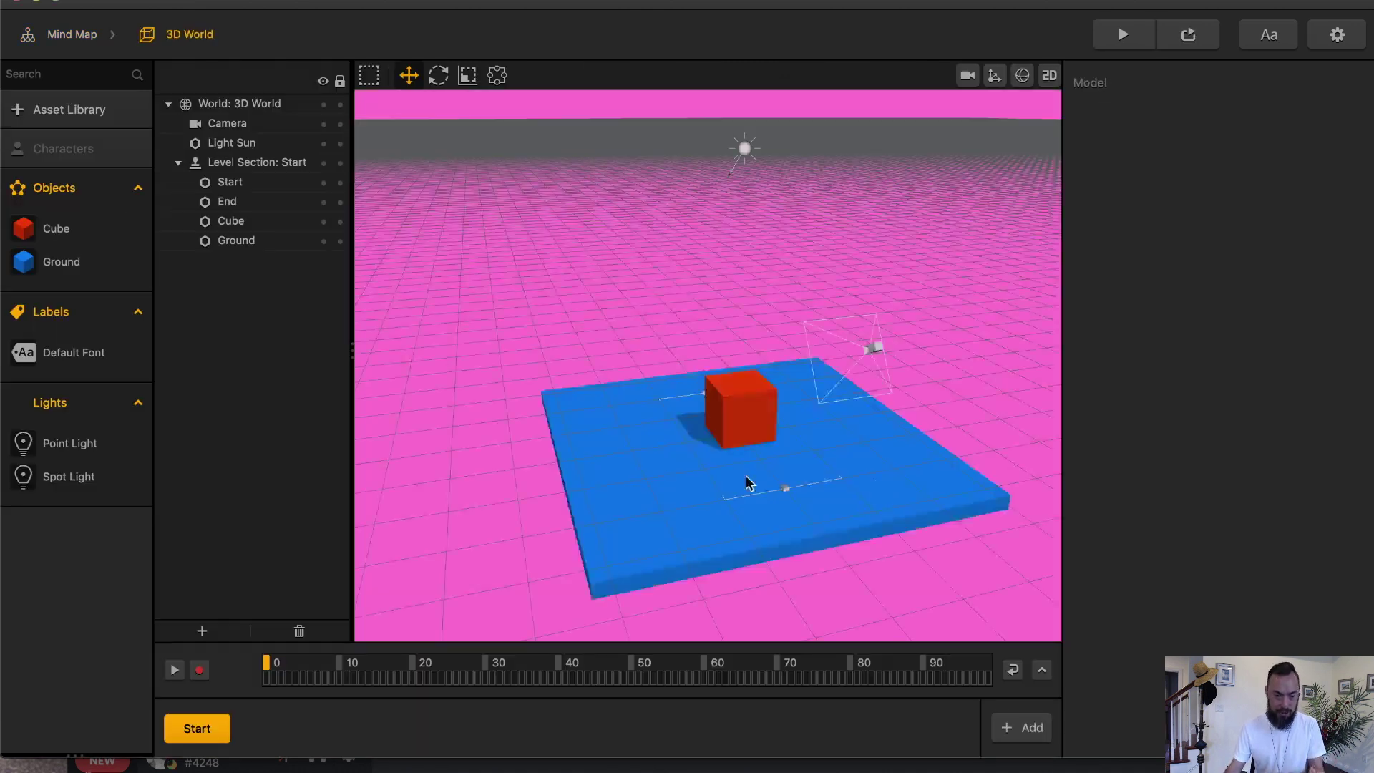
Add the Atom Point asset from the asset library and open its node map.
{"action": "left_click", "coordinate": [77, 114]}
{"action": "left_click", "coordinate": [329, 79]}
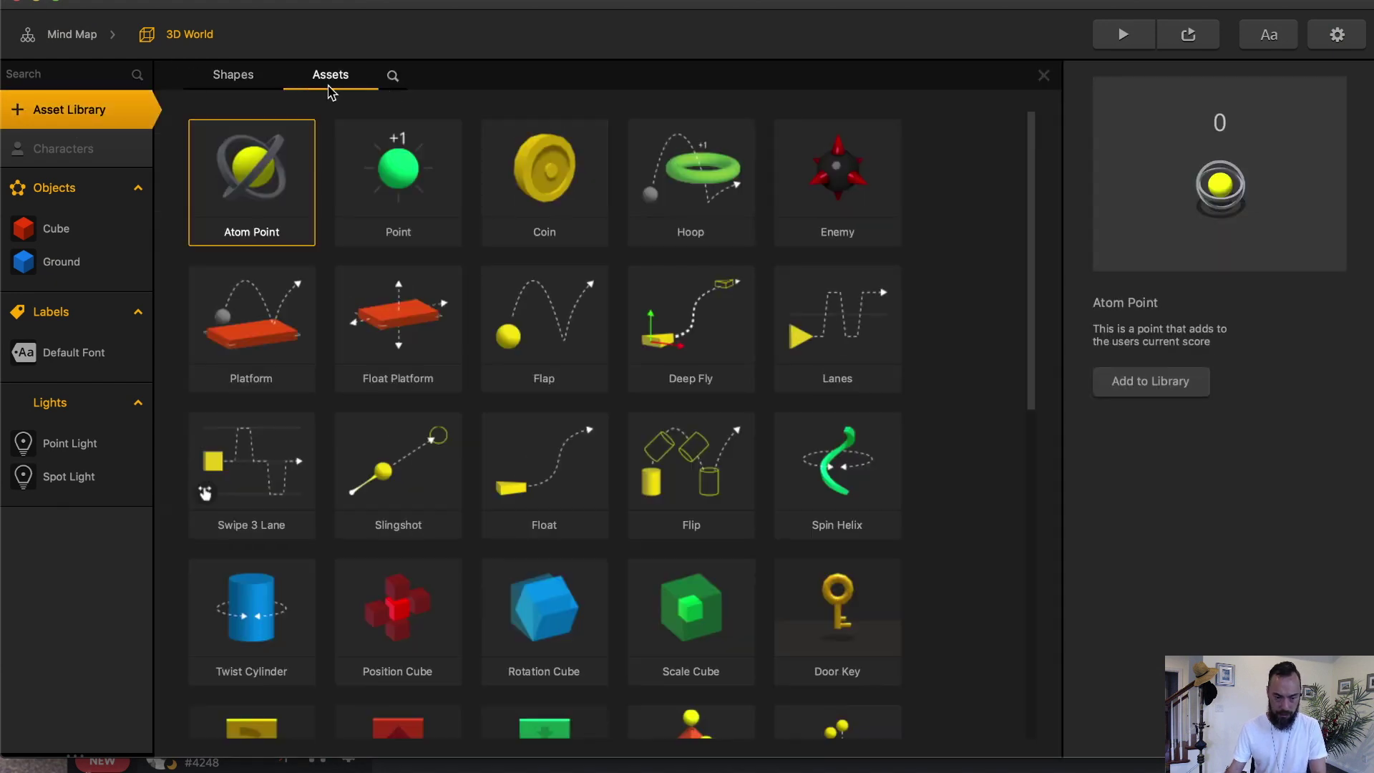
{"action": "double_click", "coordinate": [258, 188]}
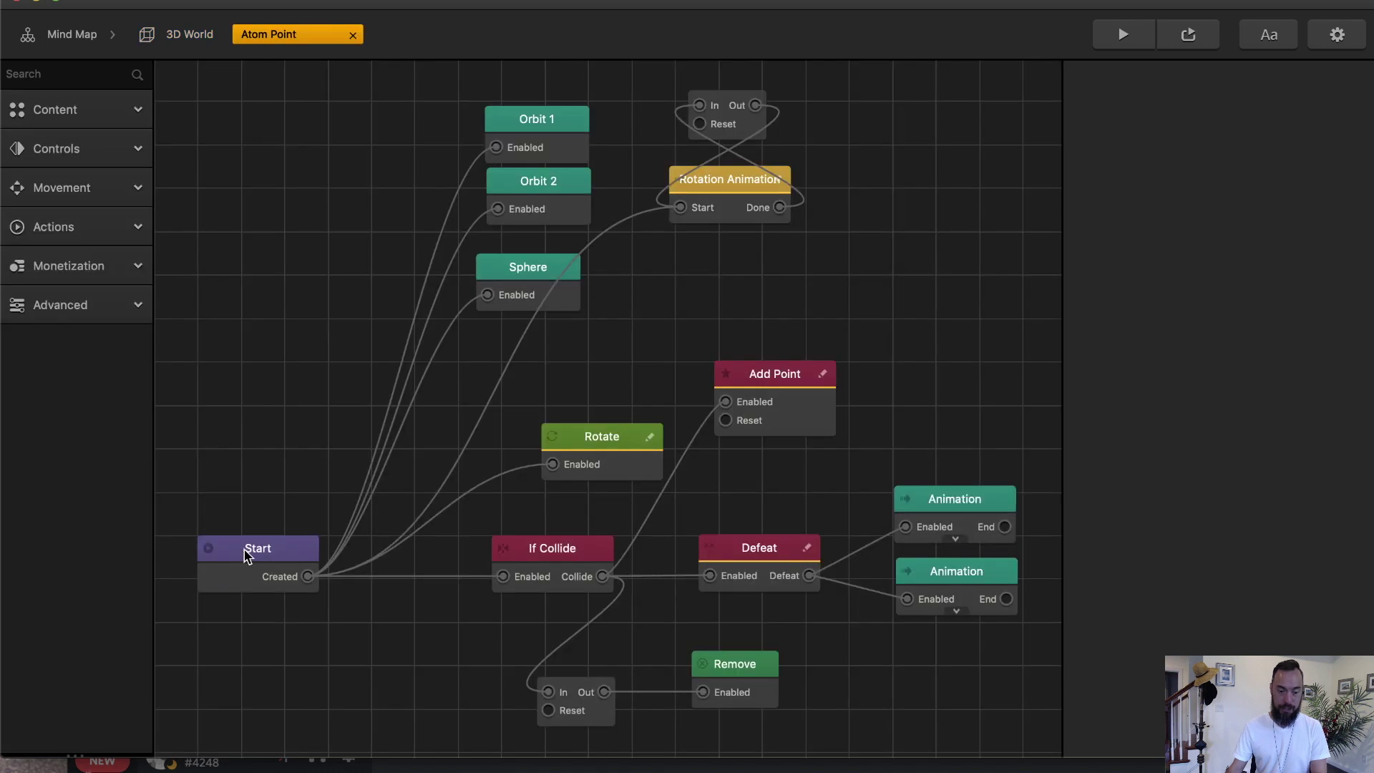
Examine the settings of the Start and Orbit nodes in the Atom Point map.
{"action": "left_click", "coordinate": [251, 551]}
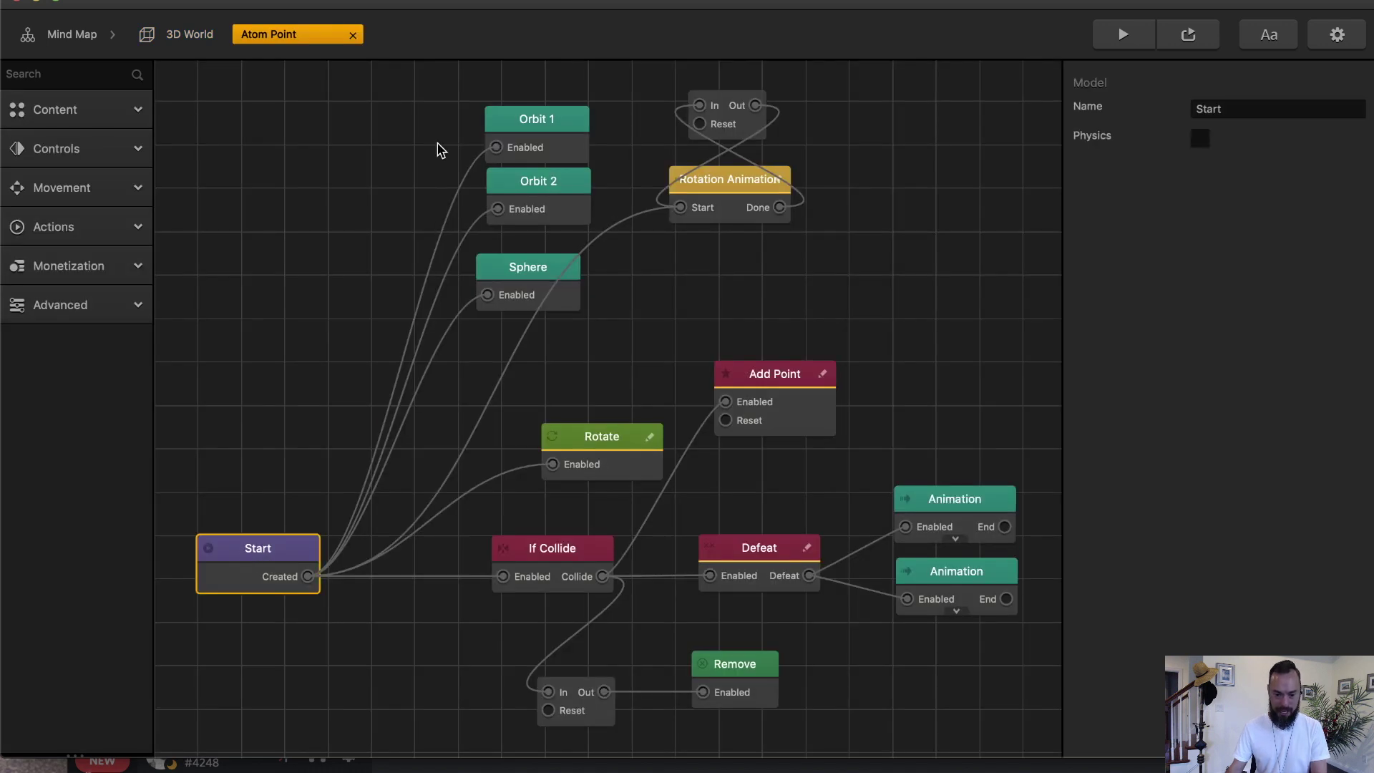
{"action": "left_click", "coordinate": [533, 129]}
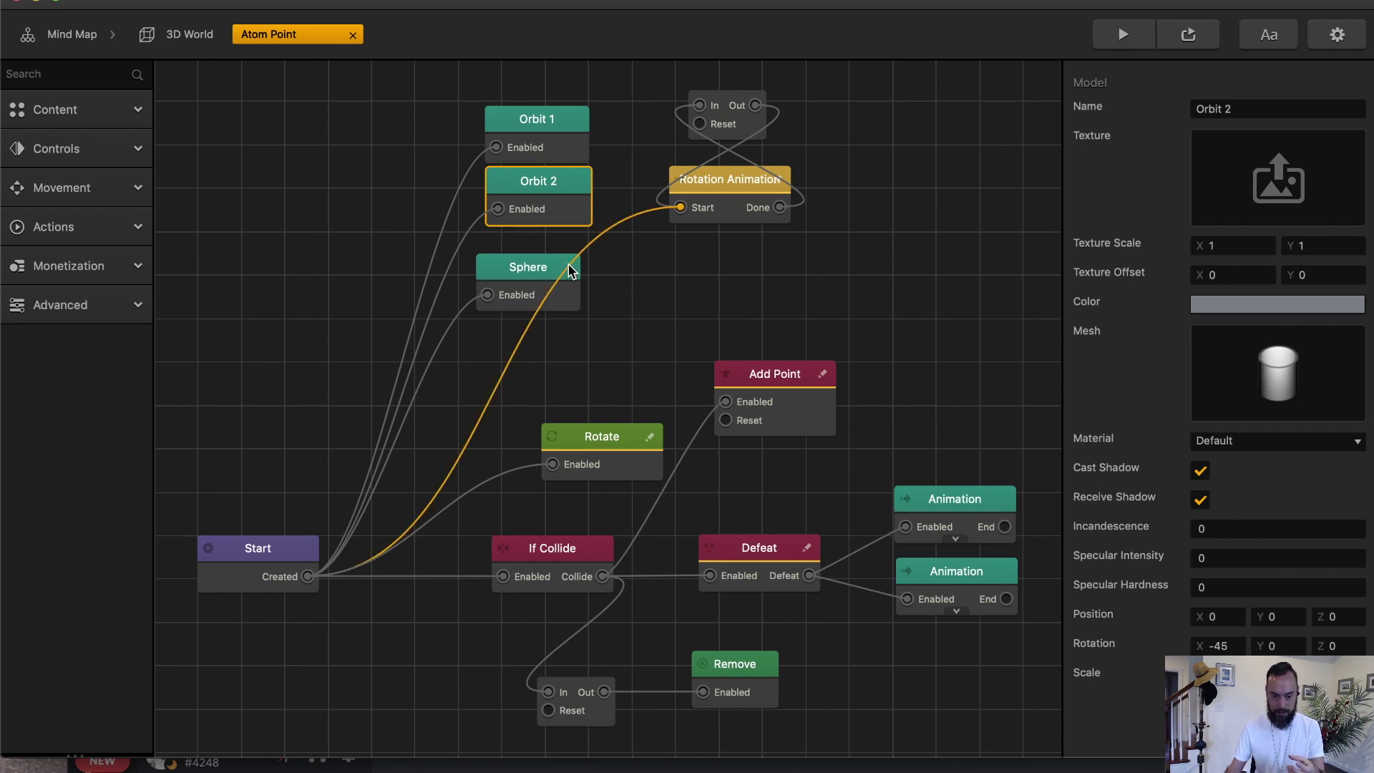
Add a 3D Model node to the Atom Point map and delete it again.
{"action": "left_click", "coordinate": [135, 115]}
{"action": "left_click_drag", "start_coordinate": [40, 163], "coordinate": [266, 160]}
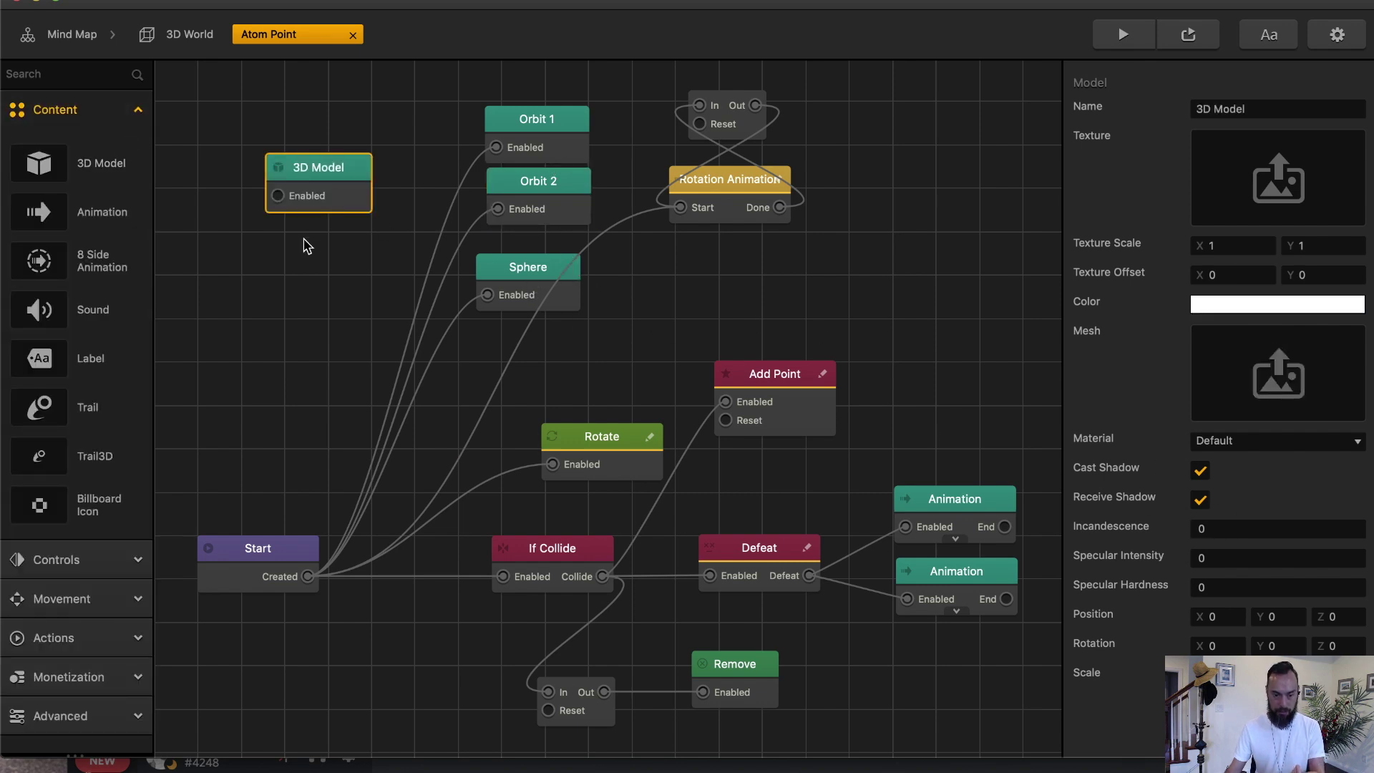
{"action": "key", "text": "Delete"}
Compare the rotation of the two Orbit nodes and examine the Rotation Animation node and its looping Delay node.
{"action": "left_click", "coordinate": [536, 159]}
{"action": "left_click", "coordinate": [546, 195]}
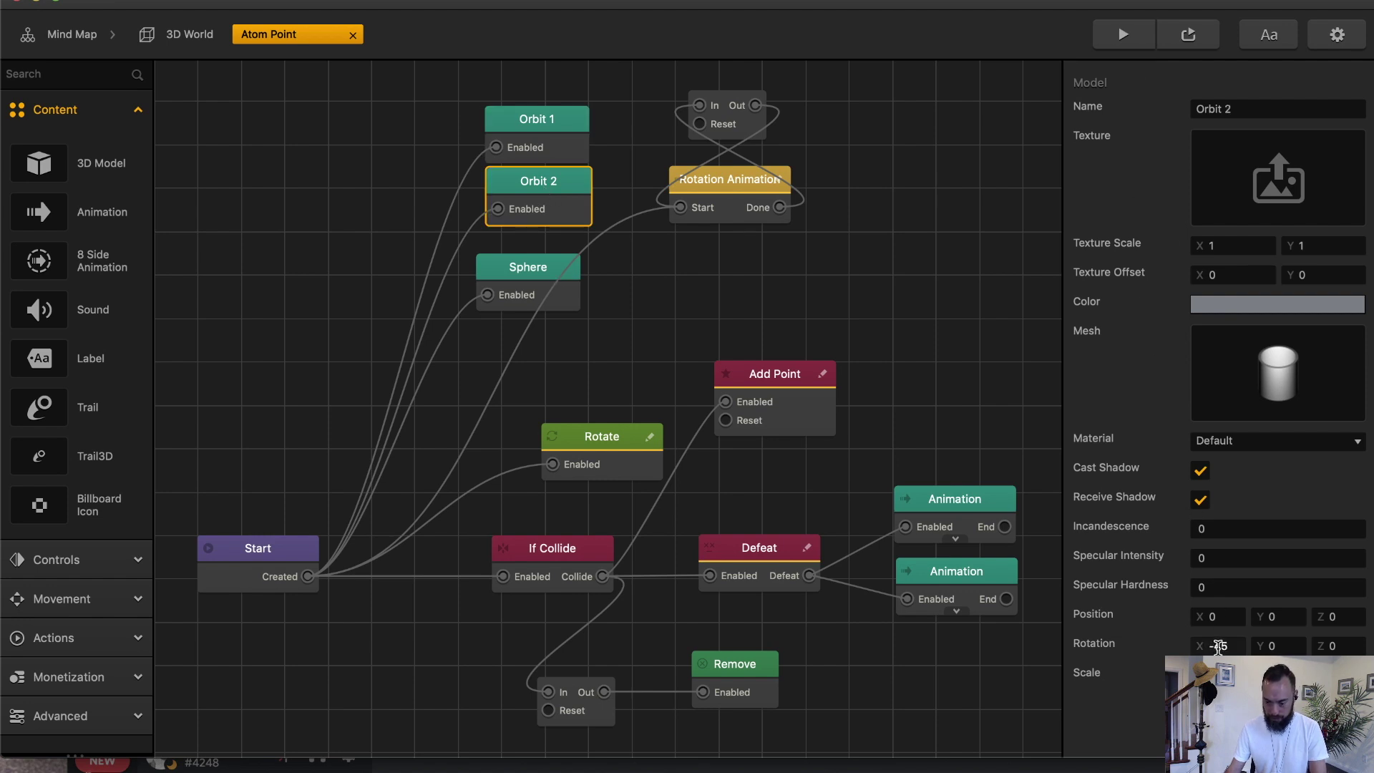
{"action": "left_click", "coordinate": [547, 133]}
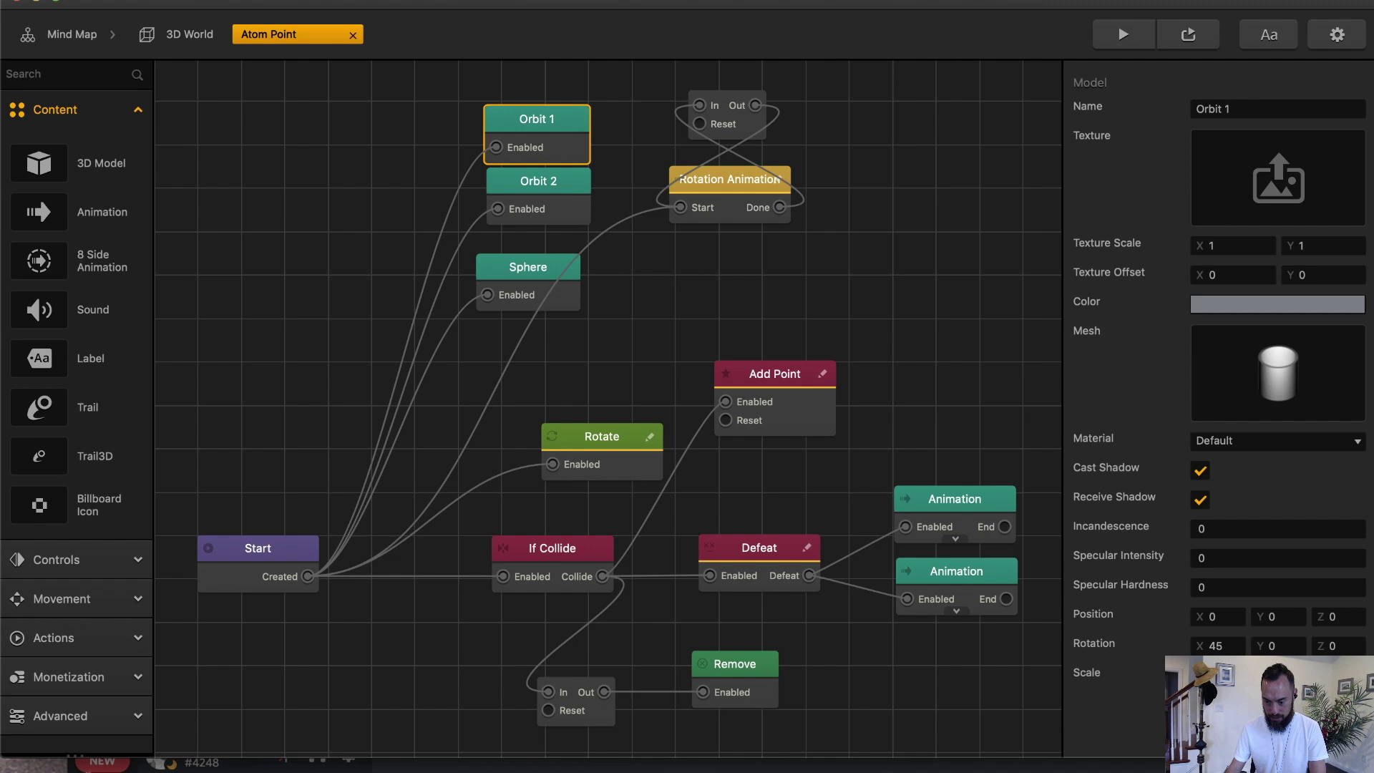
{"action": "left_click", "coordinate": [648, 281]}
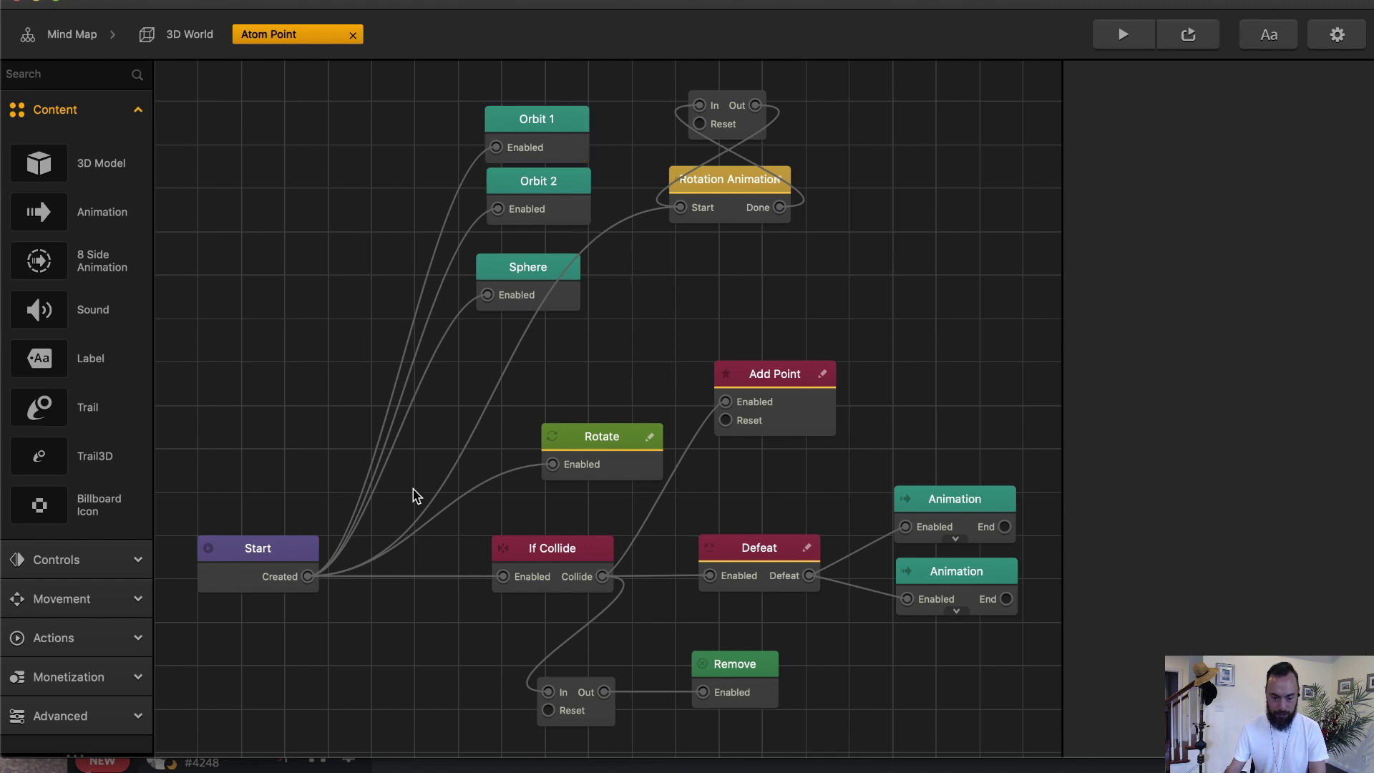
{"action": "left_click", "coordinate": [727, 188]}
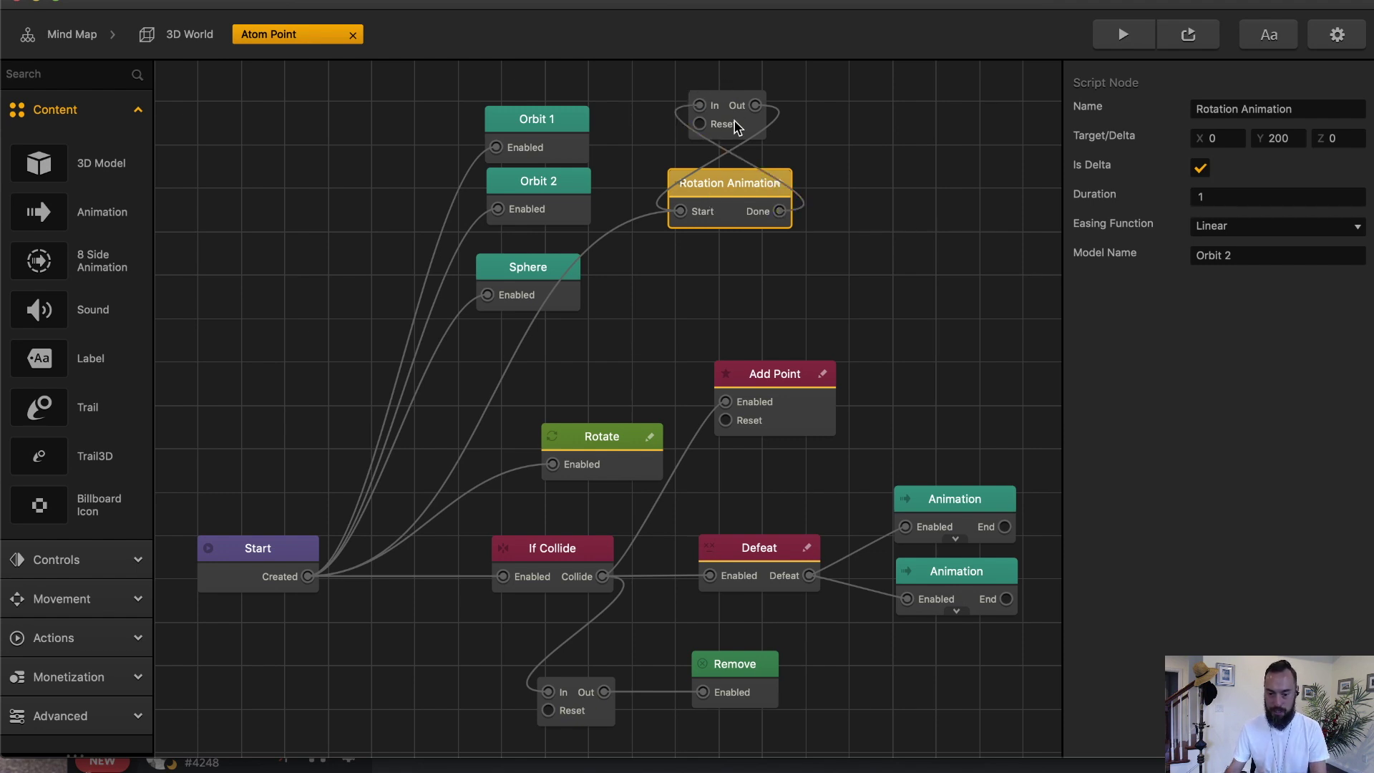
{"action": "left_click", "coordinate": [747, 137]}
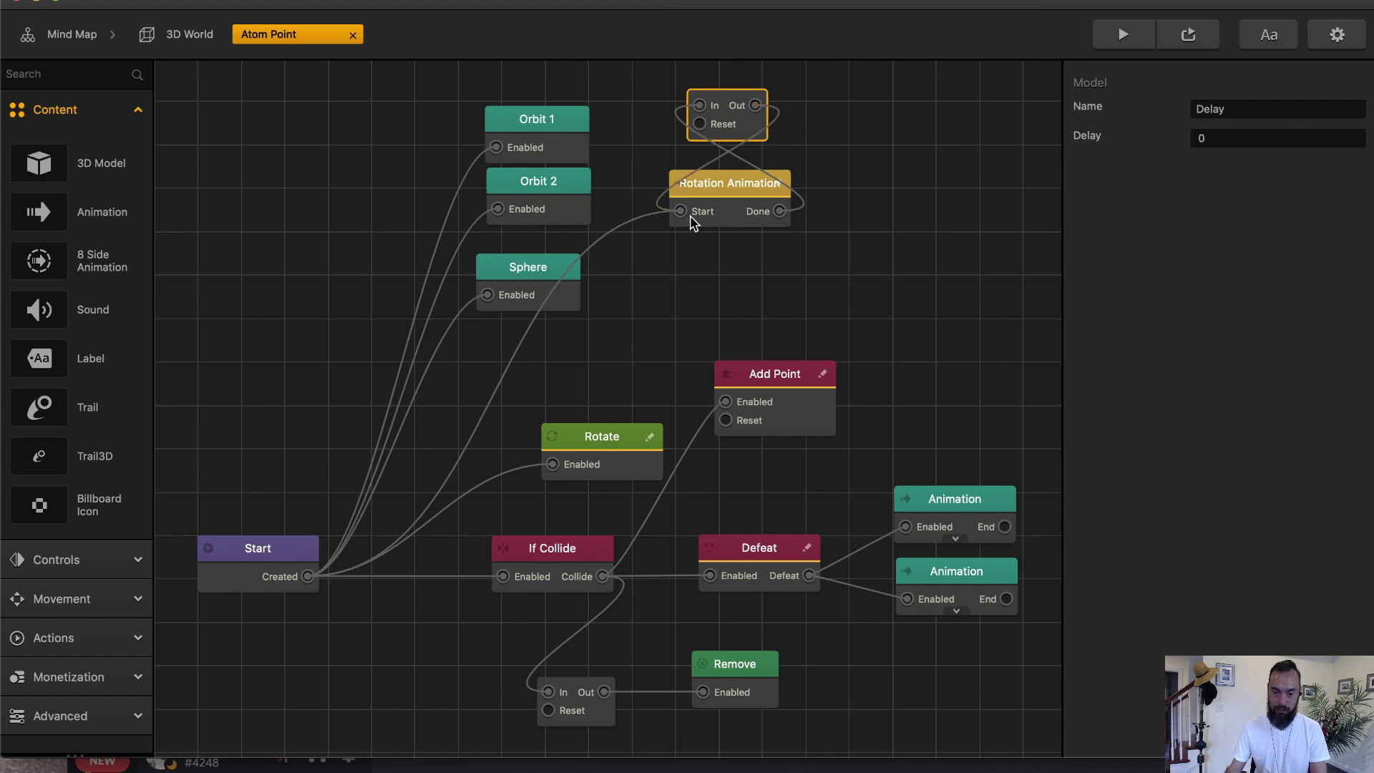
Nudge the Rotate node slightly upward and examine the settings of the Start, Sphere and Rotate nodes.
{"action": "left_click_drag", "start_coordinate": [579, 432], "coordinate": [571, 416]}
{"action": "left_click", "coordinate": [239, 547]}
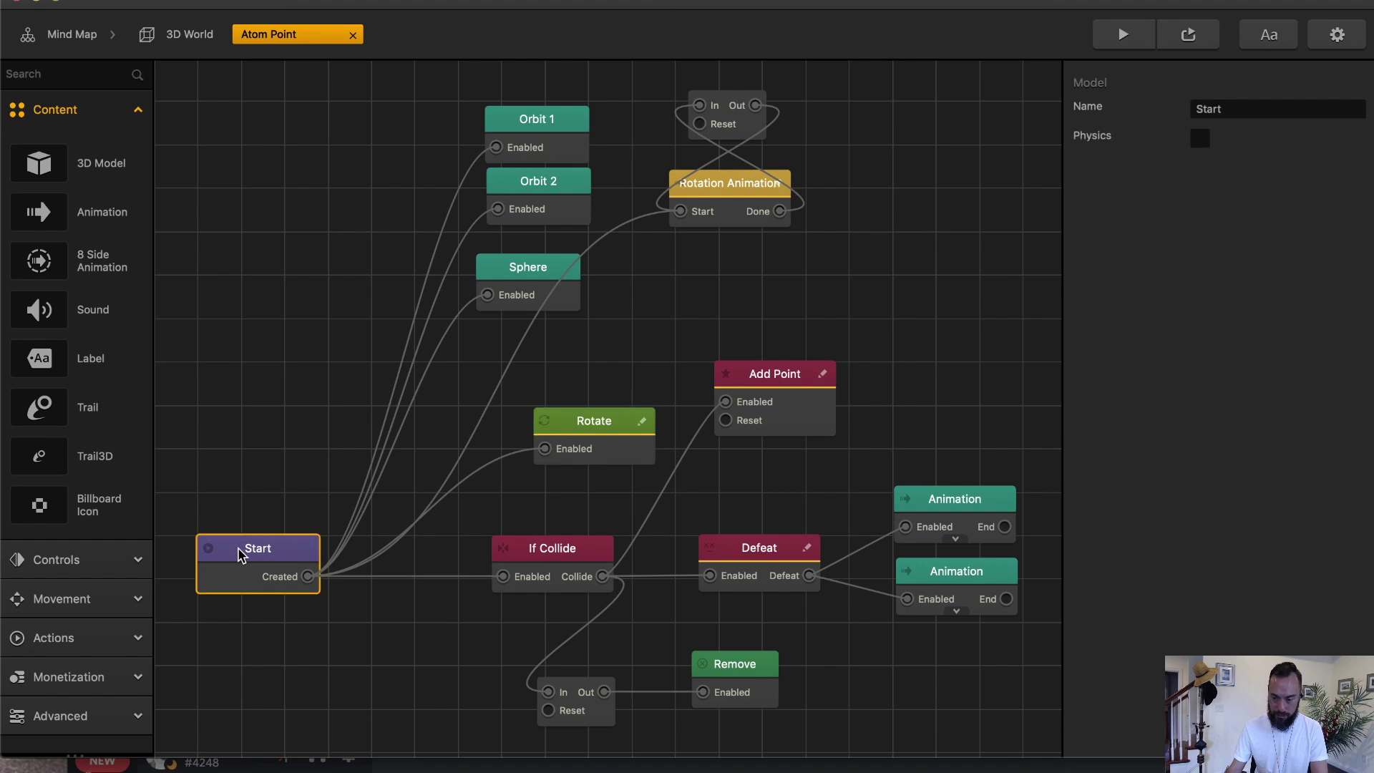
{"action": "left_click", "coordinate": [529, 271]}
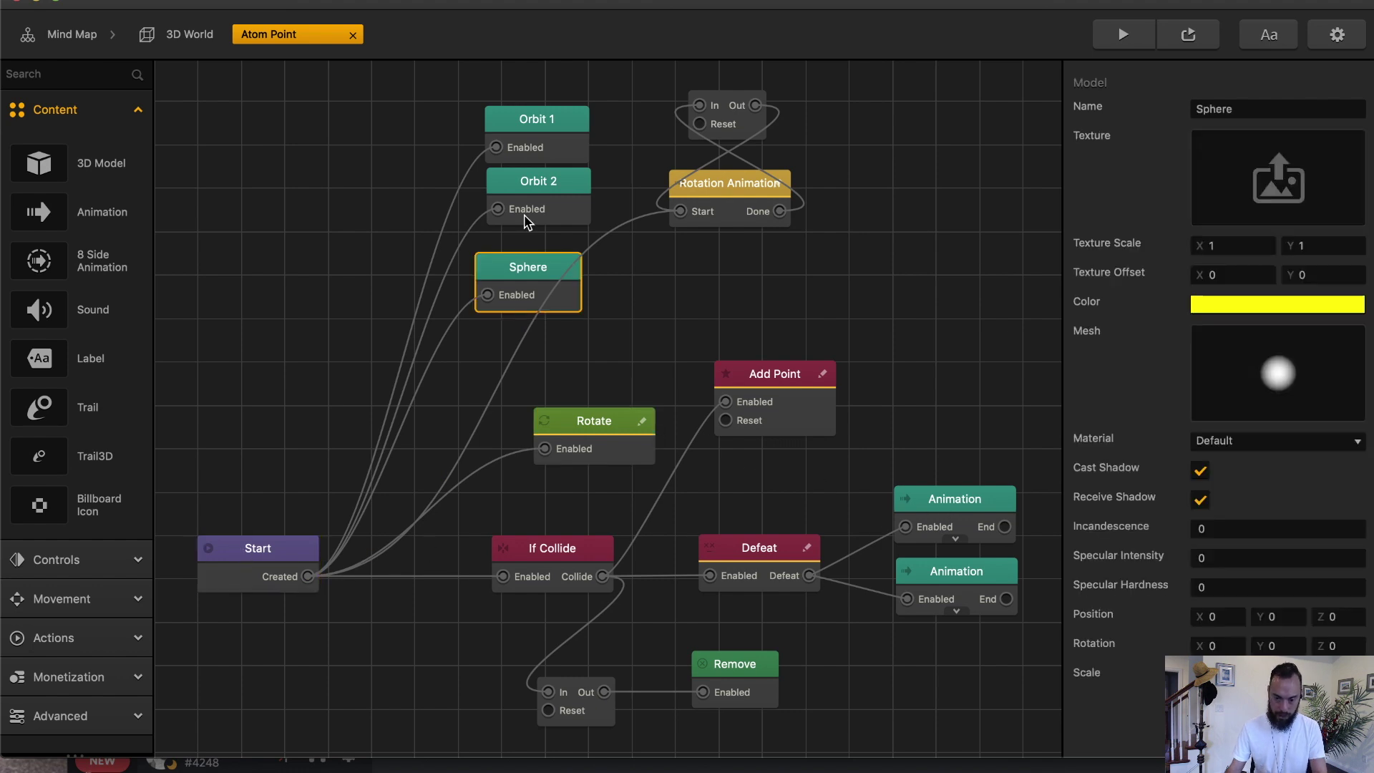
{"action": "left_click", "coordinate": [581, 432]}
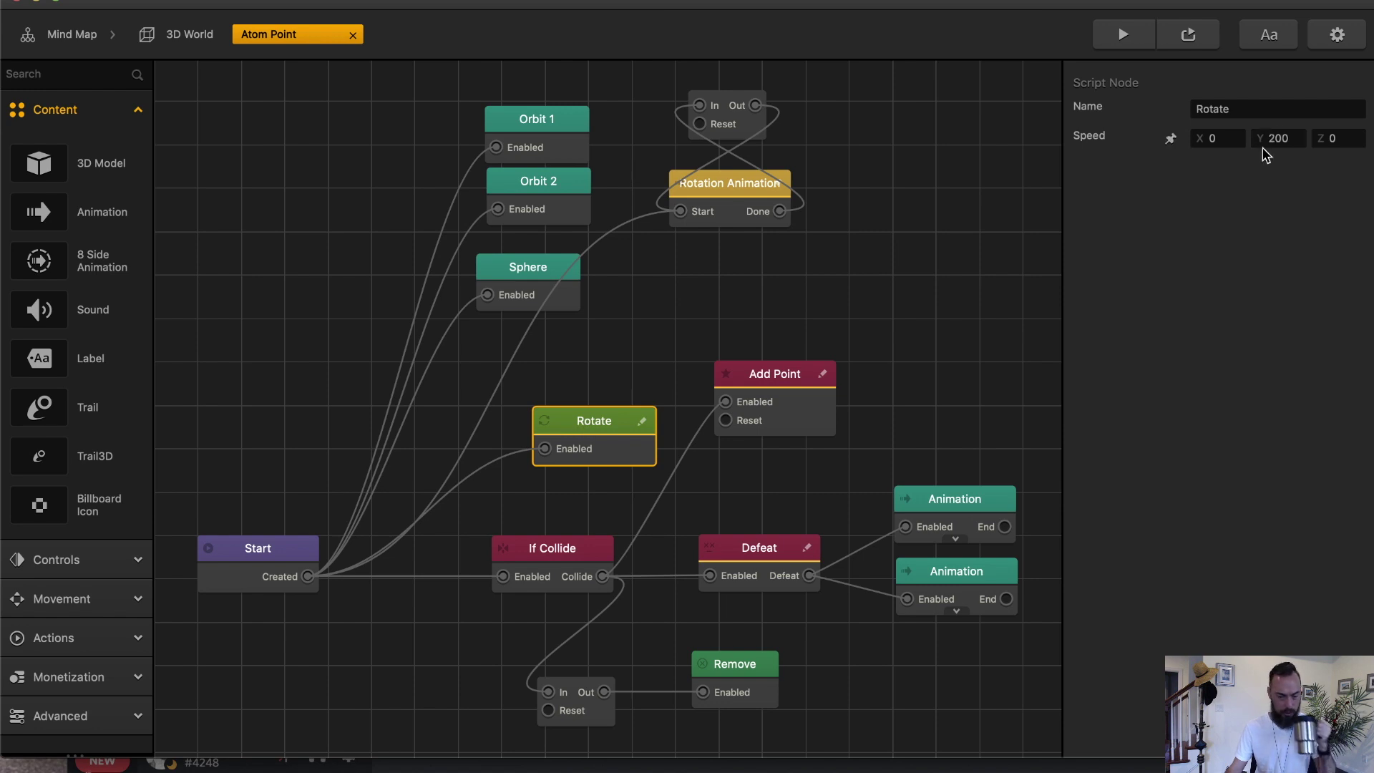
Examine the settings of the Add Point, If Collide and Defeat nodes.
{"action": "left_click", "coordinate": [797, 368]}
{"action": "left_click", "coordinate": [552, 548]}
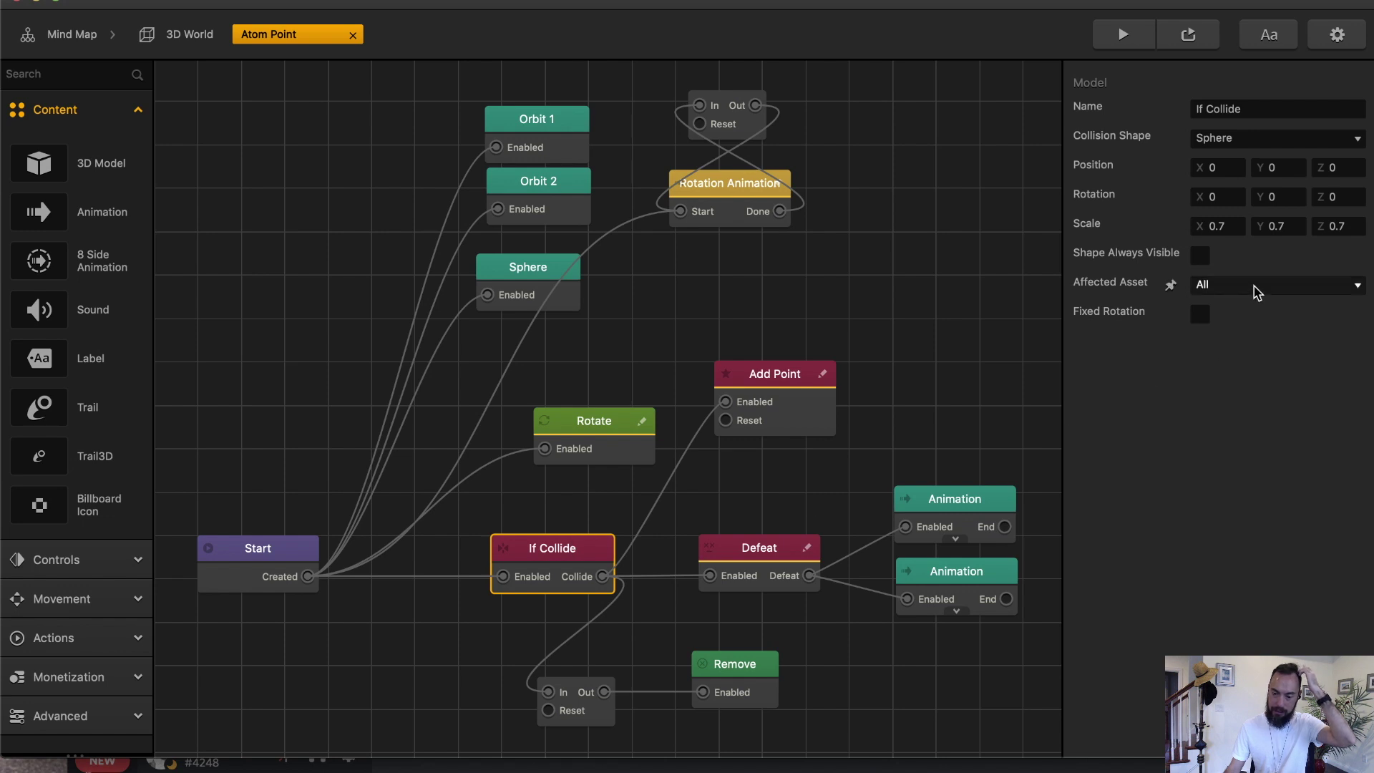
{"action": "left_click", "coordinate": [779, 559]}
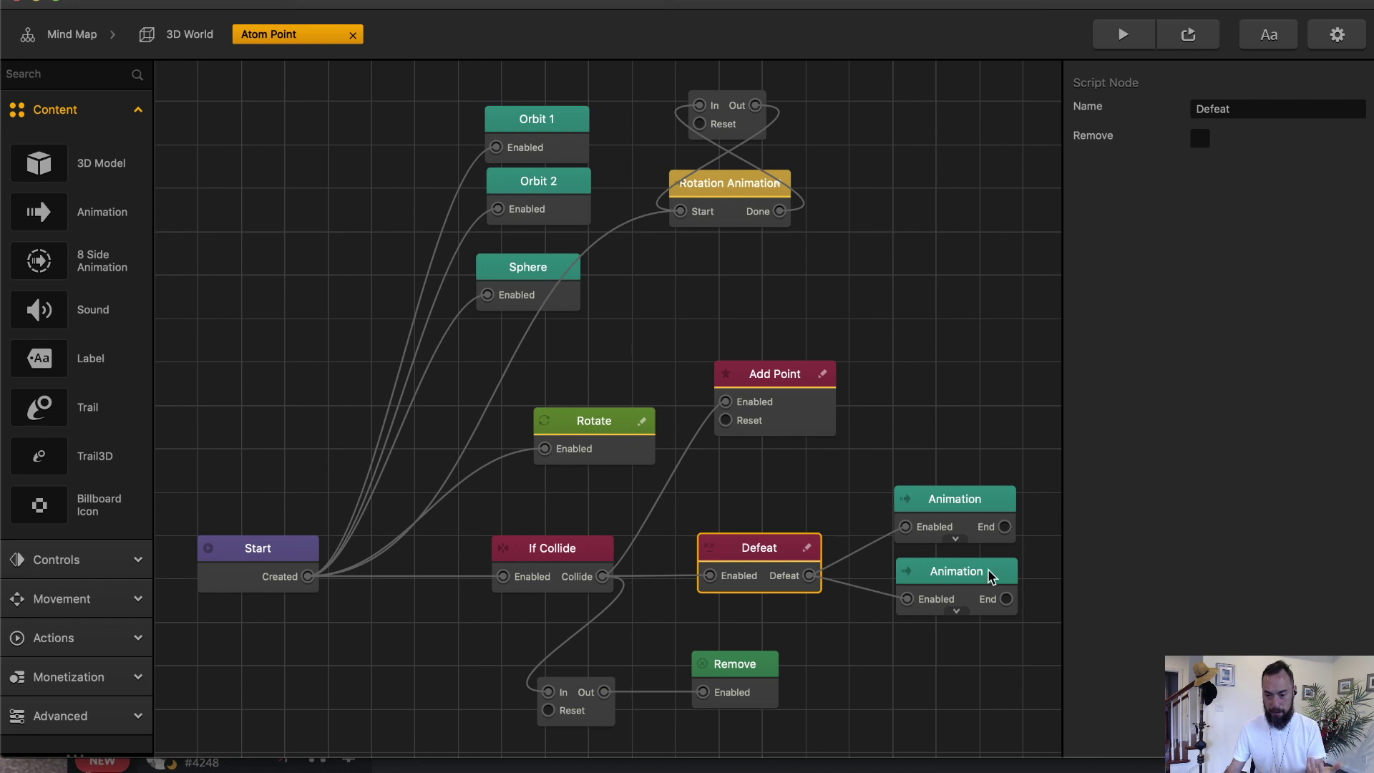
Examine the settings of the two Animation nodes and the Remove, If Collide and Start nodes in the Atom Point map.
{"action": "left_click", "coordinate": [989, 520]}
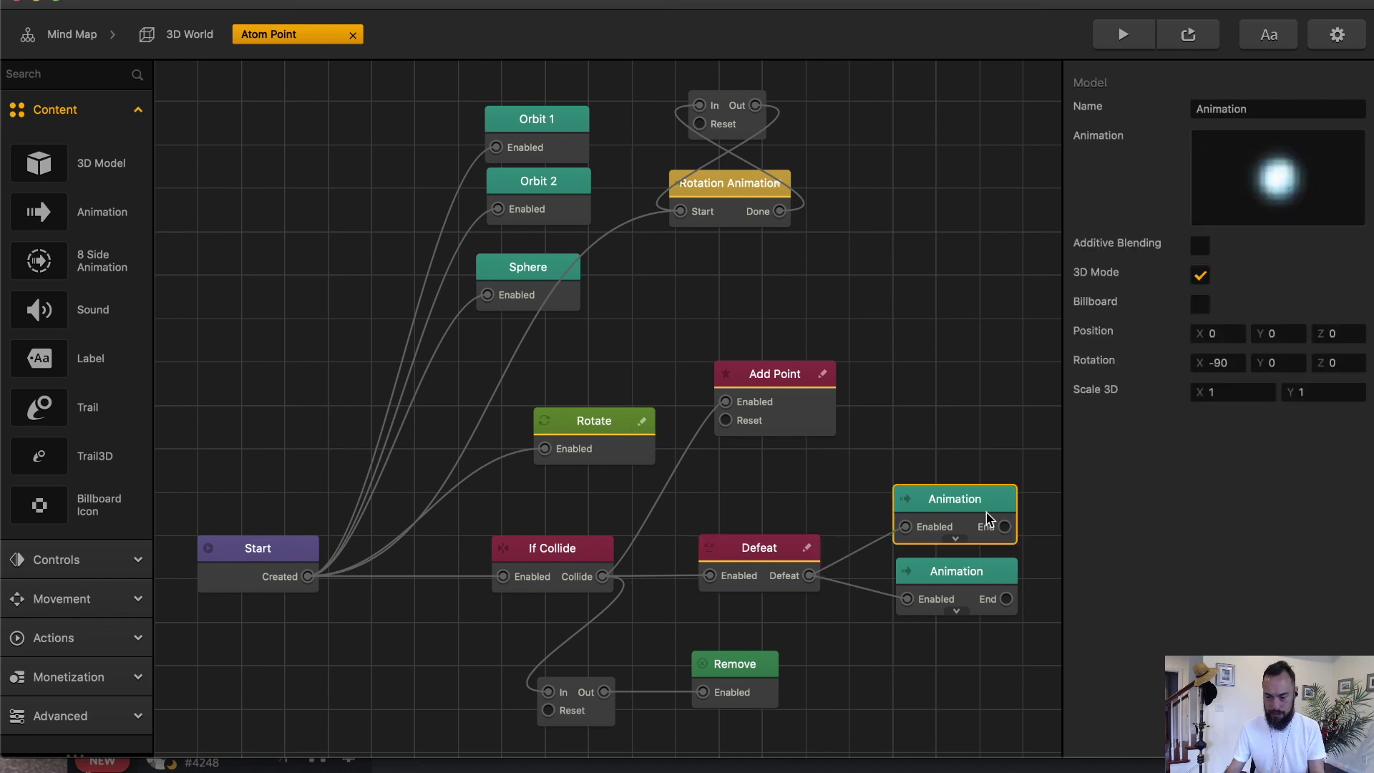
{"action": "left_click", "coordinate": [971, 593]}
{"action": "left_click", "coordinate": [971, 537]}
{"action": "left_click", "coordinate": [955, 581]}
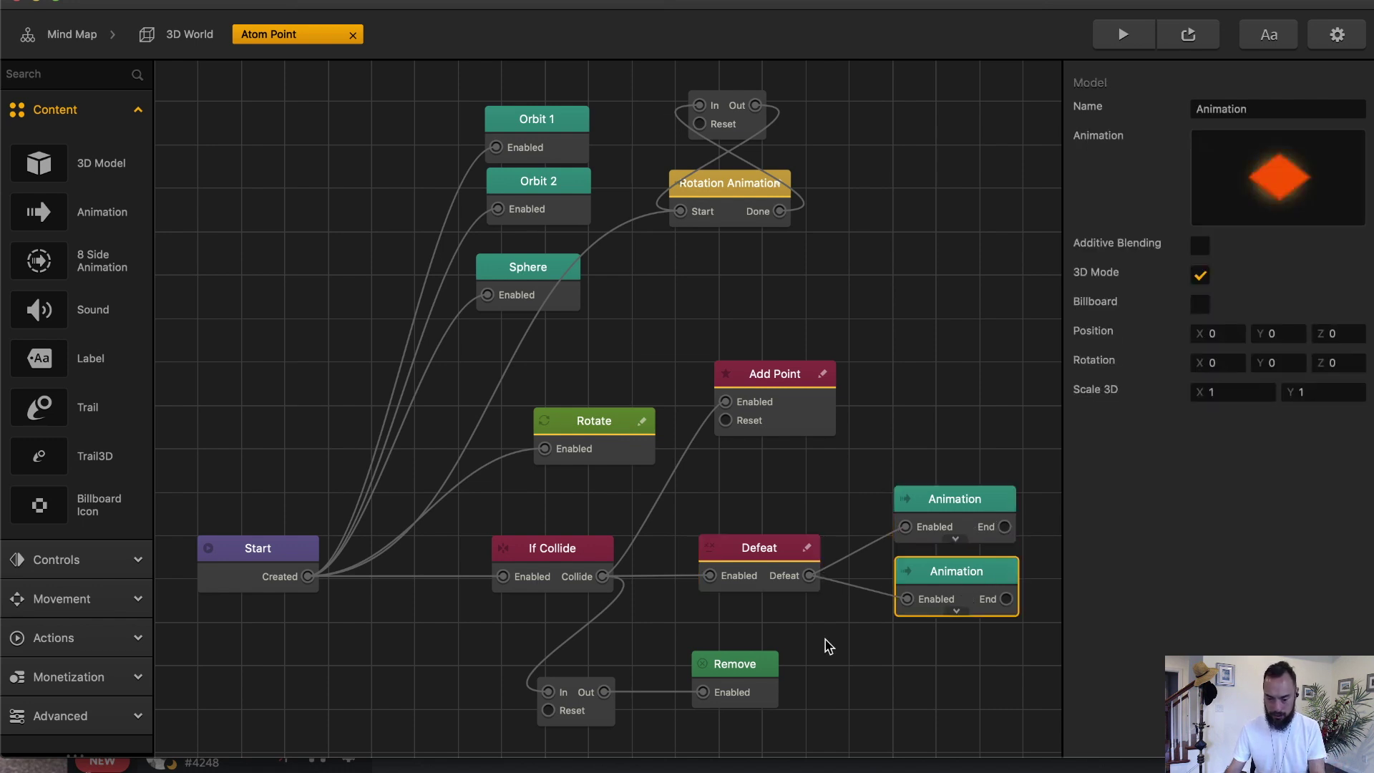
{"action": "left_click", "coordinate": [749, 663]}
{"action": "left_click", "coordinate": [572, 561]}
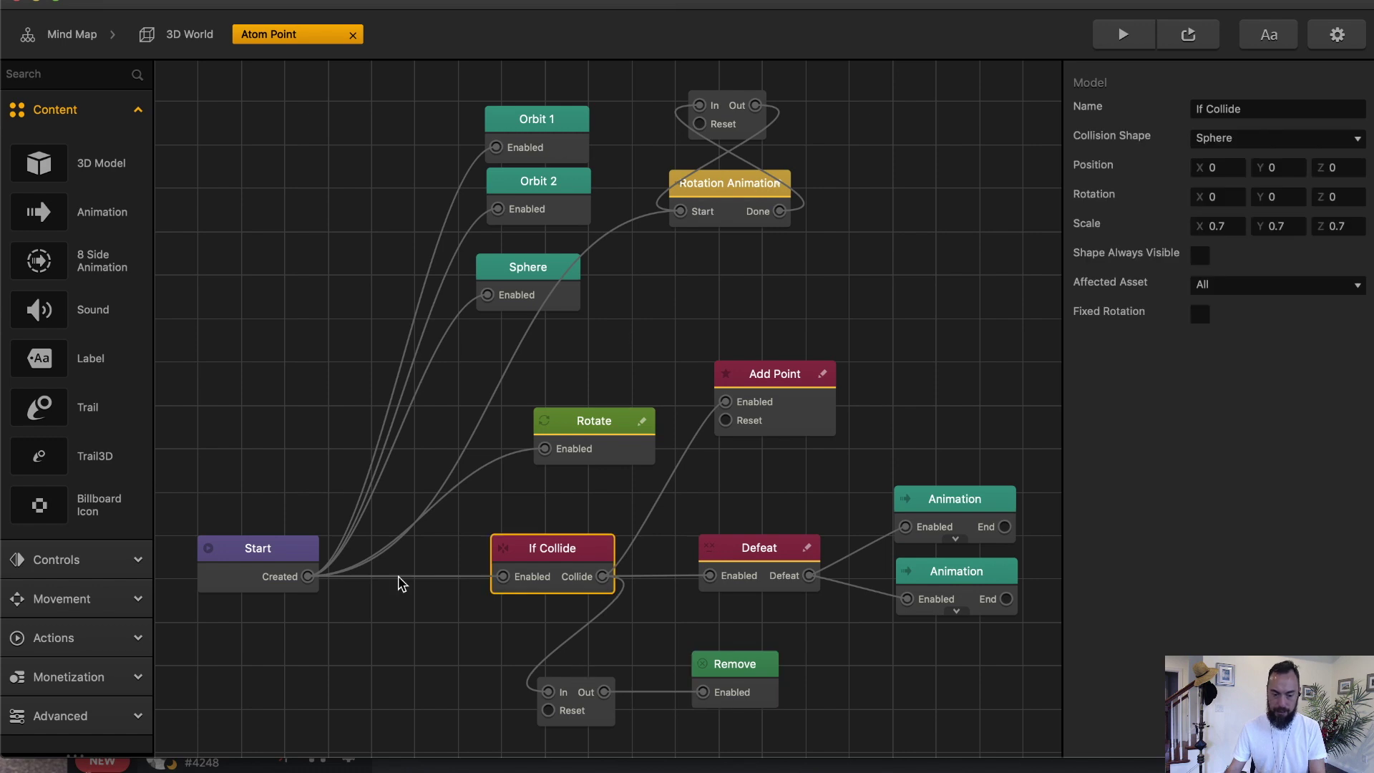
{"action": "left_click", "coordinate": [266, 569]}
{"action": "left_click", "coordinate": [639, 570]}
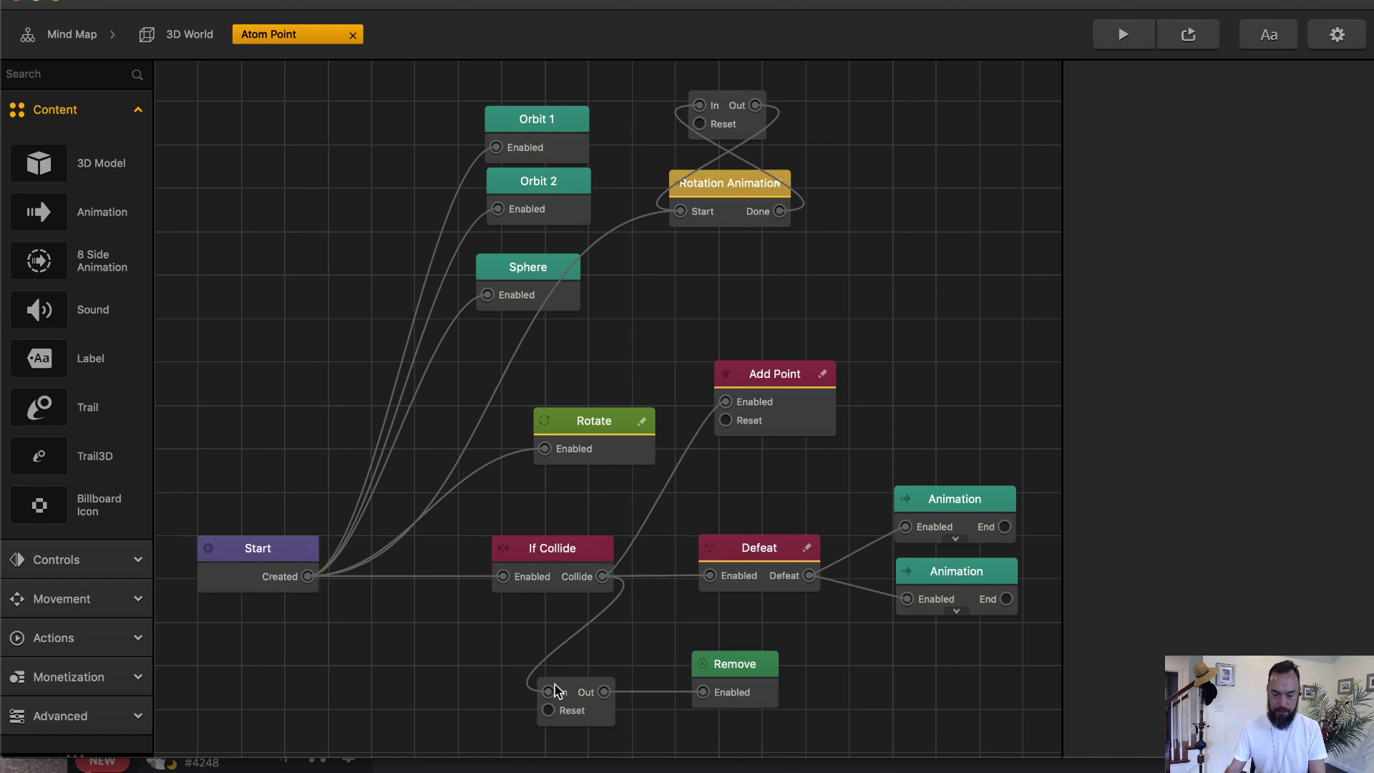
Place the Atom Point above the cube in the 3D World at about X -0.07, Y 3.65 and preview the game.
{"action": "left_click", "coordinate": [187, 34]}
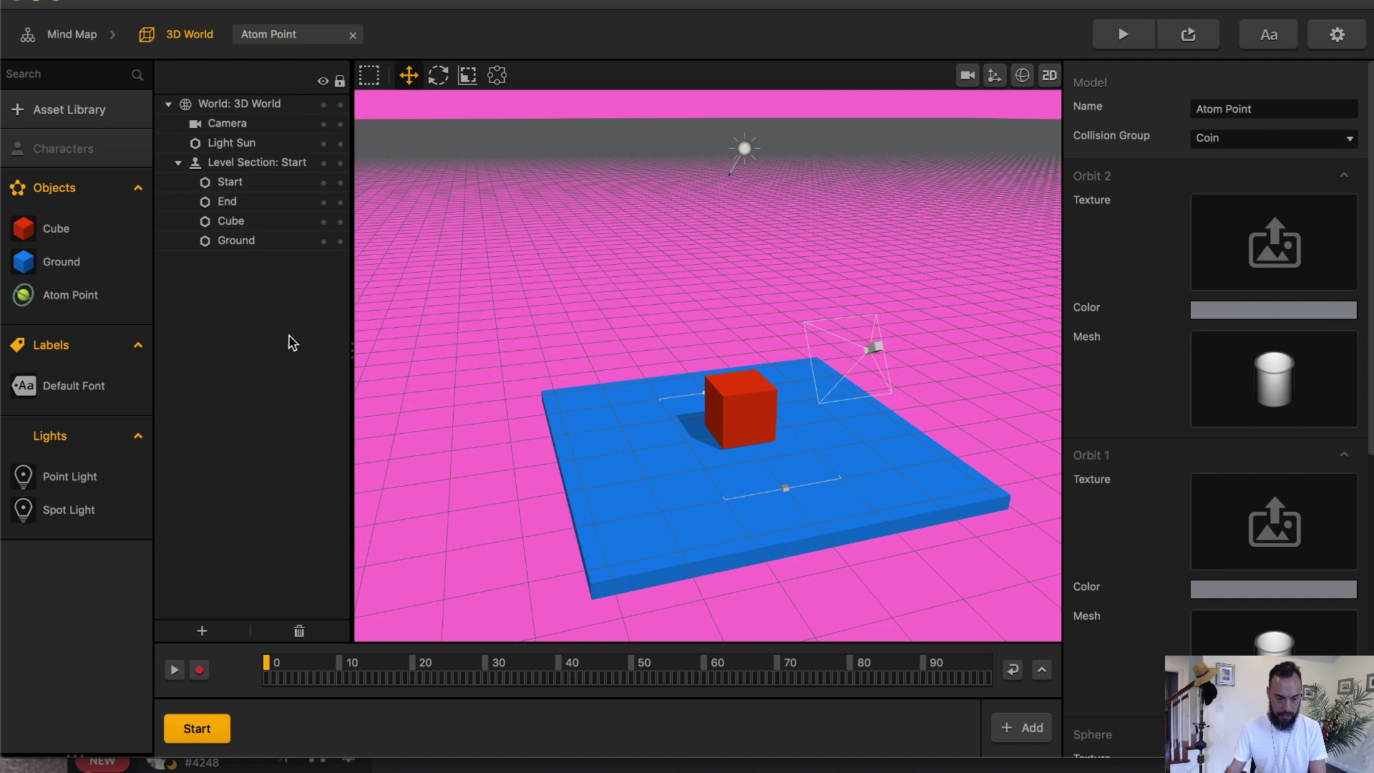
{"action": "left_click_drag", "start_coordinate": [70, 294], "coordinate": [780, 268]}
{"action": "key", "text": "super+p"}
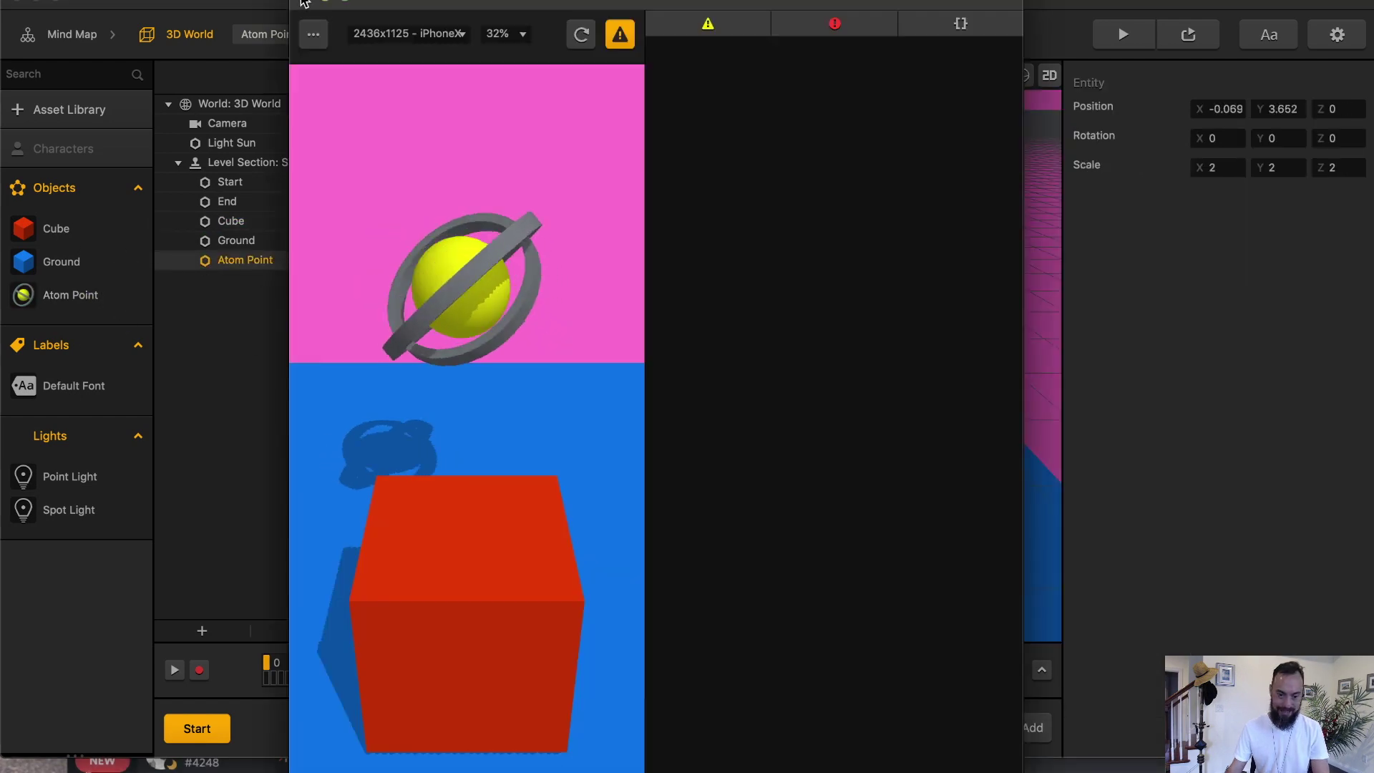
{"action": "left_click", "coordinate": [304, 2]}
Make the Cube a character and connect a new Touch Move node to the Start node in its node map.
{"action": "left_click_drag", "start_coordinate": [63, 217], "coordinate": [71, 150]}
{"action": "double_click", "coordinate": [66, 187]}
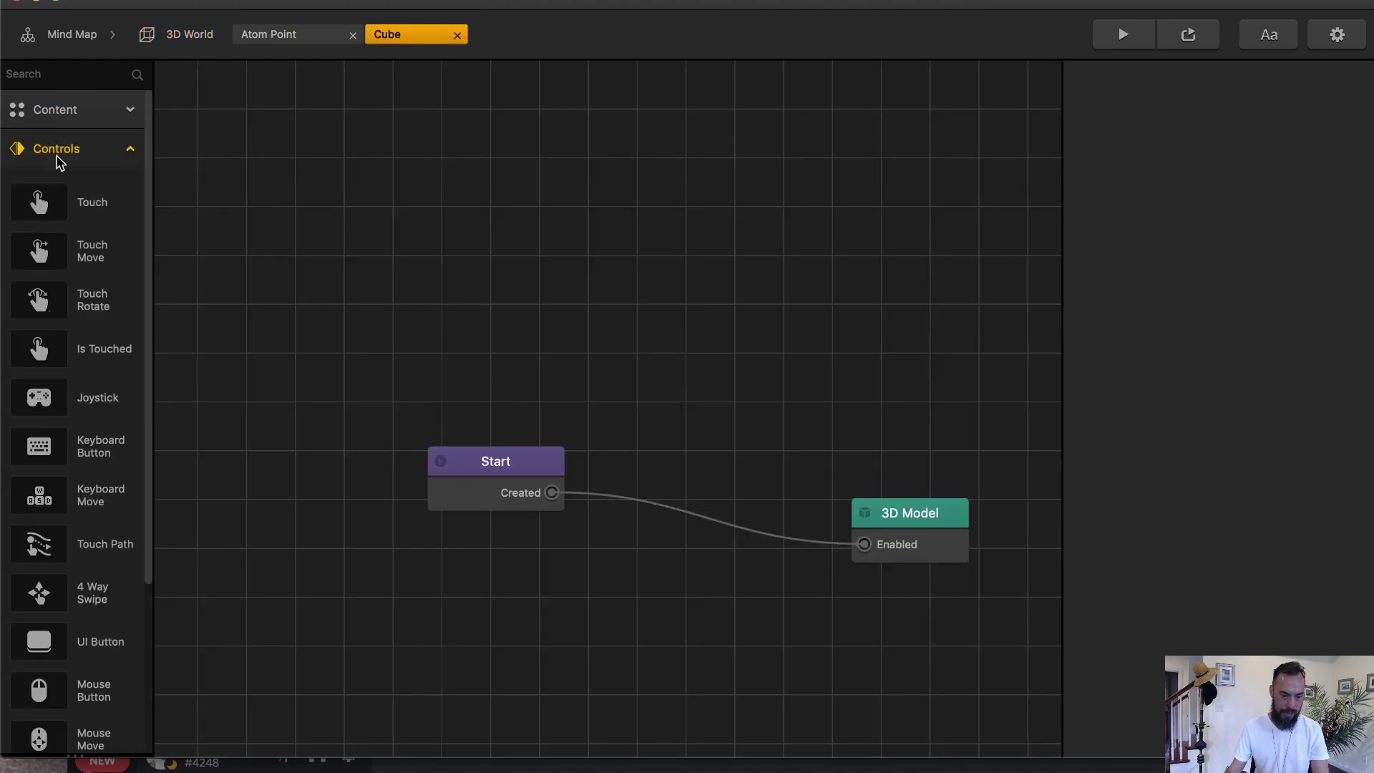
{"action": "left_click_drag", "start_coordinate": [93, 254], "coordinate": [708, 376]}
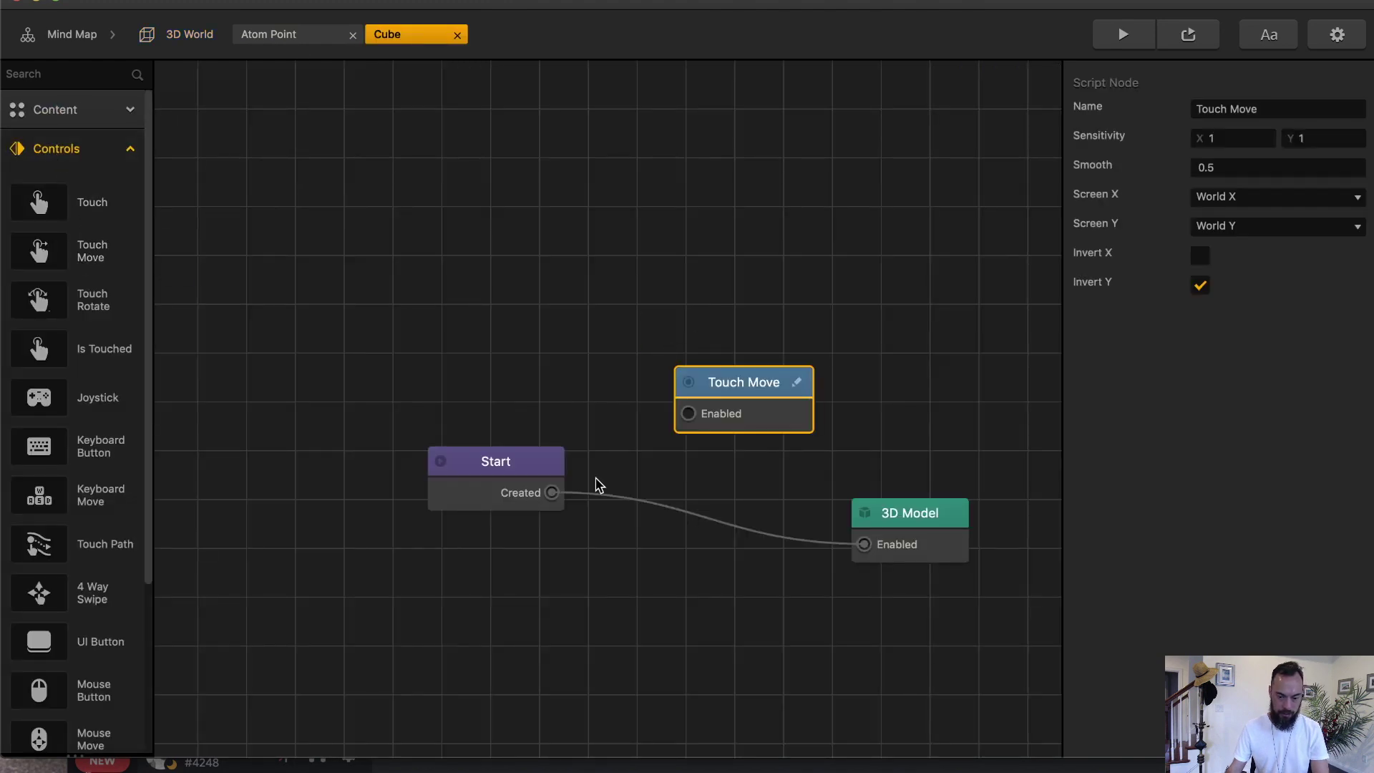
{"action": "left_click_drag", "start_coordinate": [551, 493], "coordinate": [688, 414]}
Preview the cube's touch movement and set the Touch Move node's Screen Y to World Z.
{"action": "left_click", "coordinate": [1122, 34]}
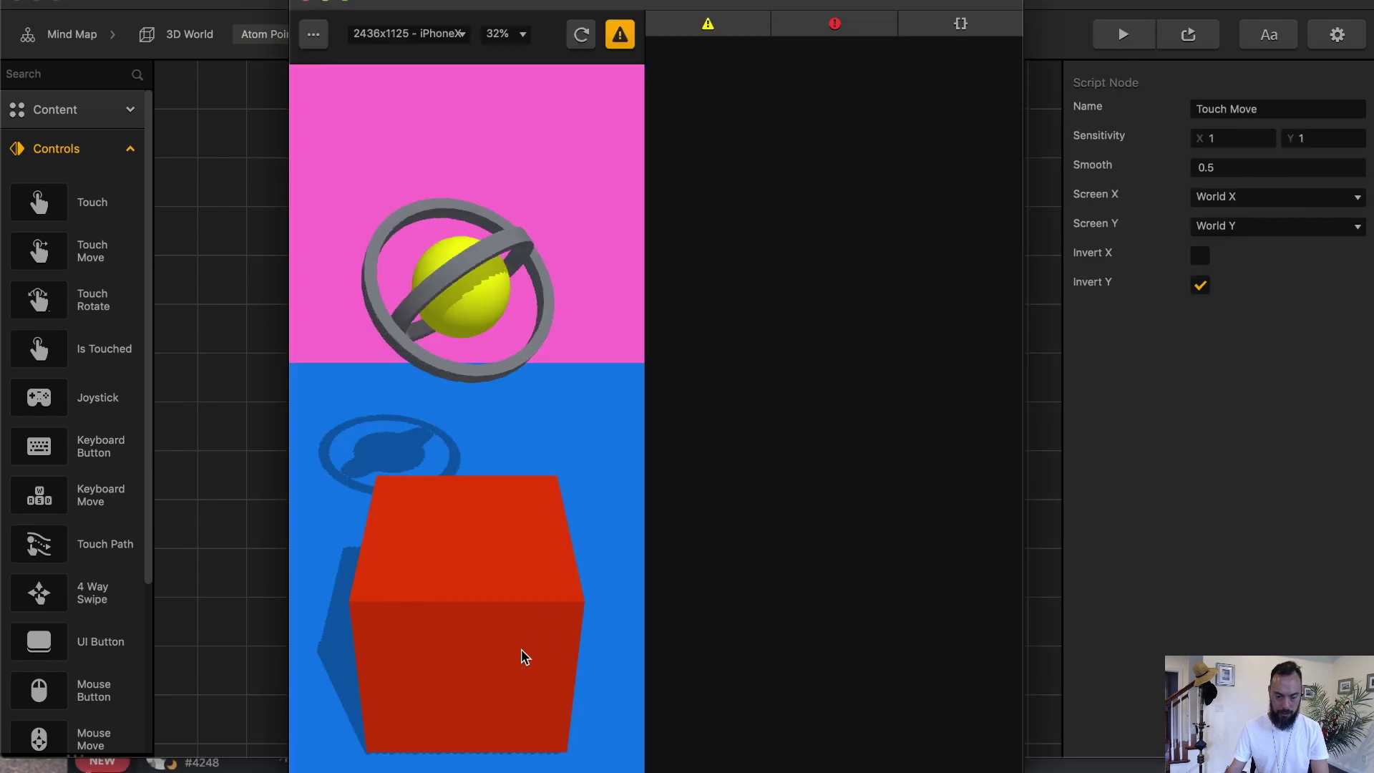
{"action": "left_click", "coordinate": [1303, 225]}
{"action": "left_click", "coordinate": [1302, 285]}
Lower the Atom Point in the 3D World to about Y 1.41 and test moving the cube through it in the preview.
{"action": "mouse_move", "coordinate": [638, 392]}
{"action": "left_mouse_down"}
{"action": "mouse_move", "coordinate": [546, 460]}
{"action": "mouse_move", "coordinate": [585, 369]}
{"action": "left_mouse_up"}
{"action": "left_click", "coordinate": [581, 35]}
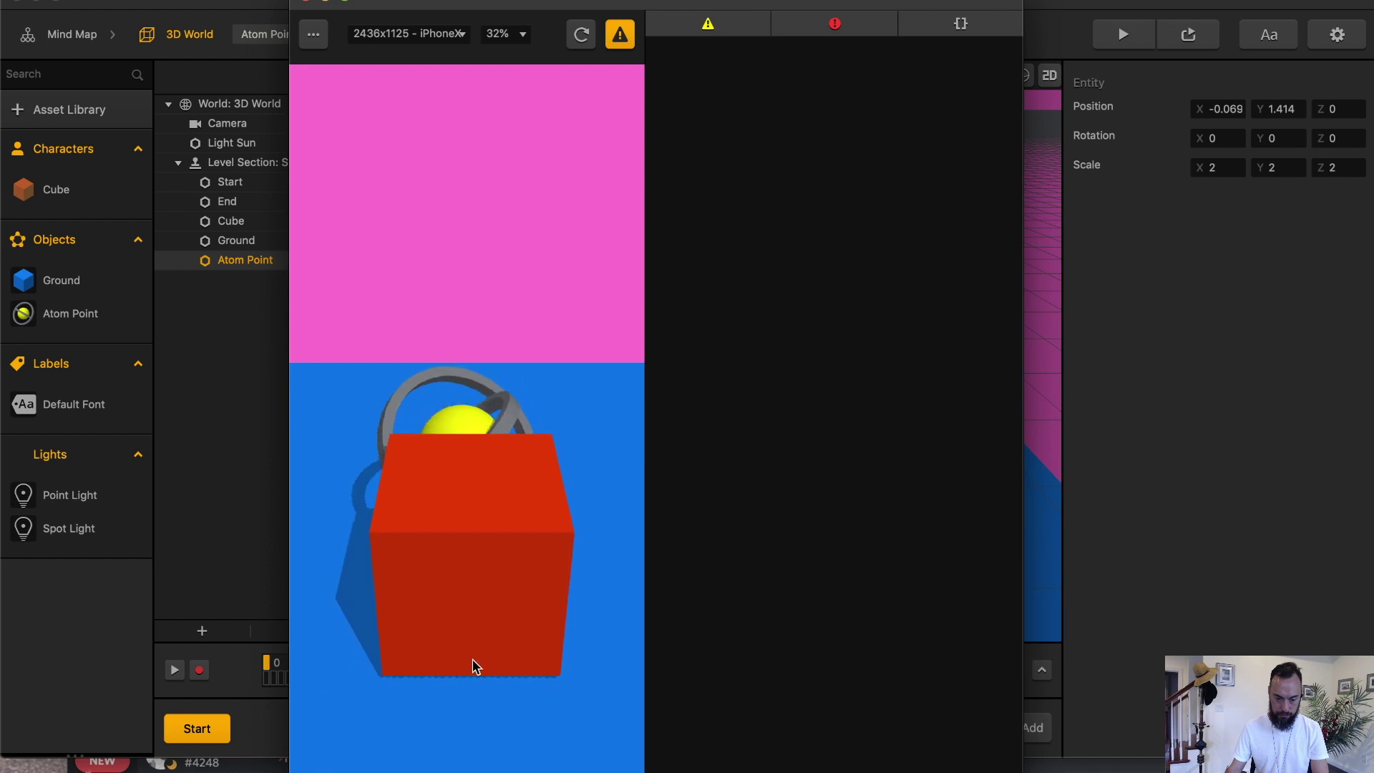
{"action": "mouse_move", "coordinate": [473, 746]}
{"action": "left_mouse_down"}
{"action": "mouse_move", "coordinate": [491, 590]}
{"action": "mouse_move", "coordinate": [456, 725]}
{"action": "mouse_move", "coordinate": [474, 738]}
{"action": "left_mouse_up"}
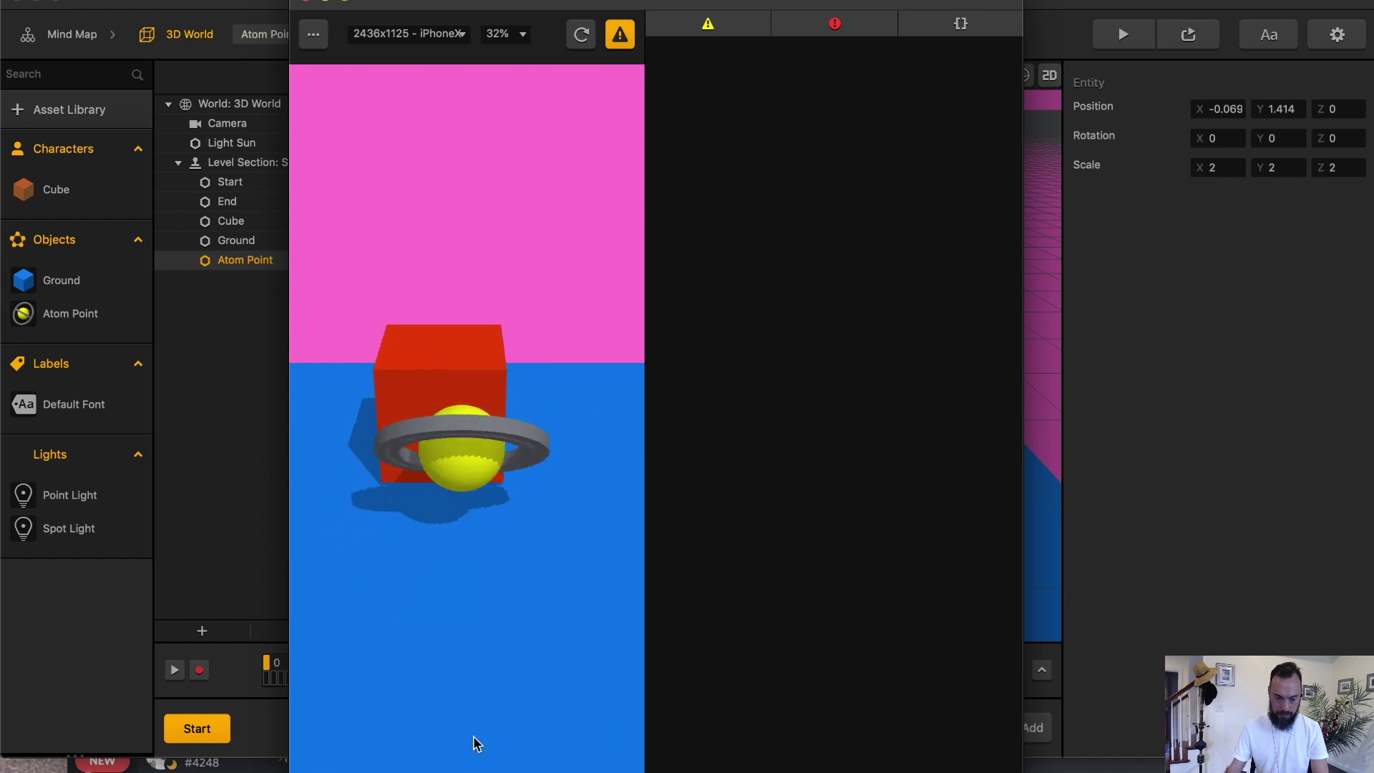
{"action": "left_click", "coordinate": [304, 2]}
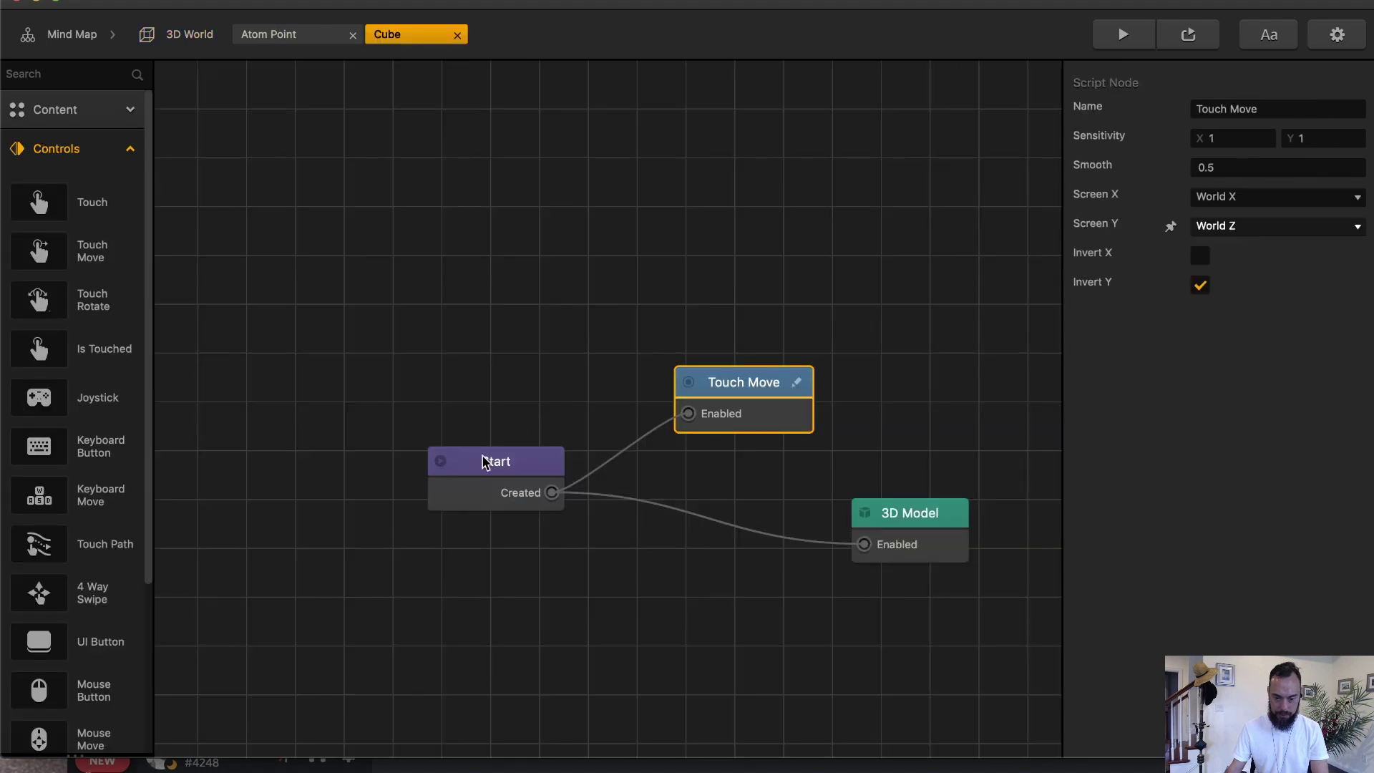
Enable physics on the Cube's Start node and set its type to Kinematic.
{"action": "left_click", "coordinate": [491, 460]}
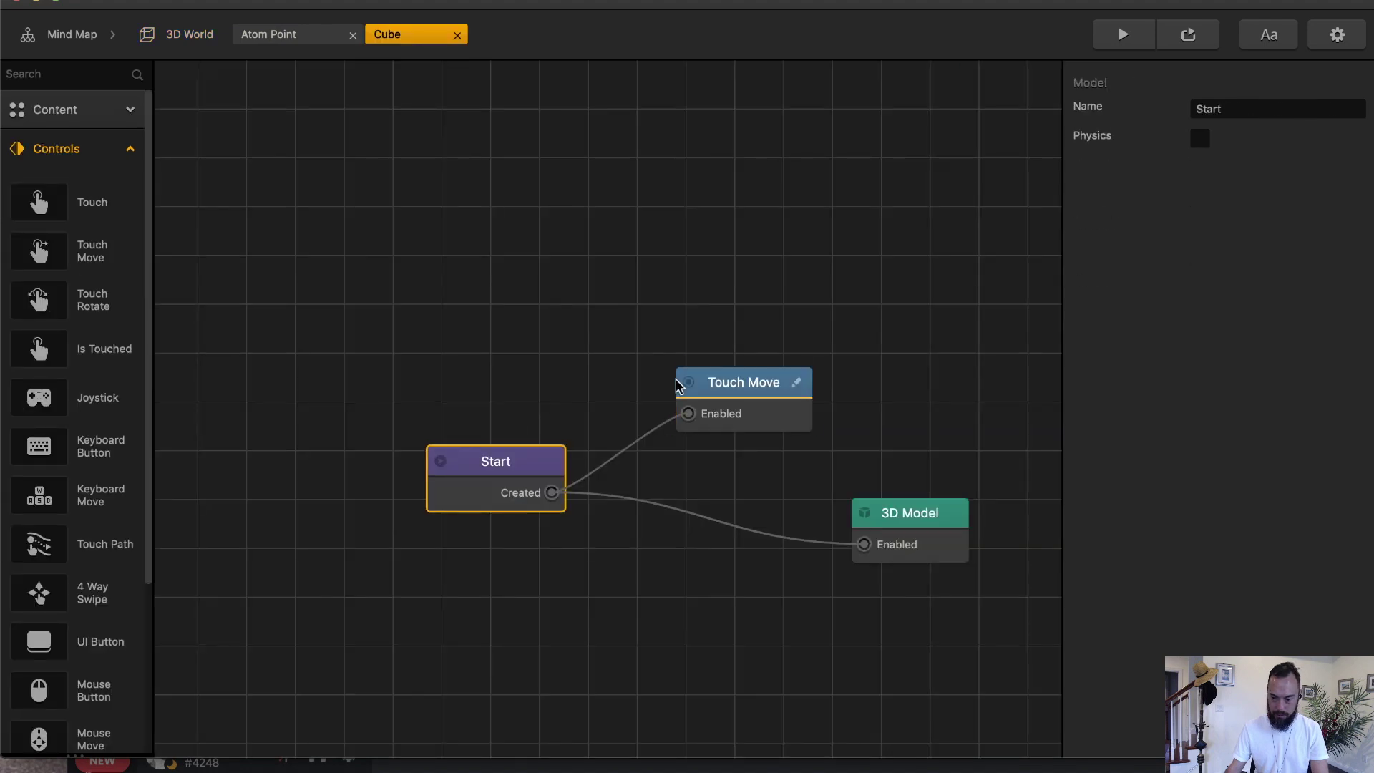
{"action": "left_click", "coordinate": [1199, 141]}
{"action": "left_click", "coordinate": [1261, 312]}
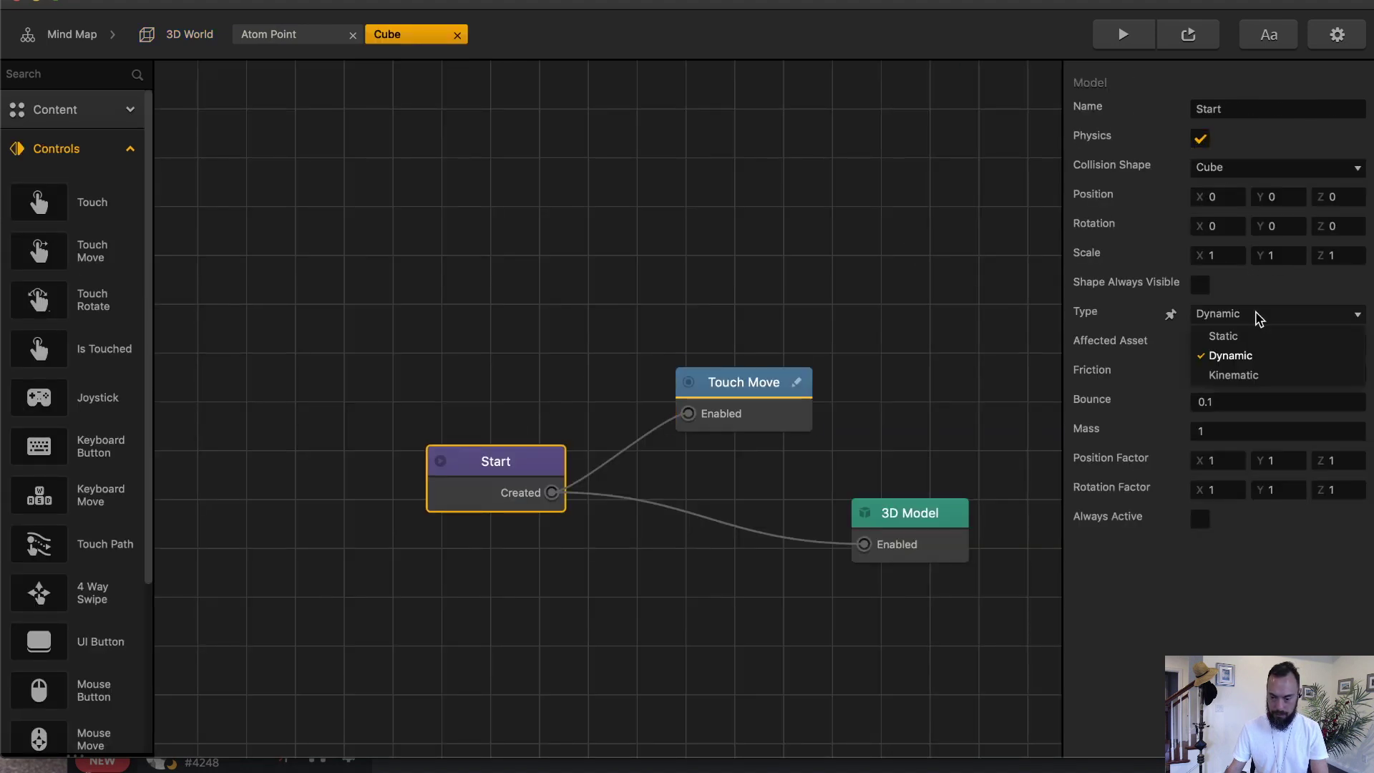
{"action": "left_click", "coordinate": [1254, 374]}
{"action": "left_click", "coordinate": [935, 275]}
{"action": "left_click", "coordinate": [308, 41]}
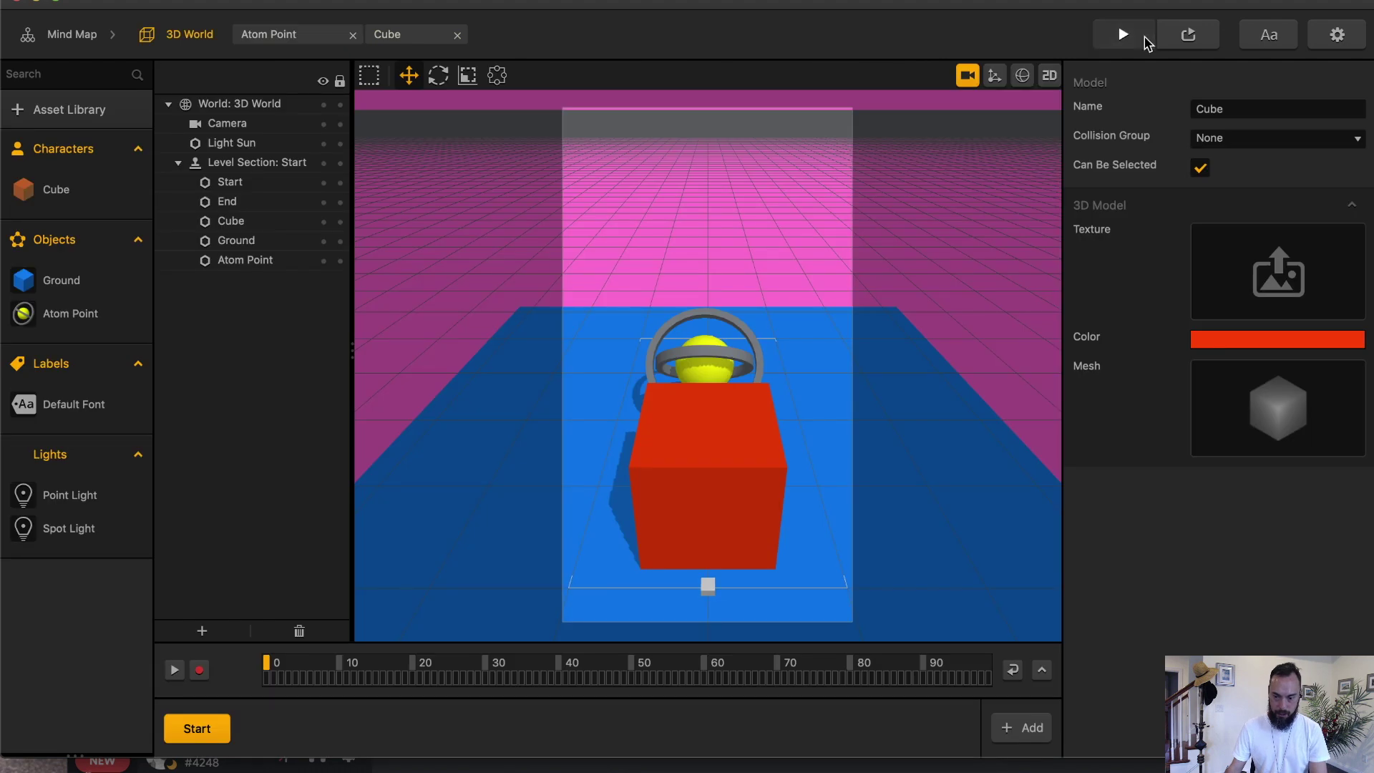
Preview the game from the 3D World and move the cube into the Atom Point to test the collision.
{"action": "left_click", "coordinate": [1123, 35]}
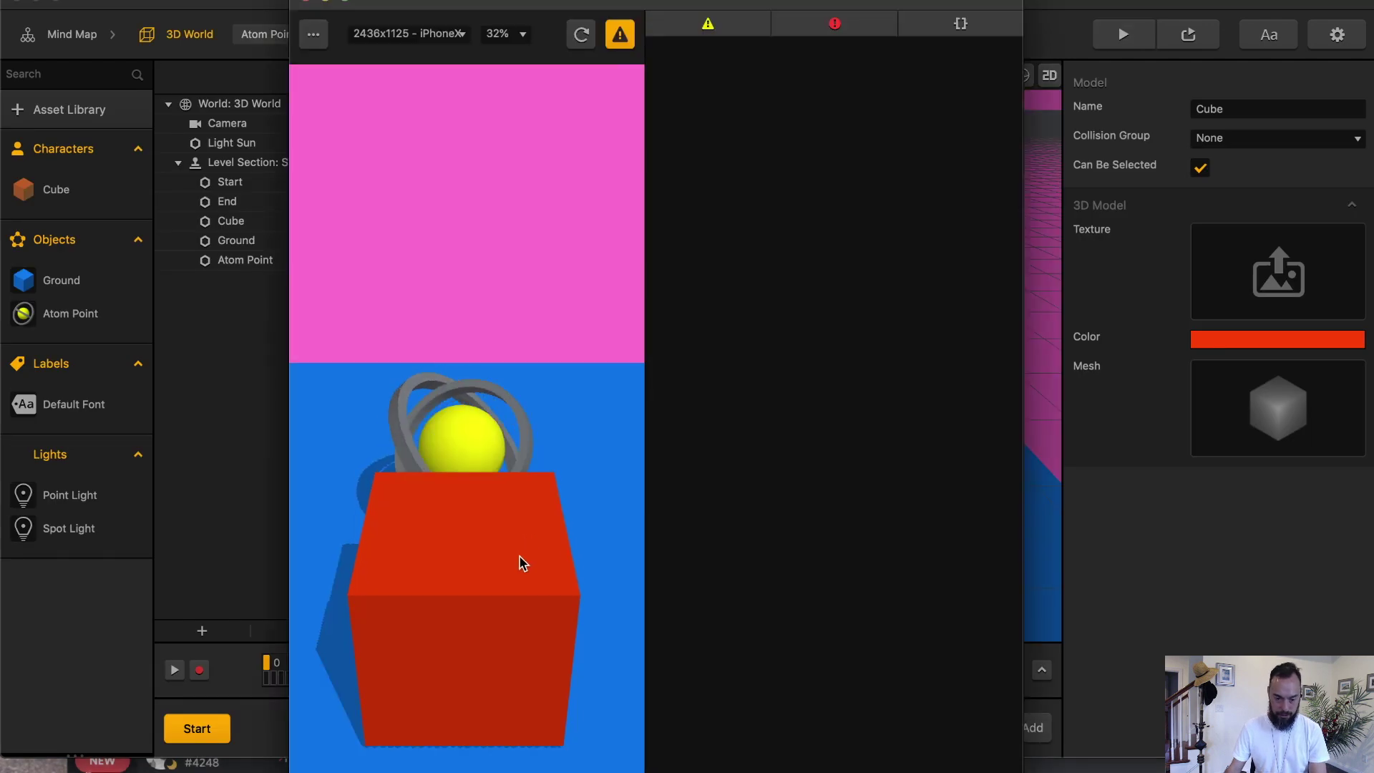
{"action": "left_click", "coordinate": [581, 36]}
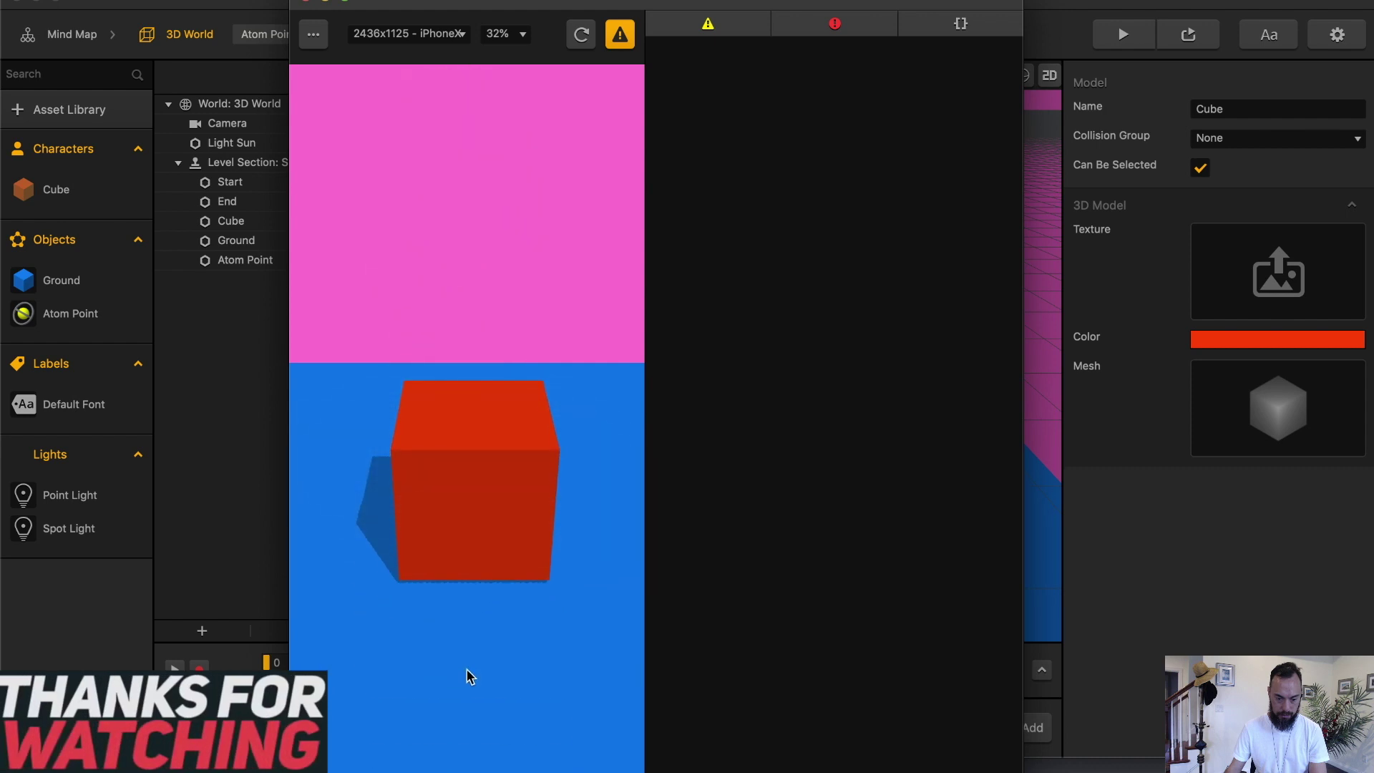
{"action": "left_click", "coordinate": [305, 2]}
Review the delay node between If Collide and Remove in the Atom Point map and return to the 3D World.
{"action": "left_click", "coordinate": [266, 35]}
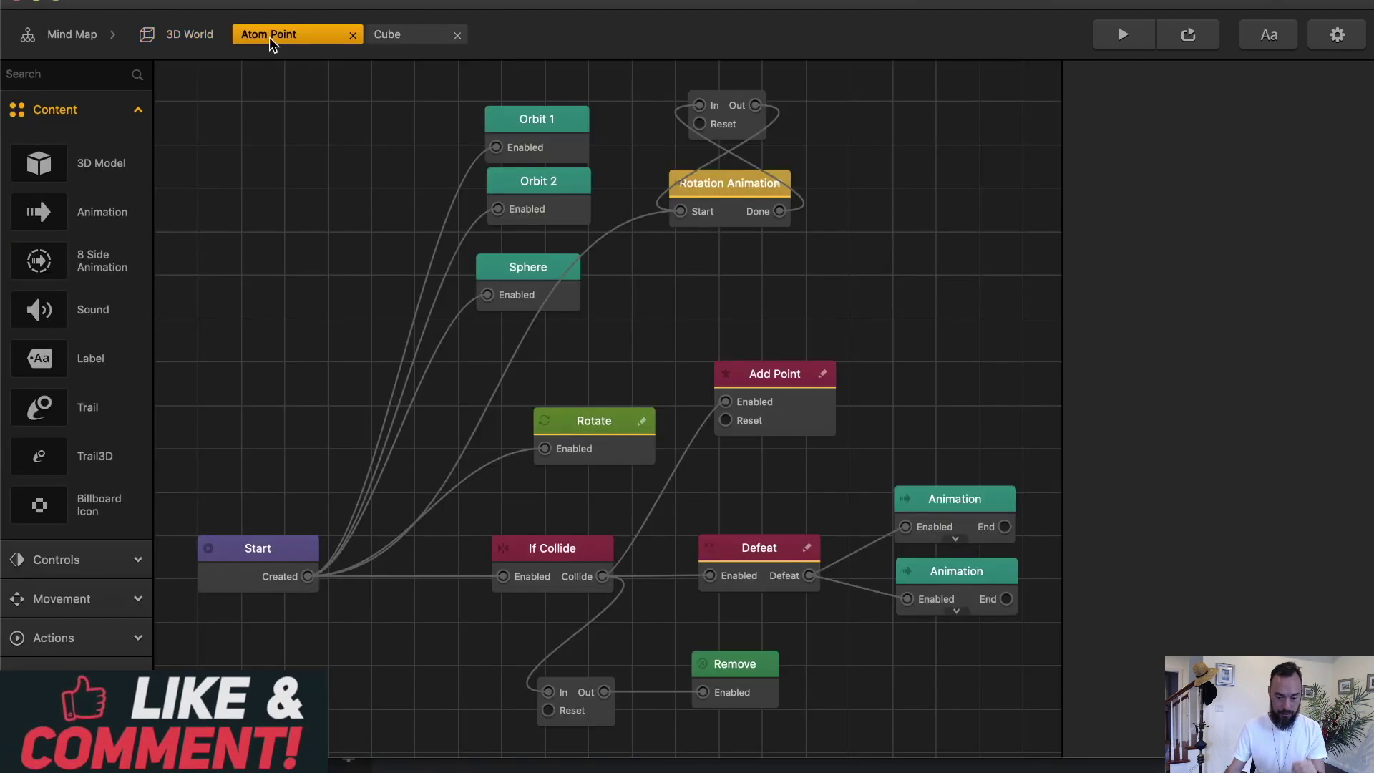
{"action": "left_click", "coordinate": [585, 707]}
{"action": "left_click", "coordinate": [192, 35]}
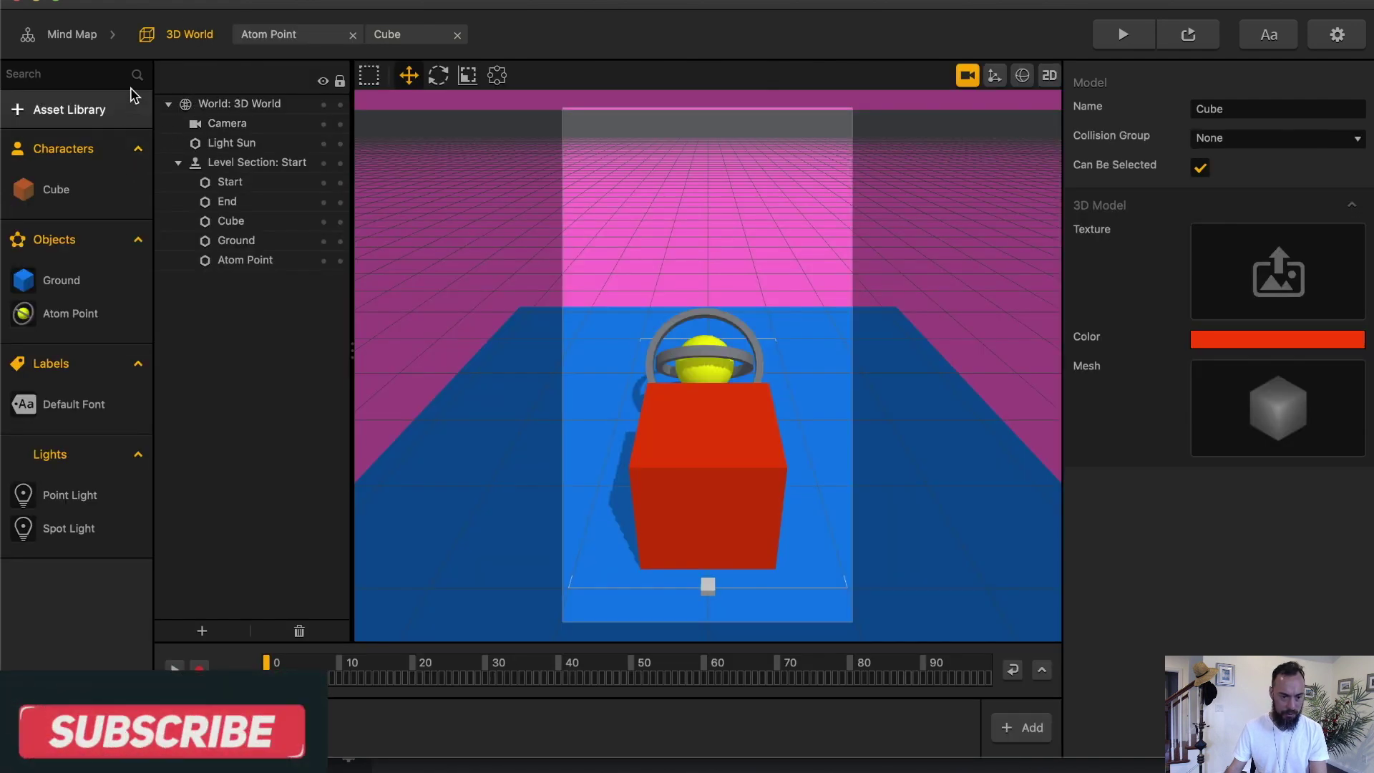
Add the Point asset from the Asset Library, place it in the 3D World and delete the Atom Point from the scene.
{"action": "left_click", "coordinate": [69, 108]}
{"action": "left_click", "coordinate": [336, 76]}
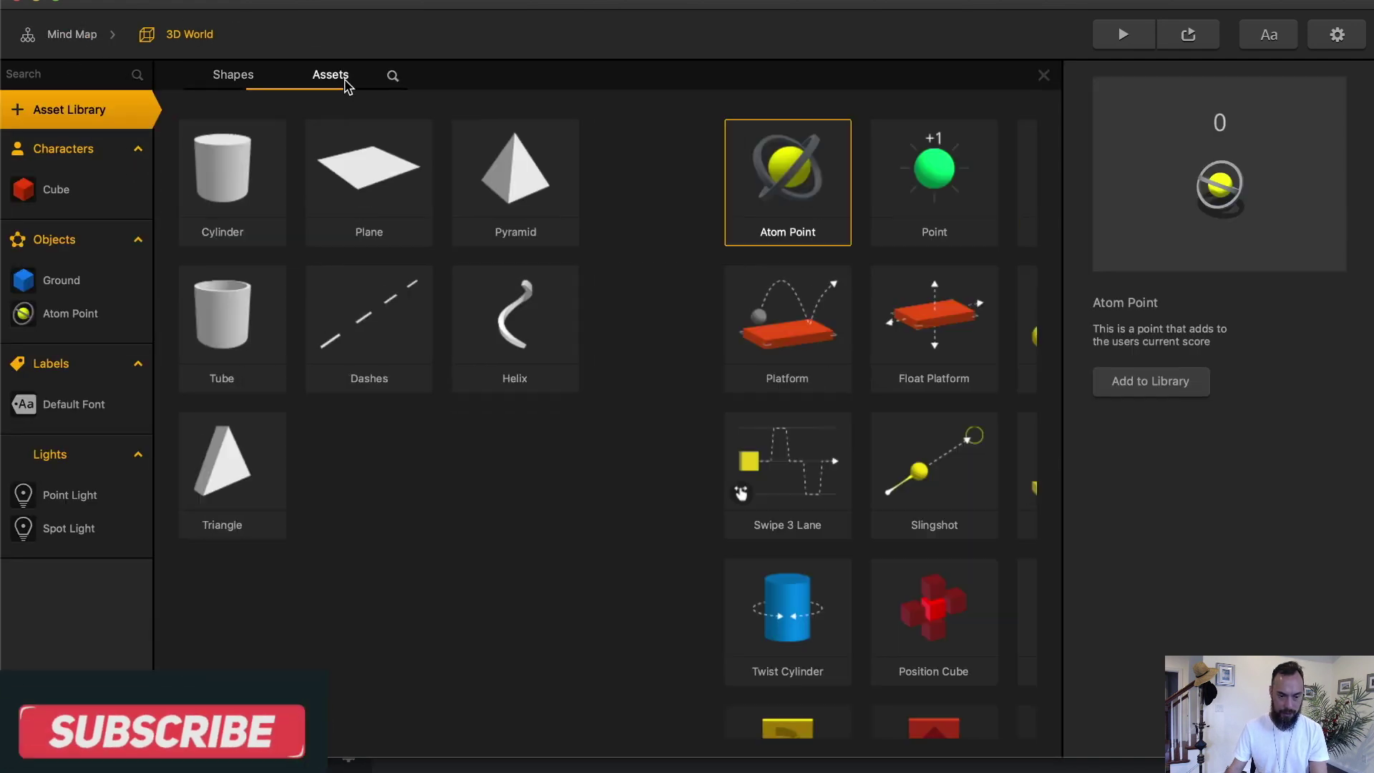
{"action": "double_click", "coordinate": [421, 174]}
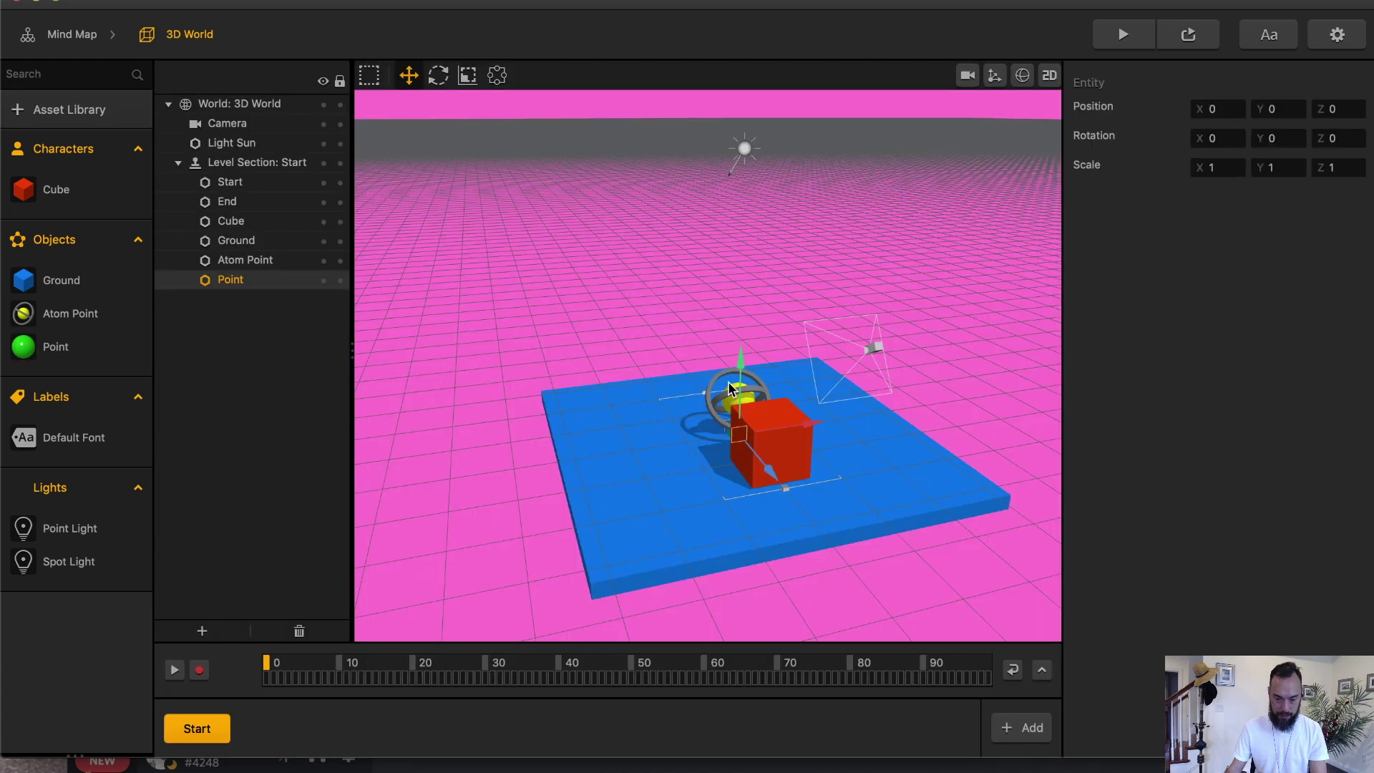
{"action": "left_click", "coordinate": [719, 406]}
Line up the If Collide and Add Point nodes in the Point's node map and examine the Remove node.
{"action": "double_click", "coordinate": [719, 406]}
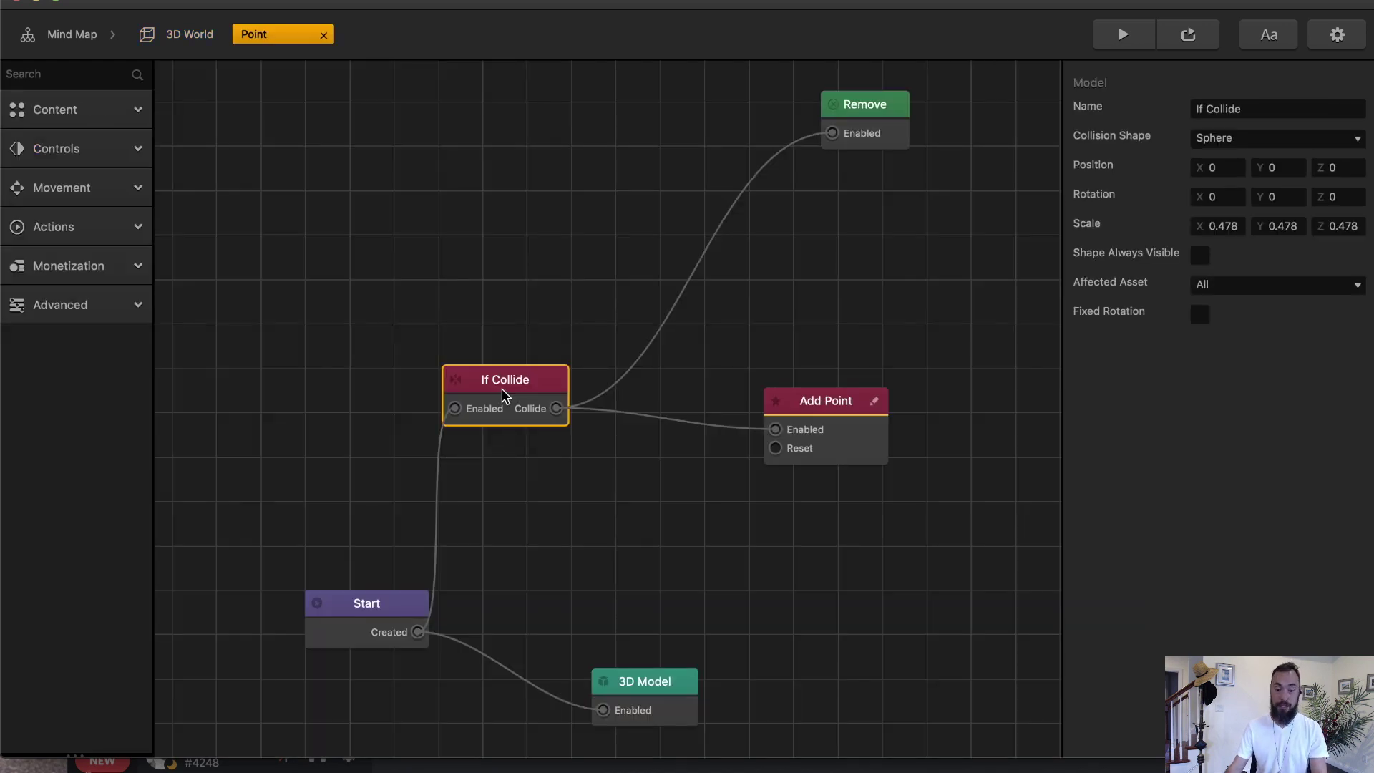
{"action": "left_click_drag", "start_coordinate": [505, 393], "coordinate": [506, 425]}
{"action": "left_click_drag", "start_coordinate": [769, 401], "coordinate": [733, 412]}
{"action": "left_click", "coordinate": [872, 122]}
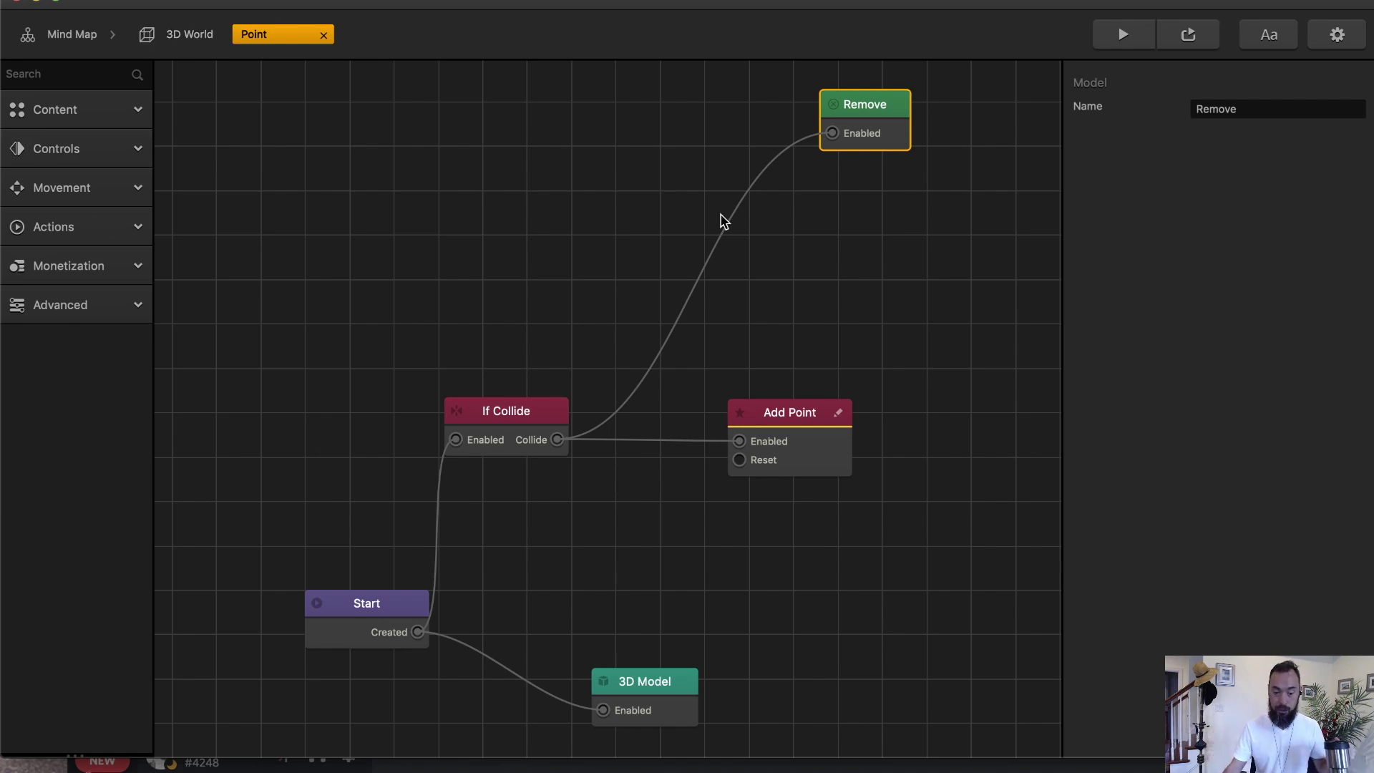
Browse the ready-made assets in the Asset Library and test moving the cube into the green Point in the preview.
{"action": "left_click", "coordinate": [187, 36]}
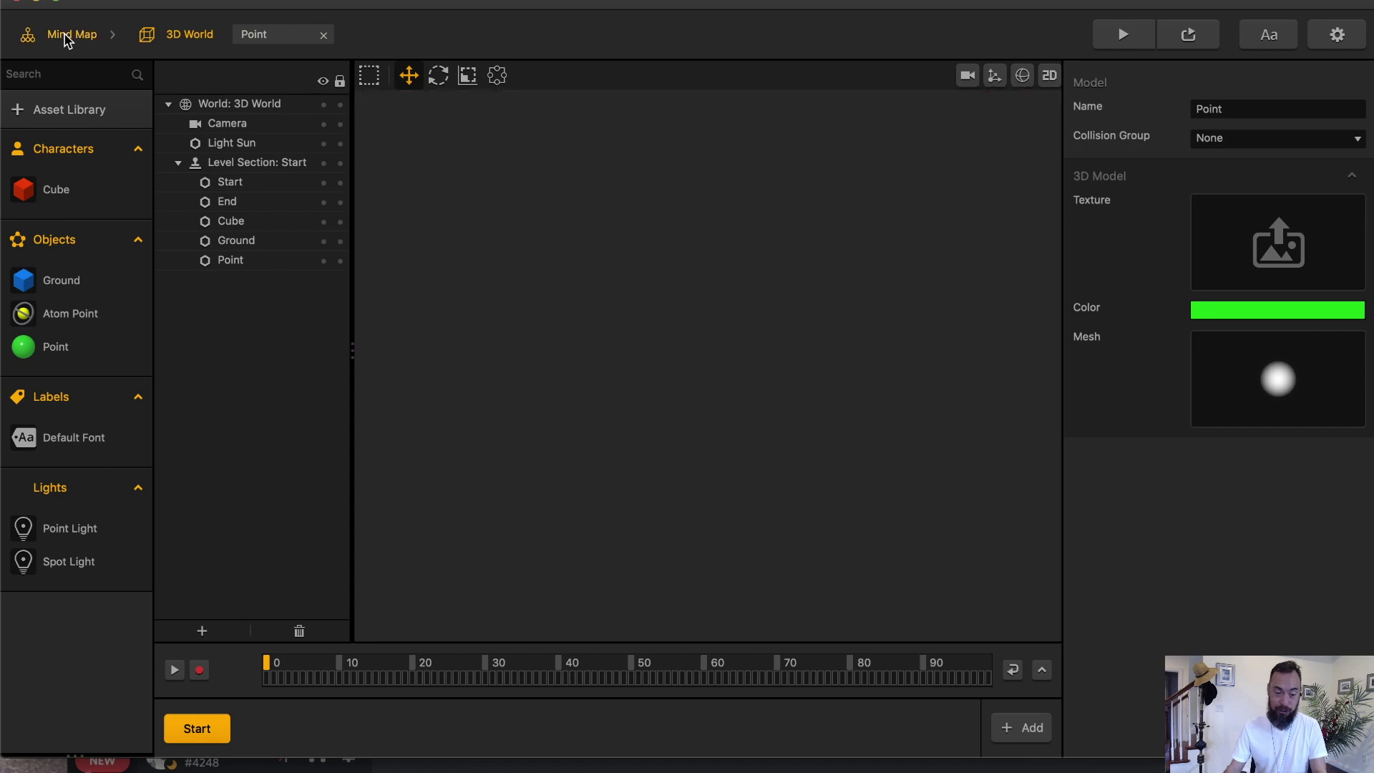
{"action": "left_click", "coordinate": [64, 36]}
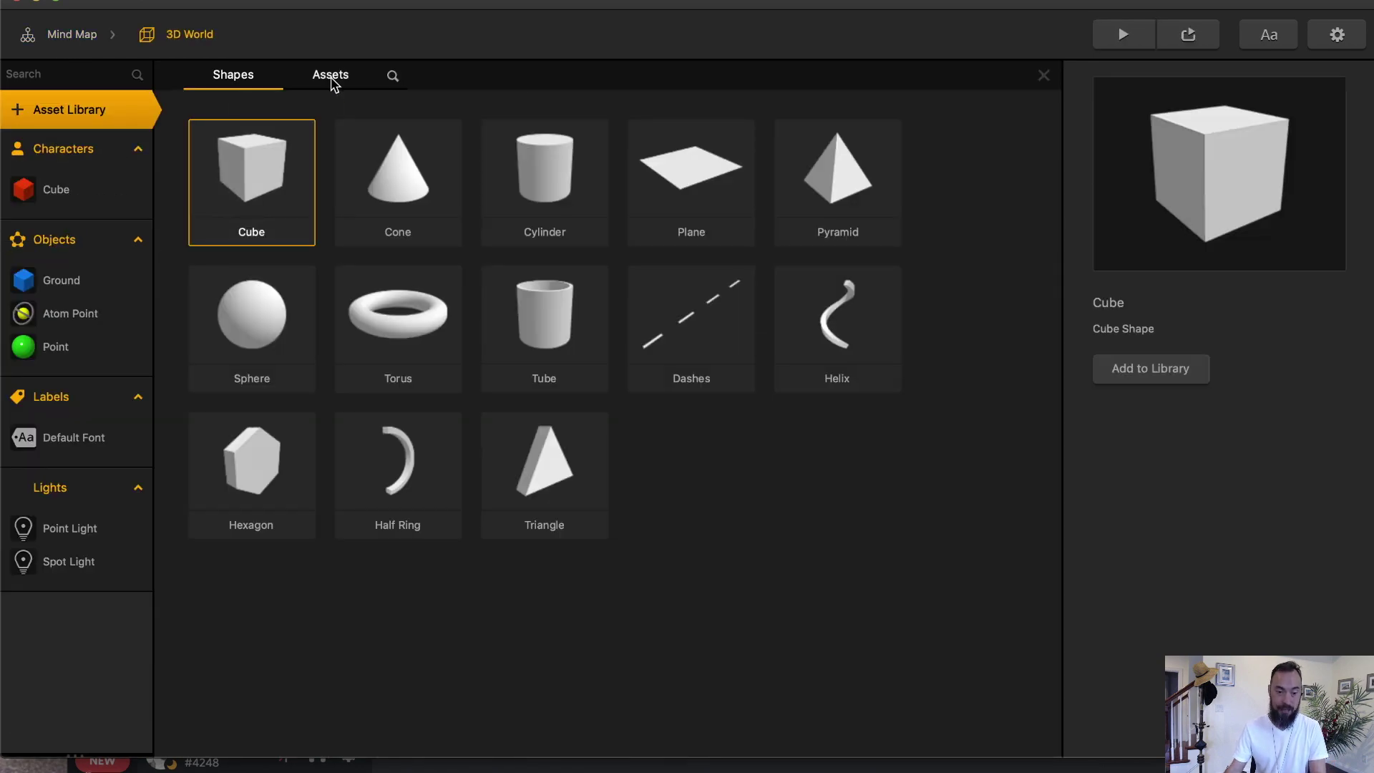
{"action": "left_click", "coordinate": [331, 77]}
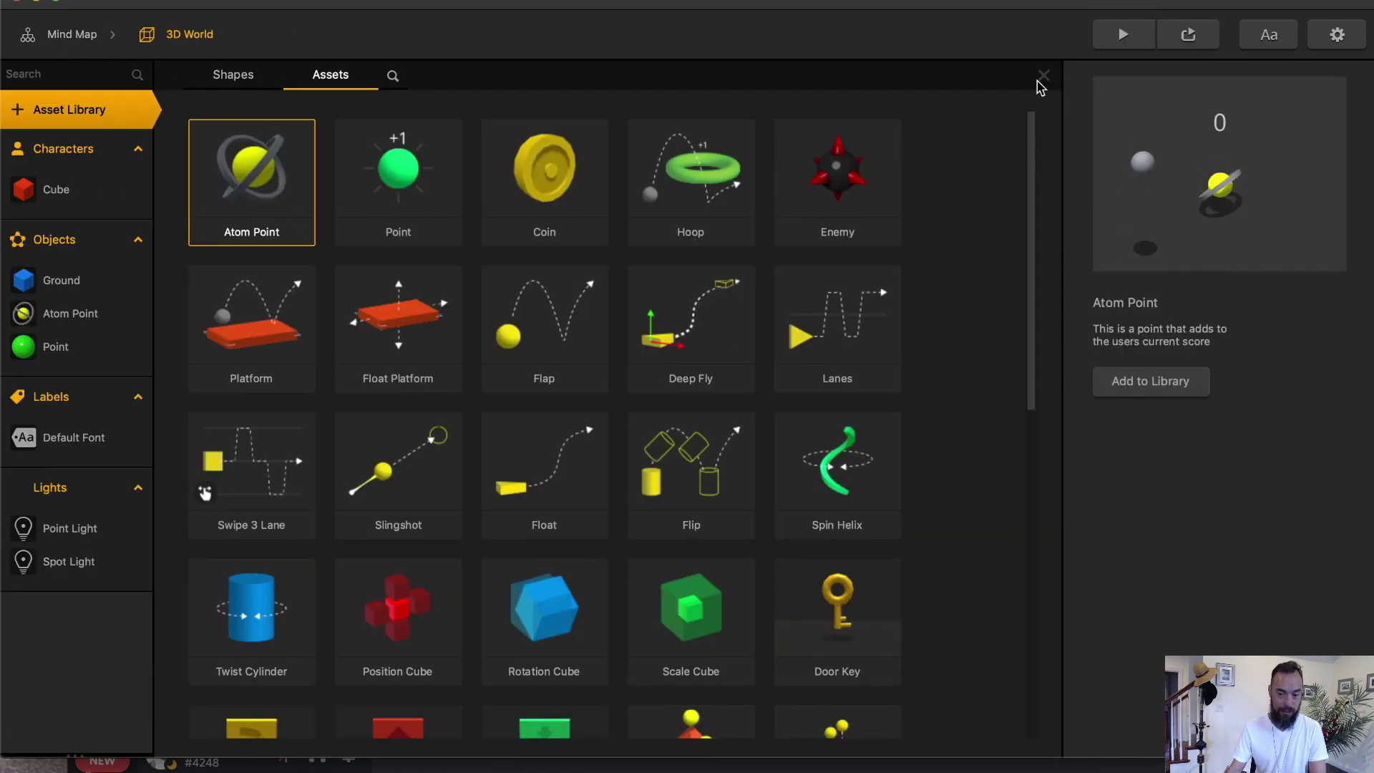
{"action": "left_click", "coordinate": [1121, 34]}
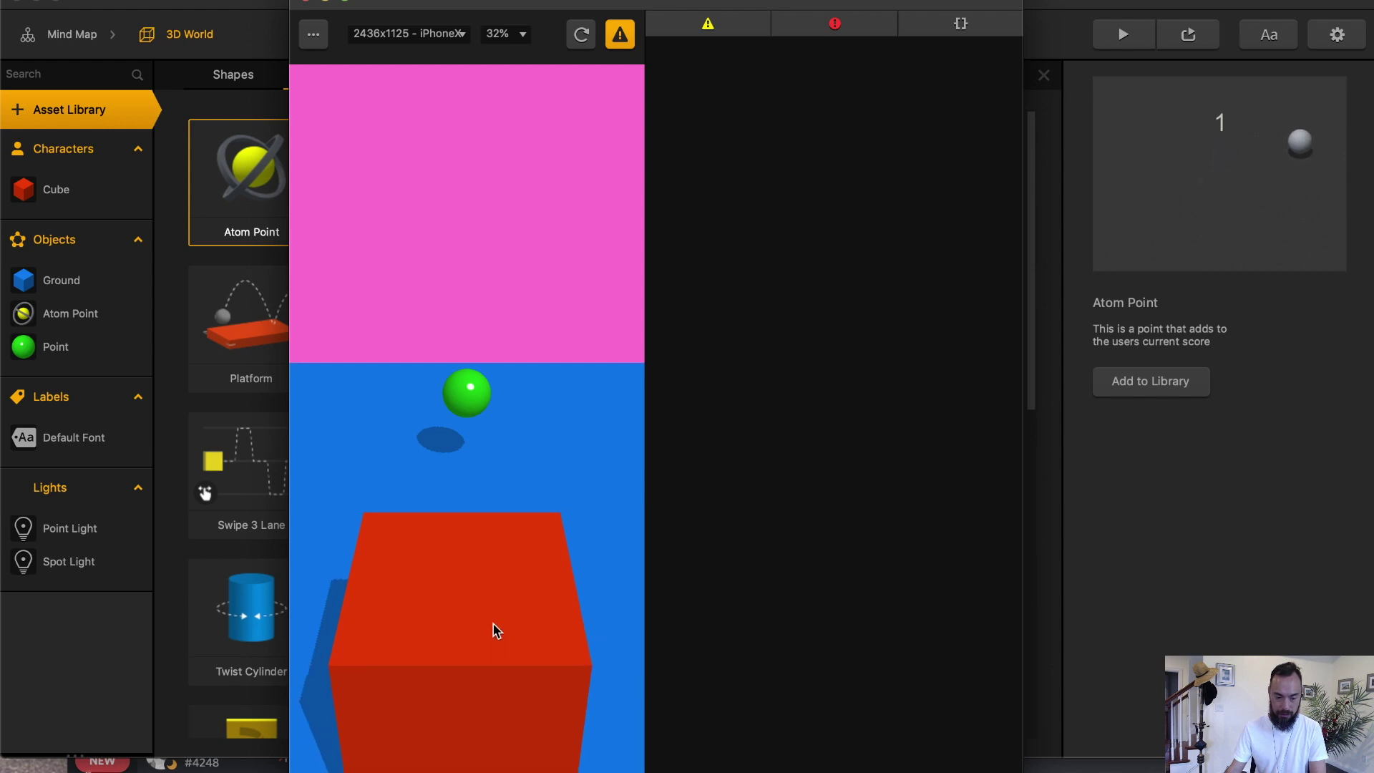
{"action": "mouse_move", "coordinate": [491, 705]}
{"action": "left_mouse_down"}
{"action": "mouse_move", "coordinate": [485, 754]}
{"action": "mouse_move", "coordinate": [503, 764]}
{"action": "mouse_move", "coordinate": [497, 671]}
{"action": "left_mouse_up"}
Move the 3D World node closer to Start in the Mind Map and add a UI Screen node above it.
{"action": "left_click", "coordinate": [84, 34]}
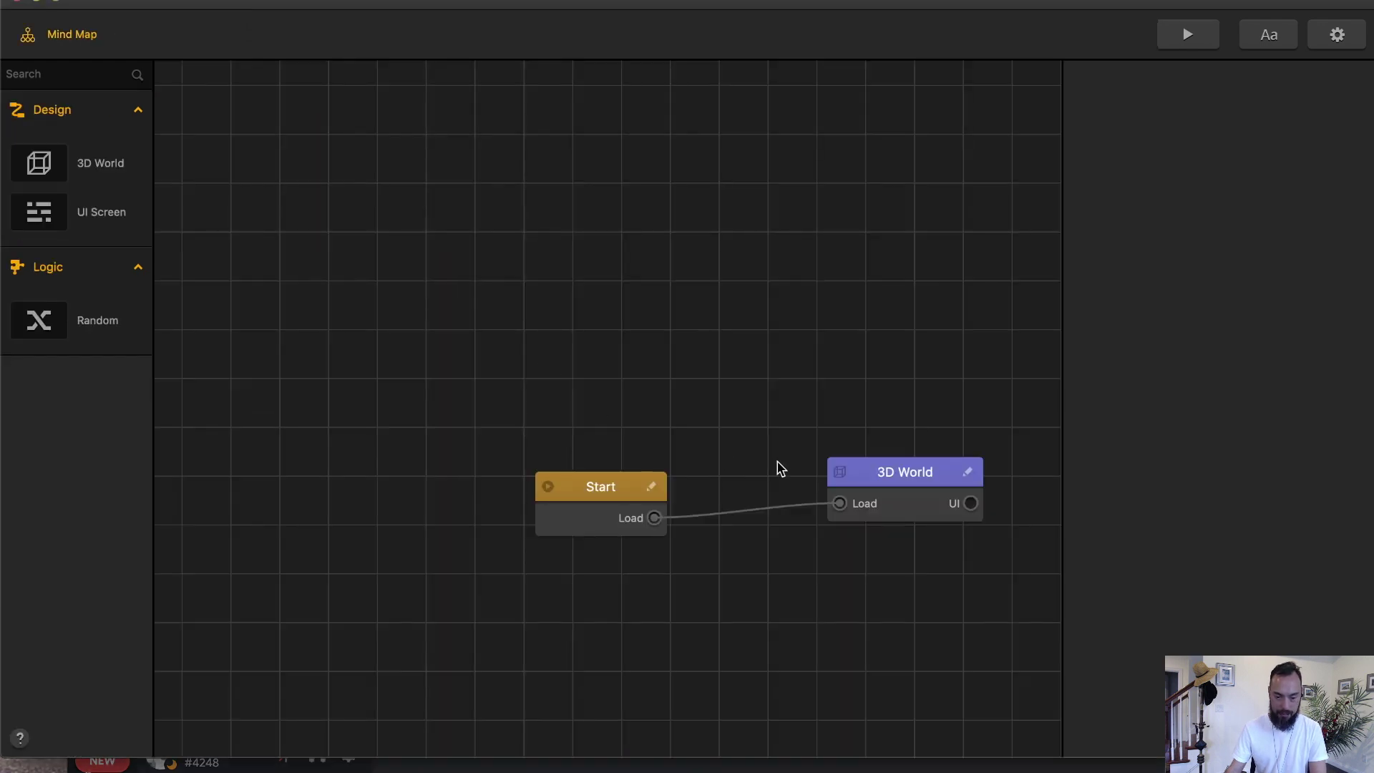
{"action": "left_click_drag", "start_coordinate": [902, 473], "coordinate": [847, 482]}
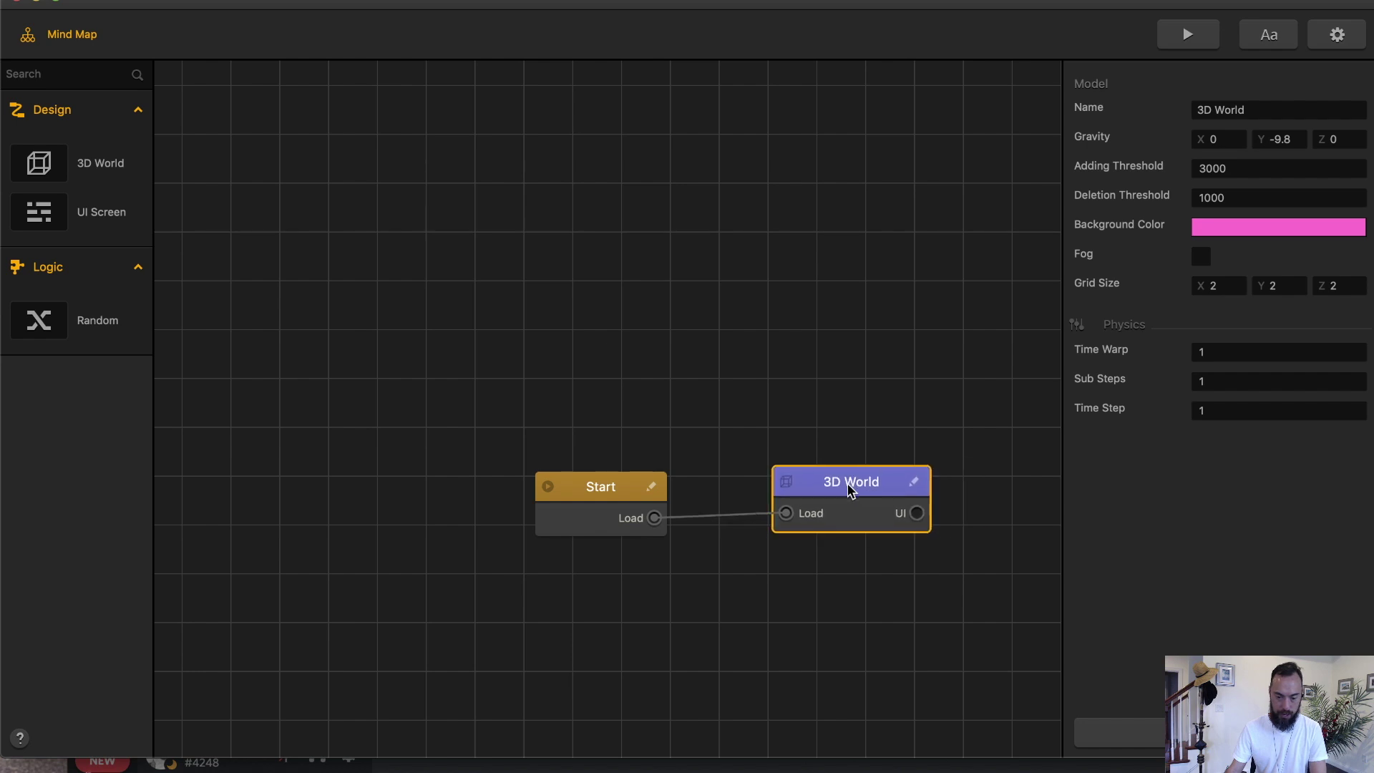
{"action": "right_click", "coordinate": [893, 369]}
{"action": "left_click", "coordinate": [930, 402]}
{"action": "left_click_drag", "start_coordinate": [934, 384], "coordinate": [968, 367]}
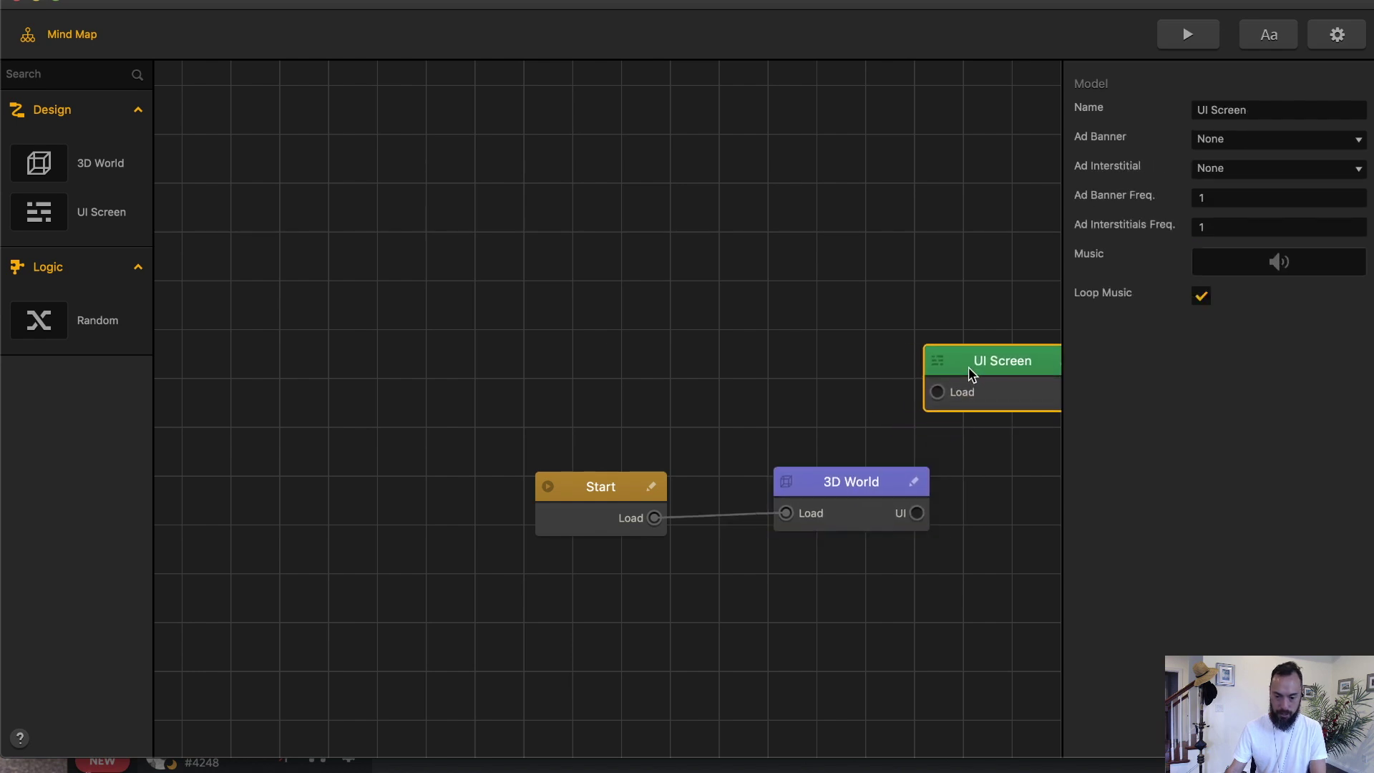
{"action": "left_click", "coordinate": [923, 477]}
Place a Default Font label near the top of the UI Screen and set its X position to 320.
{"action": "double_click", "coordinate": [996, 361]}
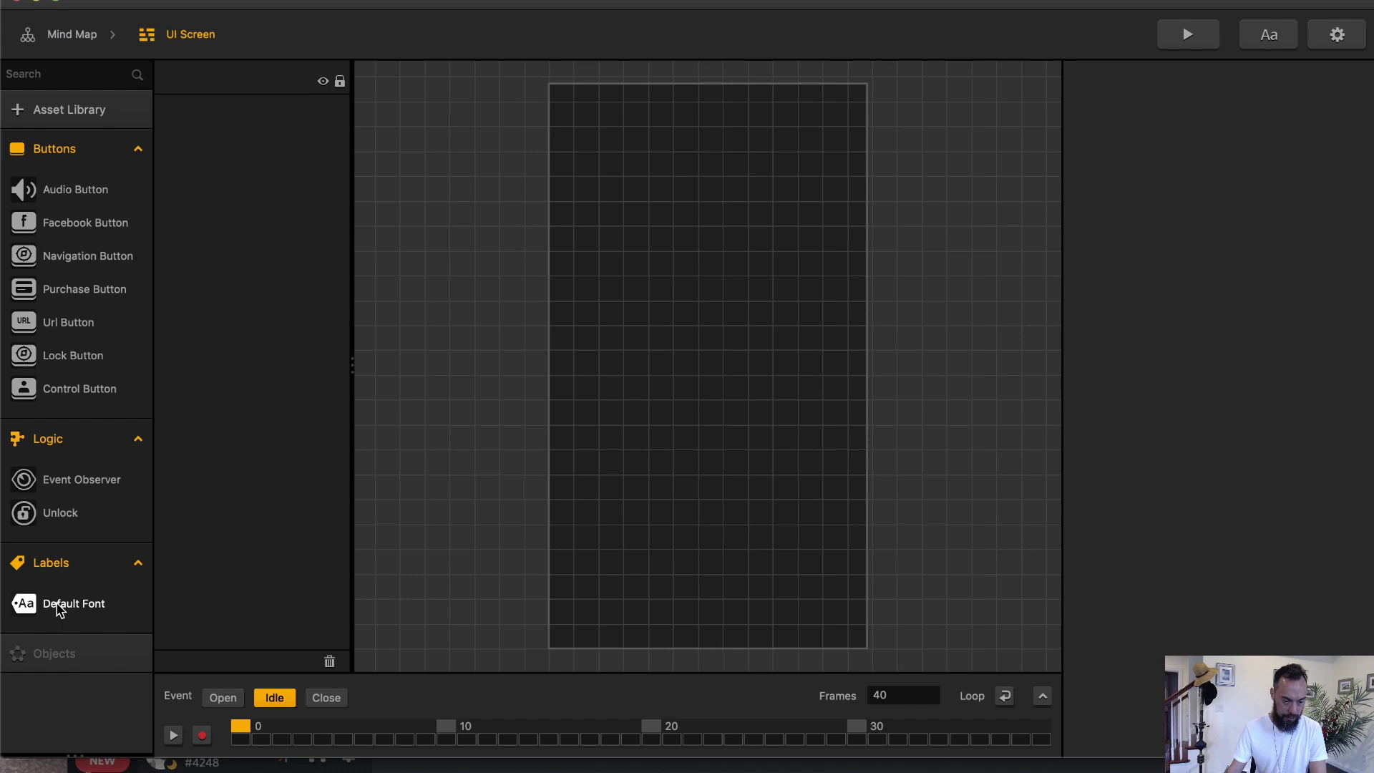
{"action": "left_click_drag", "start_coordinate": [55, 604], "coordinate": [752, 204]}
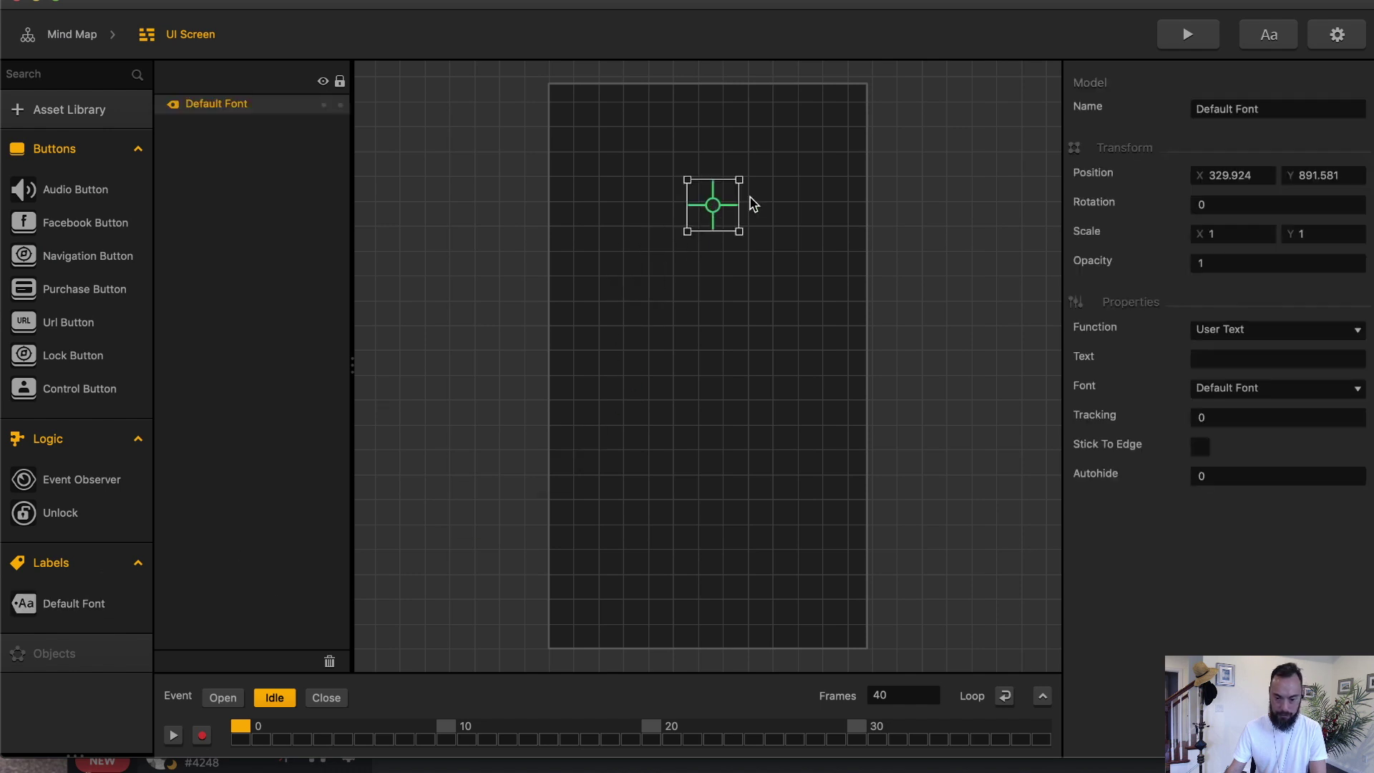
{"action": "left_click", "coordinate": [1259, 175]}
{"action": "type", "text": "320"}
{"action": "key", "text": "Tab"}
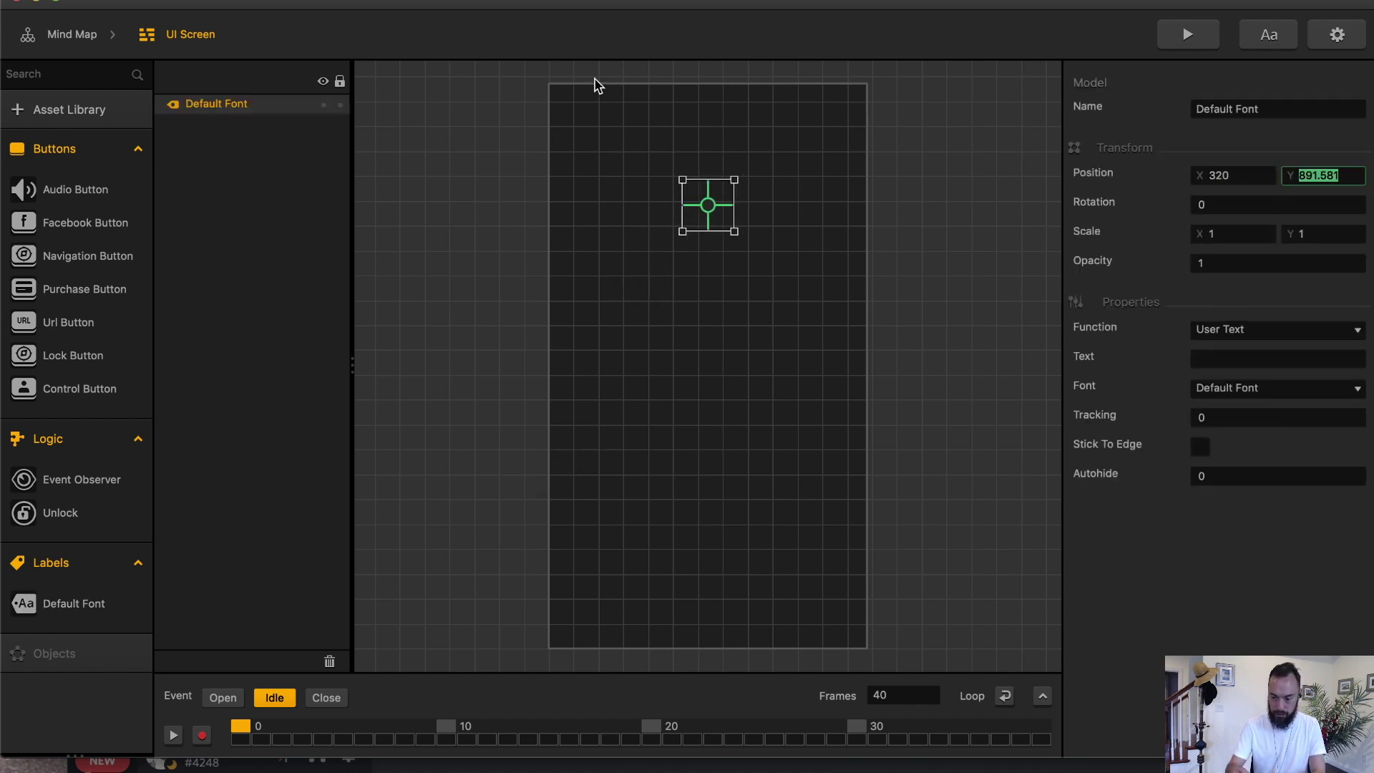
Set the label's function to Score and its amount to Current.
{"action": "left_click", "coordinate": [1211, 336]}
{"action": "left_click", "coordinate": [1284, 364]}
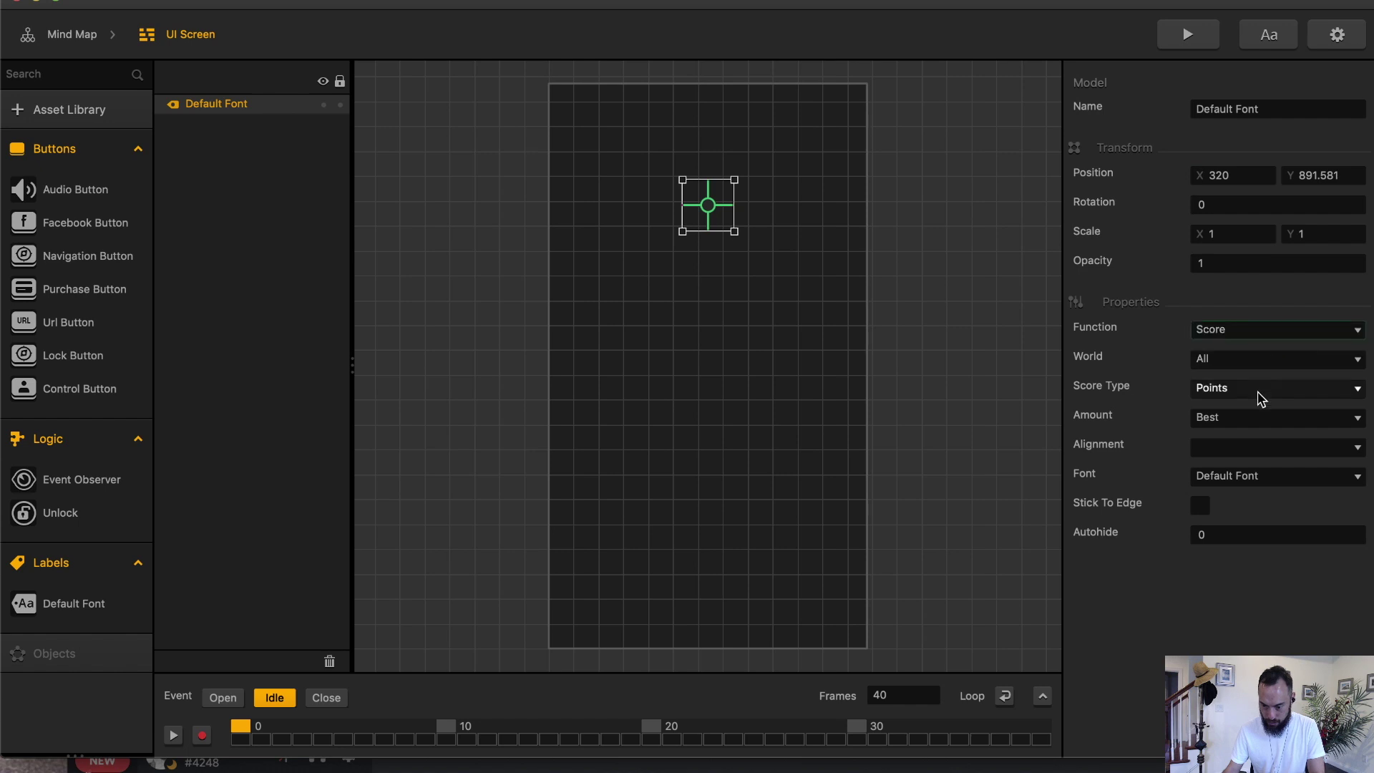
{"action": "left_click", "coordinate": [1258, 417]}
{"action": "left_click", "coordinate": [1261, 461]}
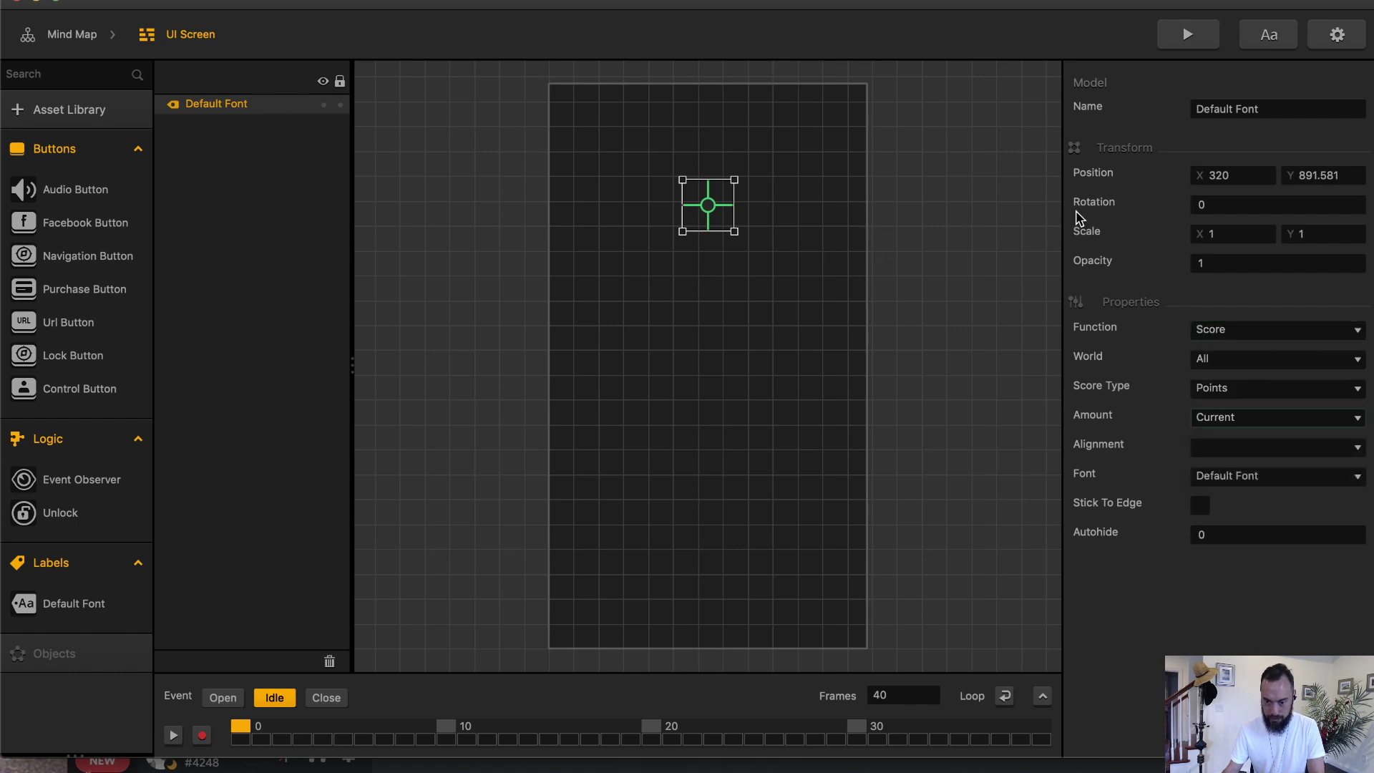
Check the score label in the preview, then change the Default Font to Arial Rounded MT Bold with Draw Gradient turned off.
{"action": "left_click", "coordinate": [1187, 34]}
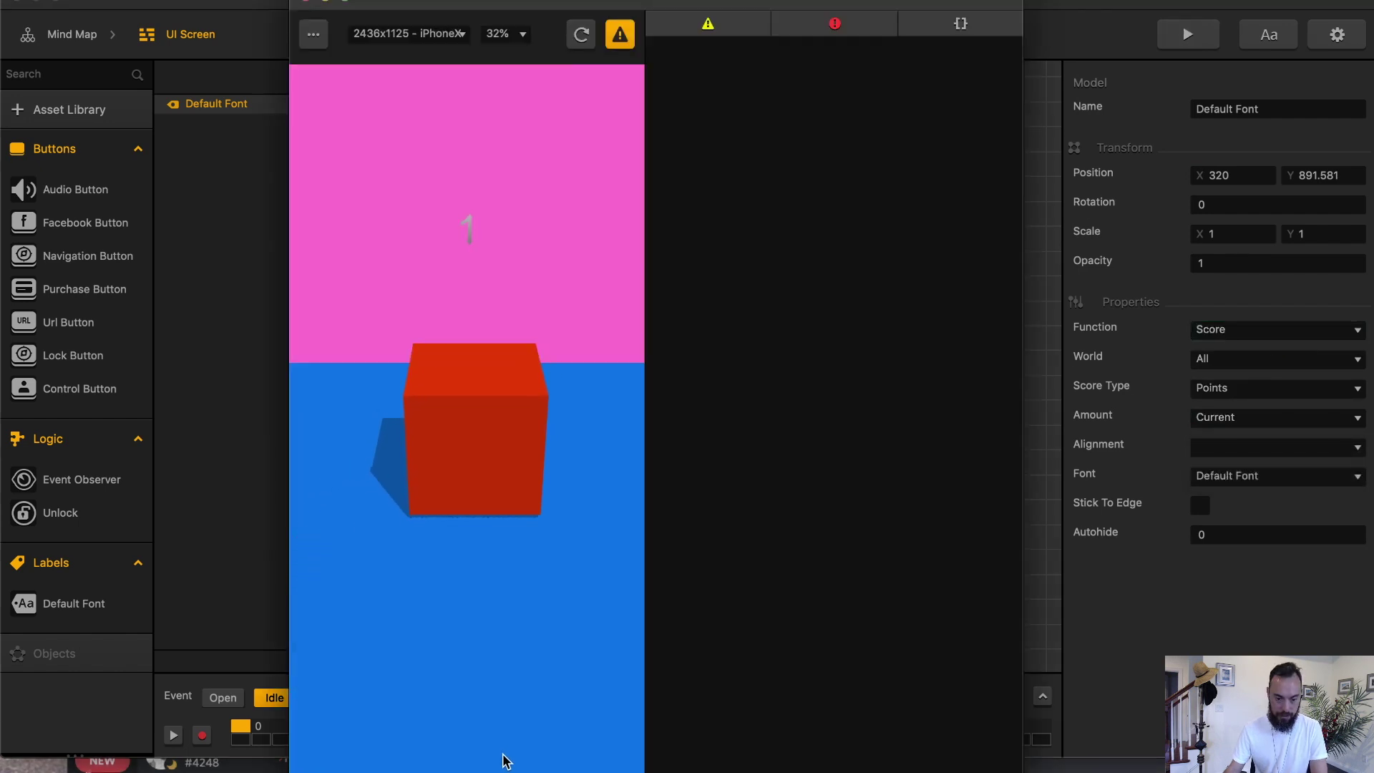
{"action": "left_click", "coordinate": [305, 4]}
{"action": "left_click", "coordinate": [1269, 34]}
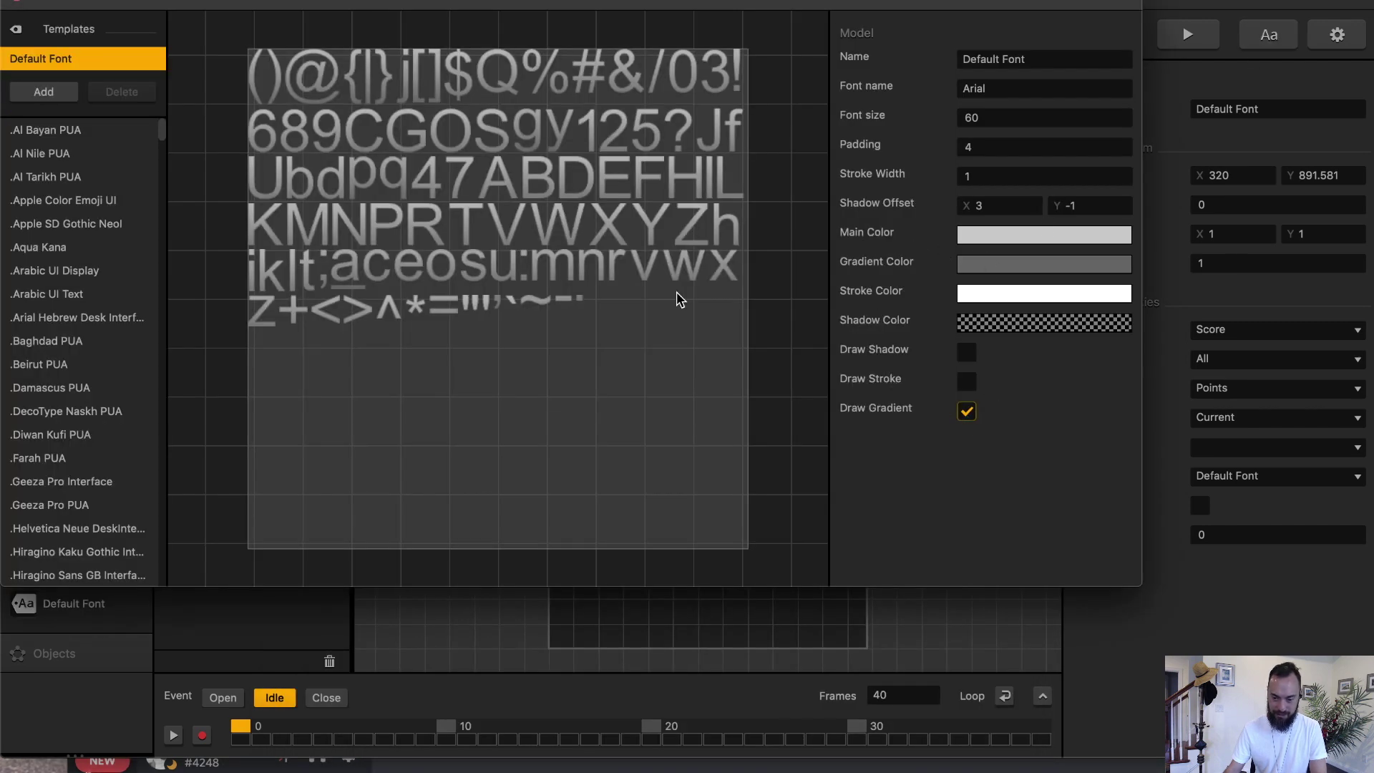
{"action": "scroll", "coordinate": [86, 322], "scroll_direction": "down", "scroll_amount": 15}
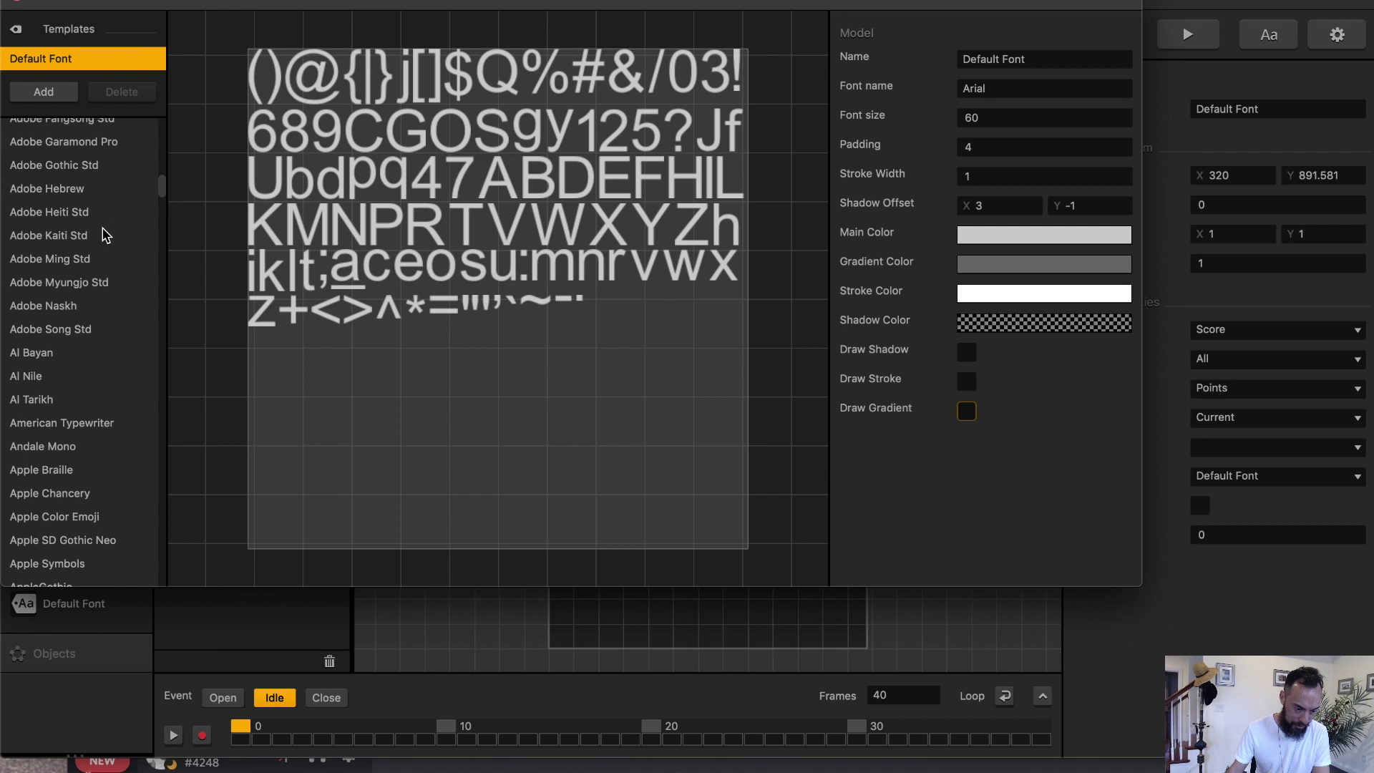
{"action": "scroll", "coordinate": [104, 233], "scroll_direction": "down", "scroll_amount": 5}
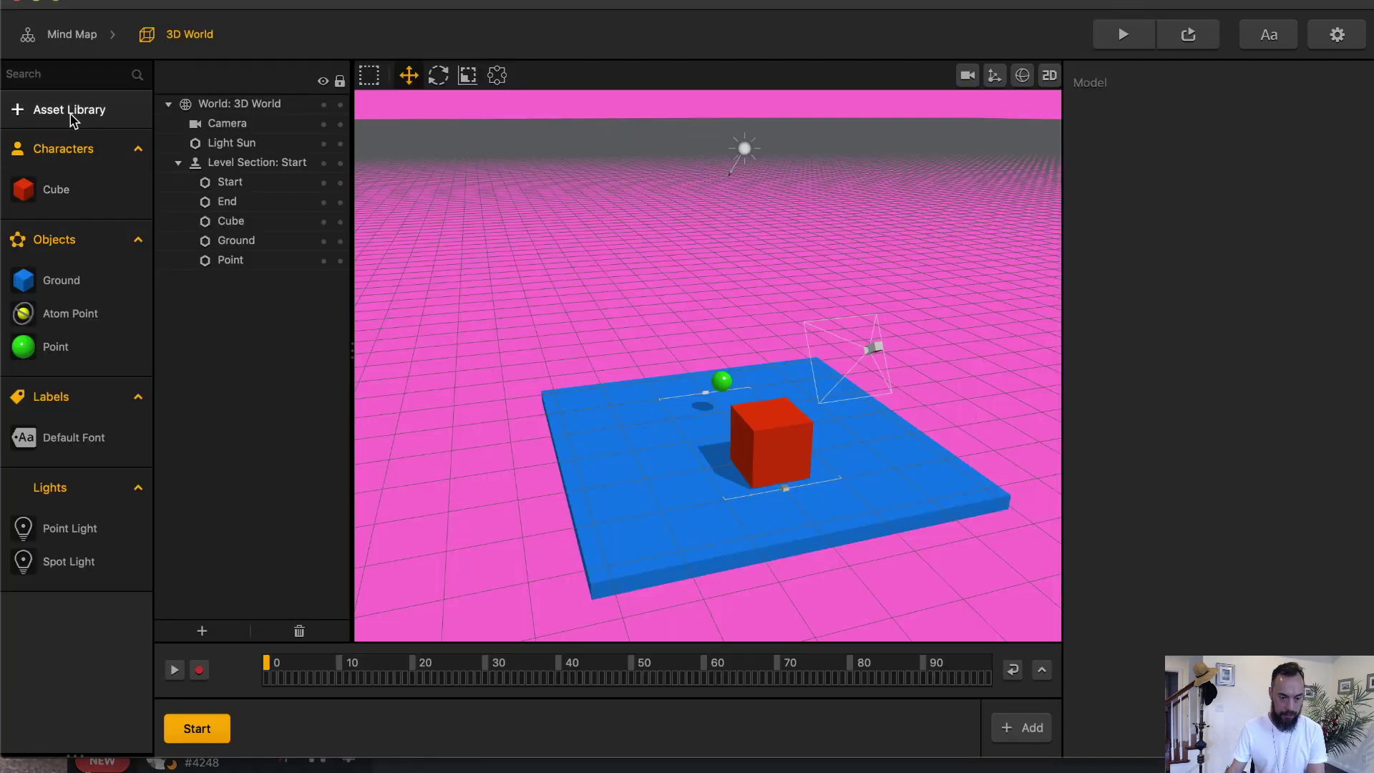
Add the ready-made Coin asset from the Asset Library to the 3D World's objects and open its node map.
{"action": "left_click", "coordinate": [70, 111]}
{"action": "left_click", "coordinate": [340, 80]}
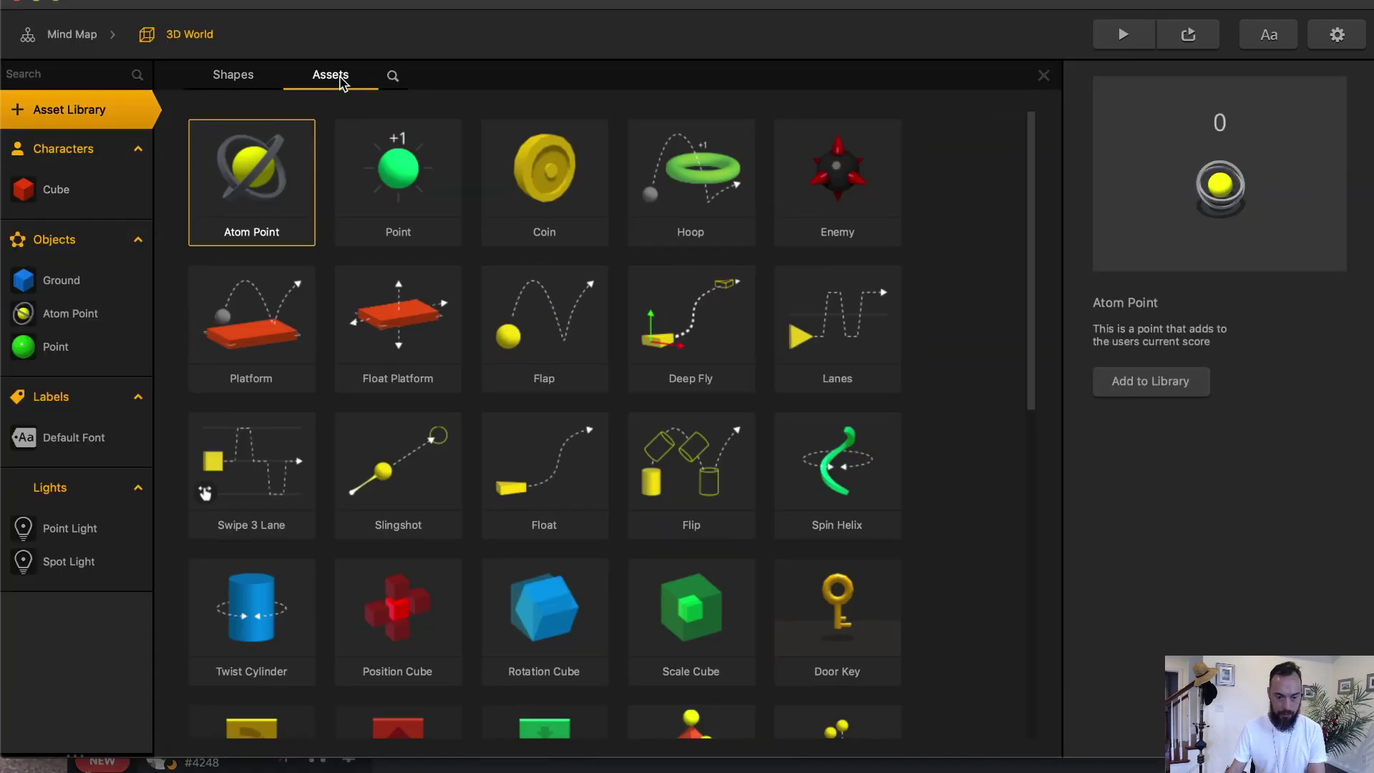
{"action": "double_click", "coordinate": [544, 176]}
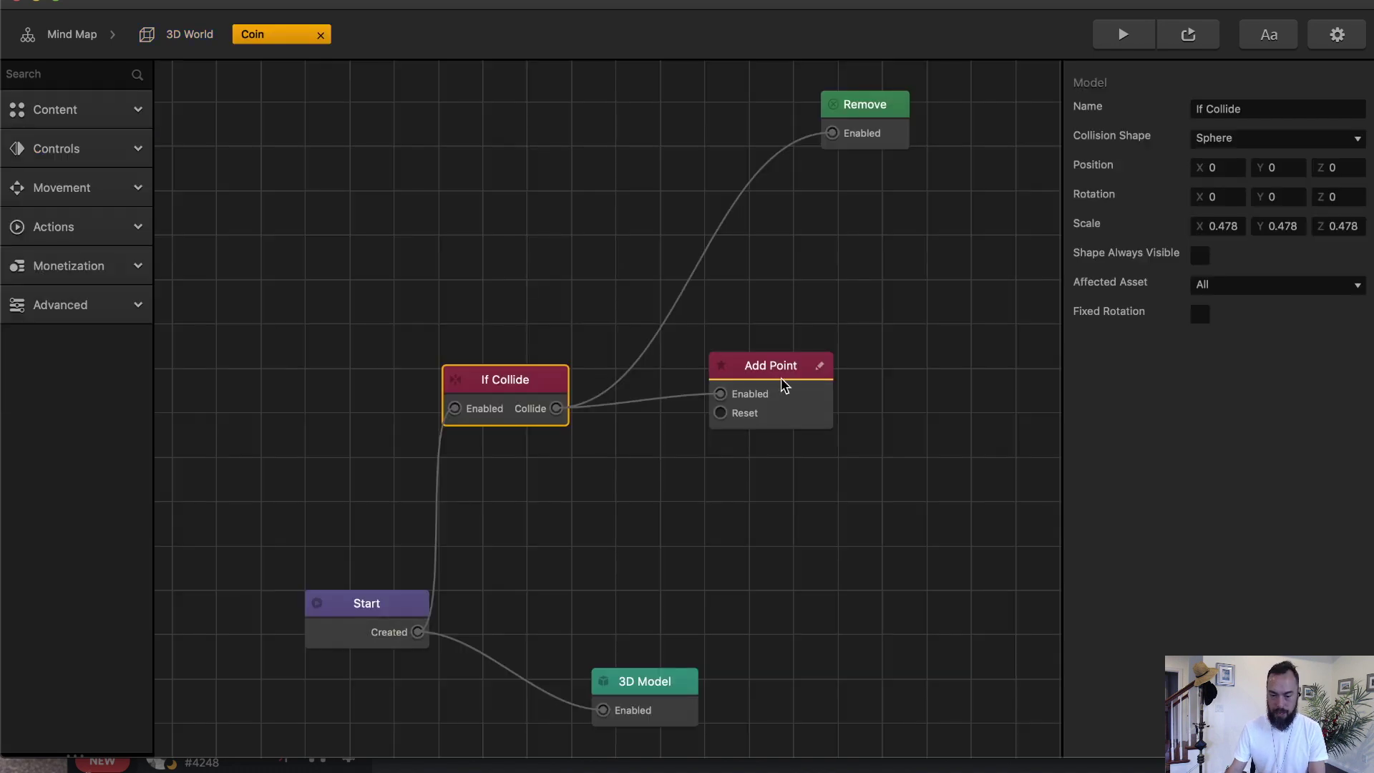
Examine the Coin's Add Point and 3D Model nodes and compare its node map with the Point's.
{"action": "left_click", "coordinate": [779, 366]}
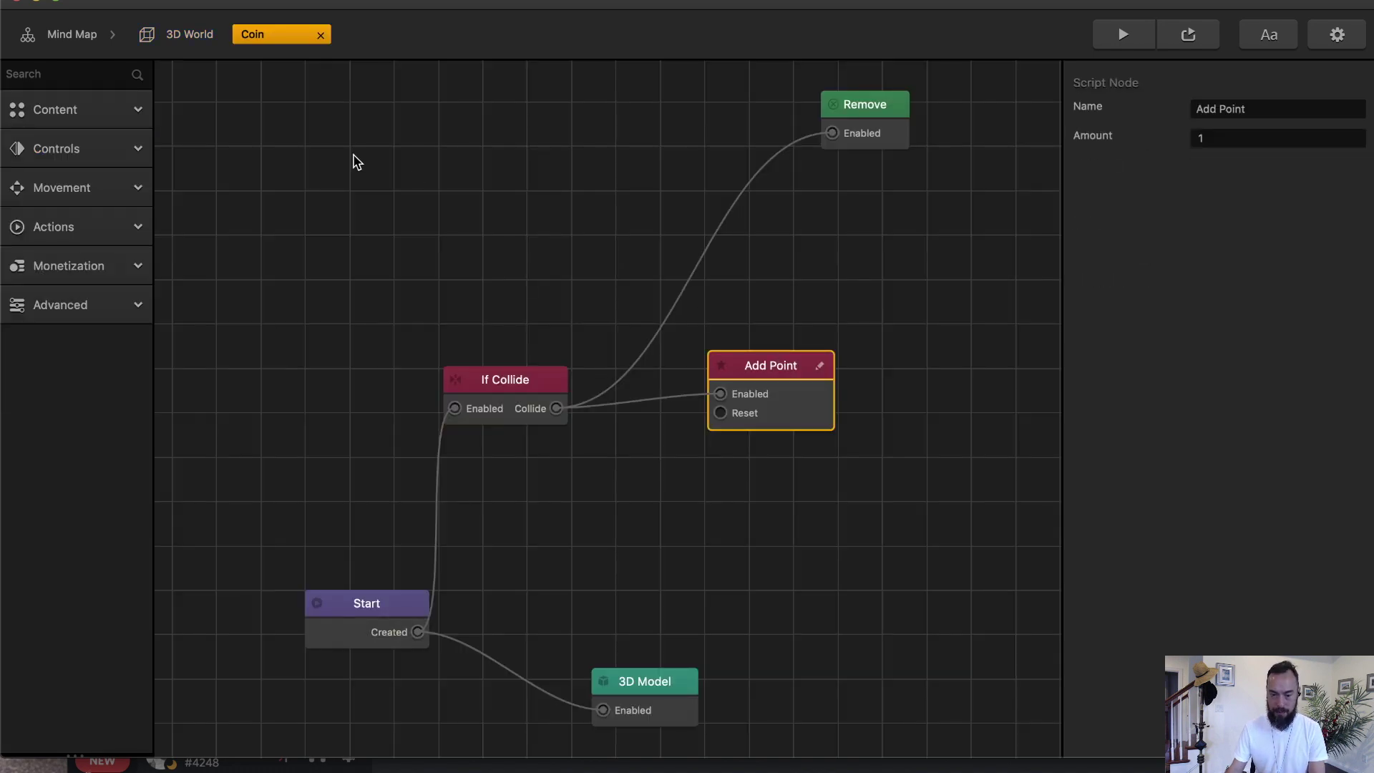
{"action": "left_click", "coordinate": [205, 37]}
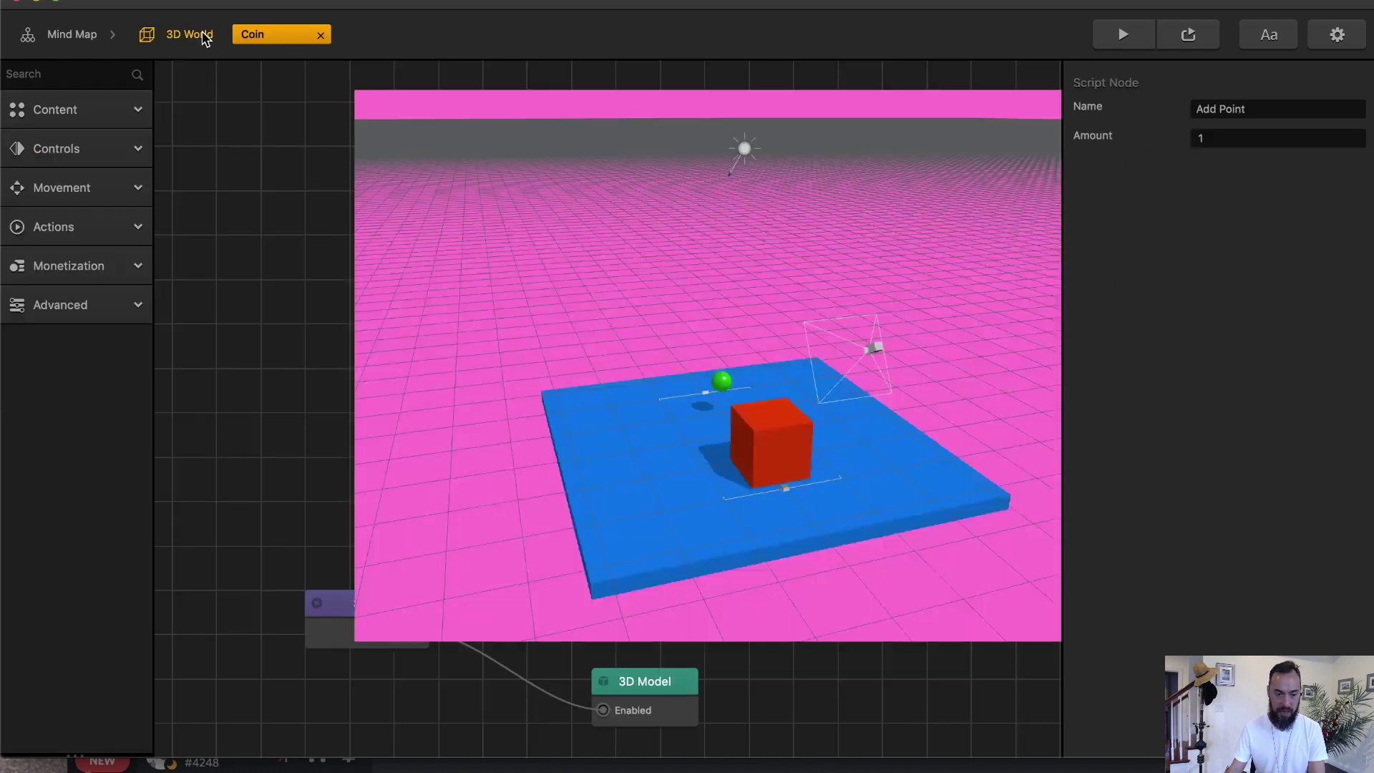
{"action": "double_click", "coordinate": [69, 346]}
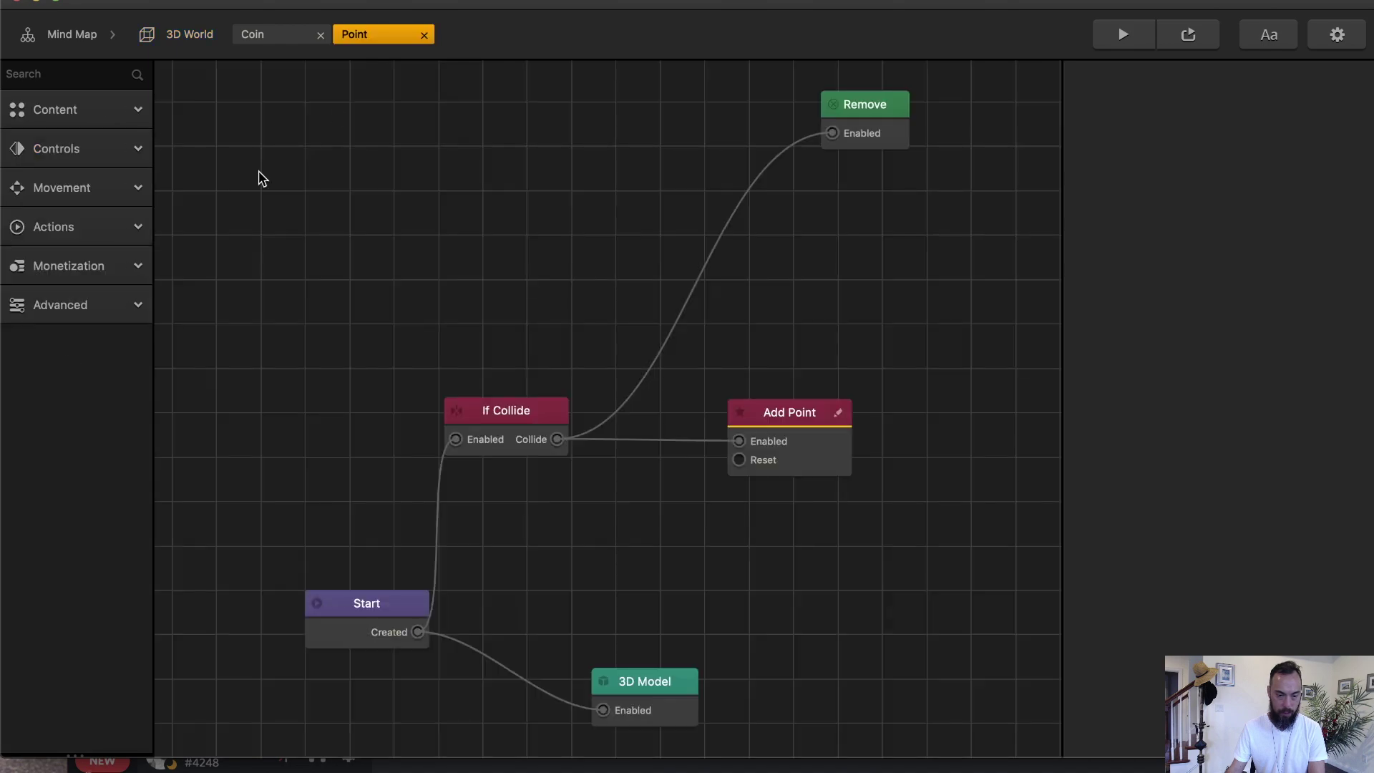
{"action": "left_click", "coordinate": [282, 35]}
{"action": "left_click", "coordinate": [742, 583]}
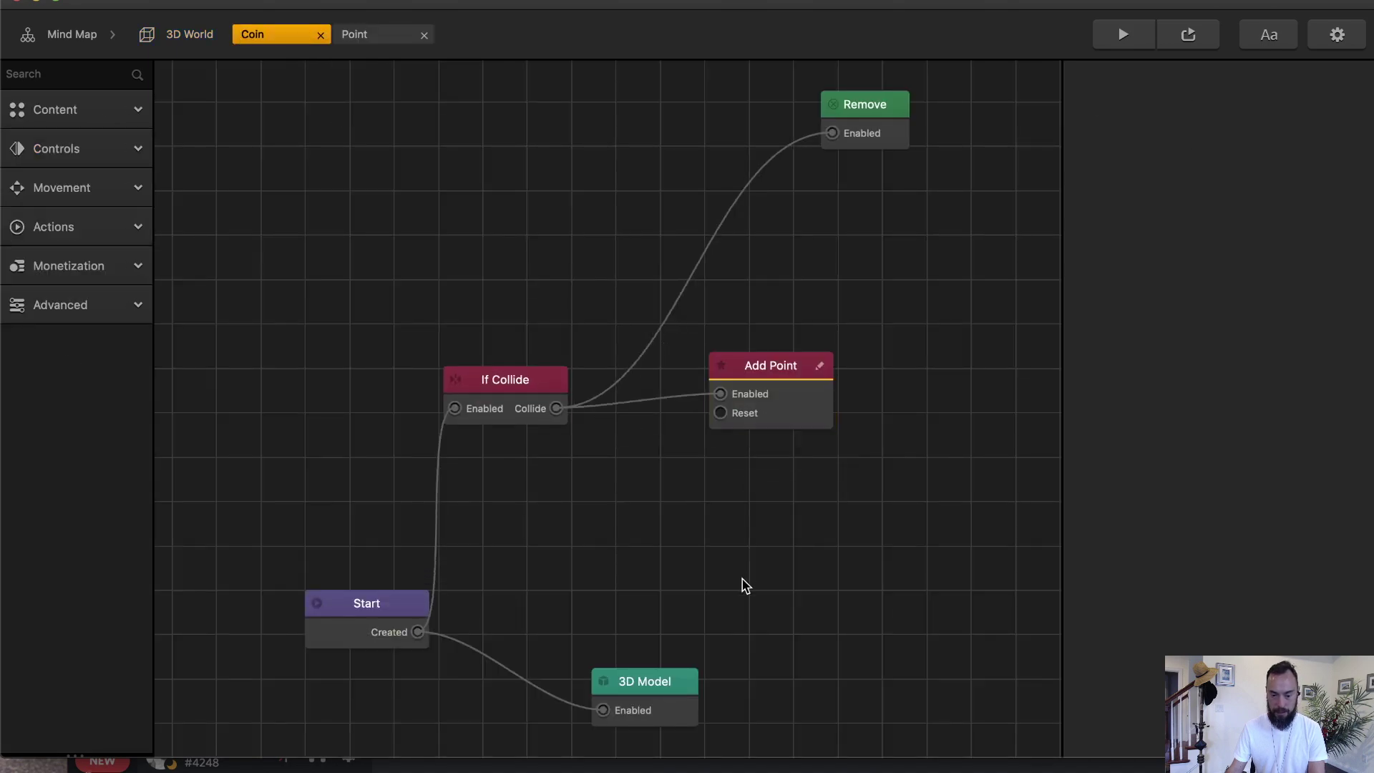
{"action": "left_click", "coordinate": [649, 689]}
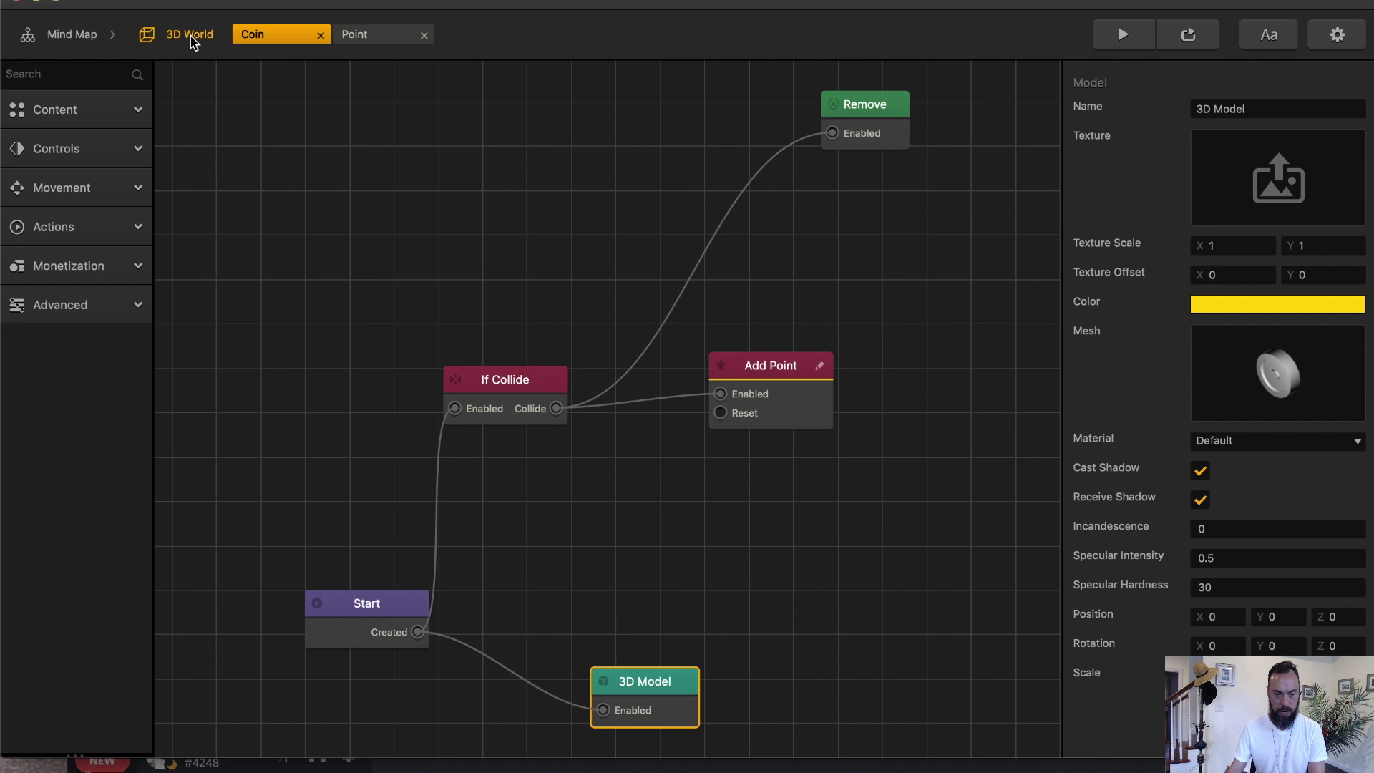
{"action": "left_click", "coordinate": [374, 36]}
{"action": "left_click", "coordinate": [271, 35]}
Place a Coin on the ground behind the green Point in the 3D World and set its scale to 3.
{"action": "left_click", "coordinate": [197, 36]}
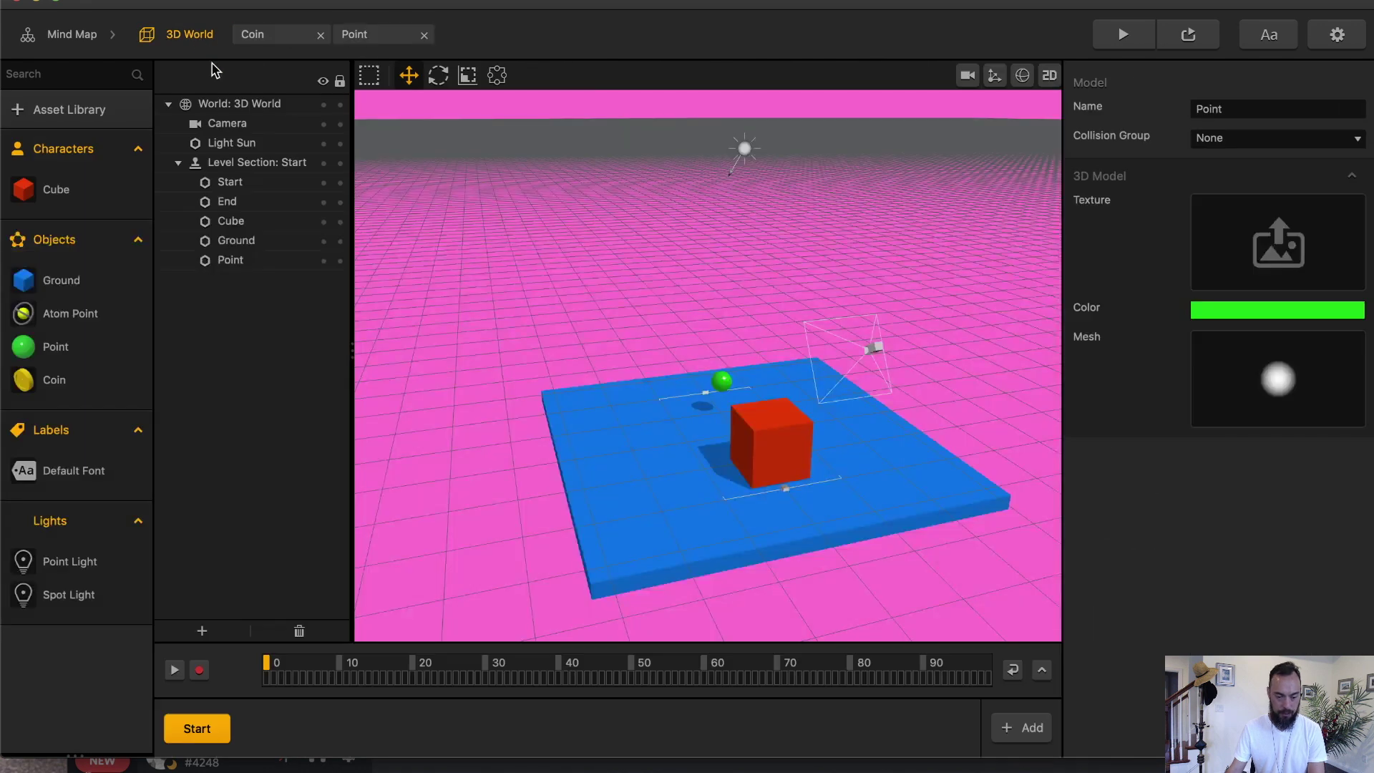
{"action": "left_click_drag", "start_coordinate": [66, 385], "coordinate": [699, 453]}
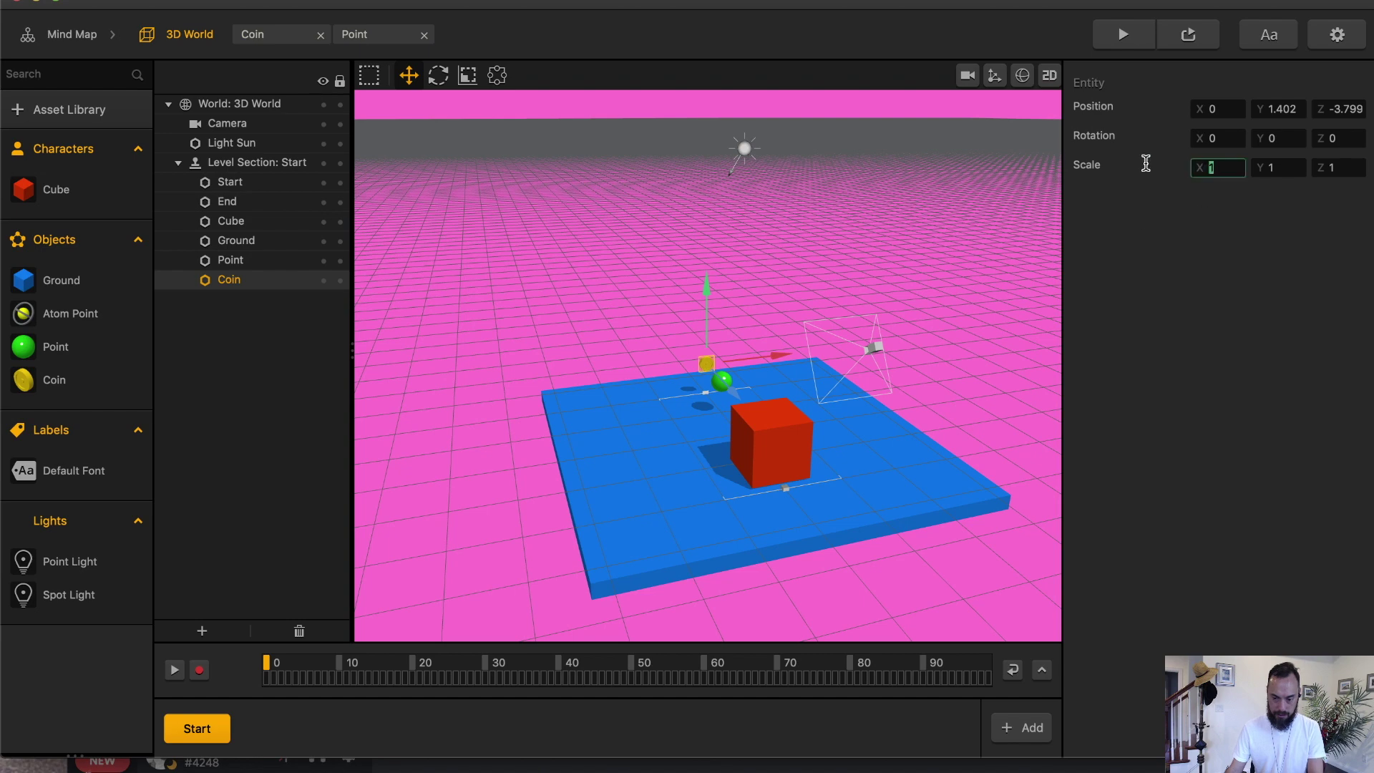
{"action": "key", "text": "Tab"}
{"action": "type", "text": "3"}
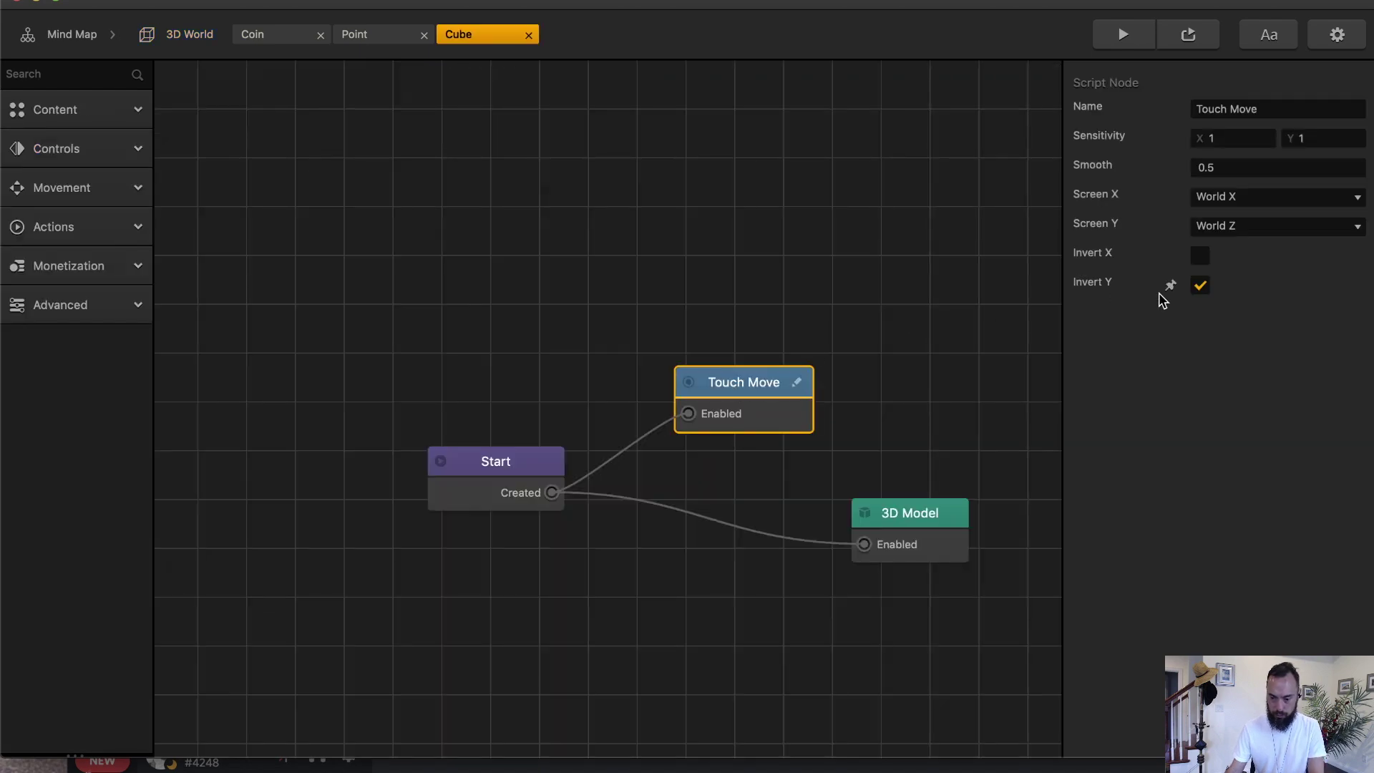
Turn off Invert Y on the Cube's Touch Move node and test moving the cube into the Point and Coin in the preview.
{"action": "left_click", "coordinate": [1200, 286]}
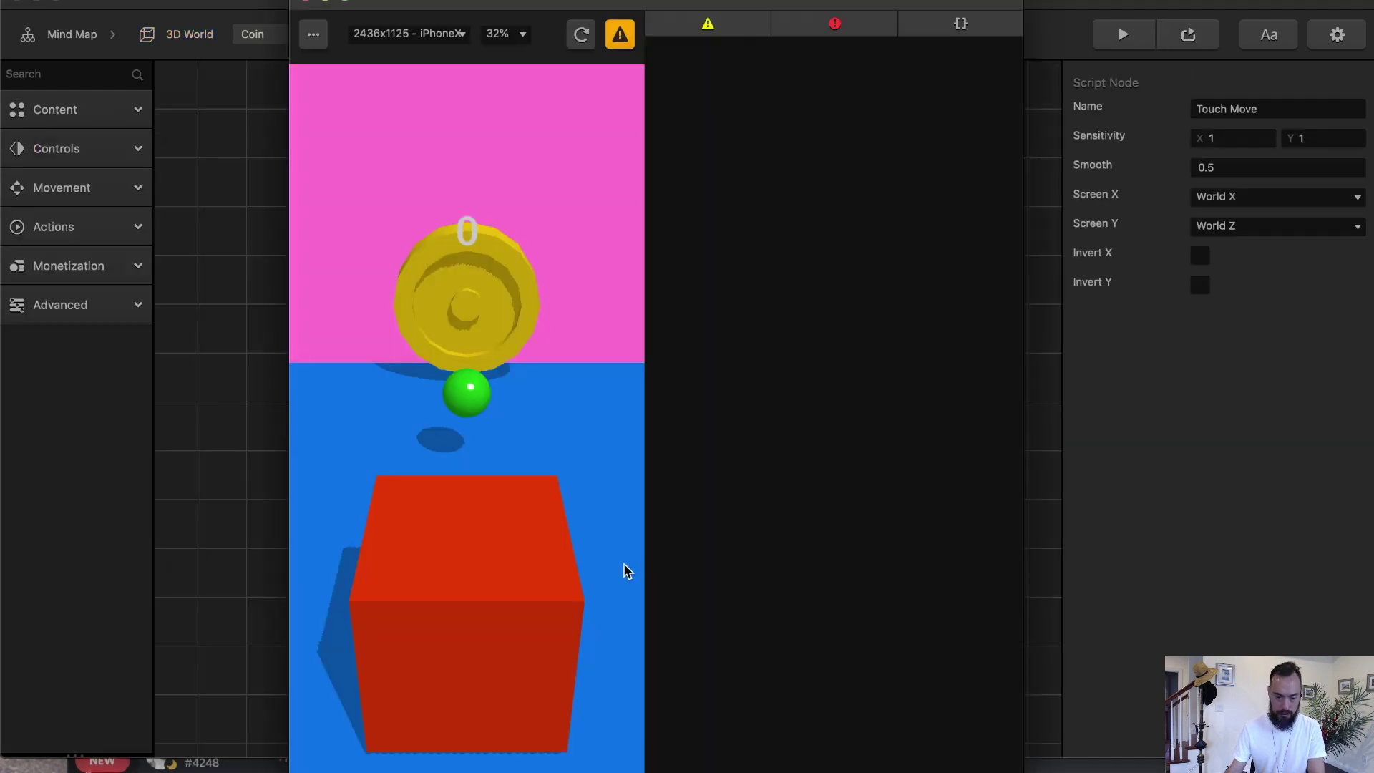
{"action": "mouse_move", "coordinate": [517, 662]}
{"action": "left_mouse_down"}
{"action": "mouse_move", "coordinate": [513, 502]}
{"action": "mouse_move", "coordinate": [512, 632]}
{"action": "left_mouse_up"}
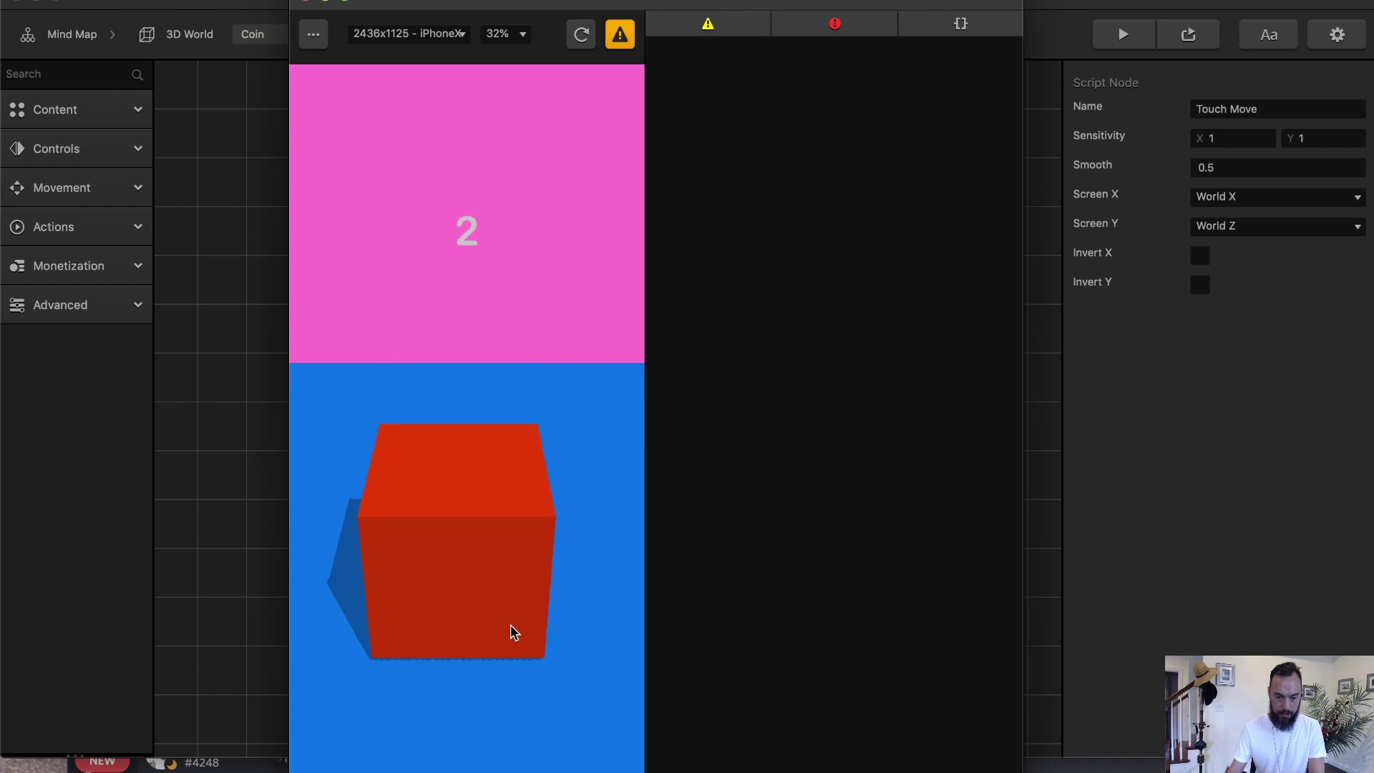
{"action": "left_click", "coordinate": [307, 2]}
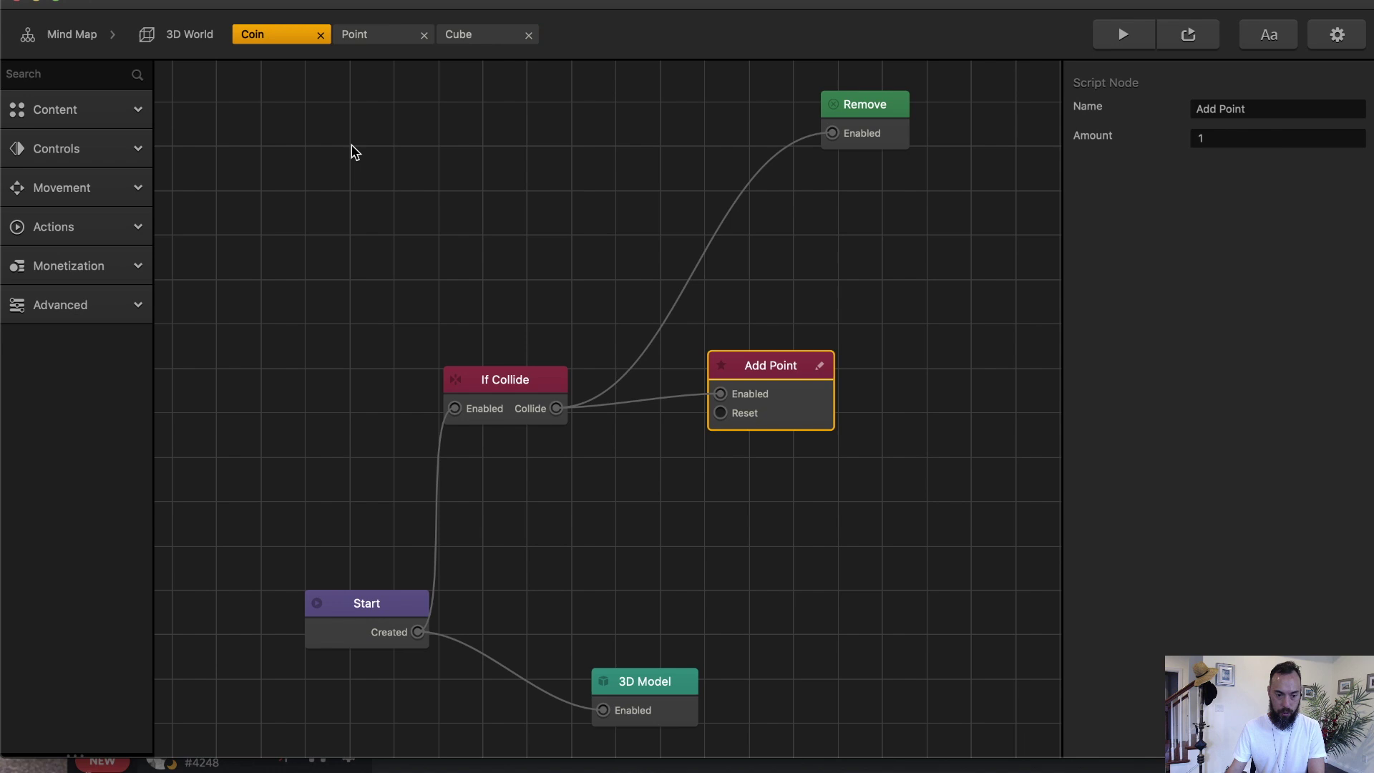
Copy the Atom Point's Rotate node into the Coin's node map, connect it to Start's Created output, and test the spin in the preview.
{"action": "left_click", "coordinate": [189, 34]}
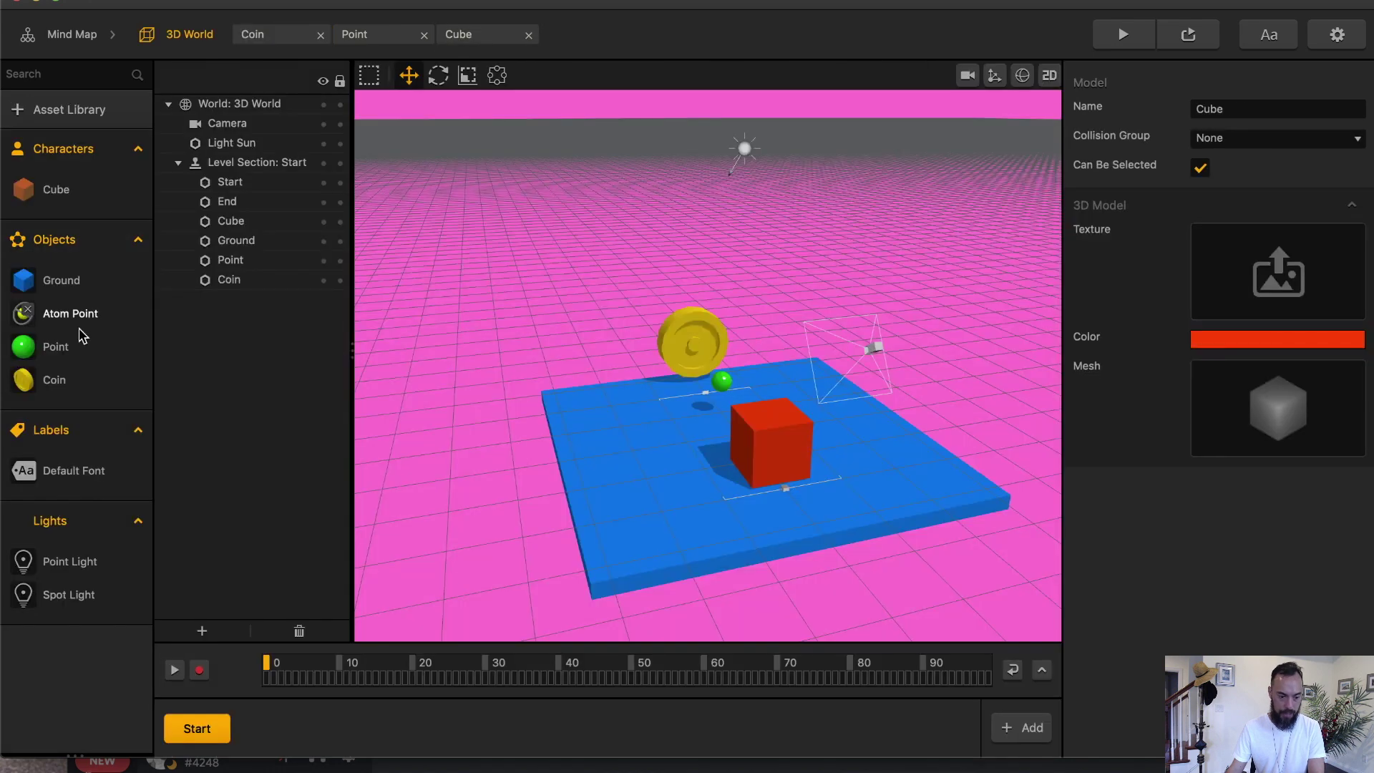
{"action": "double_click", "coordinate": [79, 324]}
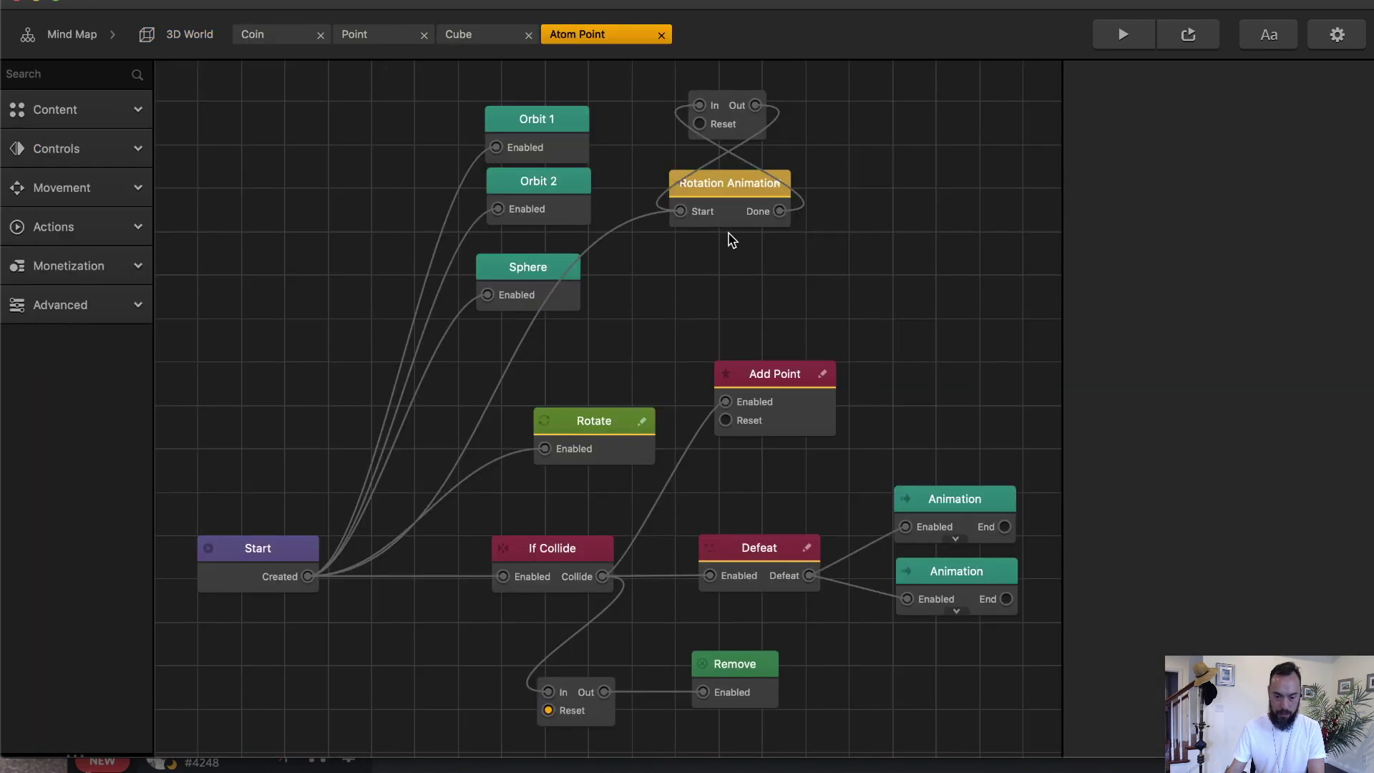
{"action": "left_click", "coordinate": [604, 435]}
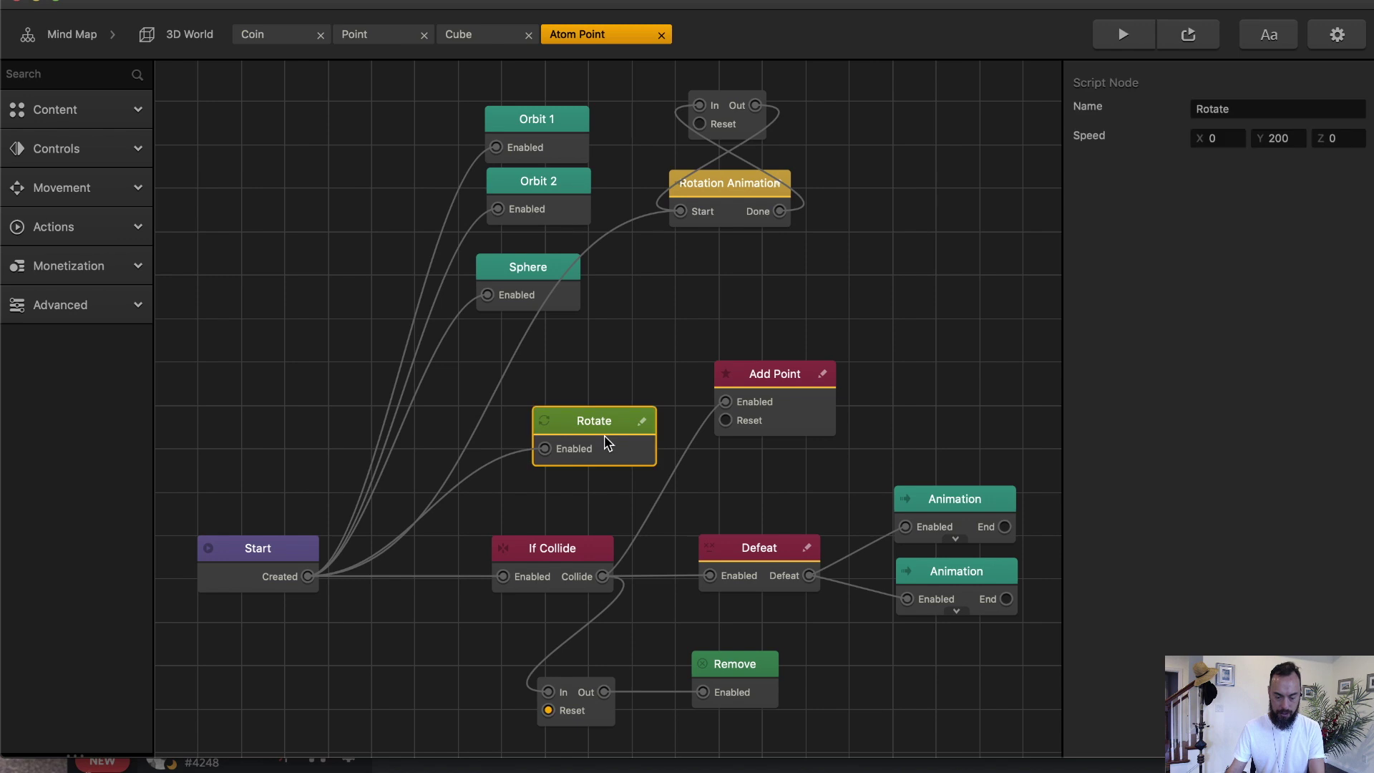
{"action": "left_click", "coordinate": [499, 35]}
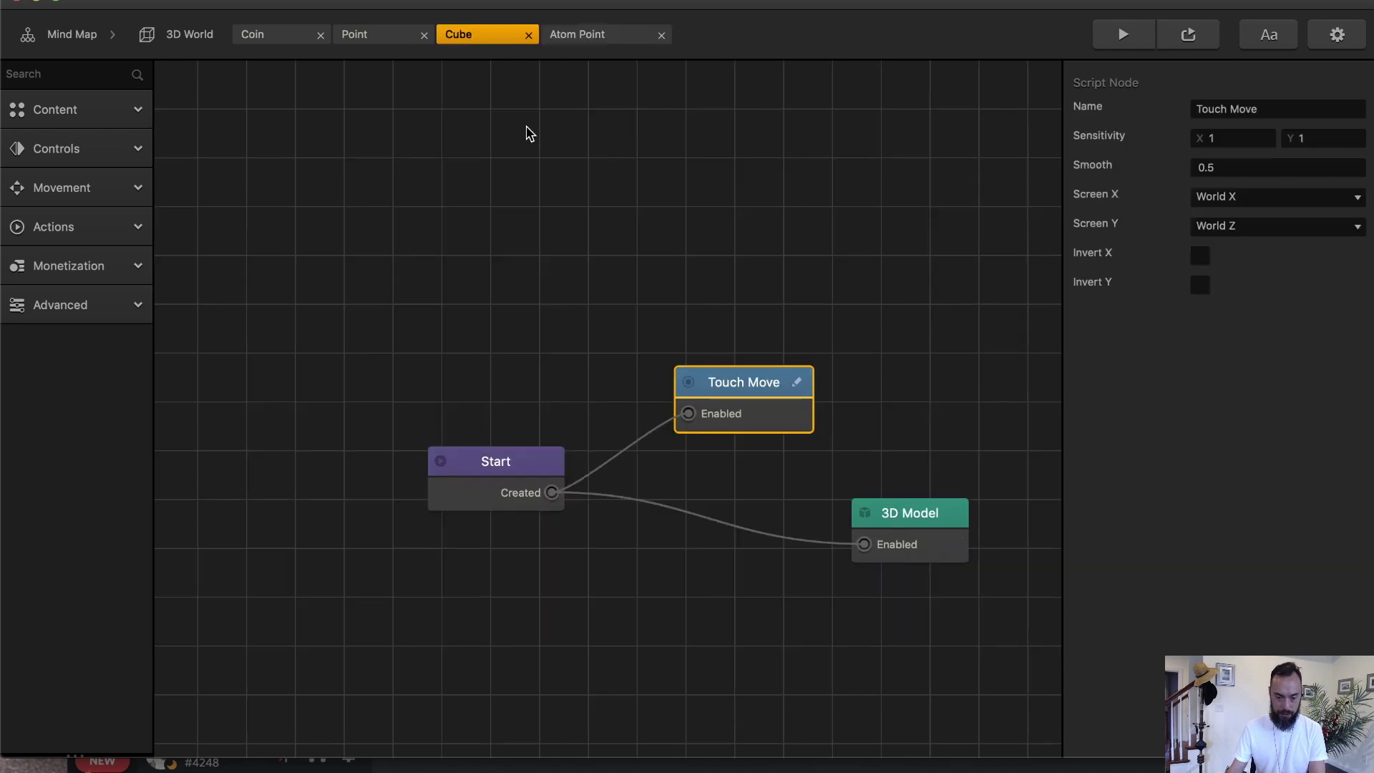
{"action": "left_click", "coordinate": [281, 35]}
{"action": "key", "text": "ctrl+v"}
{"action": "left_click_drag", "start_coordinate": [417, 632], "coordinate": [550, 532]}
{"action": "left_click", "coordinate": [1122, 34]}
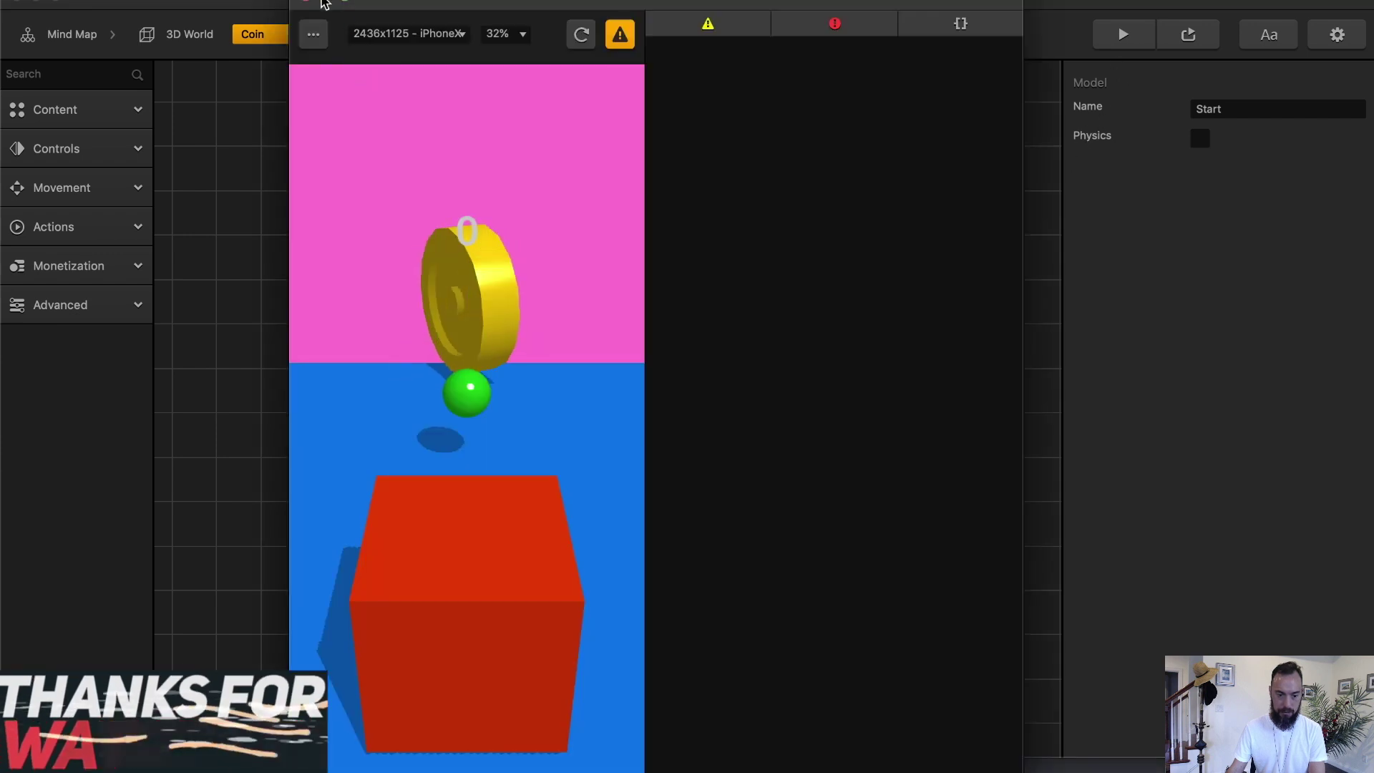
{"action": "left_click", "coordinate": [300, 4]}
Set the Coin 3D Model's Specular Hardness to 0 and its Incandescence to 0.7.
{"action": "left_click", "coordinate": [641, 680]}
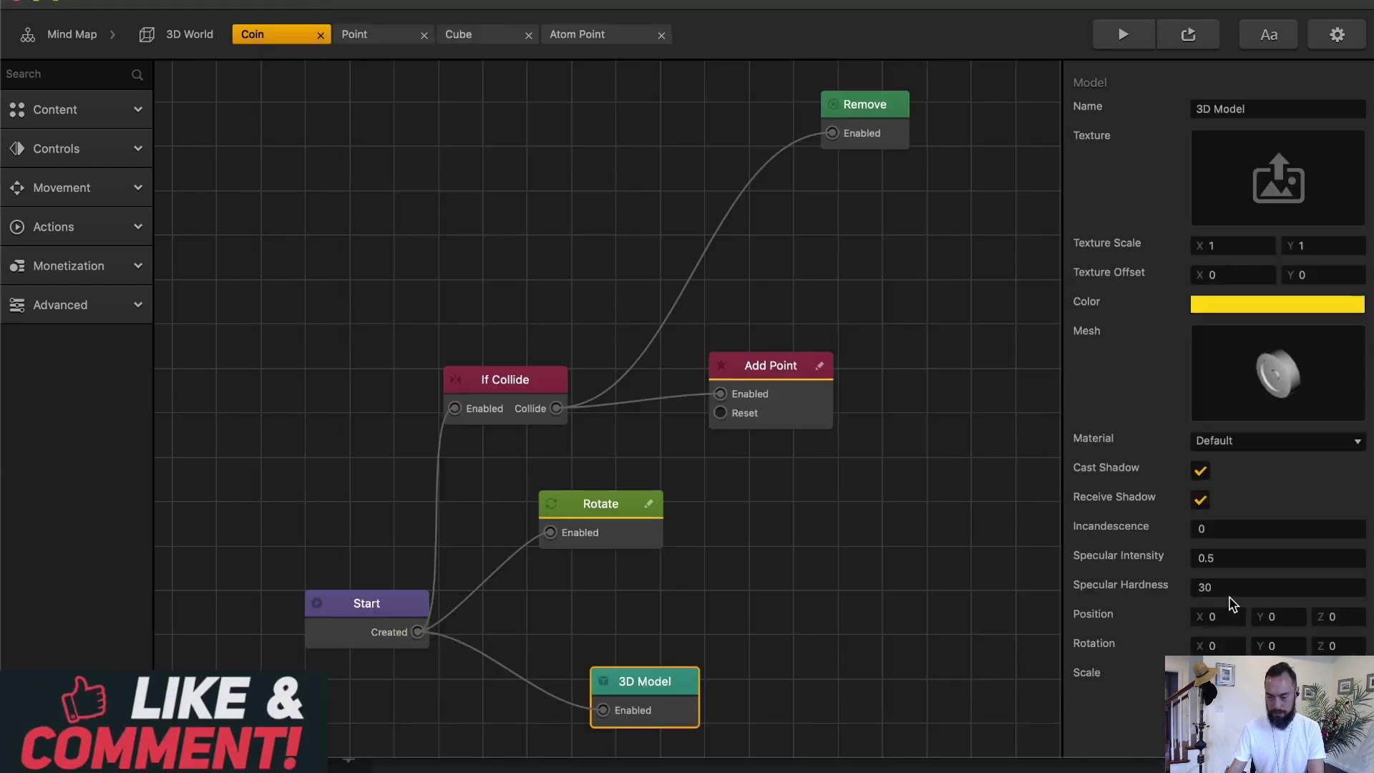
{"action": "type", "text": "0"}
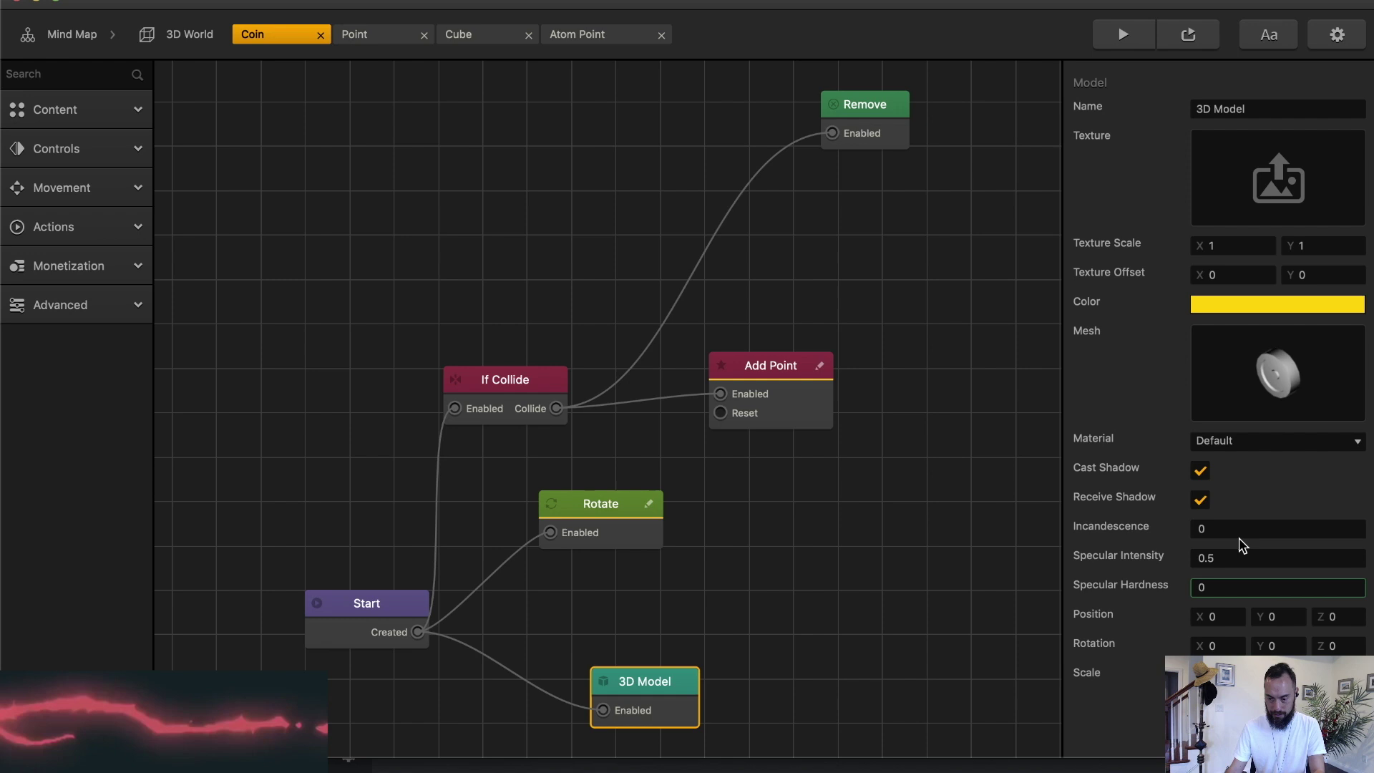
{"action": "left_click", "coordinate": [1239, 531]}
{"action": "key", "text": "BackSpace"}
{"action": "type", "text": ".7"}
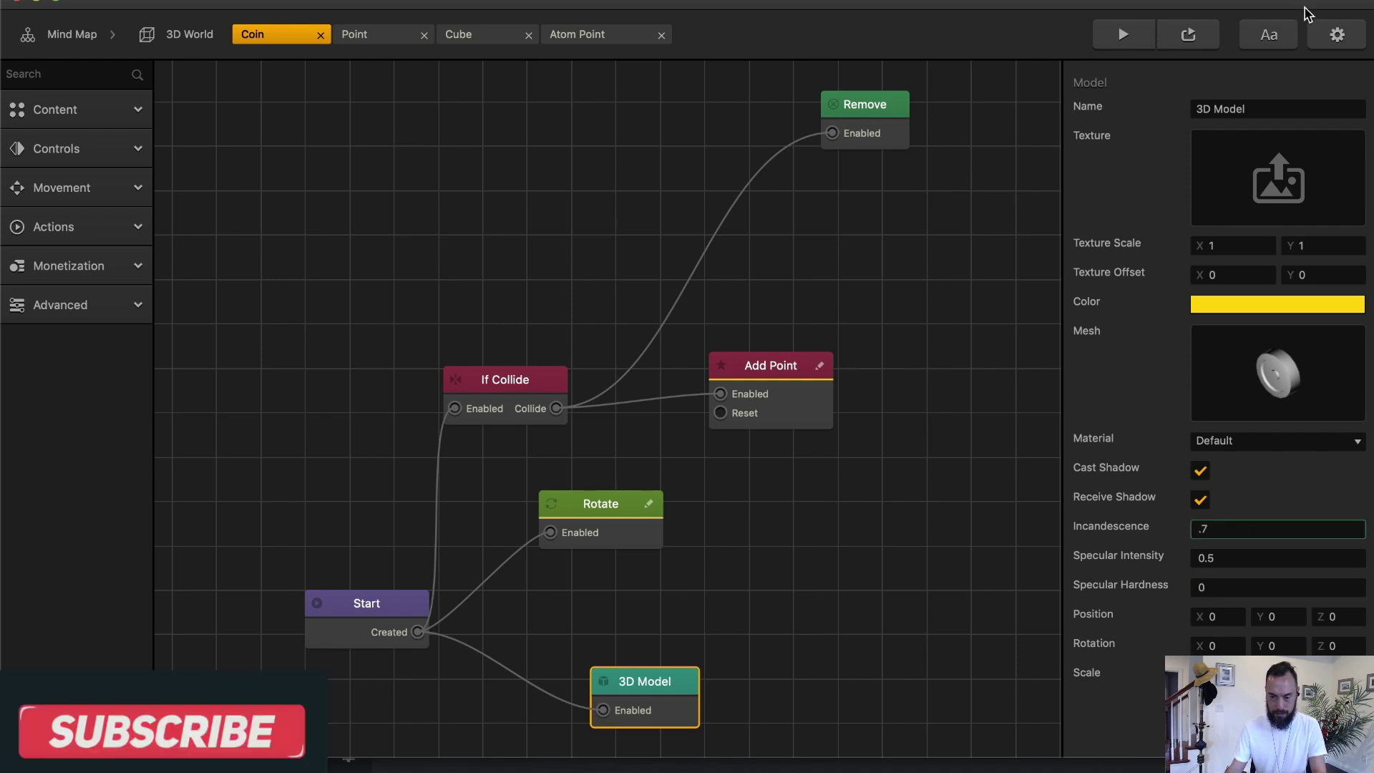
Run the preview and move the cube forward into the Point and the brighter spinning Coin.
{"action": "left_click", "coordinate": [1122, 35]}
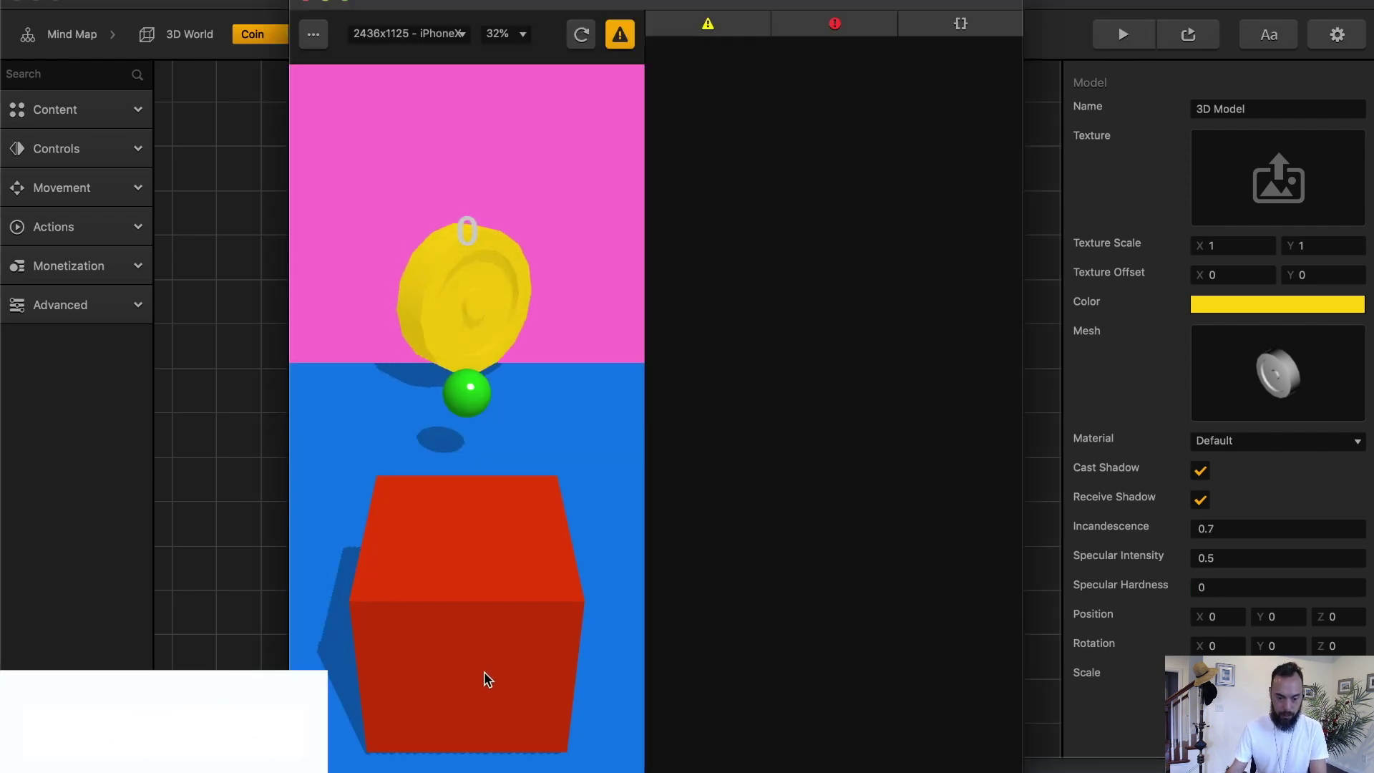
{"action": "left_click_drag", "start_coordinate": [481, 687], "coordinate": [481, 515]}
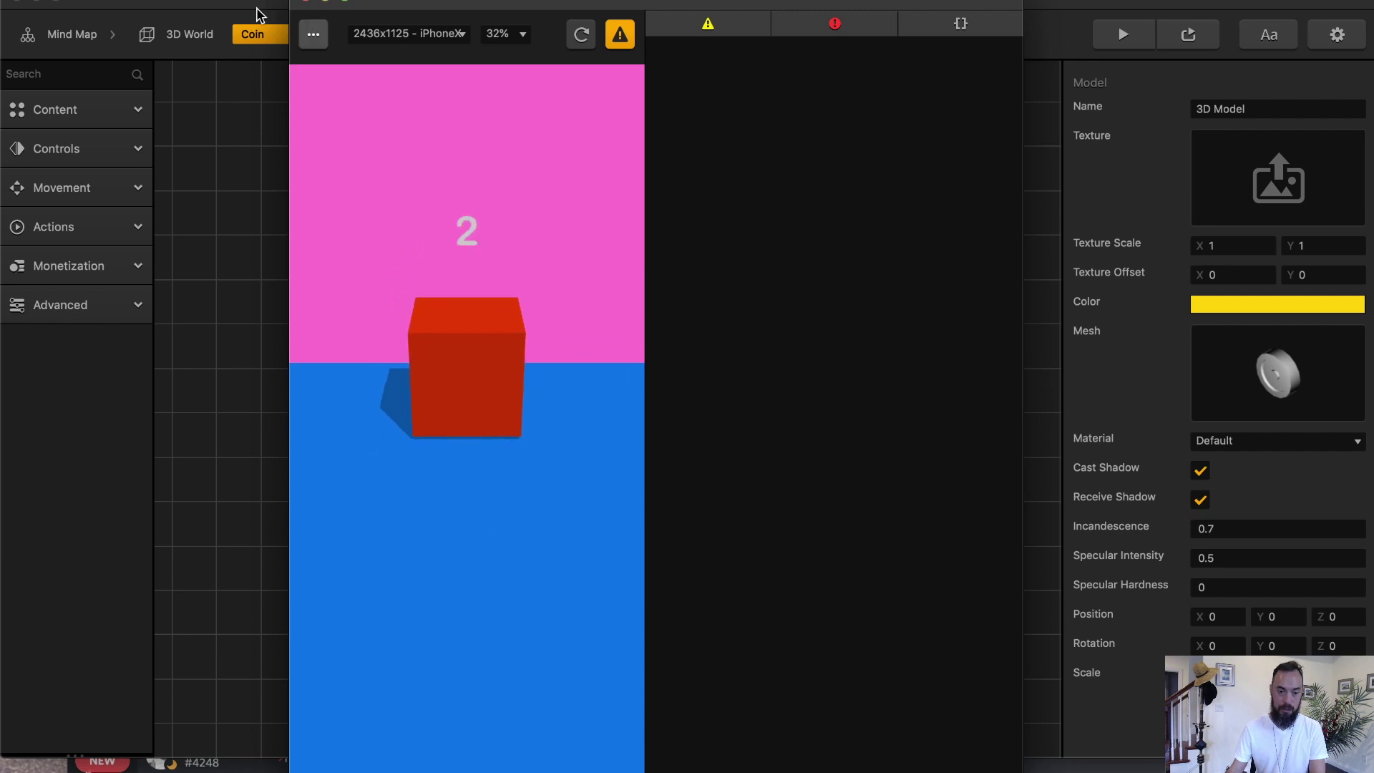
{"action": "left_click", "coordinate": [305, 3]}
Set the UI Screen score label's scale to 2 on X and Y and move it up to a Y position of about 1002.
{"action": "left_click", "coordinate": [189, 34]}
{"action": "left_click", "coordinate": [66, 37]}
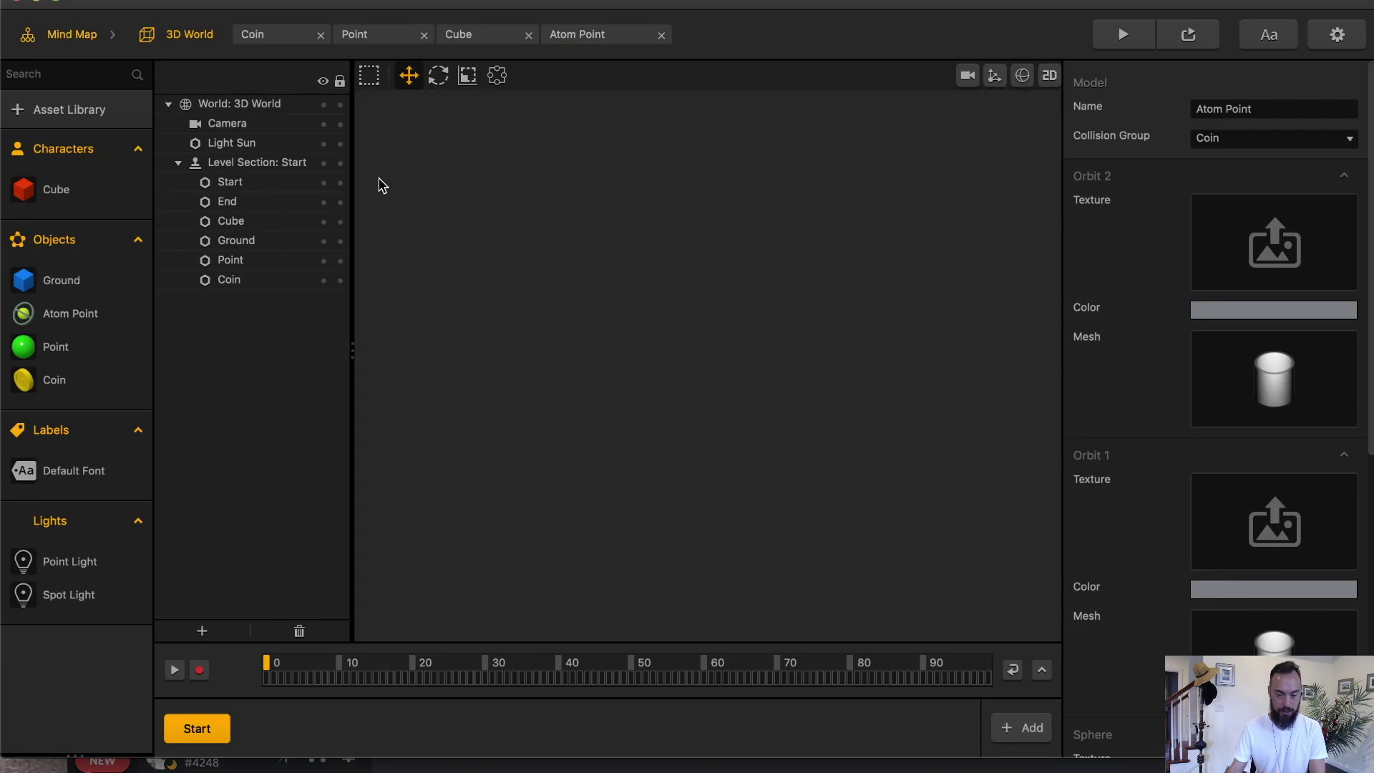
{"action": "double_click", "coordinate": [914, 359]}
{"action": "left_click", "coordinate": [718, 222]}
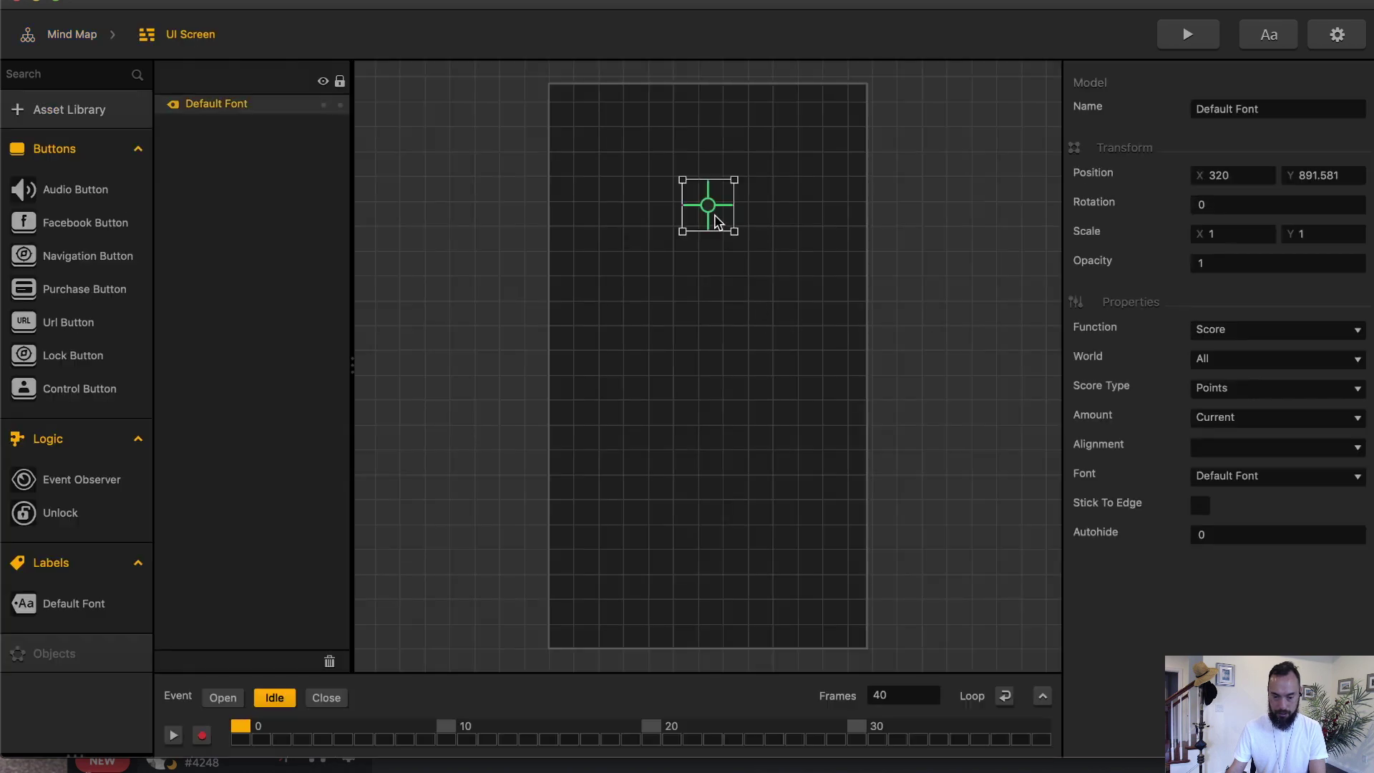
{"action": "double_click", "coordinate": [1243, 233]}
{"action": "type", "text": "2"}
{"action": "key", "text": "Tab"}
{"action": "type", "text": "2"}
{"action": "key", "text": "Tab"}
{"action": "left_click_drag", "start_coordinate": [737, 233], "coordinate": [737, 185]}
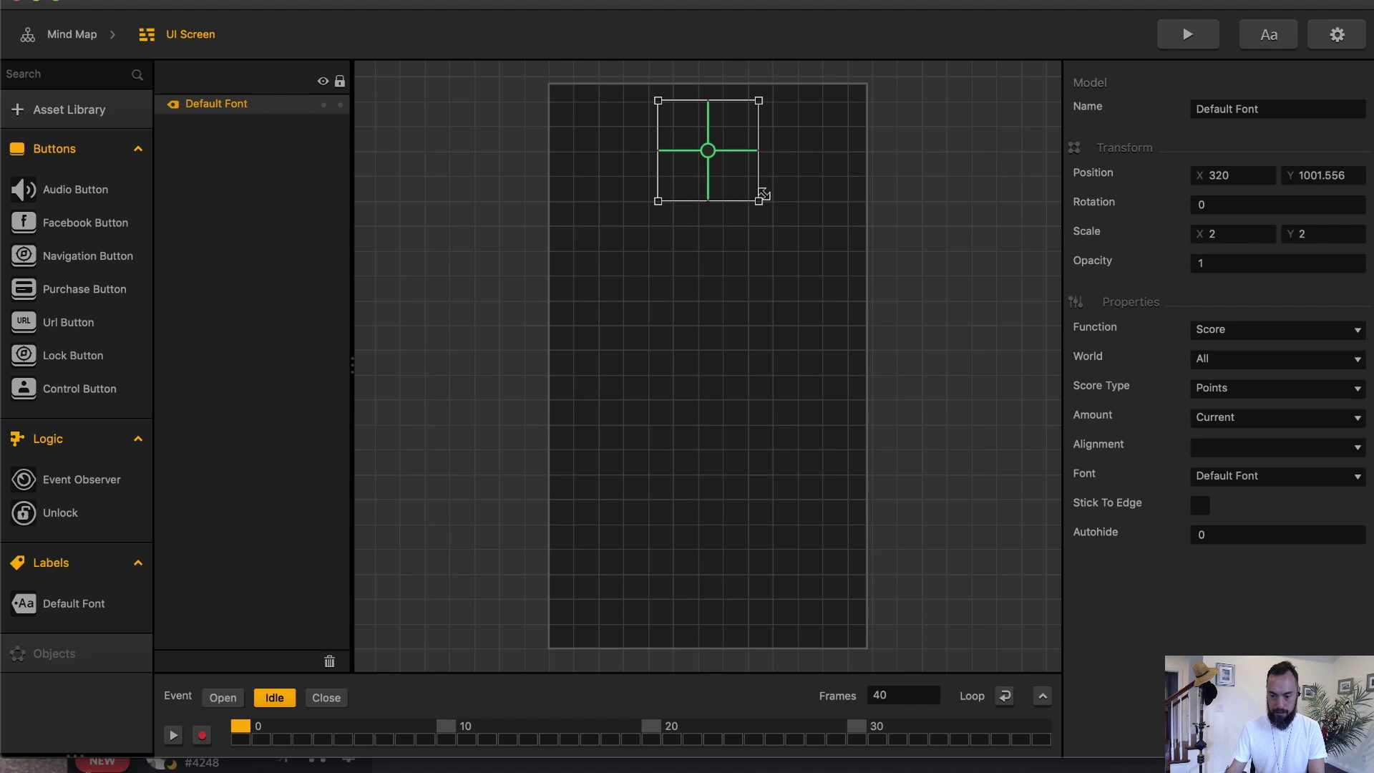
Set the Default Font's main color to Snow and save the project as libraryassets in the Library Assets folder.
{"action": "left_click", "coordinate": [1280, 28]}
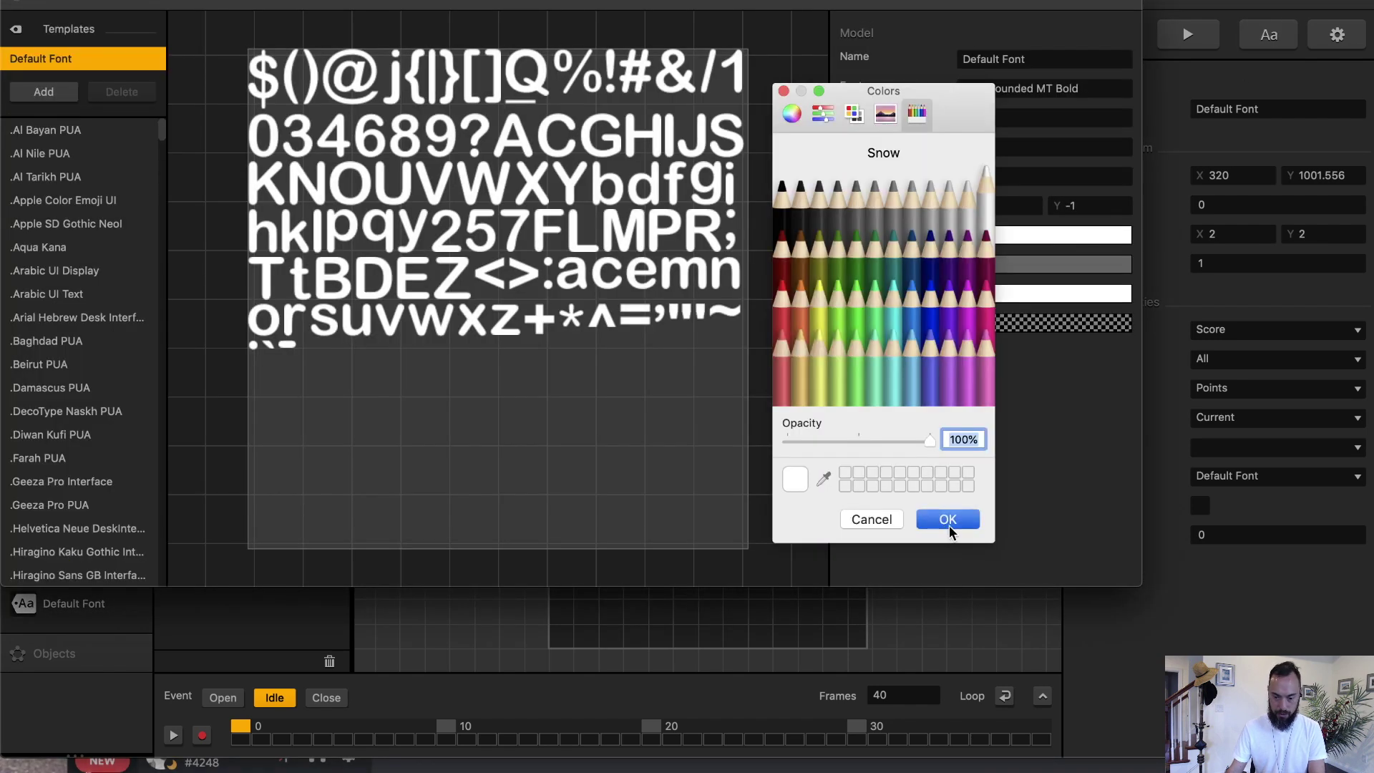
{"action": "left_click", "coordinate": [947, 519]}
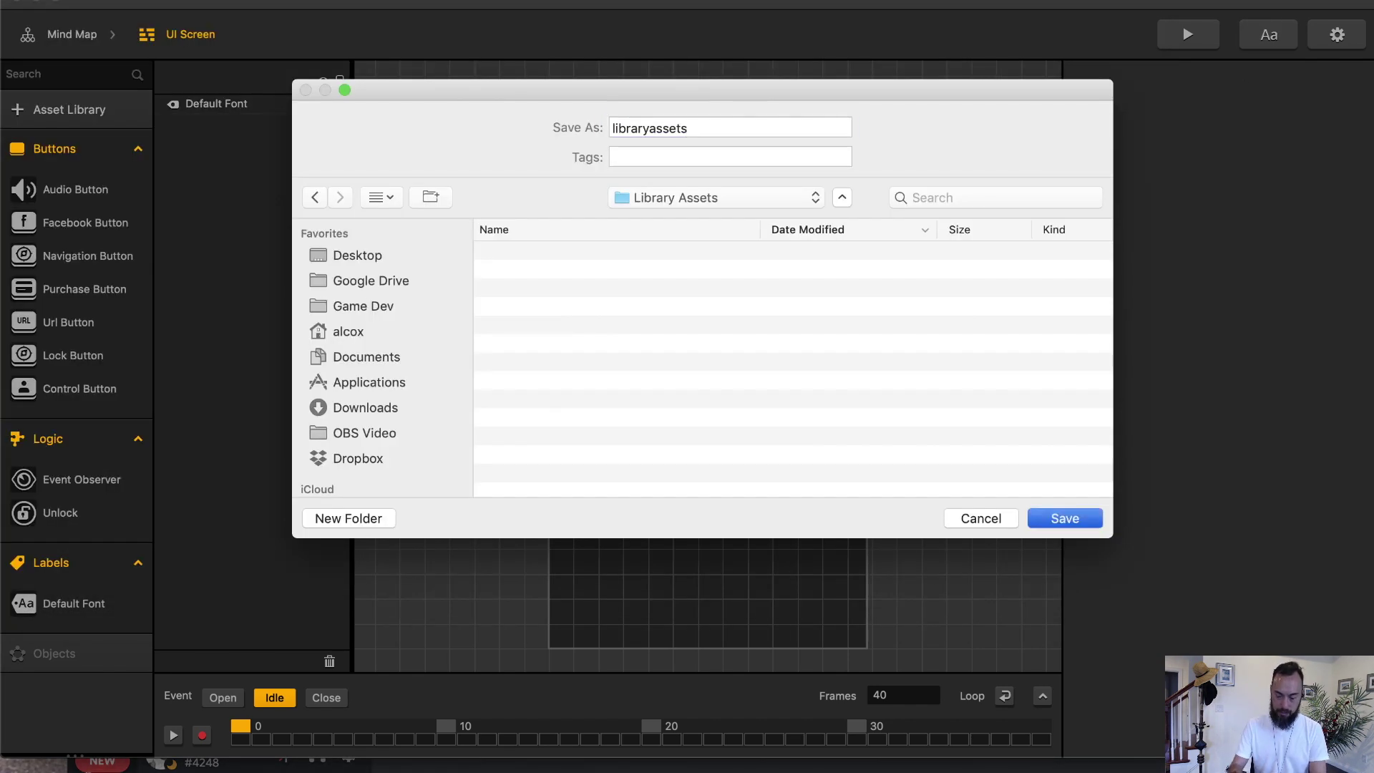
{"action": "key", "text": "Return"}
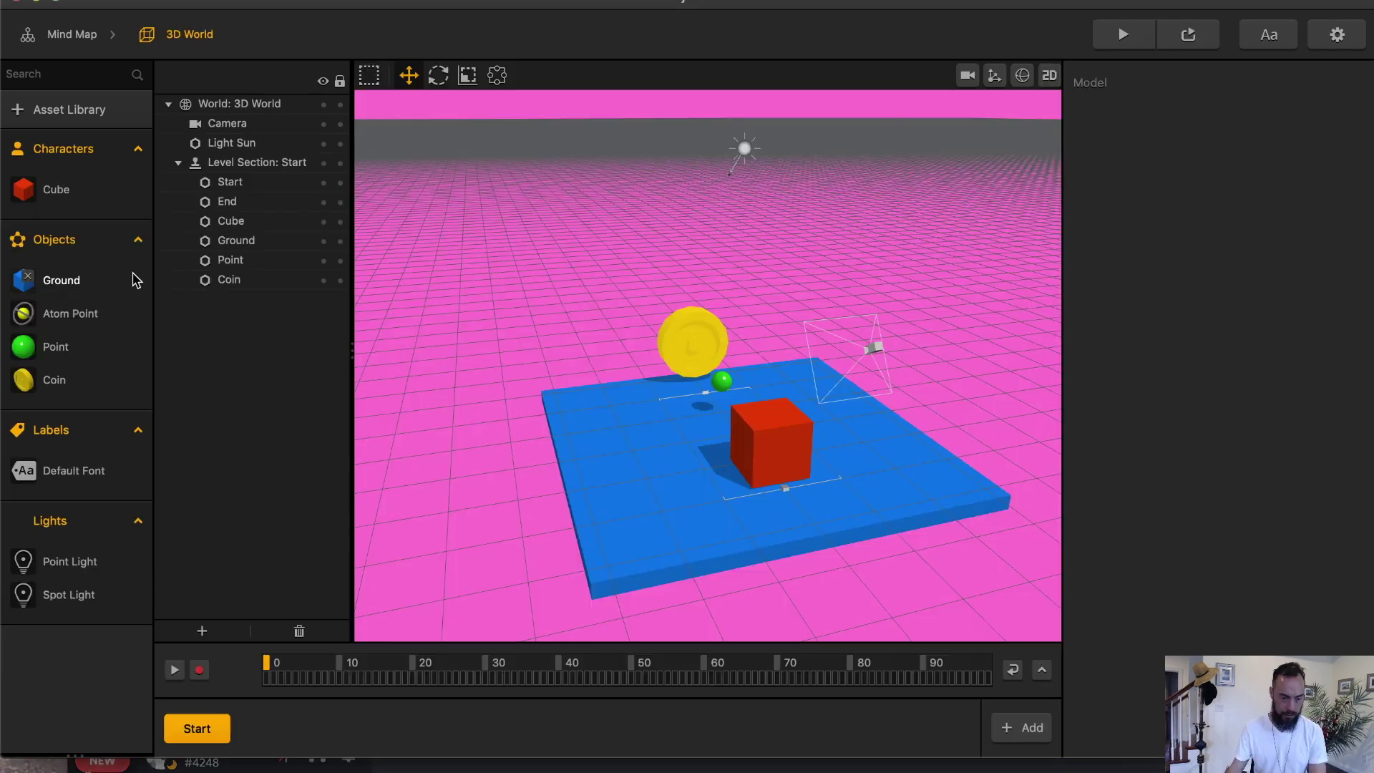
Add the ready-made Hoop asset from the Asset Library to the 3D World's objects.
{"action": "left_click", "coordinate": [100, 116]}
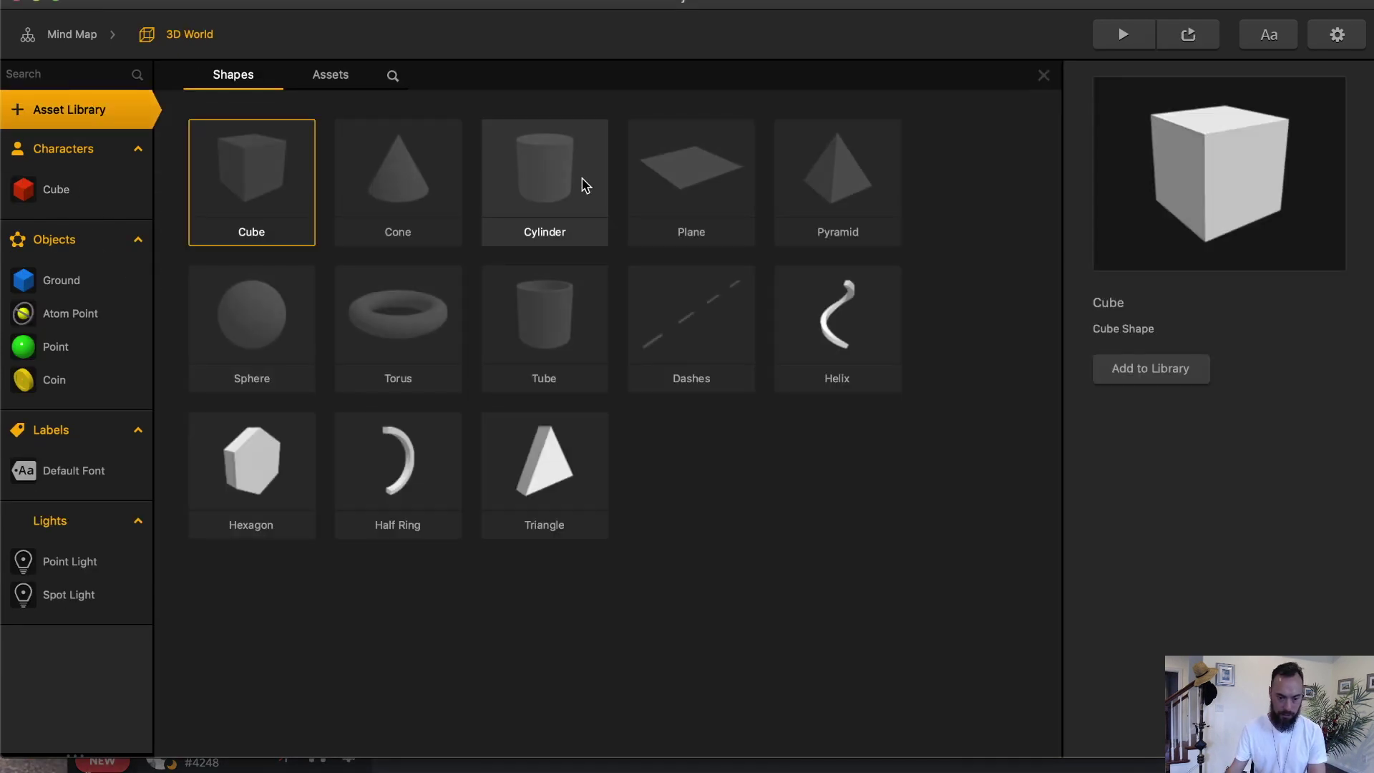
{"action": "left_click", "coordinate": [330, 74]}
{"action": "left_click", "coordinate": [697, 187]}
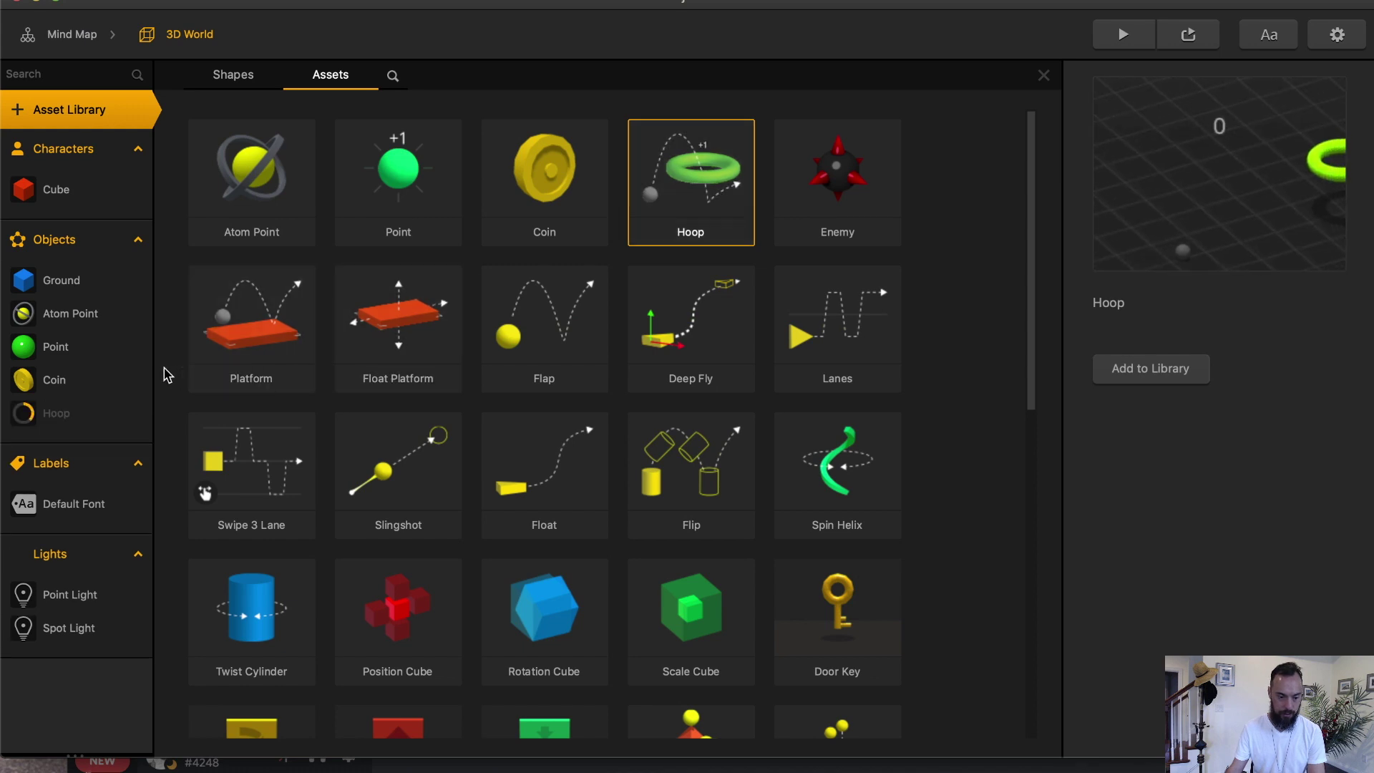
Place the Hoop asset in the 3D World, raise it above the Ground and scale it to 5 on all axes.
{"action": "left_click_drag", "start_coordinate": [70, 424], "coordinate": [558, 419]}
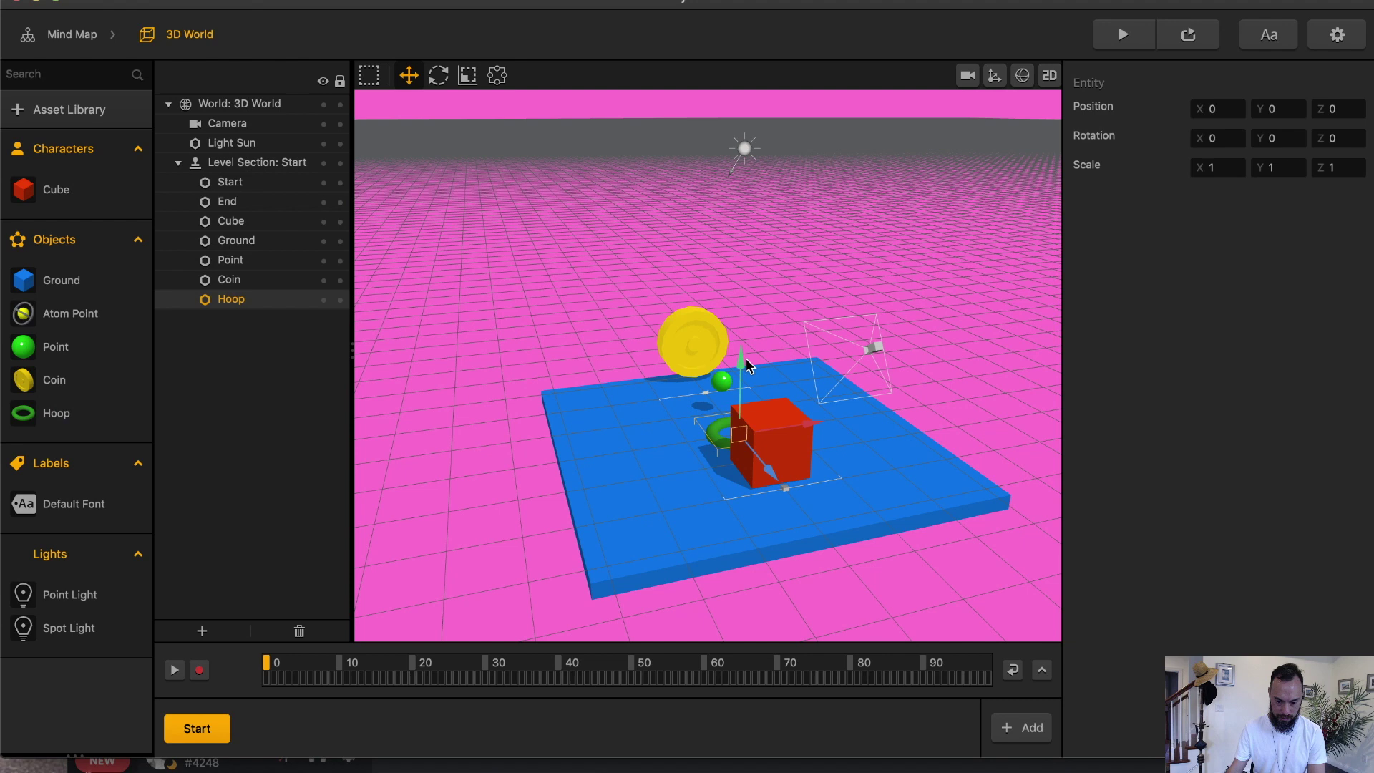
{"action": "left_click_drag", "start_coordinate": [741, 352], "coordinate": [748, 294]}
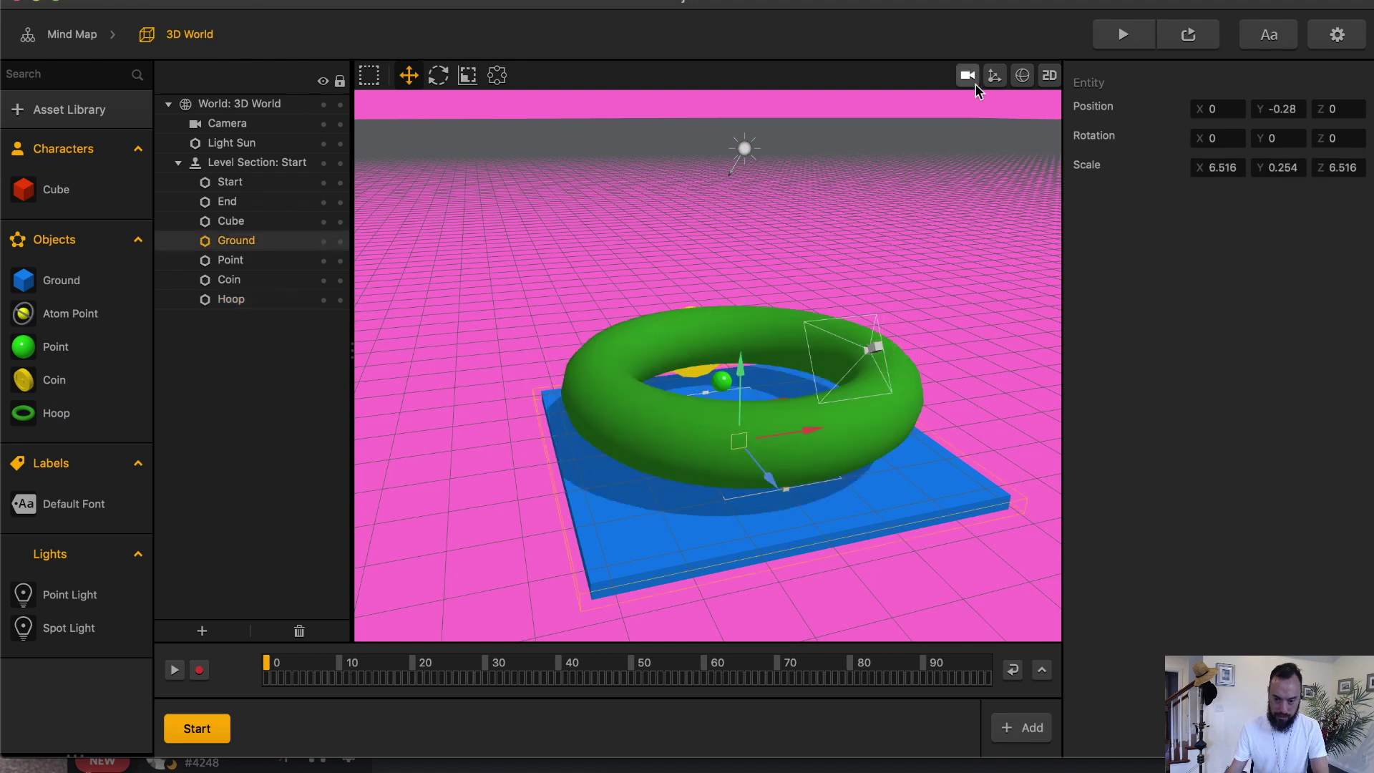
Stretch the Ground lengthwise along Z and move the Hoop over its far end, at about Y 2.21 and Z -15.67.
{"action": "left_click", "coordinate": [466, 76]}
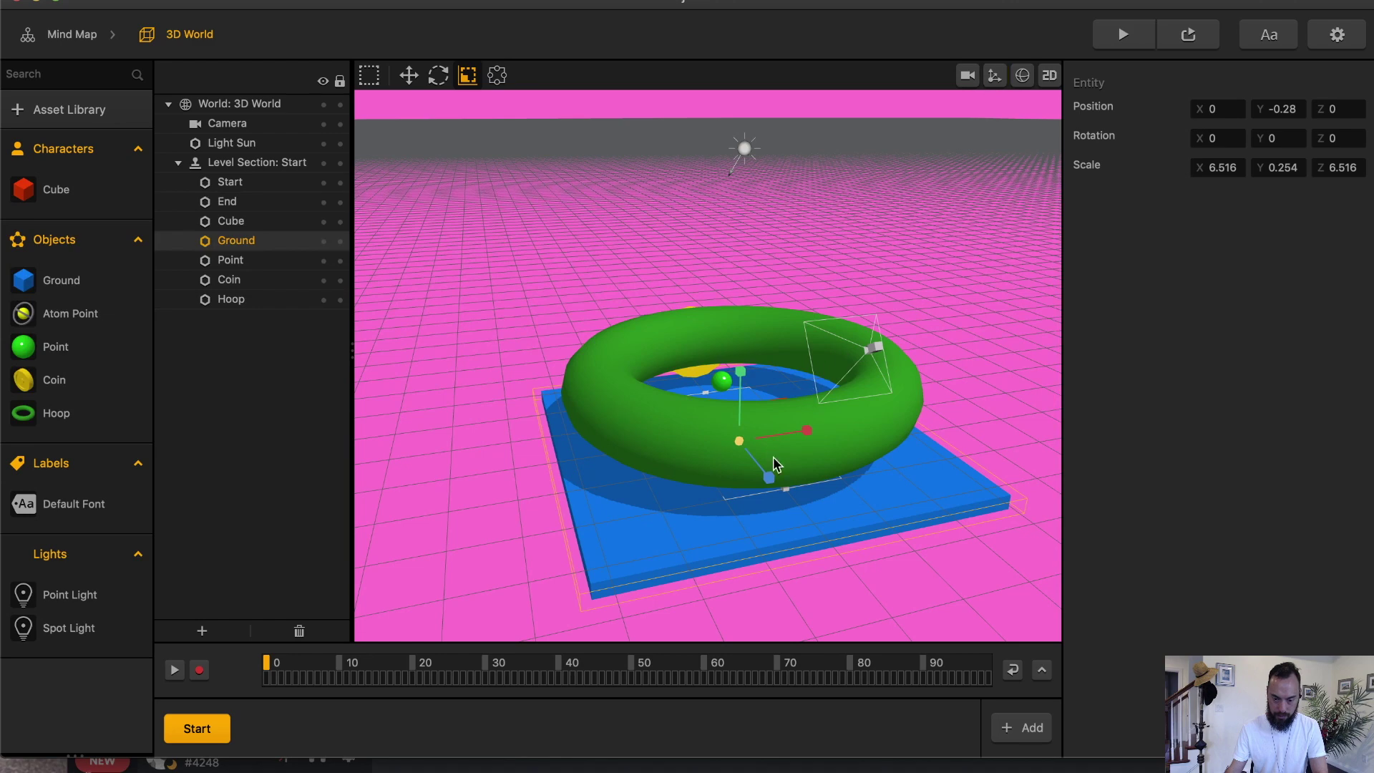
{"action": "left_click_drag", "start_coordinate": [768, 477], "coordinate": [714, 170]}
{"action": "left_click", "coordinate": [410, 76]}
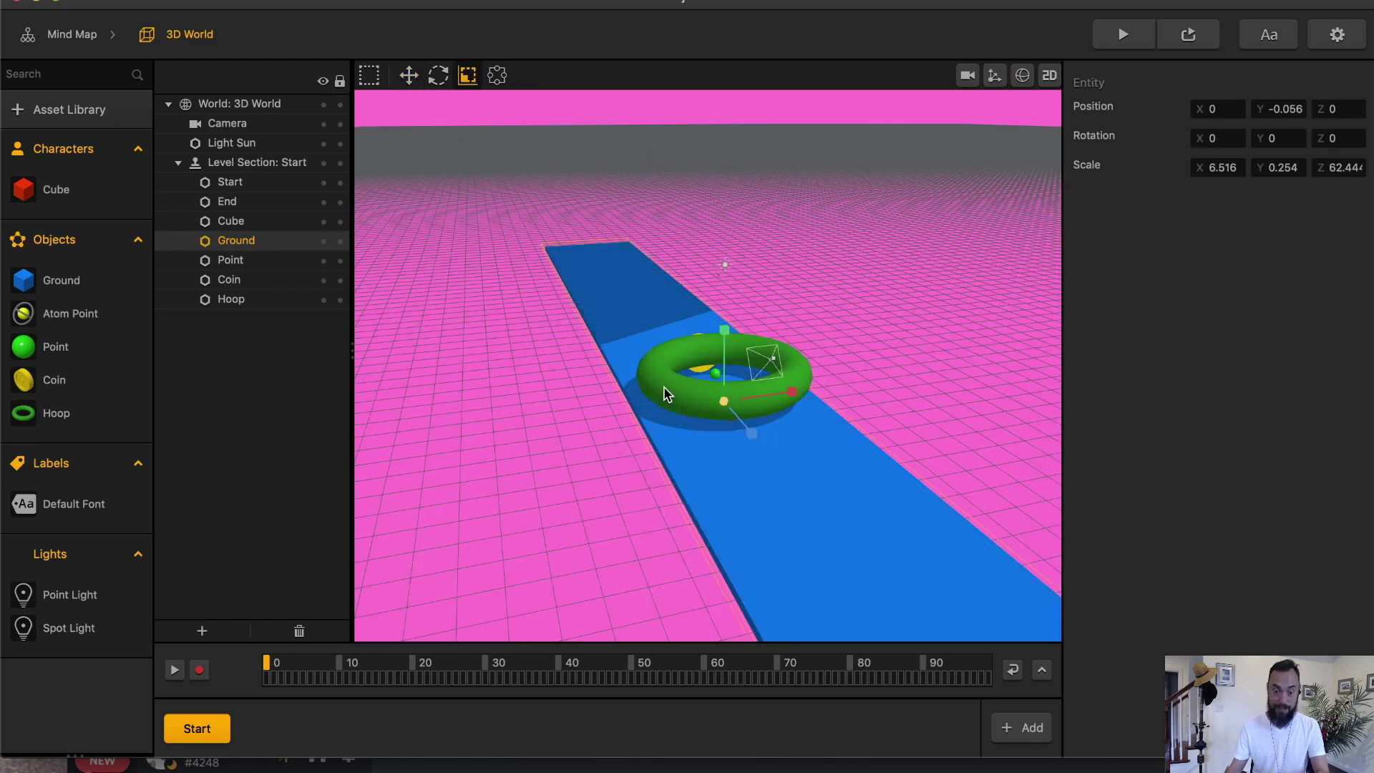
{"action": "key", "text": "ctrl+z"}
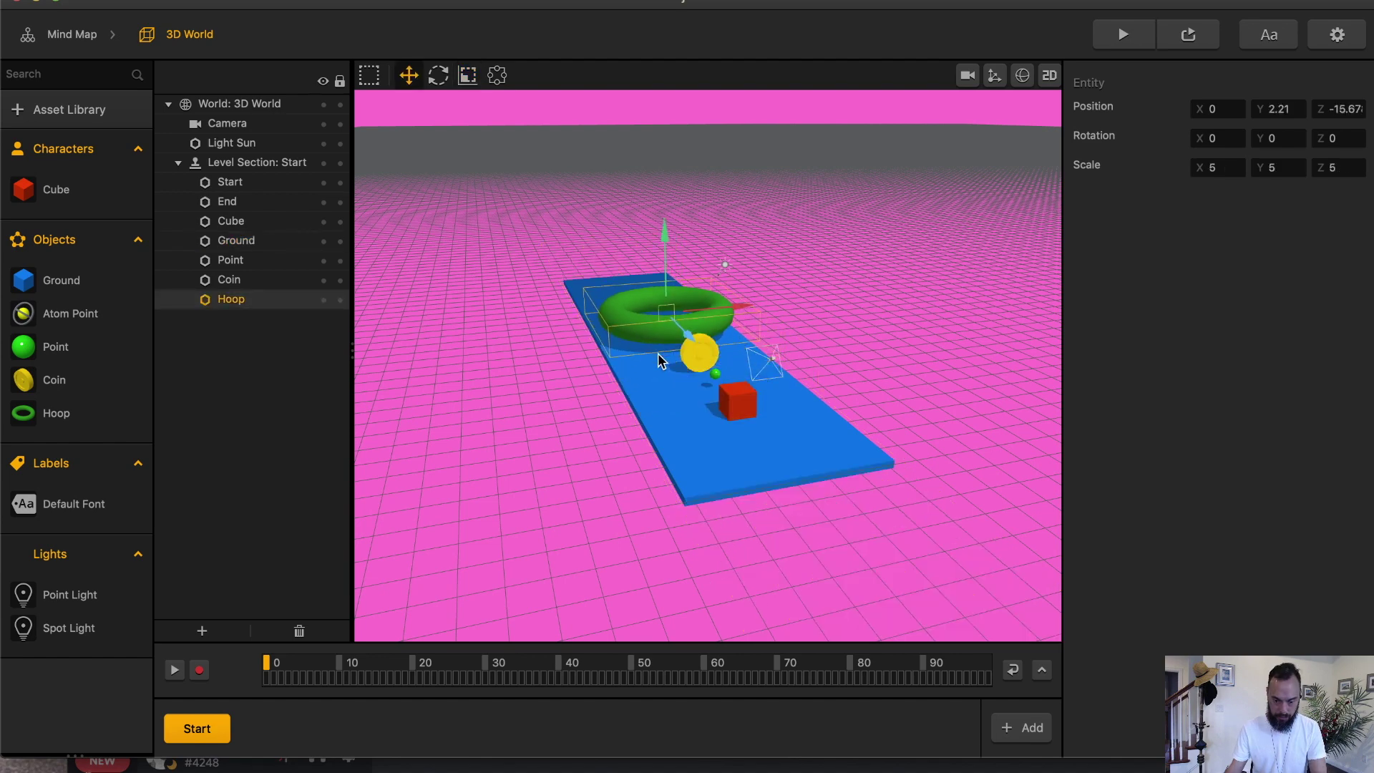
Open the Hoop's node map and examine its Start, If Collide, State, Set Color and Add Point nodes.
{"action": "double_click", "coordinate": [51, 425]}
{"action": "left_click", "coordinate": [306, 279]}
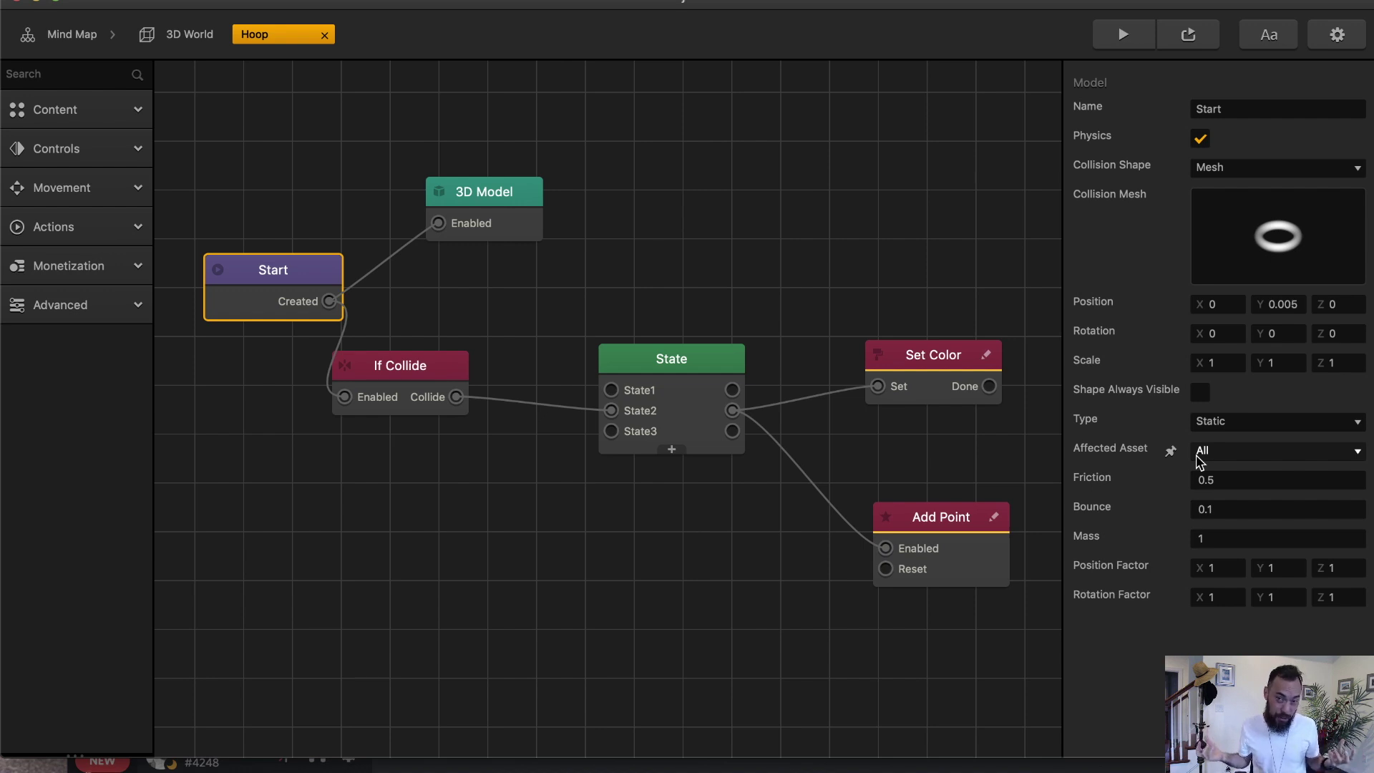
{"action": "left_click_drag", "start_coordinate": [411, 374], "coordinate": [461, 366]}
{"action": "left_click", "coordinate": [664, 377]}
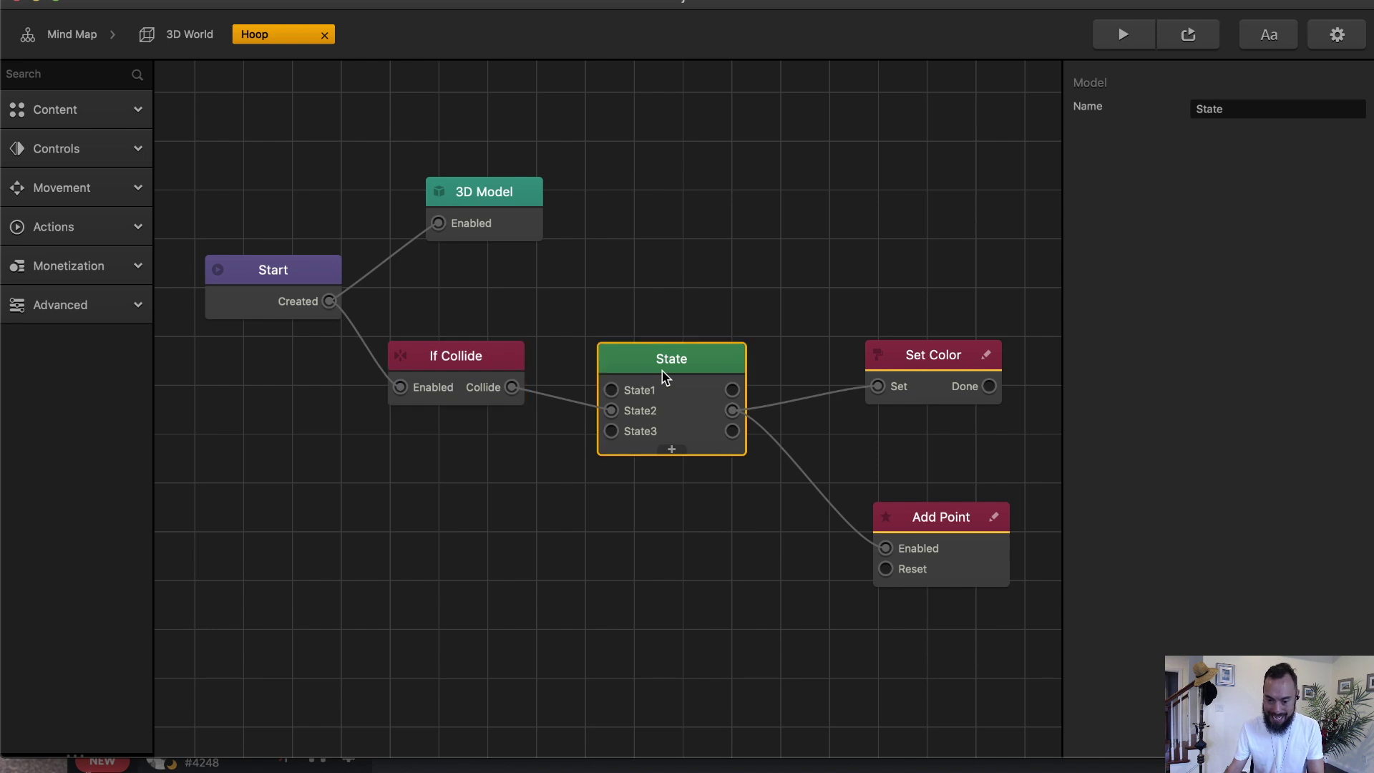
{"action": "left_click", "coordinate": [936, 386]}
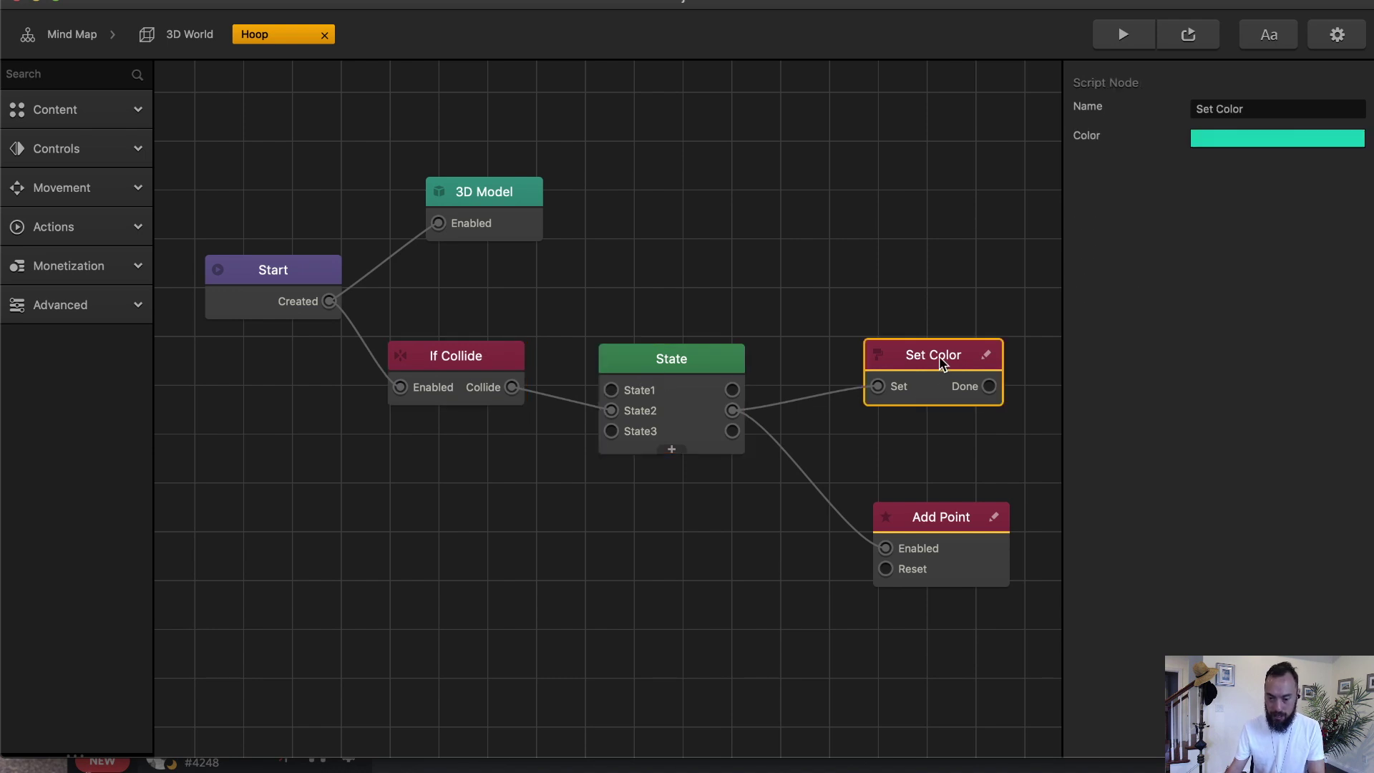
{"action": "left_click", "coordinate": [940, 531]}
Run the preview, move the cube forward into the Hoop and close the preview.
{"action": "left_click", "coordinate": [1122, 35]}
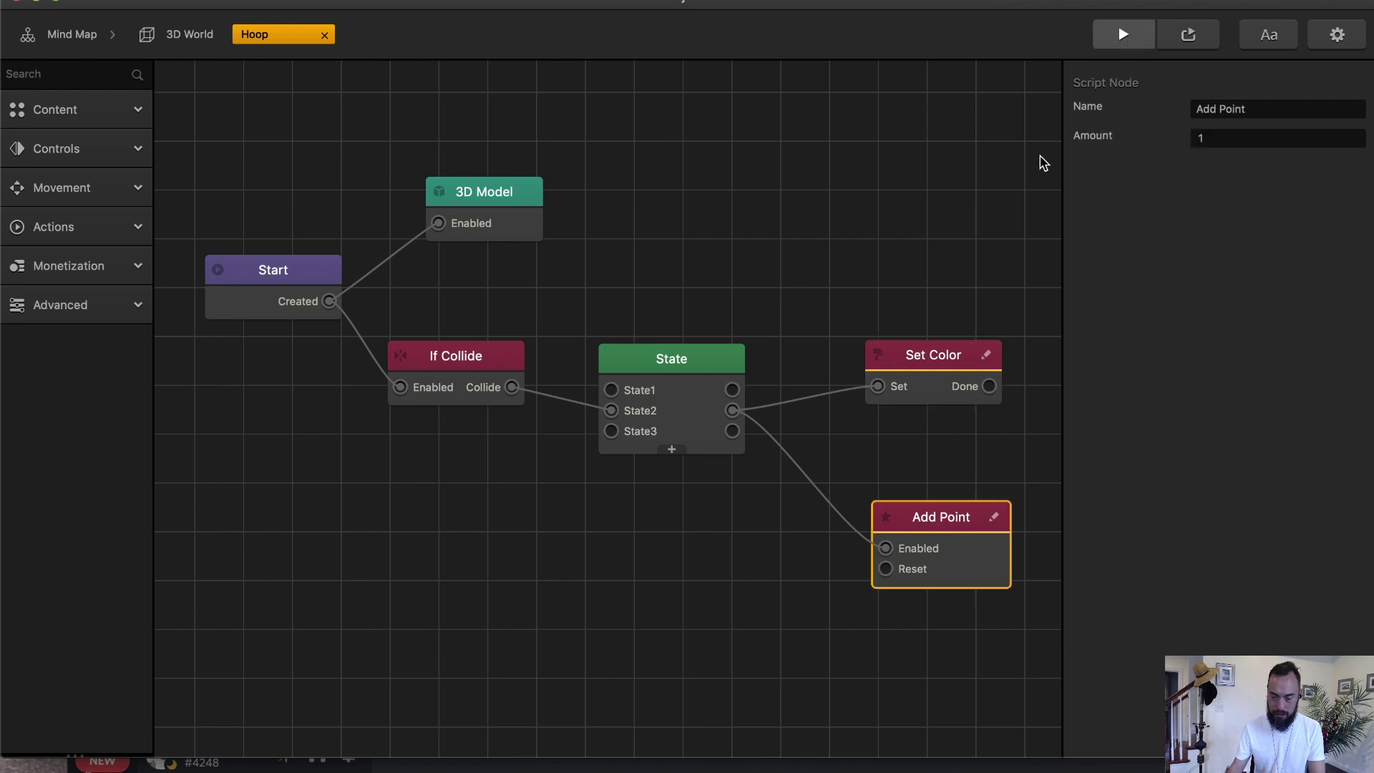
{"action": "mouse_move", "coordinate": [558, 434]}
{"action": "left_mouse_down"}
{"action": "mouse_move", "coordinate": [547, 289]}
{"action": "mouse_move", "coordinate": [567, 170]}
{"action": "mouse_move", "coordinate": [538, 218]}
{"action": "mouse_move", "coordinate": [538, 167]}
{"action": "left_mouse_up"}
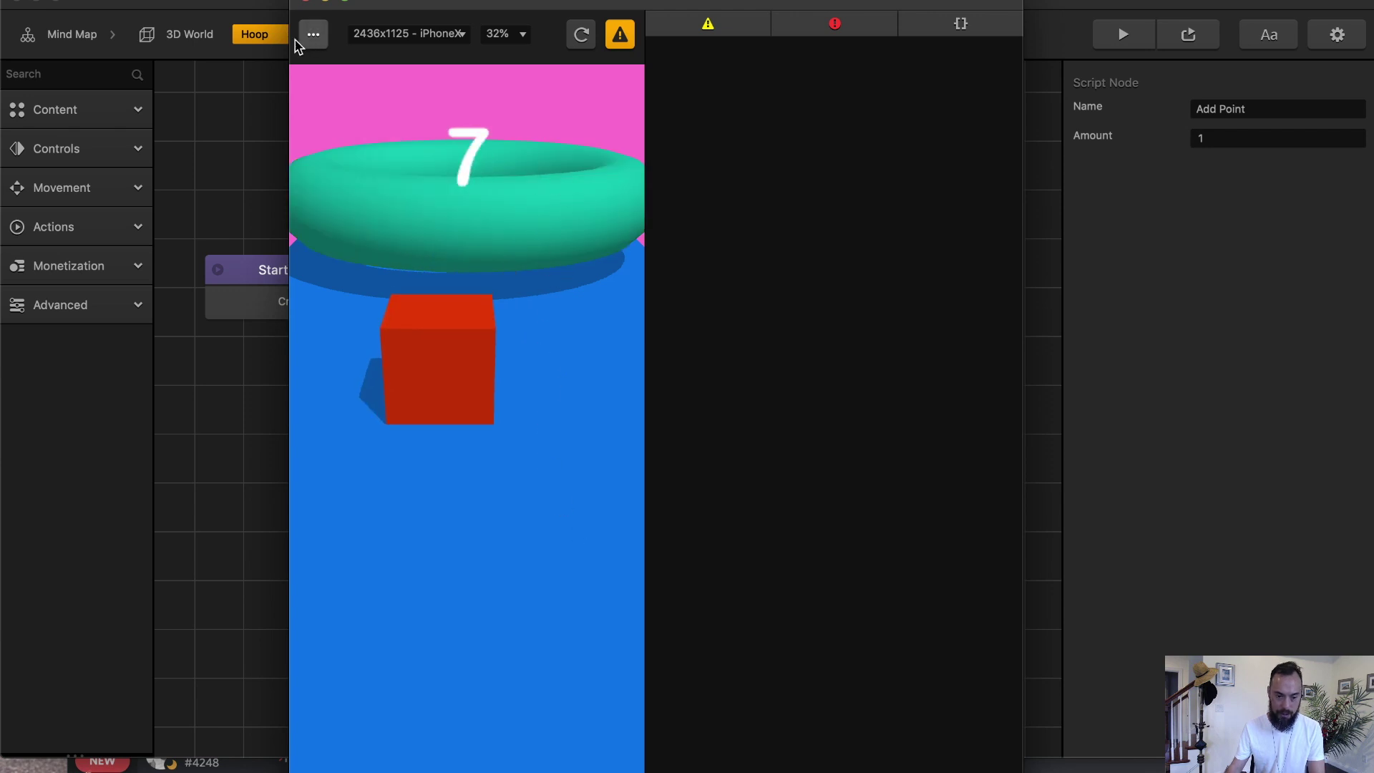
{"action": "left_click", "coordinate": [306, 2]}
Set the Hoop's Start node physics type to Kinematic and preview the cube moving into the Hoop.
{"action": "left_click", "coordinate": [880, 392]}
{"action": "left_click", "coordinate": [671, 361]}
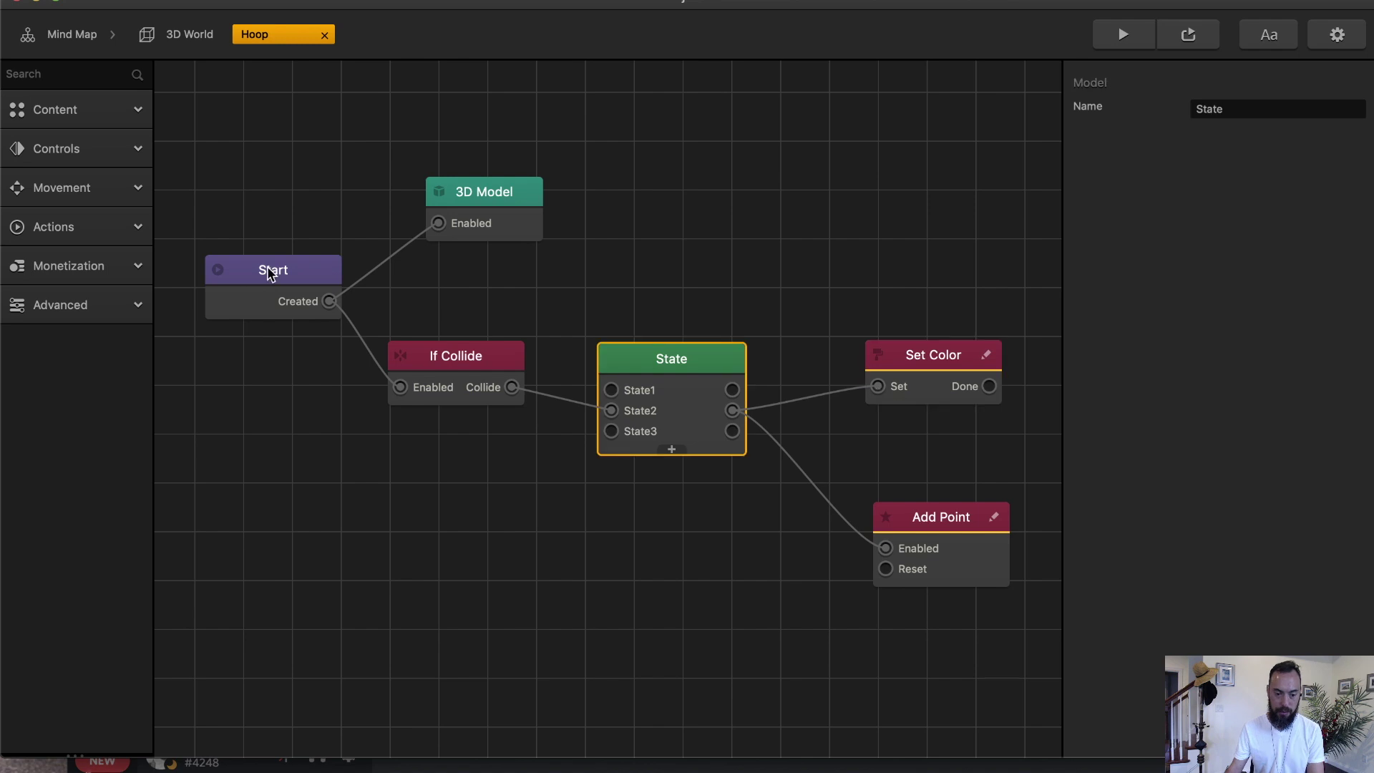
{"action": "left_click", "coordinate": [279, 272]}
{"action": "left_click", "coordinate": [1274, 422]}
{"action": "left_click", "coordinate": [1263, 482]}
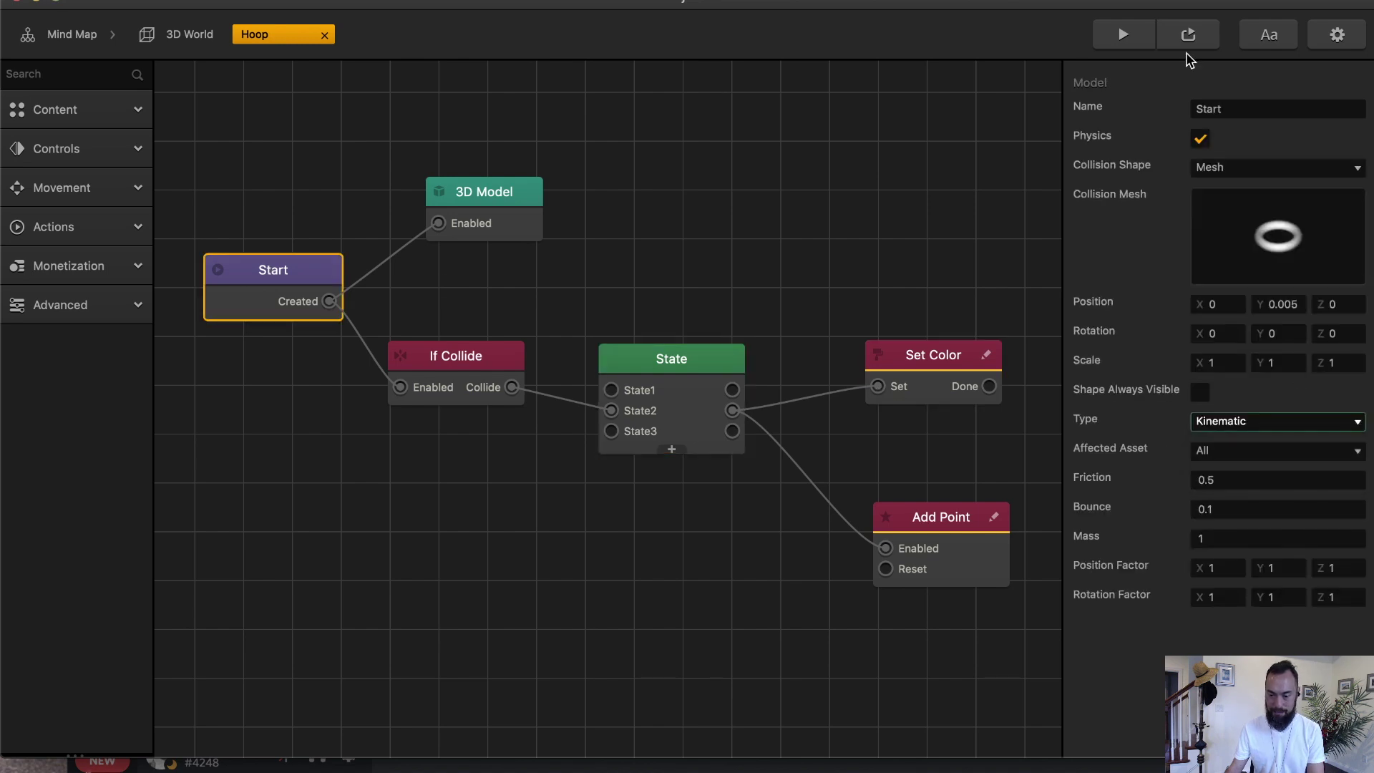
{"action": "left_click", "coordinate": [1127, 38]}
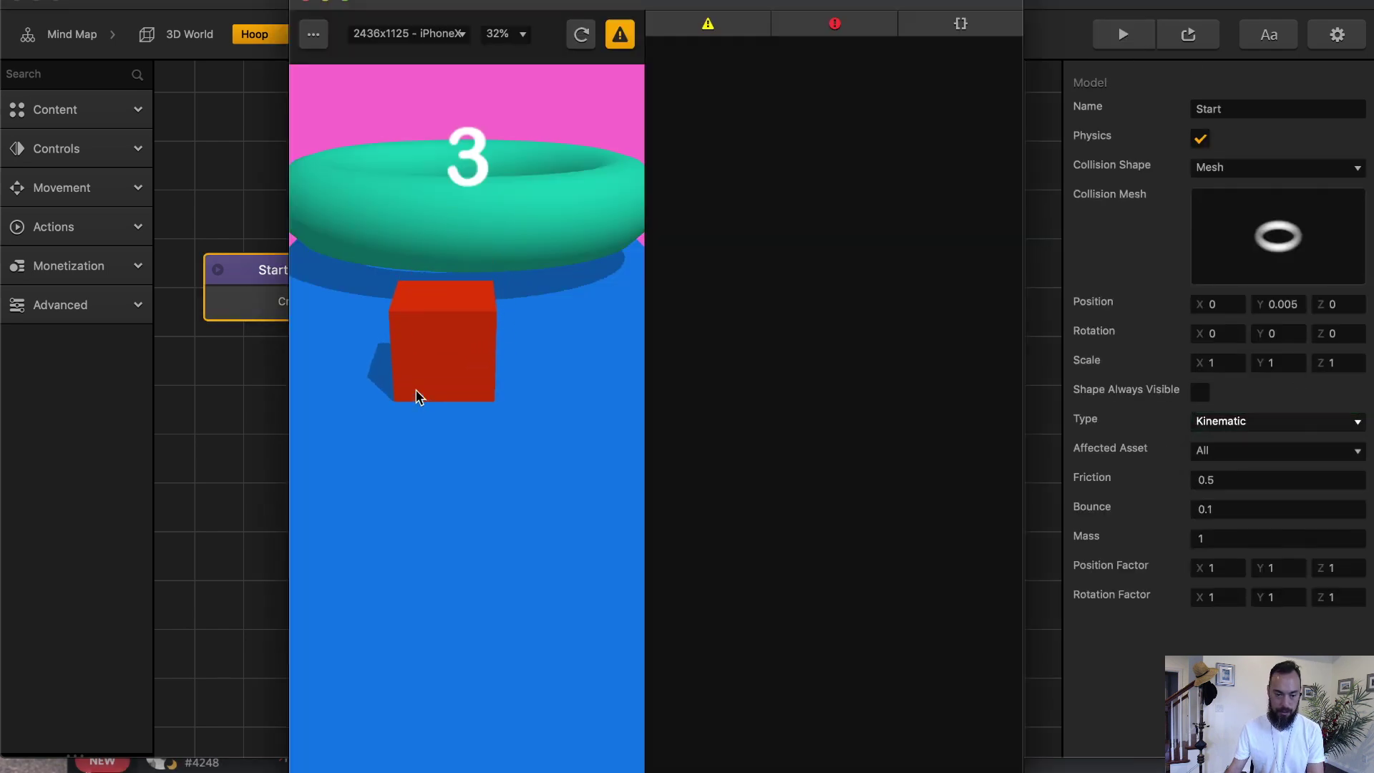
{"action": "left_click", "coordinate": [309, 4]}
Set the Cube's Start node physics type to Dynamic and preview the game from the Hoop's node map.
{"action": "left_click", "coordinate": [184, 35]}
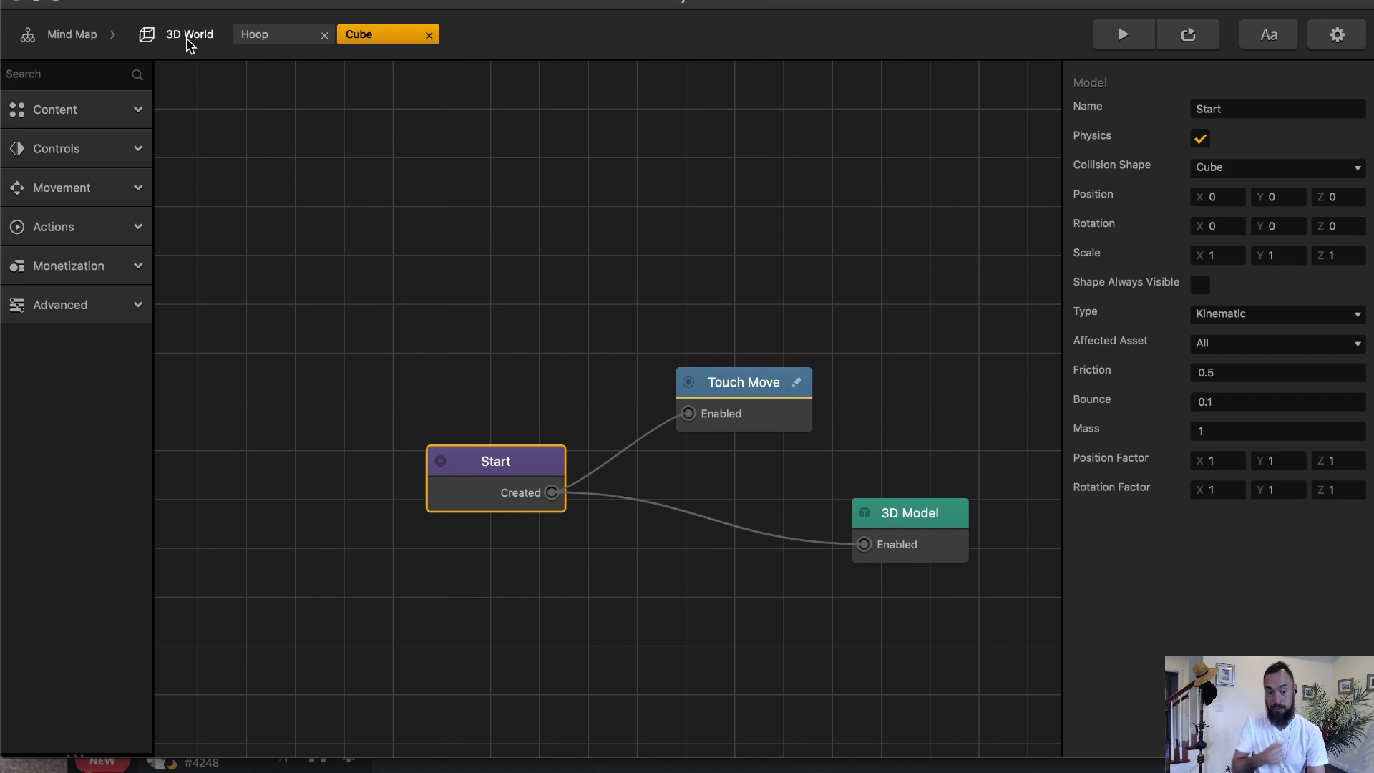
{"action": "left_click", "coordinate": [1238, 314]}
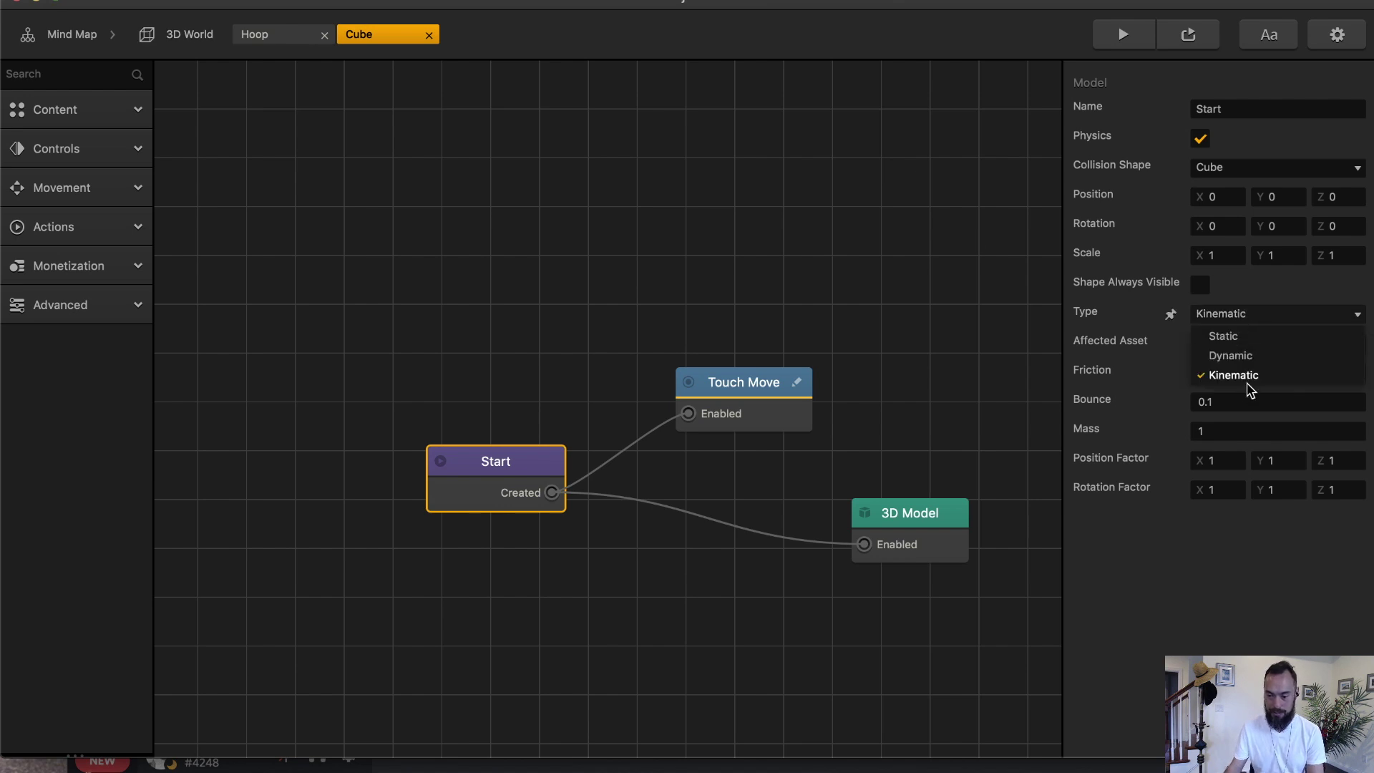
{"action": "left_click", "coordinate": [1249, 358]}
{"action": "left_click", "coordinate": [271, 39]}
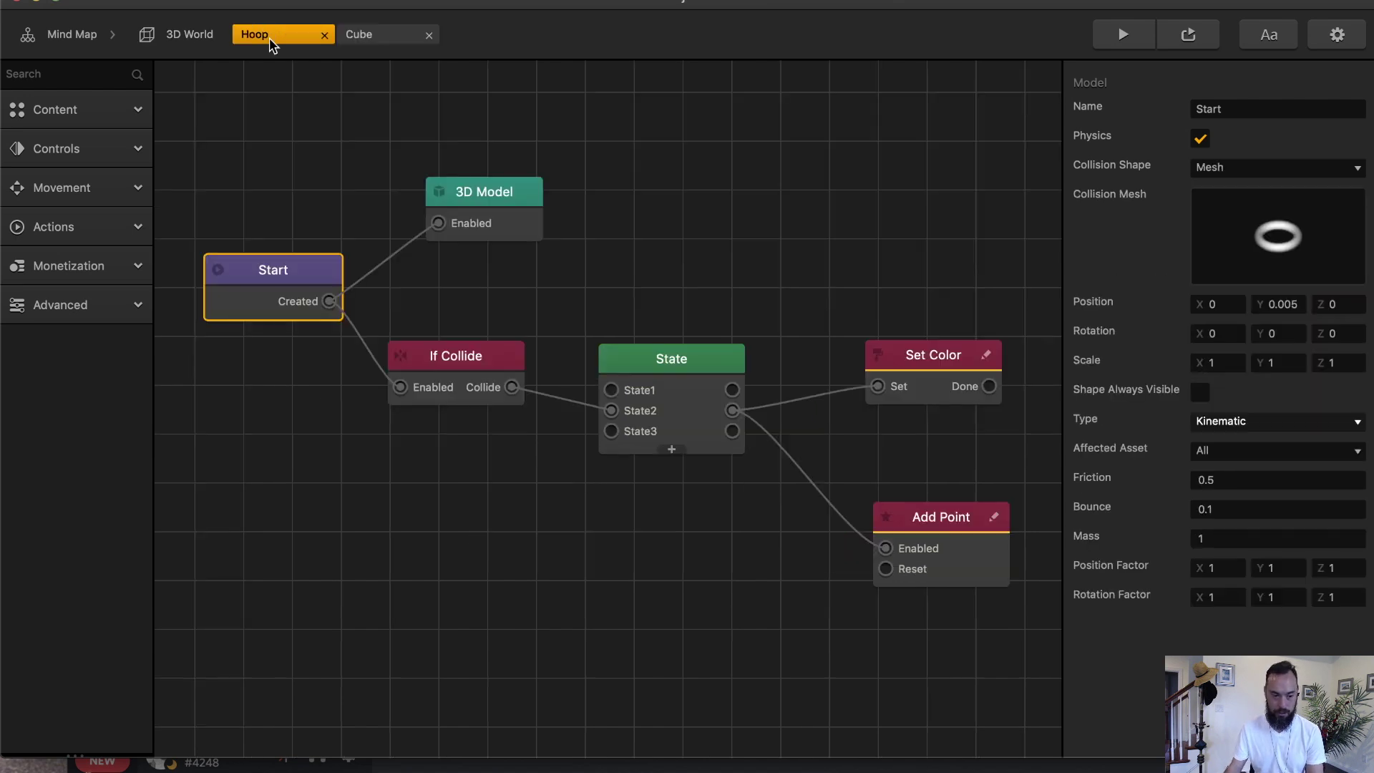
{"action": "left_click", "coordinate": [1115, 40]}
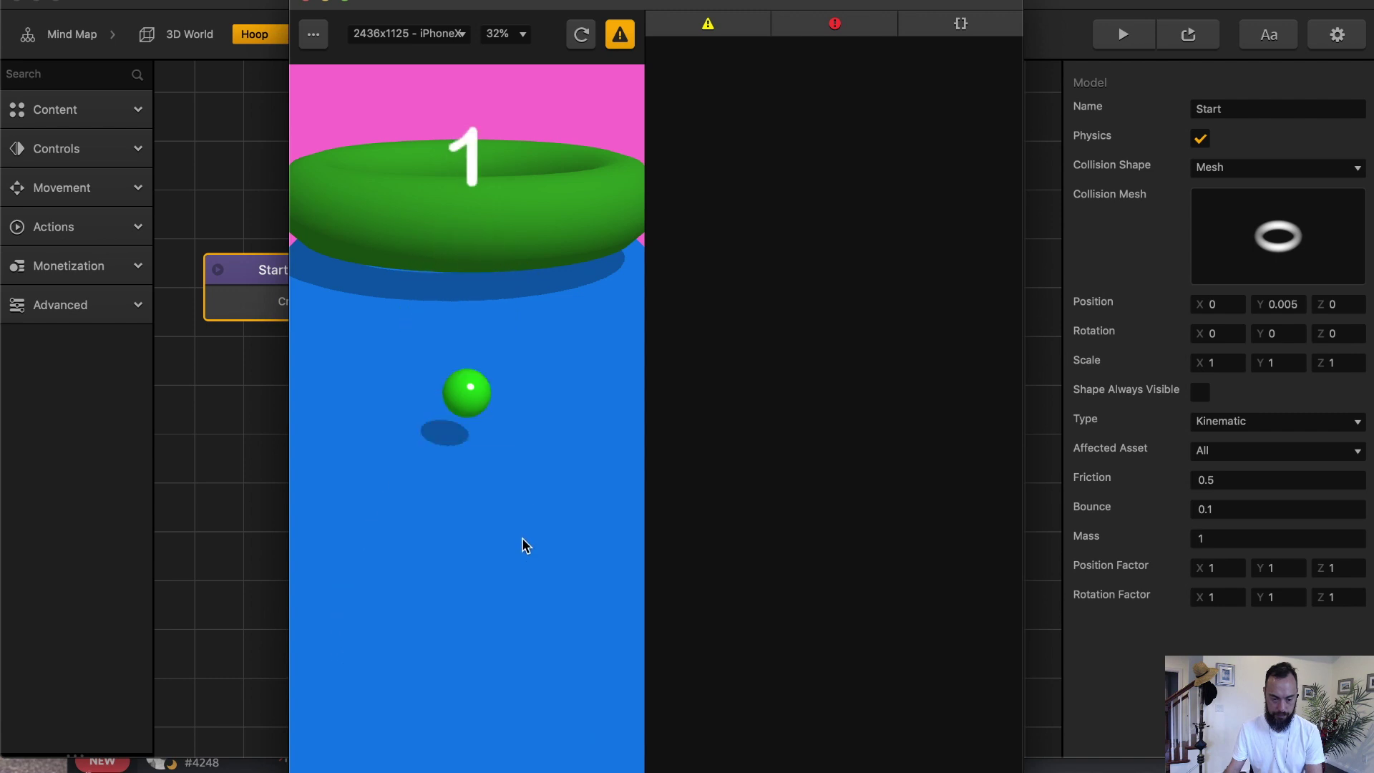
{"action": "left_click", "coordinate": [304, 2]}
Examine the Ground asset's properties and node map, and return to the 3D World.
{"action": "left_click", "coordinate": [188, 35]}
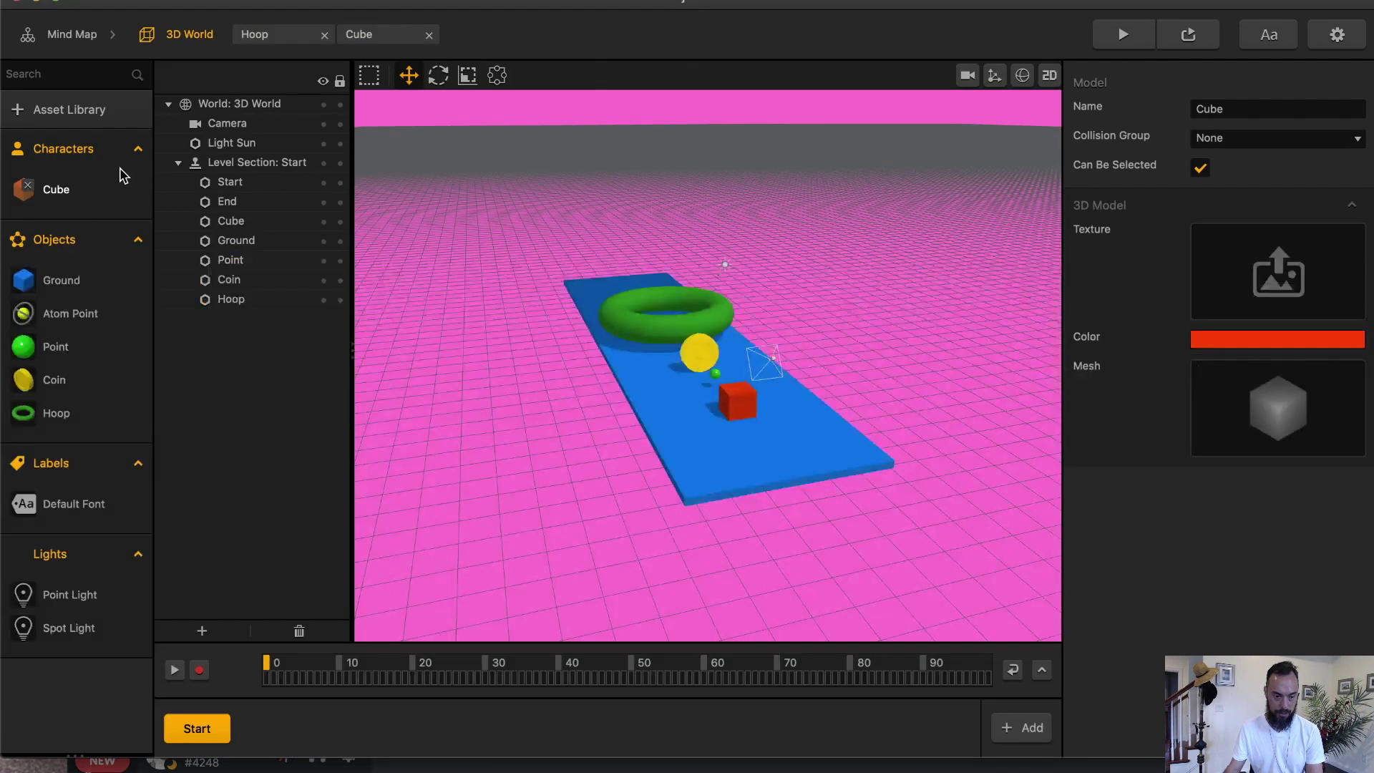
{"action": "left_click", "coordinate": [62, 285]}
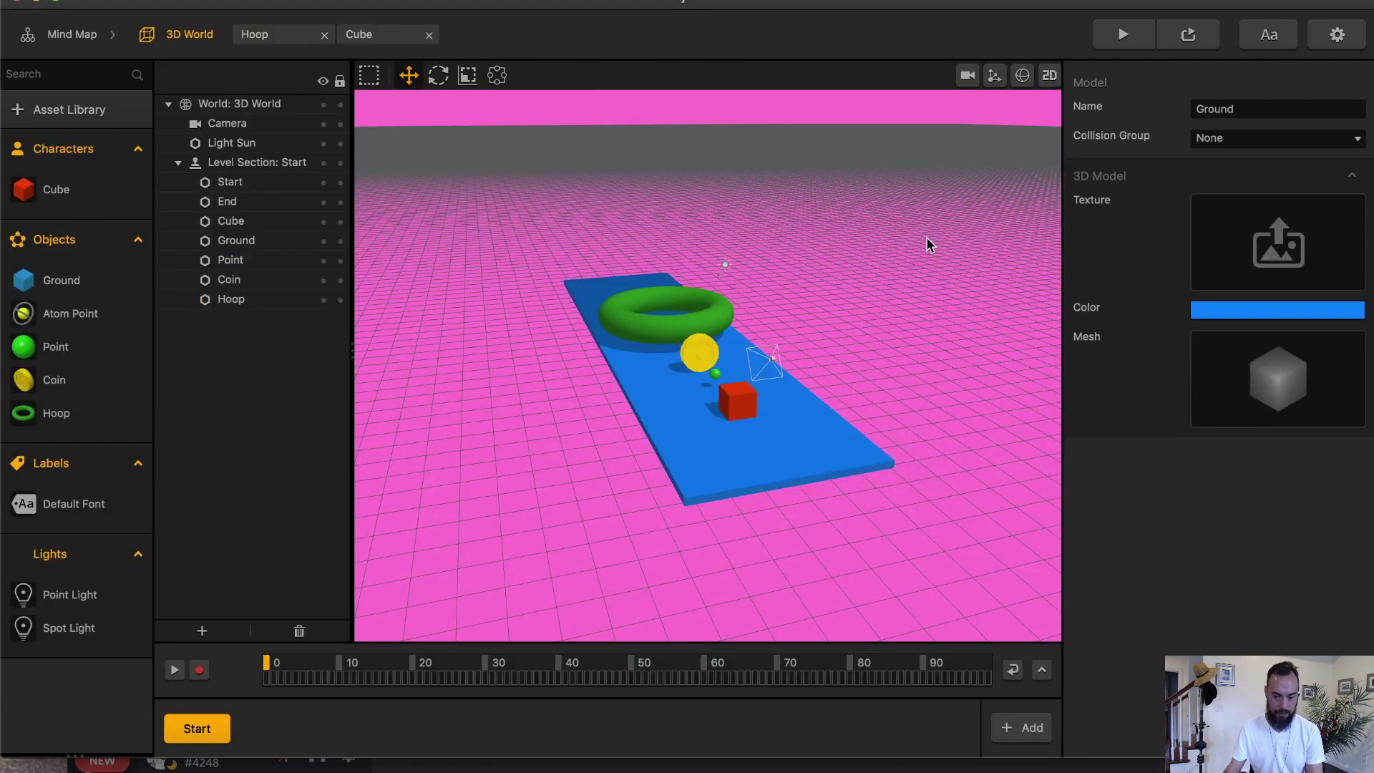
{"action": "double_click", "coordinate": [75, 285]}
{"action": "left_click", "coordinate": [189, 34]}
Run the preview from the 3D World, restart it once and test the cube's movement toward the Point.
{"action": "key", "text": "super+r"}
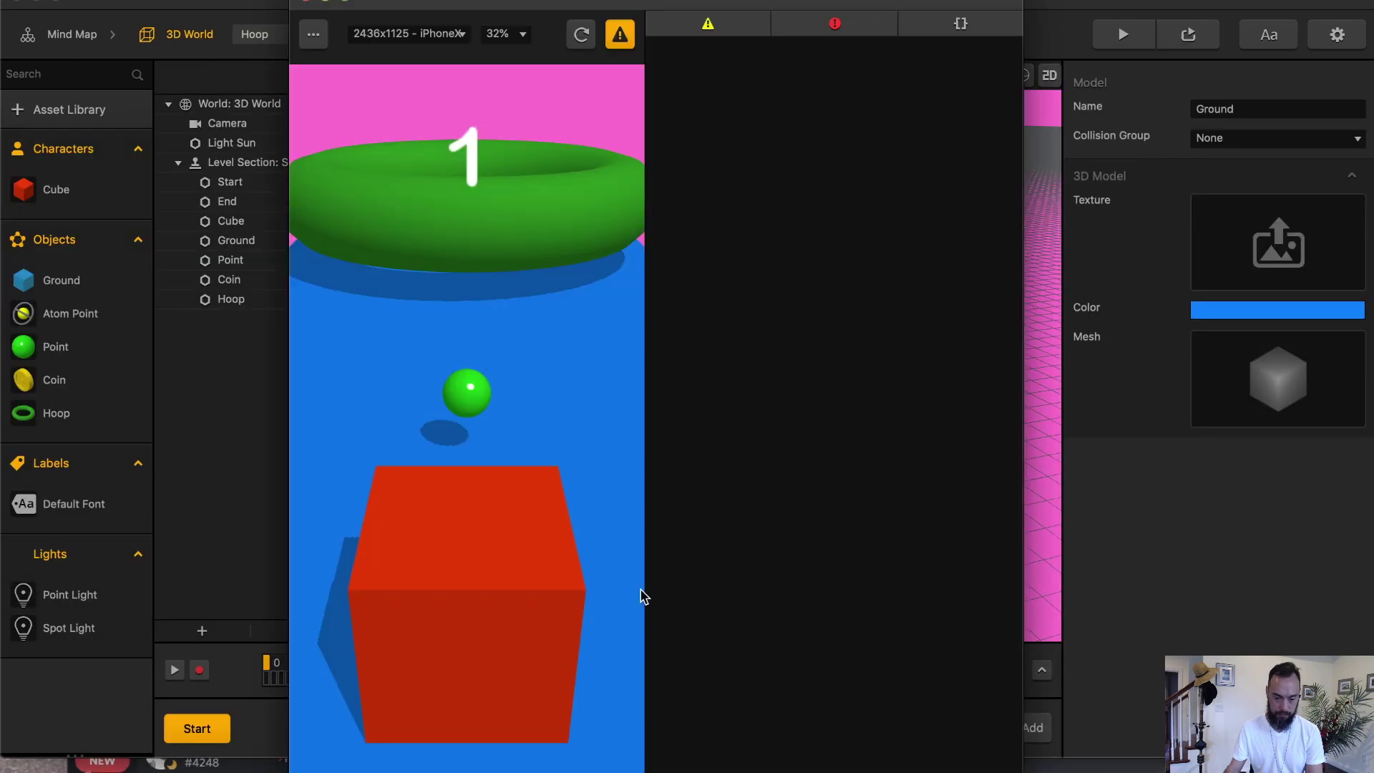
{"action": "left_click", "coordinate": [513, 619]}
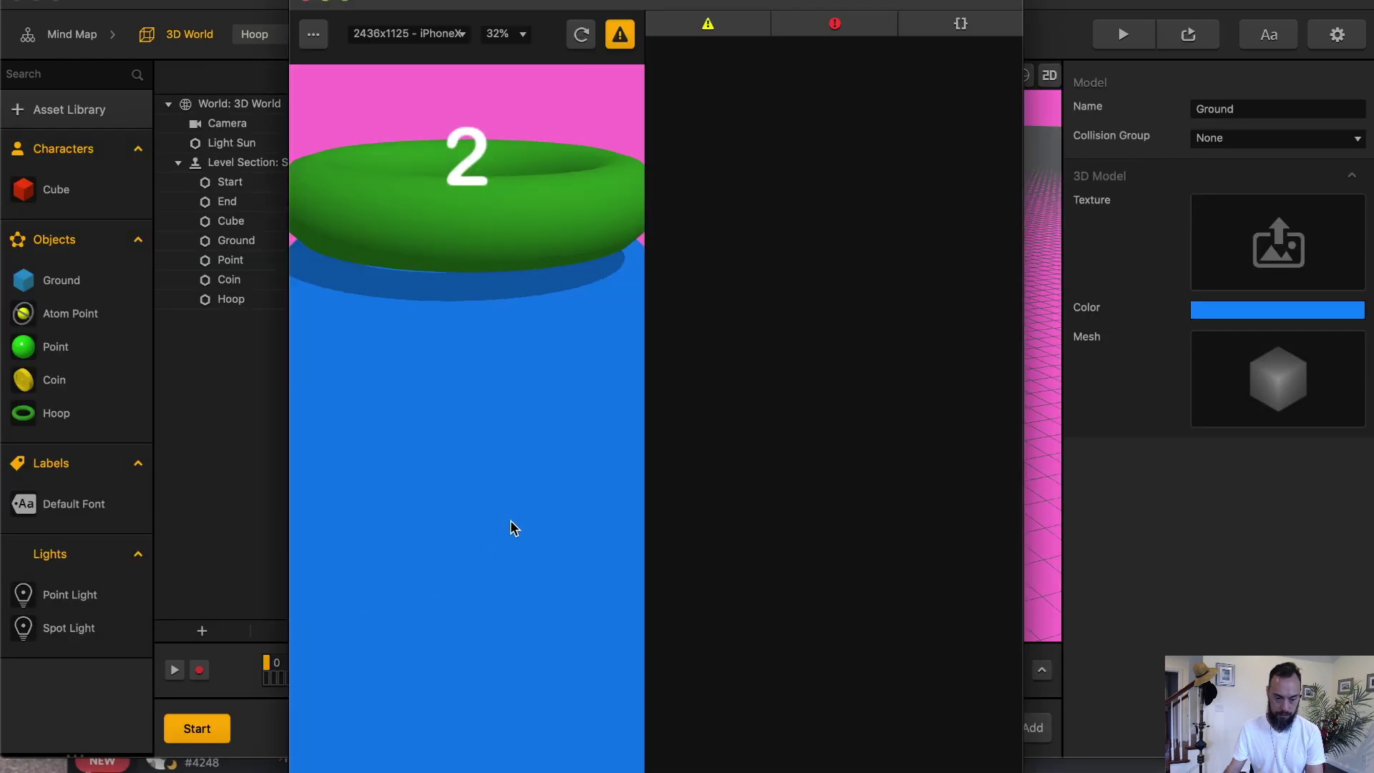
{"action": "left_click", "coordinate": [581, 32]}
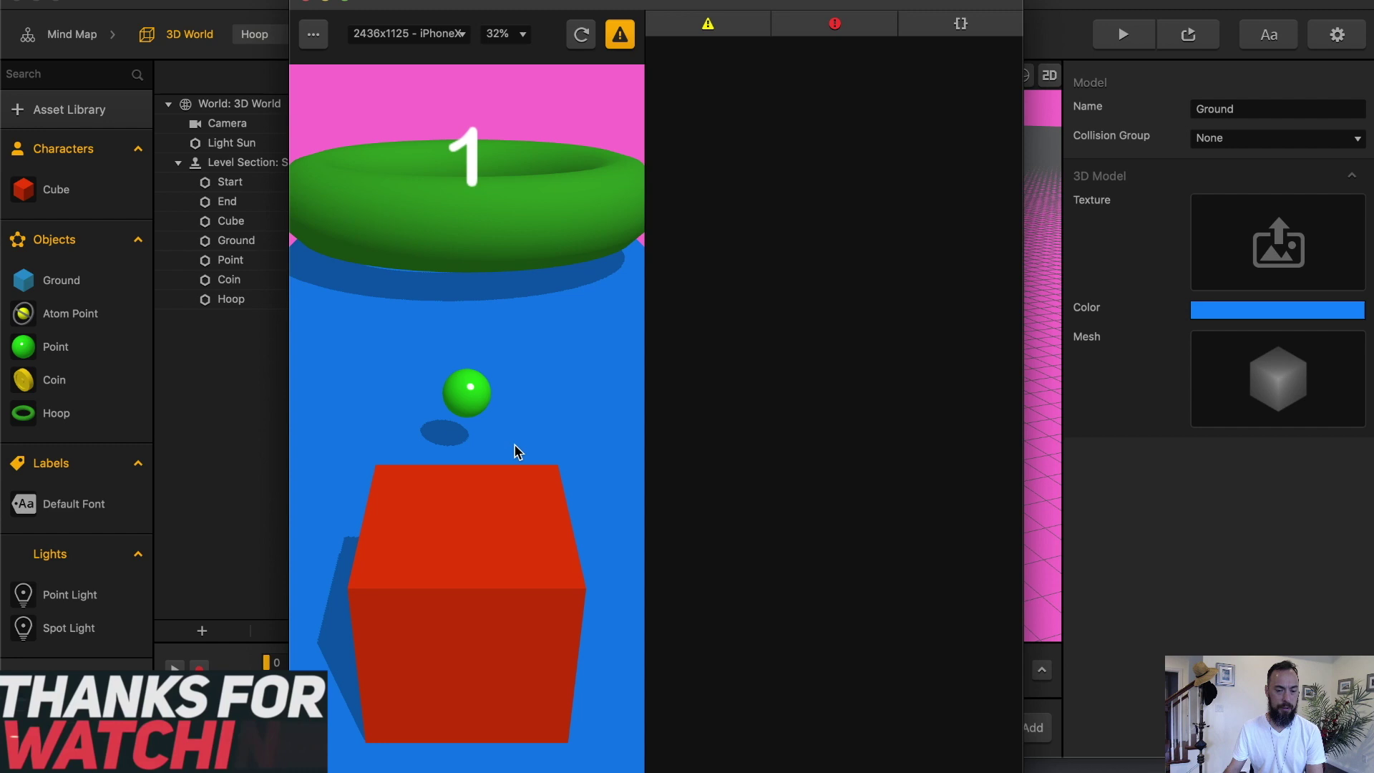
{"action": "left_click", "coordinate": [470, 612]}
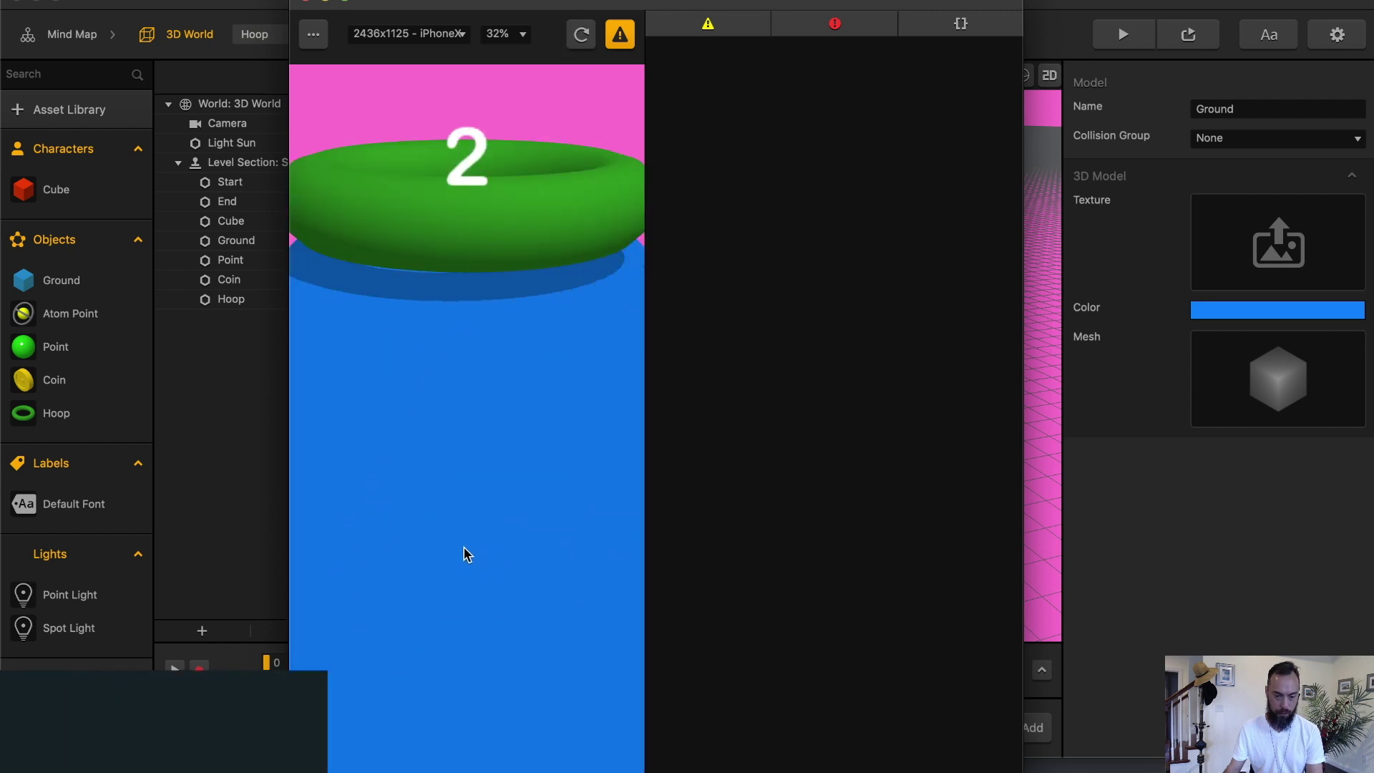
{"action": "left_click", "coordinate": [306, 1]}
{"action": "left_click", "coordinate": [616, 327]}
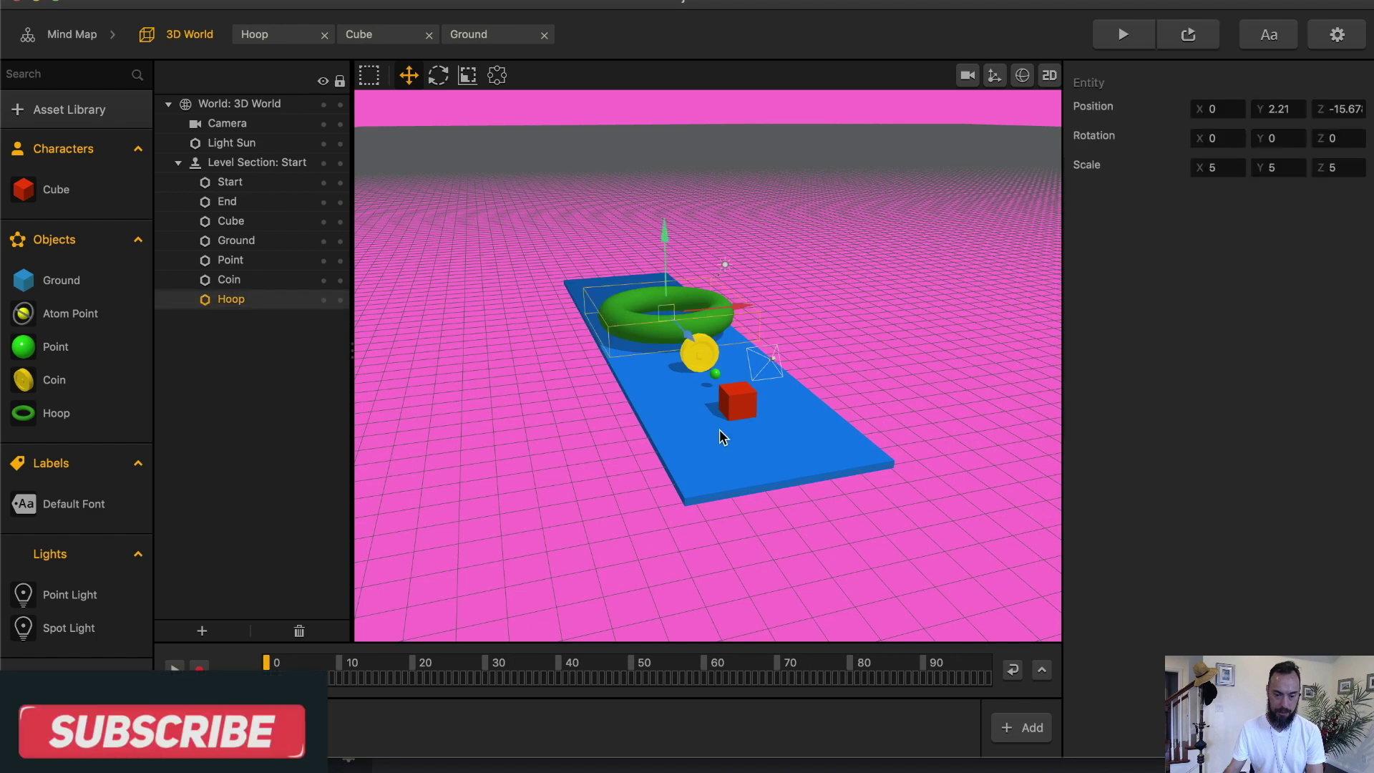
{"action": "left_click", "coordinate": [746, 401]}
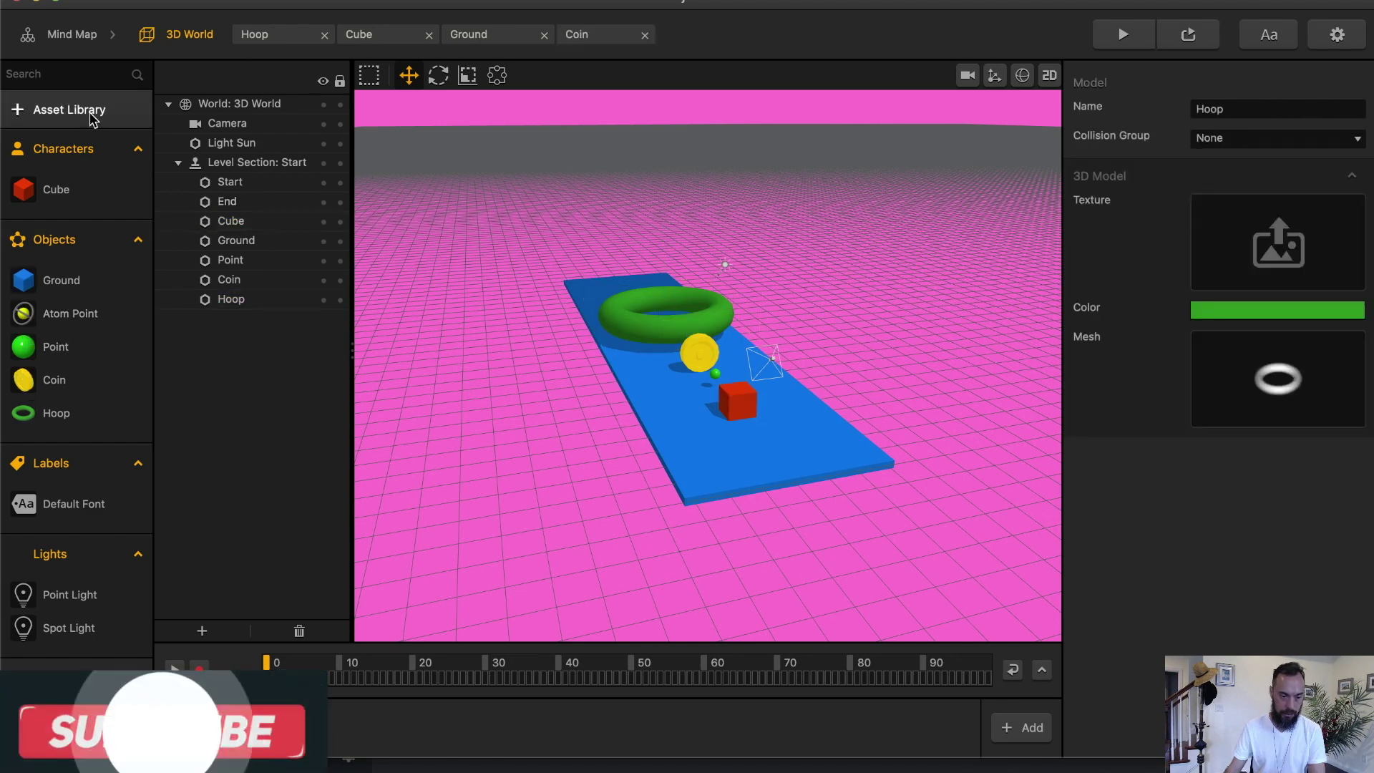
Add the ready-made Enemy asset from the Asset Library to the 3D World's objects and select it.
{"action": "left_click", "coordinate": [92, 115]}
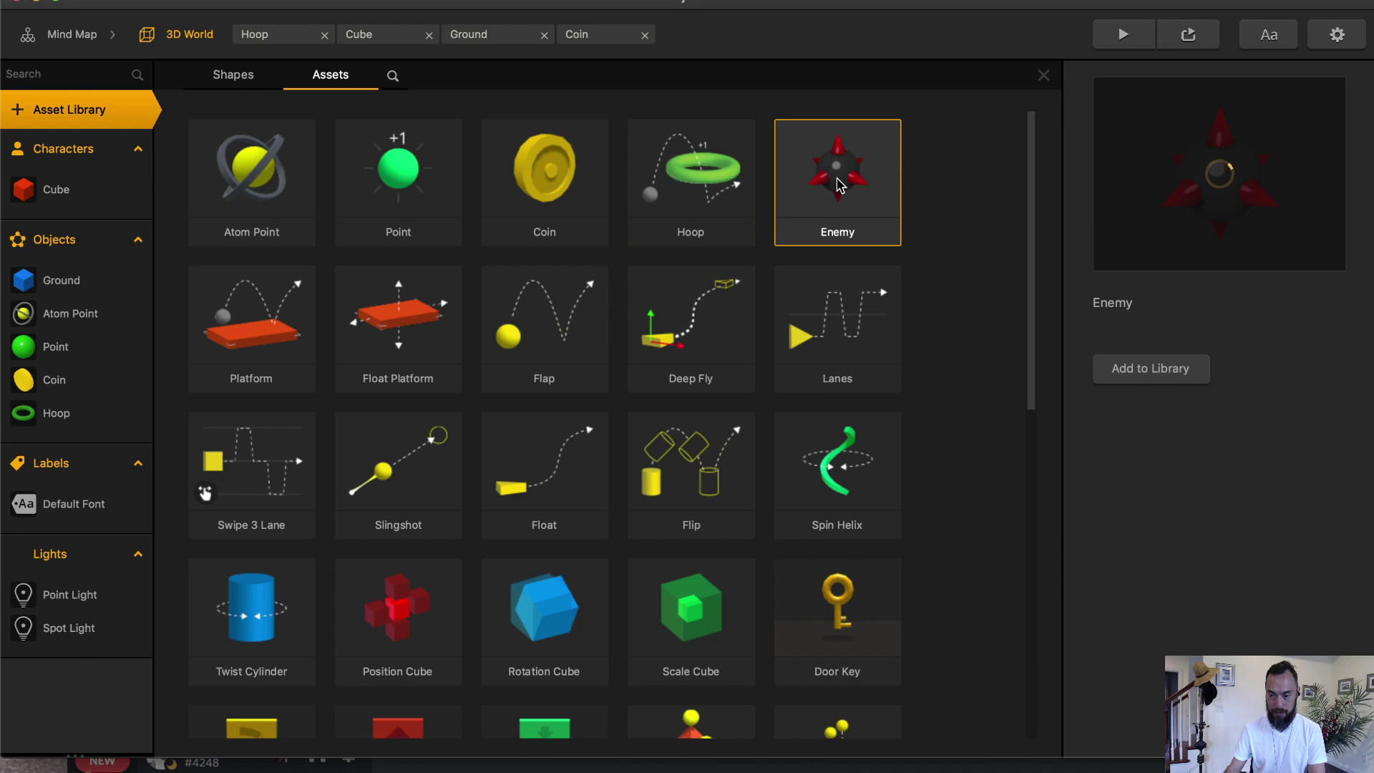
{"action": "left_click_drag", "start_coordinate": [840, 186], "coordinate": [67, 445]}
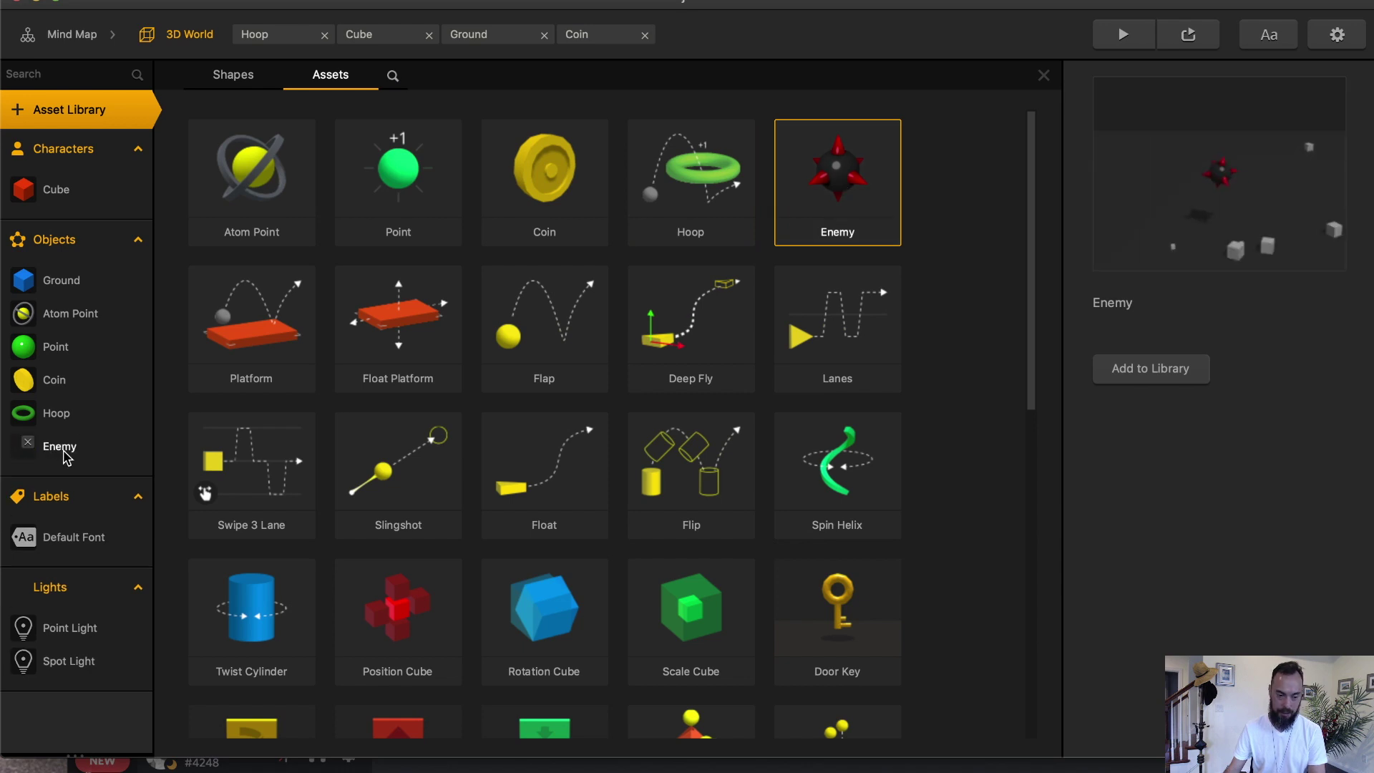
{"action": "left_click", "coordinate": [63, 449]}
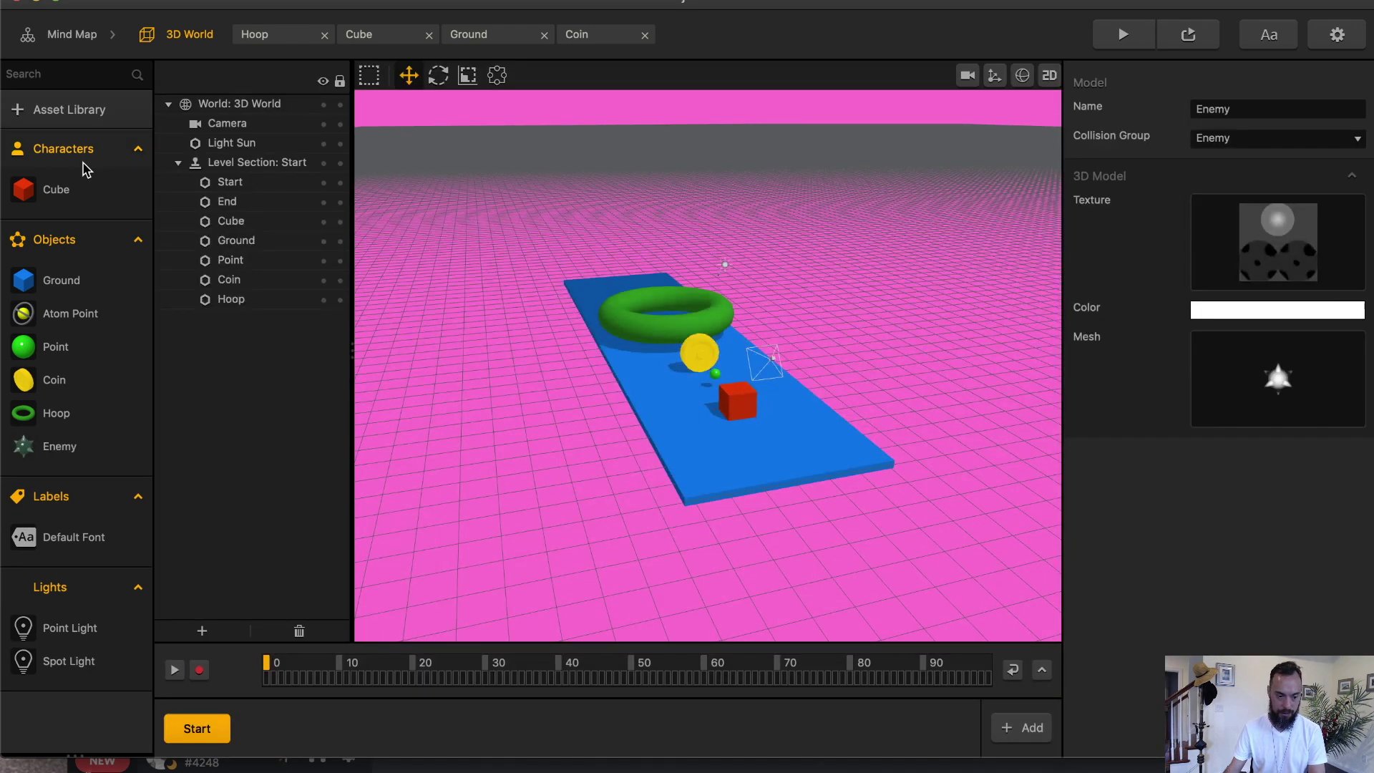
Open the Enemy's node map and examine its Start, Rotate and 3D Model nodes, including the model's texture and mesh.
{"action": "double_click", "coordinate": [63, 449]}
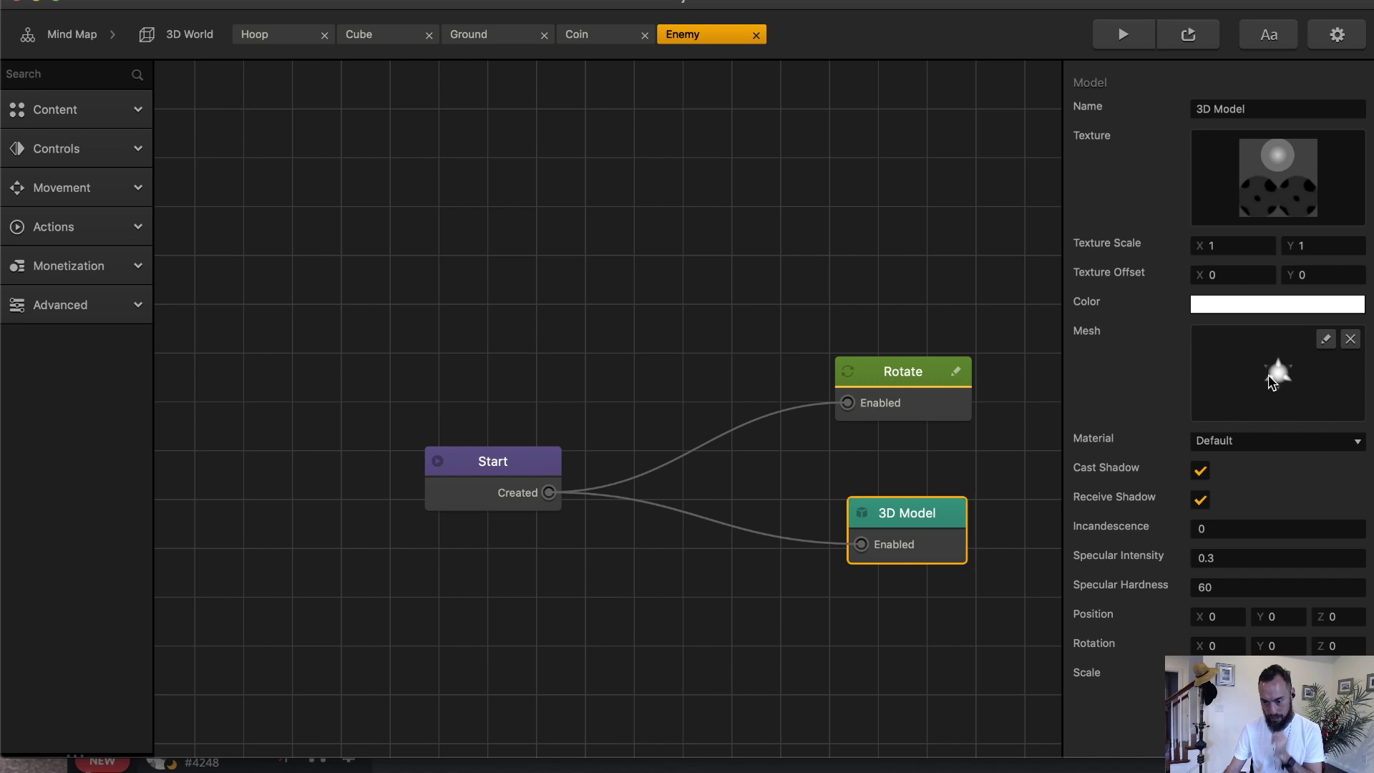
{"action": "mouse_move", "coordinate": [1337, 146]}
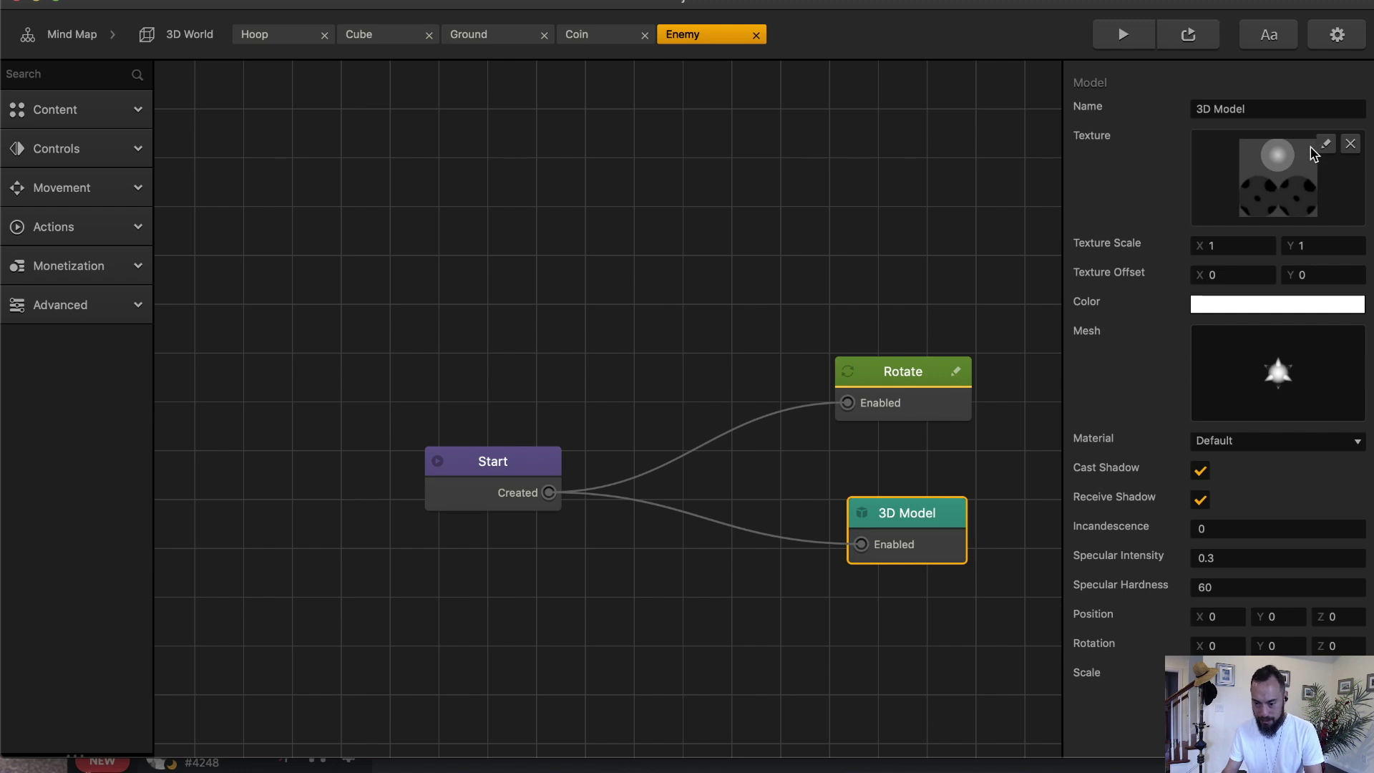
{"action": "mouse_move", "coordinate": [1268, 370]}
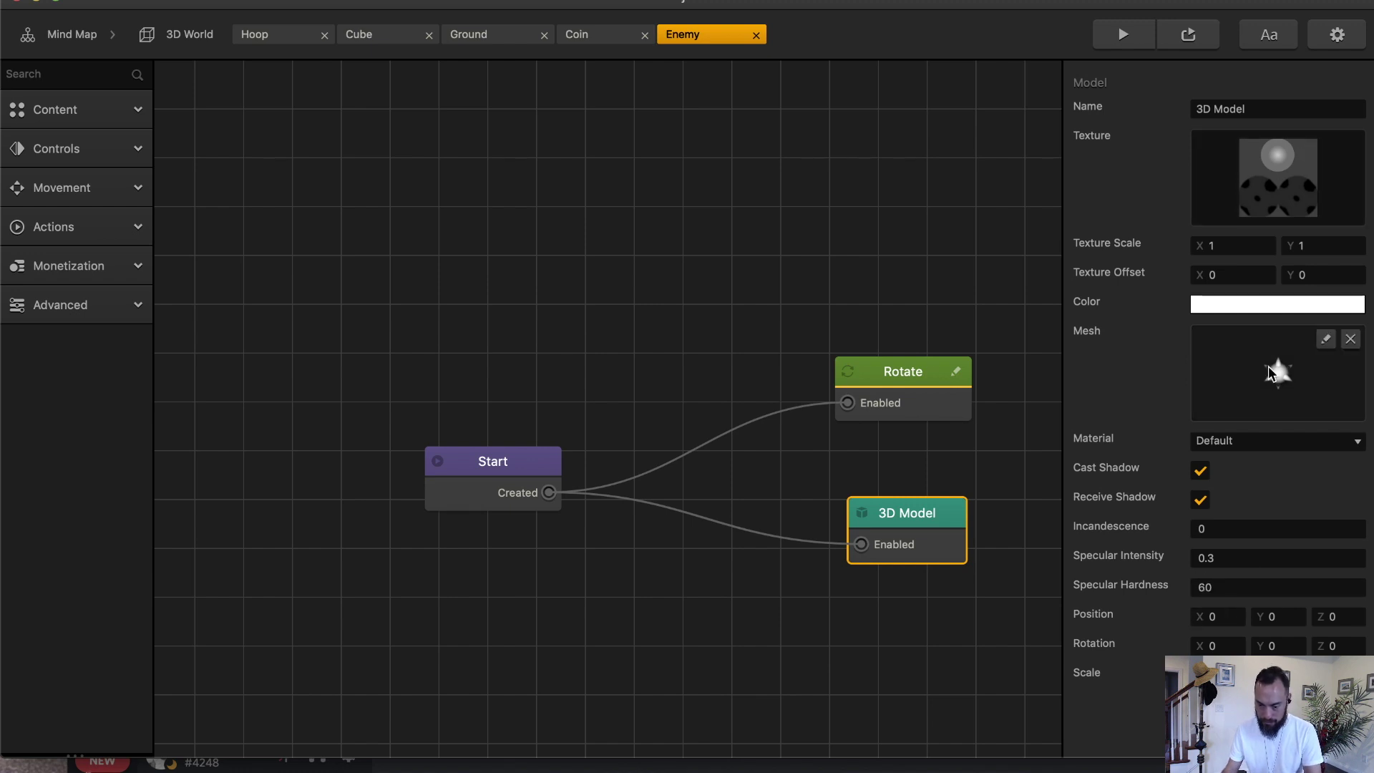
{"action": "left_click", "coordinate": [894, 373]}
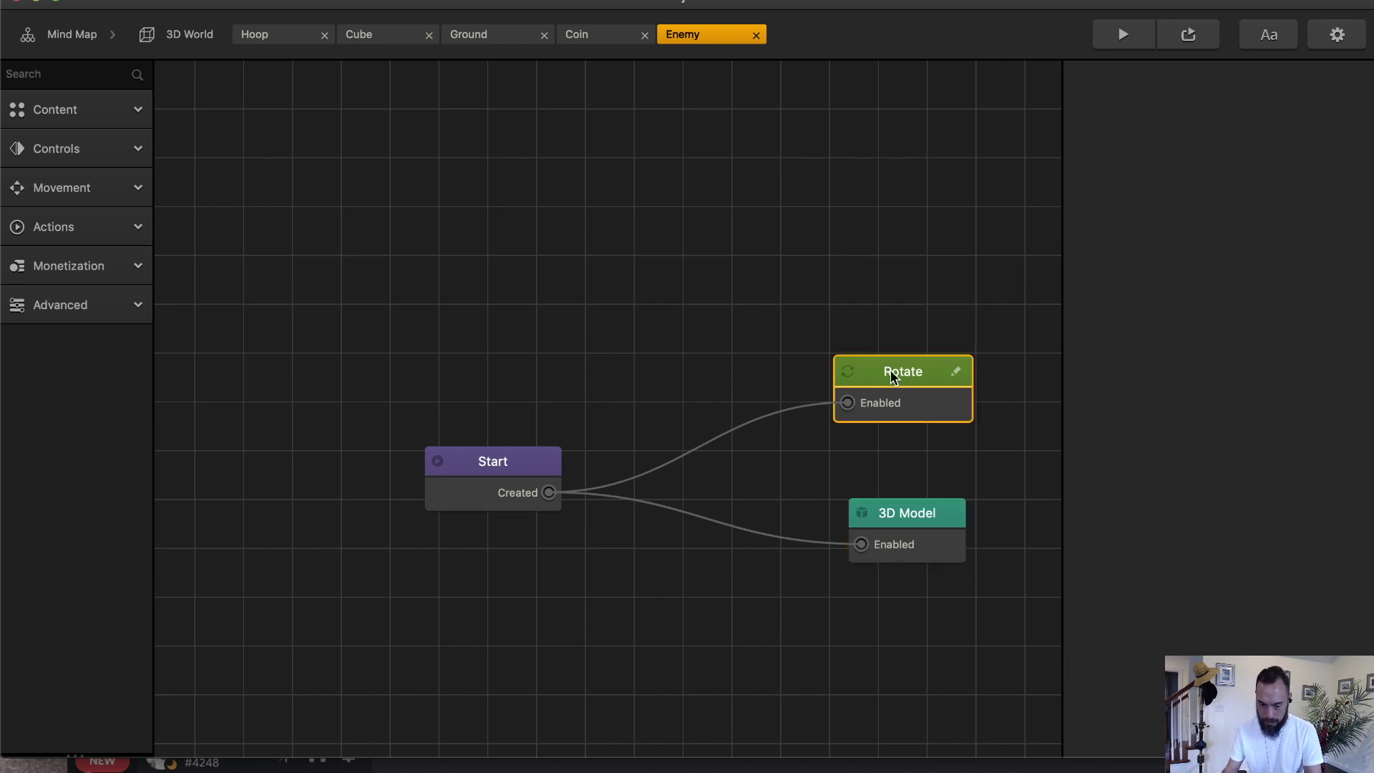
{"action": "left_click", "coordinate": [492, 487]}
{"action": "left_click", "coordinate": [894, 510]}
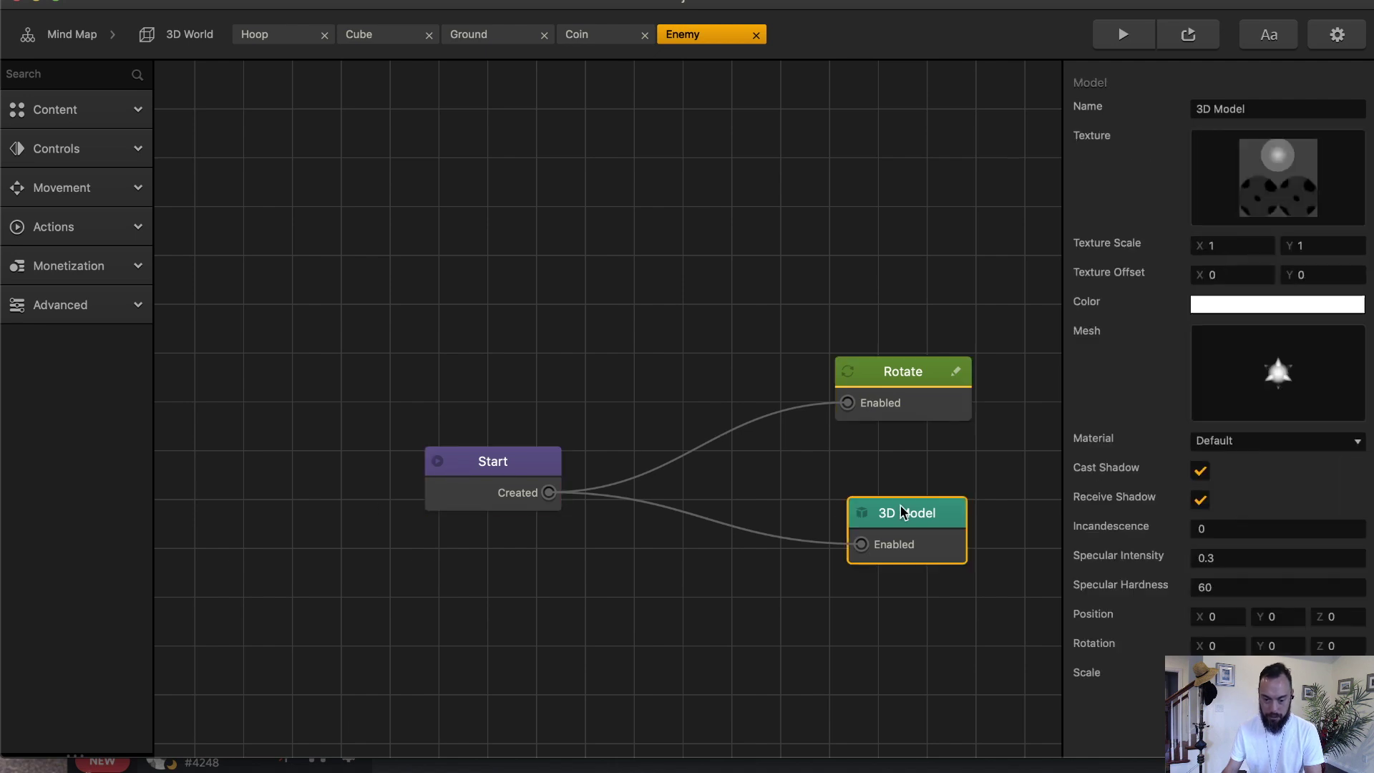
{"action": "left_click", "coordinate": [677, 396]}
{"action": "left_click_drag", "start_coordinate": [900, 520], "coordinate": [895, 516]}
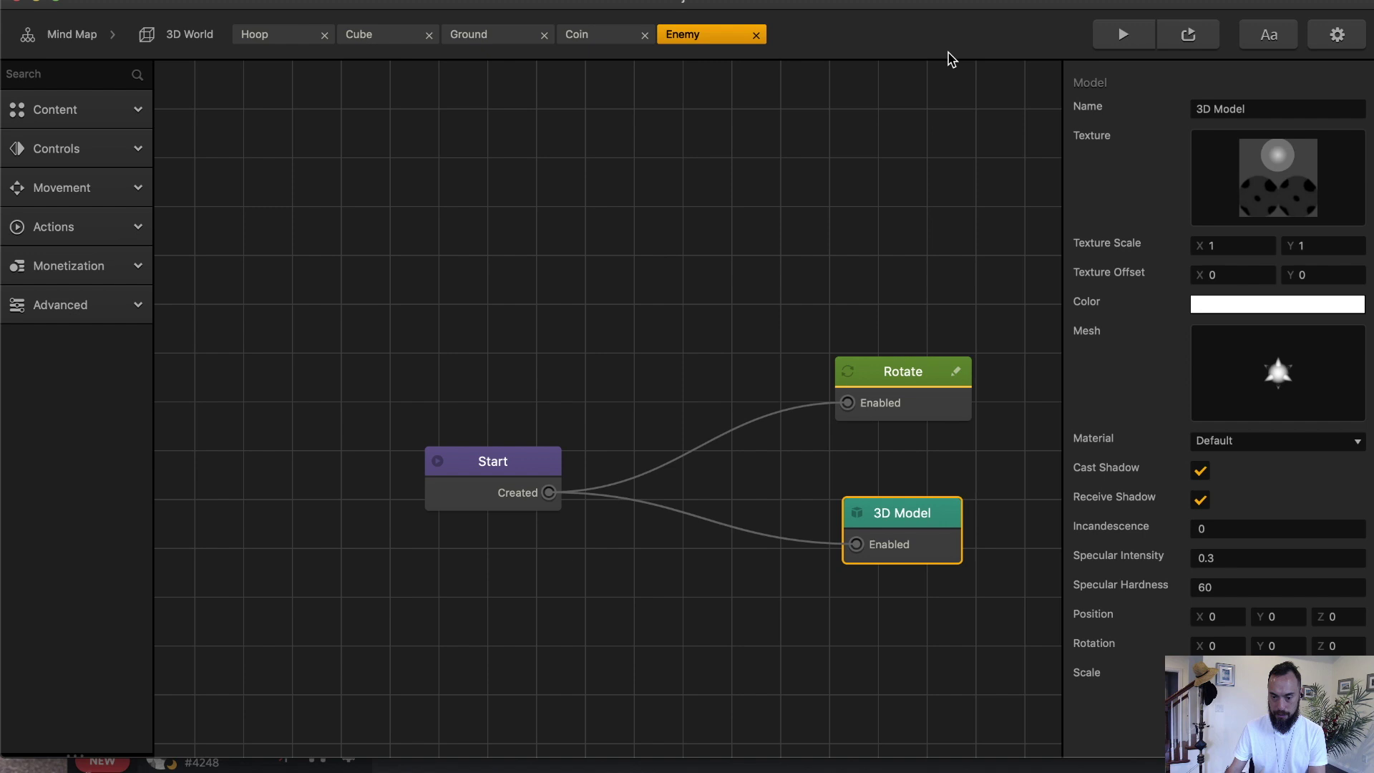
Tint the Enemy in the 3D World pink and check its look in the preview while moving the cube.
{"action": "left_click", "coordinate": [171, 39]}
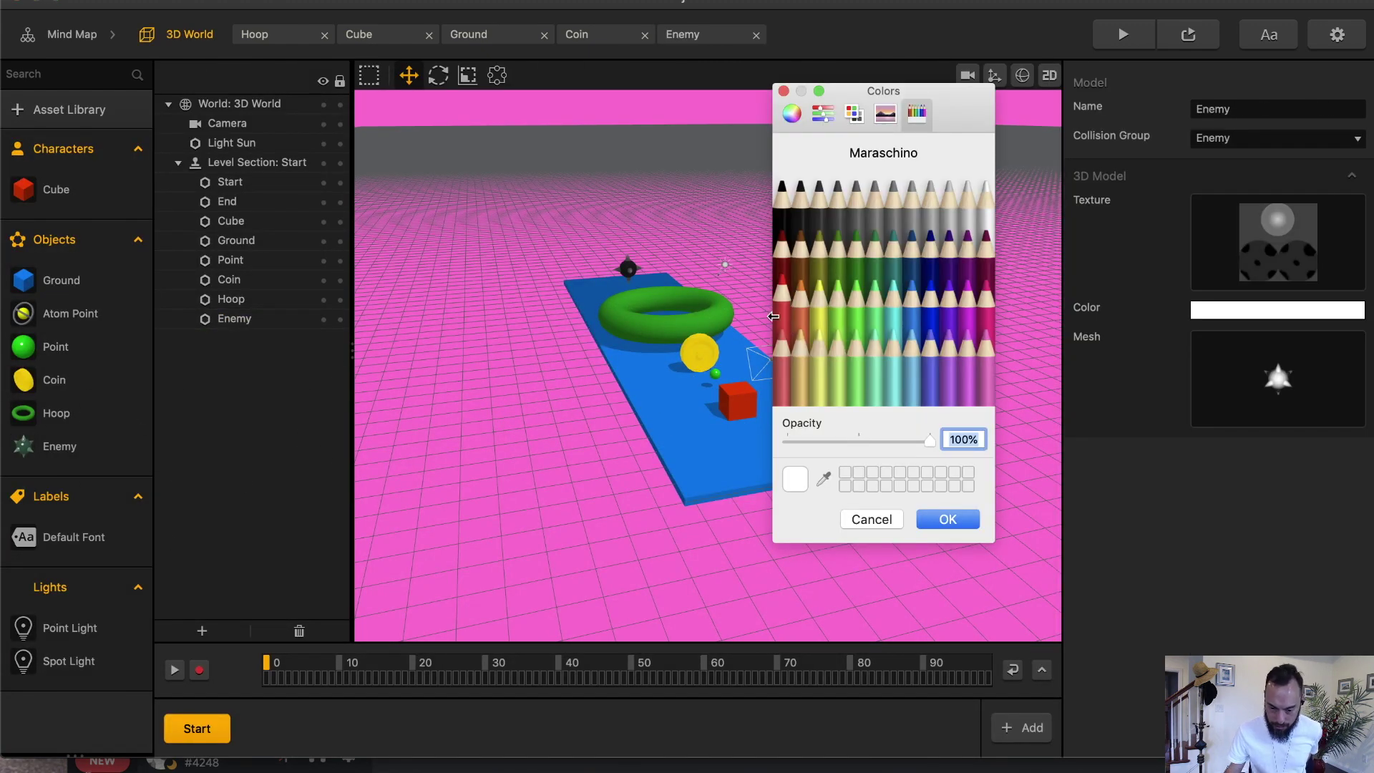
{"action": "left_click", "coordinate": [779, 319]}
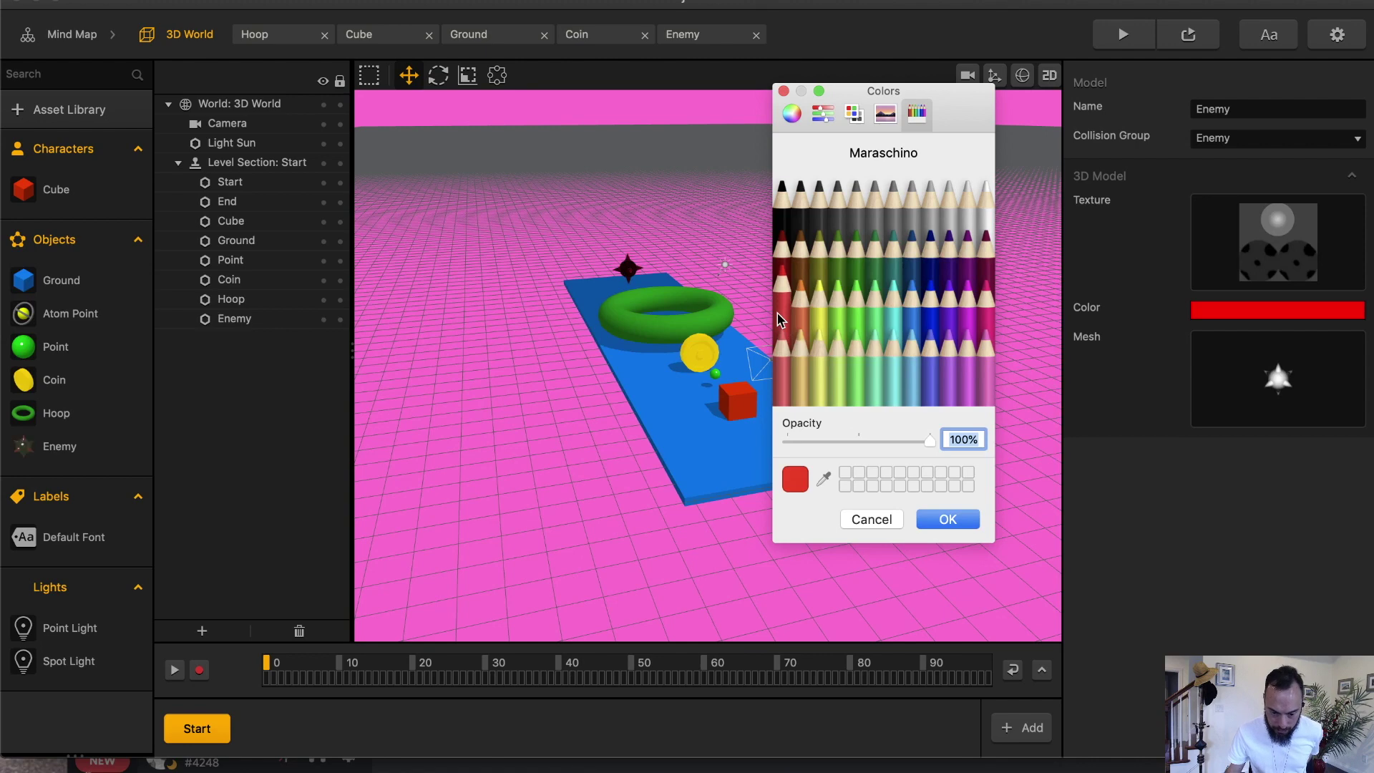
{"action": "left_click", "coordinate": [1122, 34]}
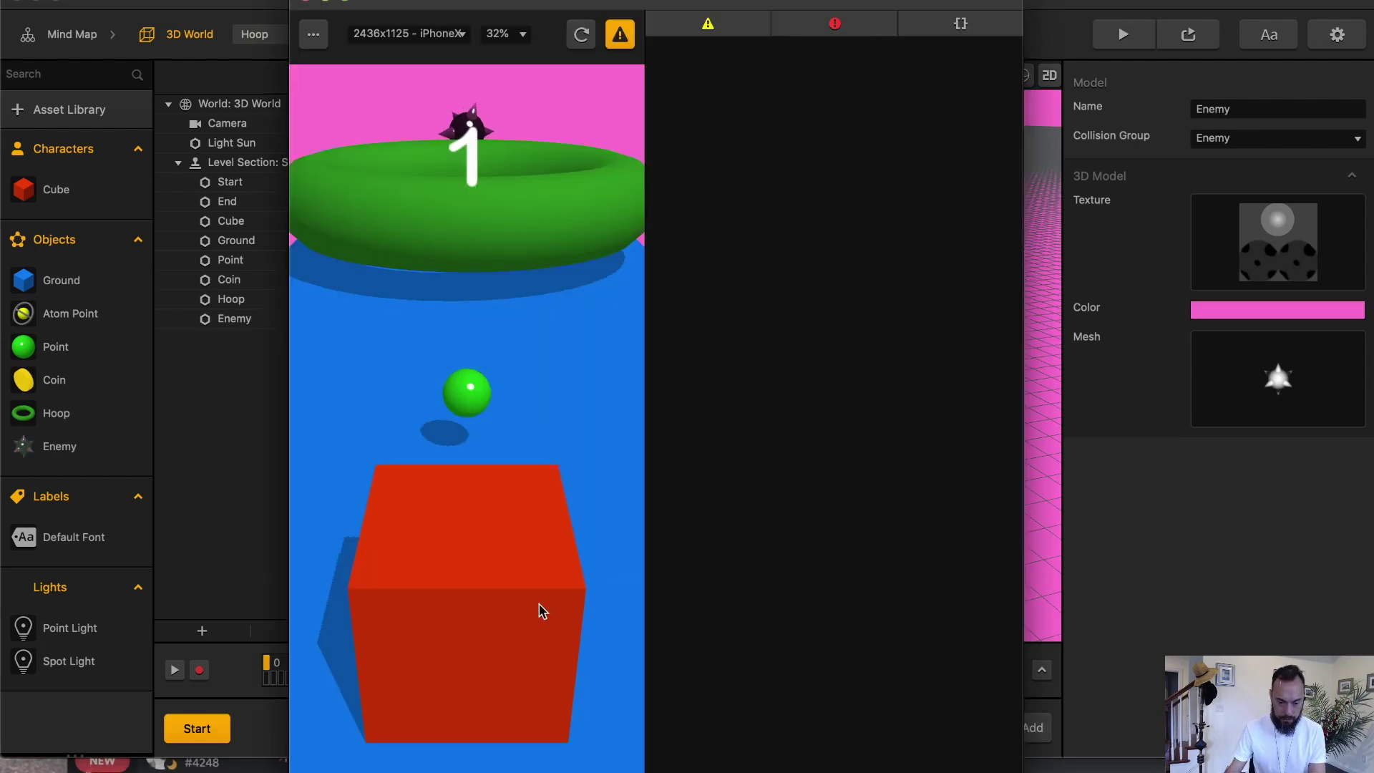
{"action": "left_click_drag", "start_coordinate": [539, 605], "coordinate": [540, 560]}
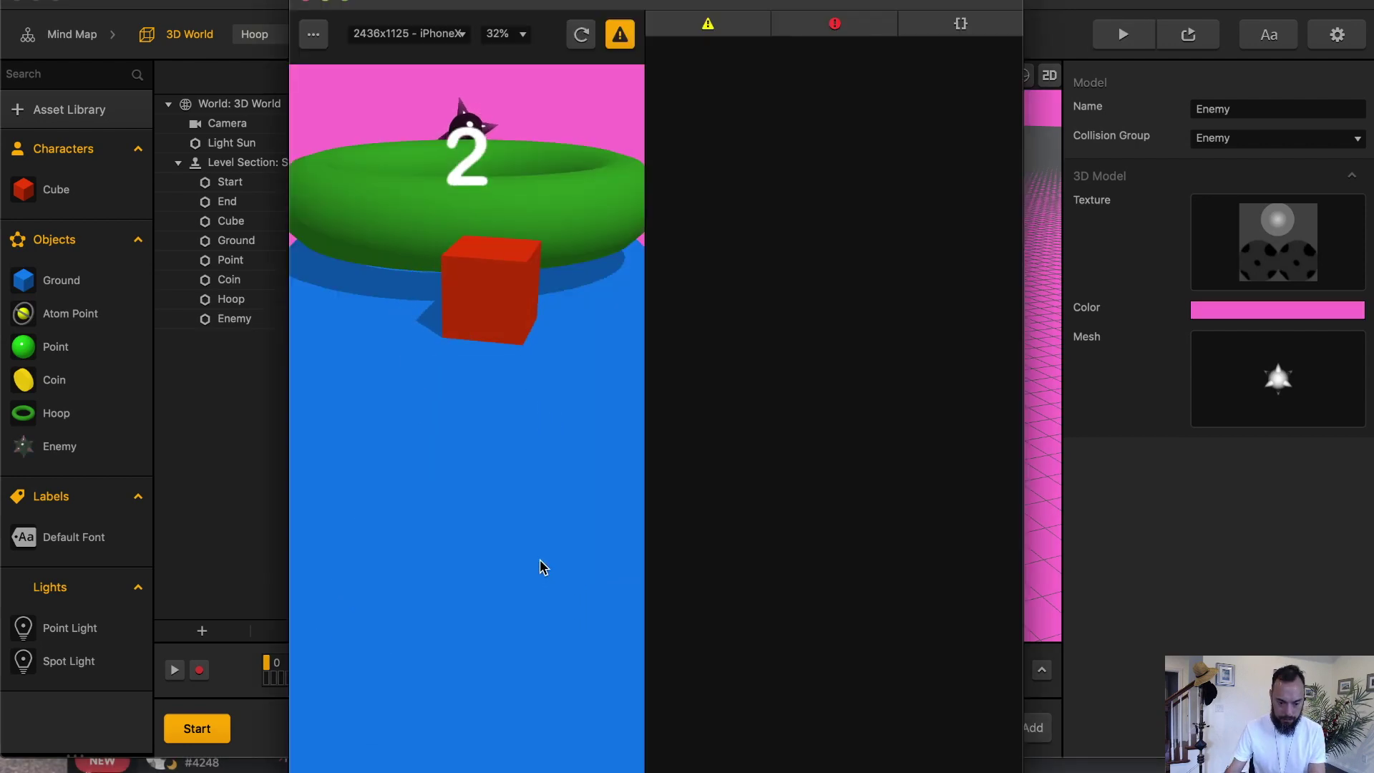
{"action": "left_click", "coordinate": [306, 2]}
Set the physics type of the Cube's Start node to Kinematic.
{"action": "left_click", "coordinate": [85, 191]}
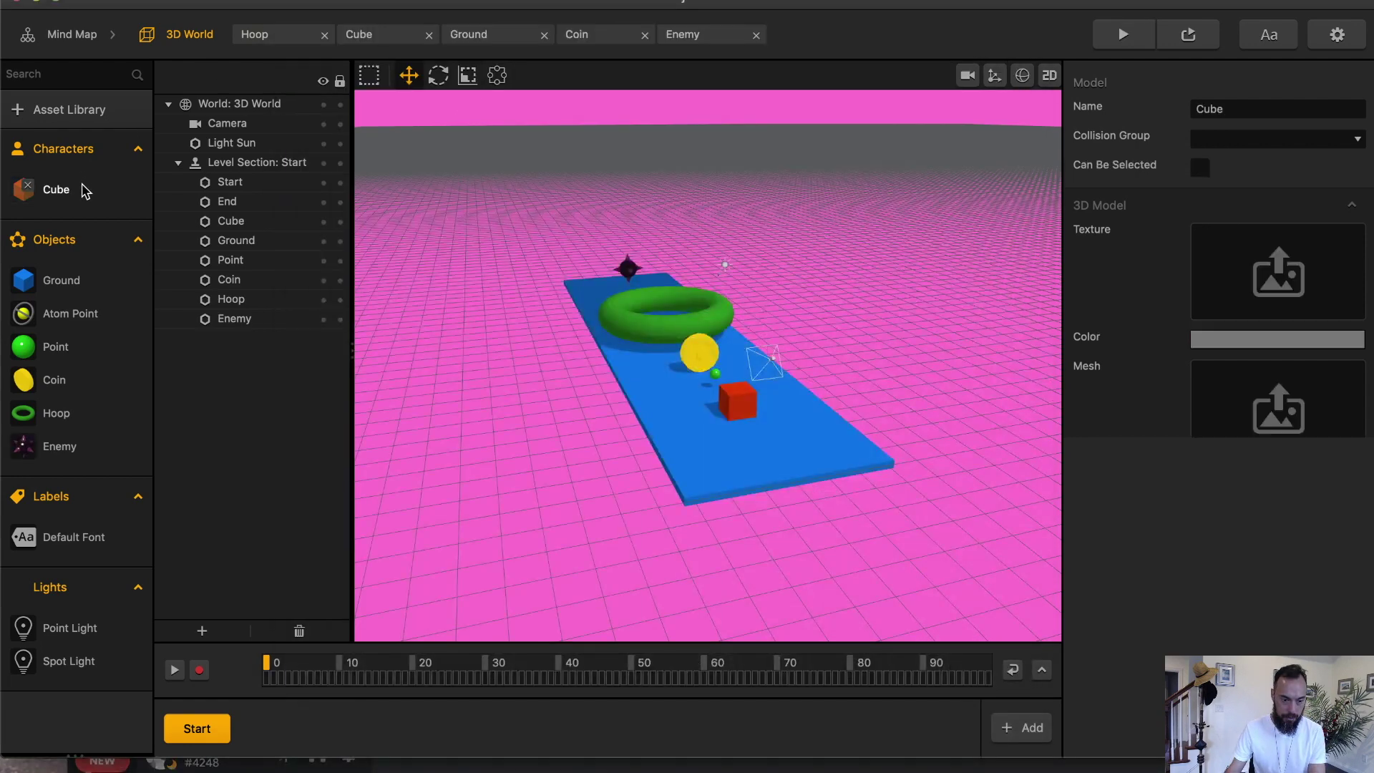
{"action": "double_click", "coordinate": [84, 190]}
{"action": "left_click", "coordinate": [1315, 320]}
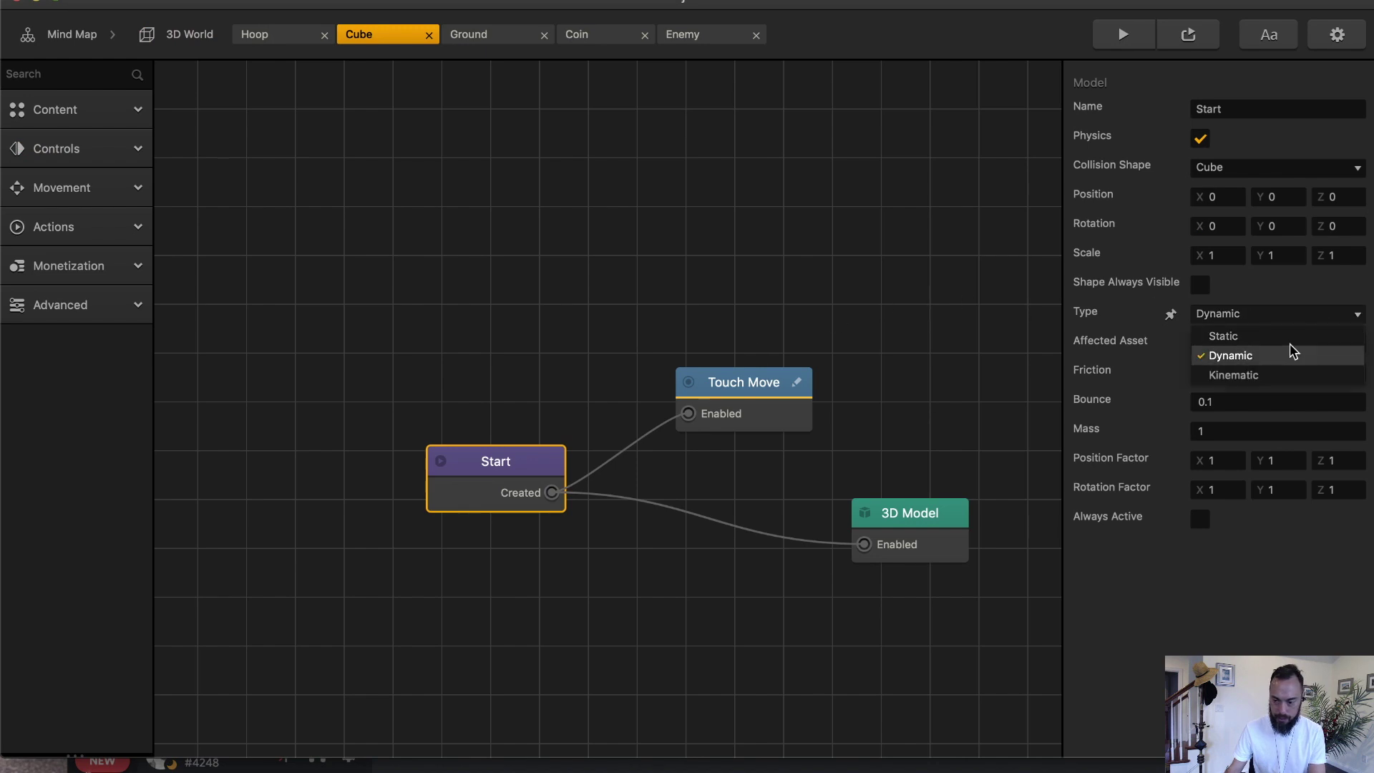
{"action": "left_click", "coordinate": [1281, 372]}
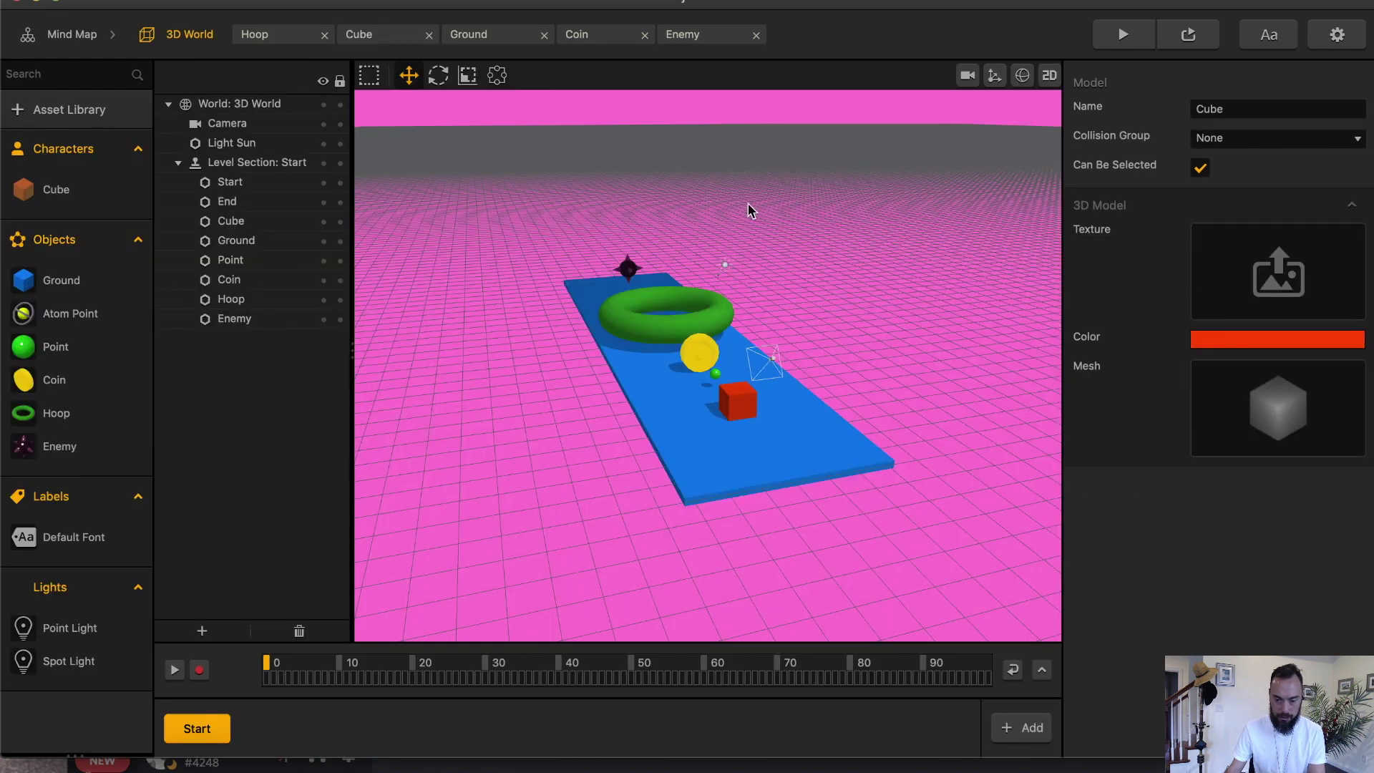
Check the scene through the camera view and set the Camera's Position Follow to Game Path.
{"action": "left_click", "coordinate": [967, 76]}
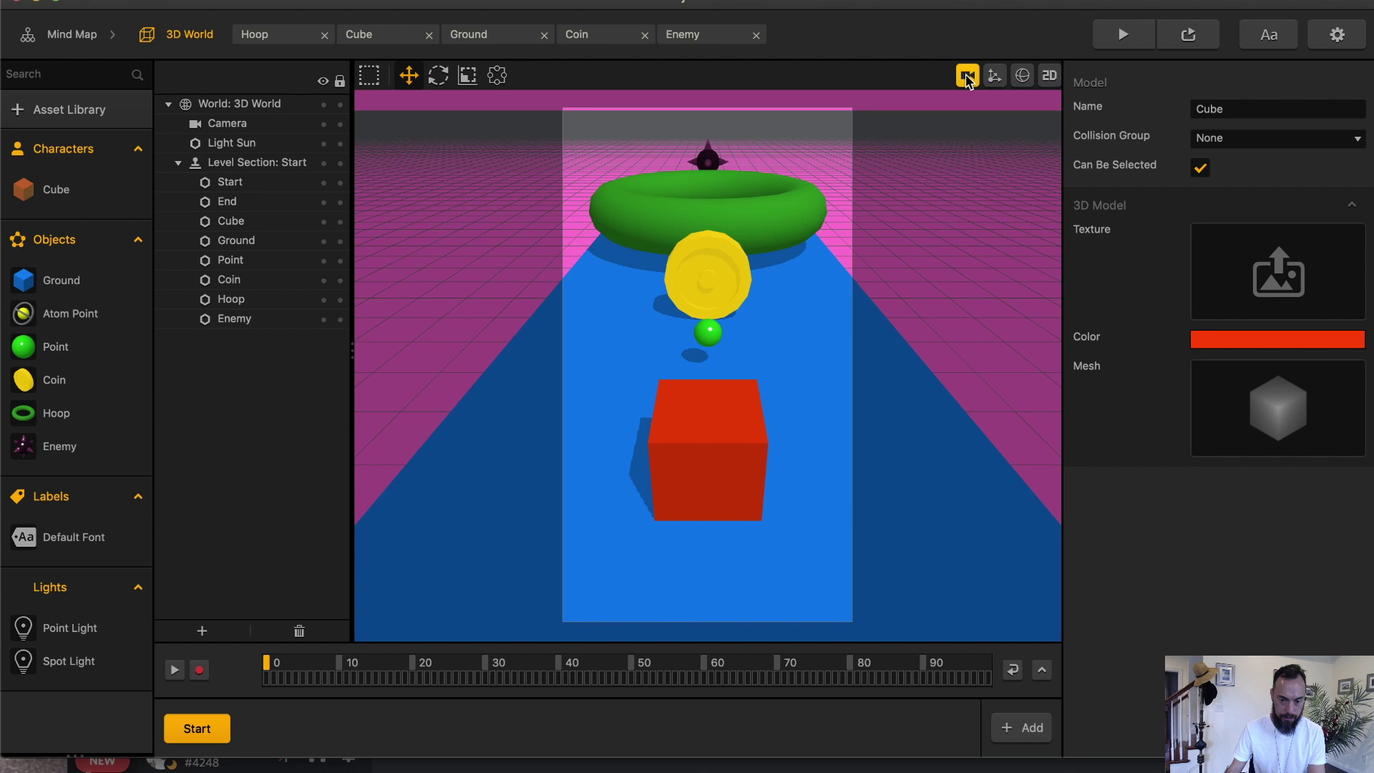
{"action": "left_click", "coordinate": [297, 124]}
{"action": "left_click", "coordinate": [1245, 255]}
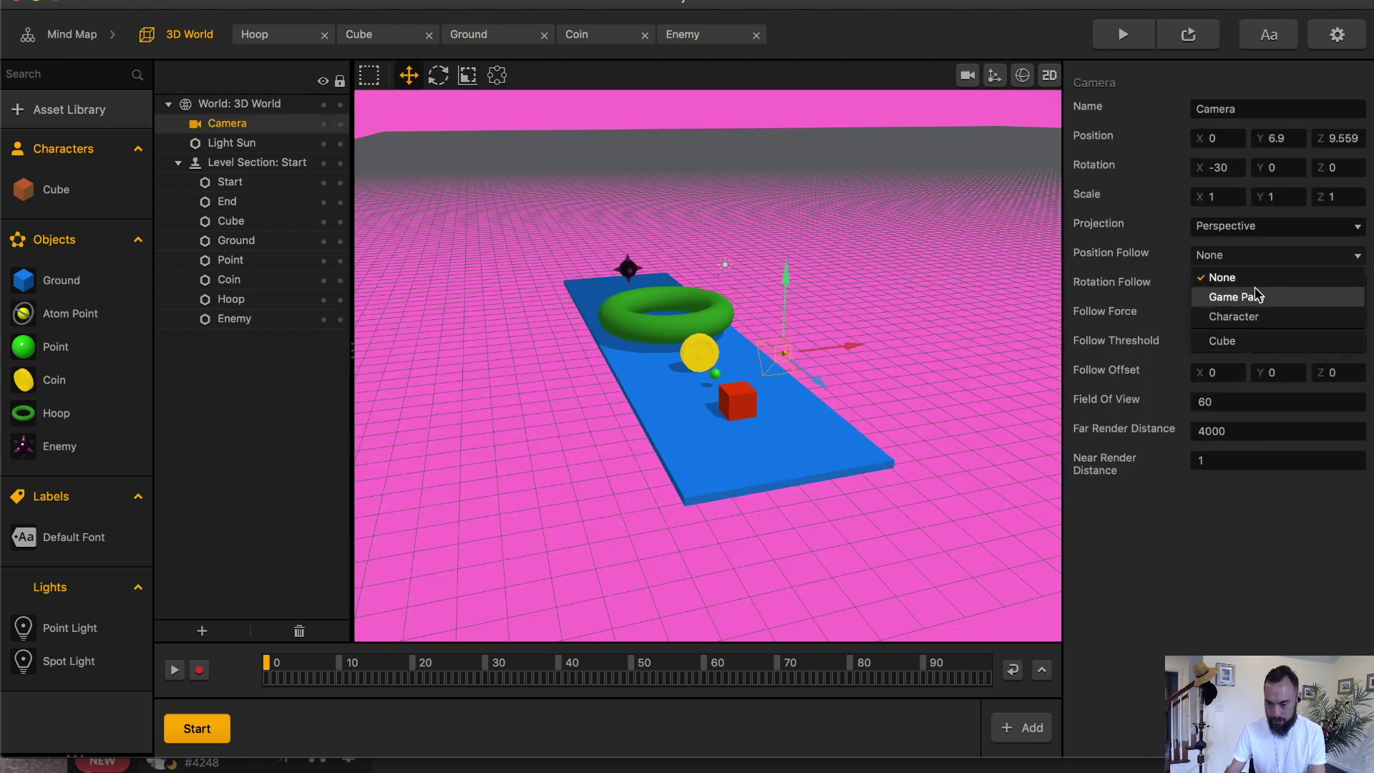
{"action": "left_click", "coordinate": [1245, 297]}
{"action": "left_click", "coordinate": [1235, 261]}
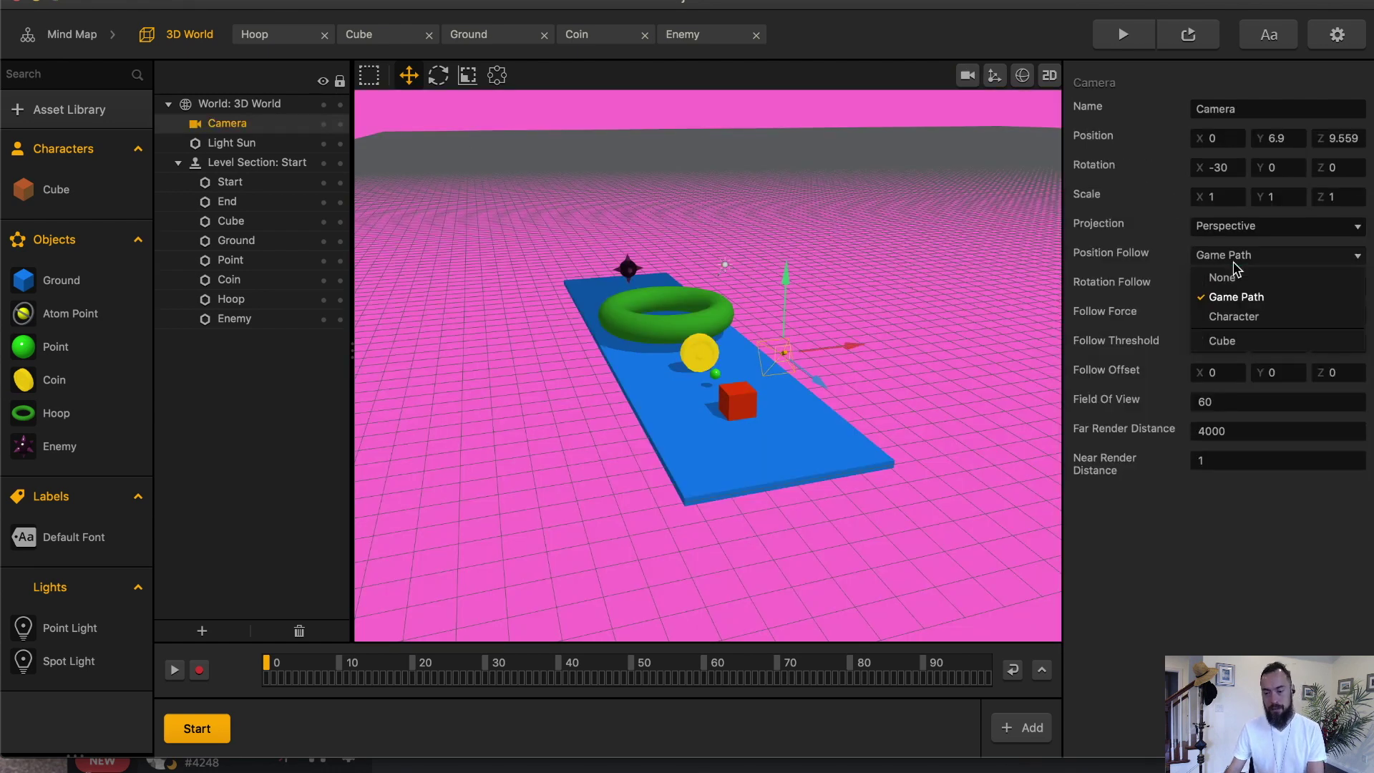
{"action": "left_click", "coordinate": [947, 275]}
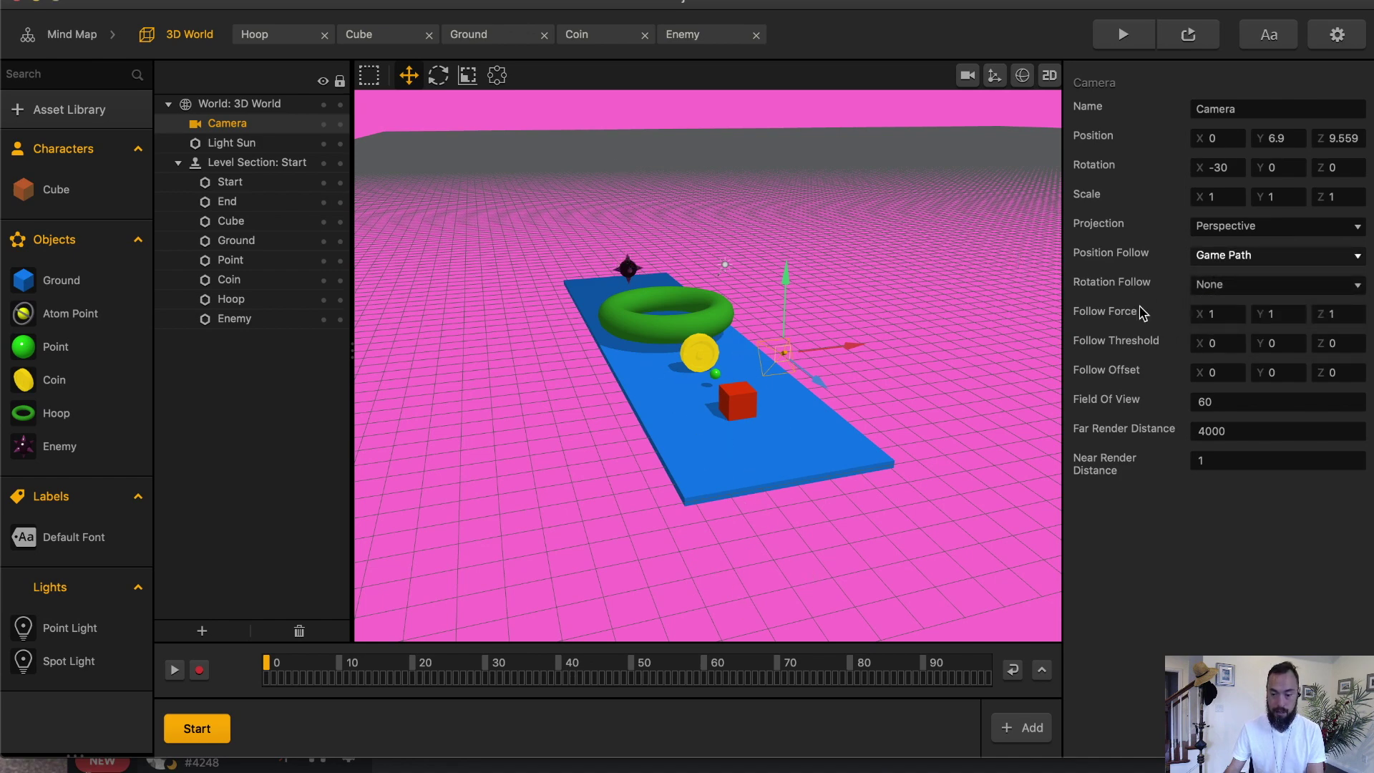
Try Character as the Camera's Position Follow and preview the cube moving through the Hoop toward the Enemy.
{"action": "left_click", "coordinate": [1233, 262]}
{"action": "left_click", "coordinate": [1233, 316]}
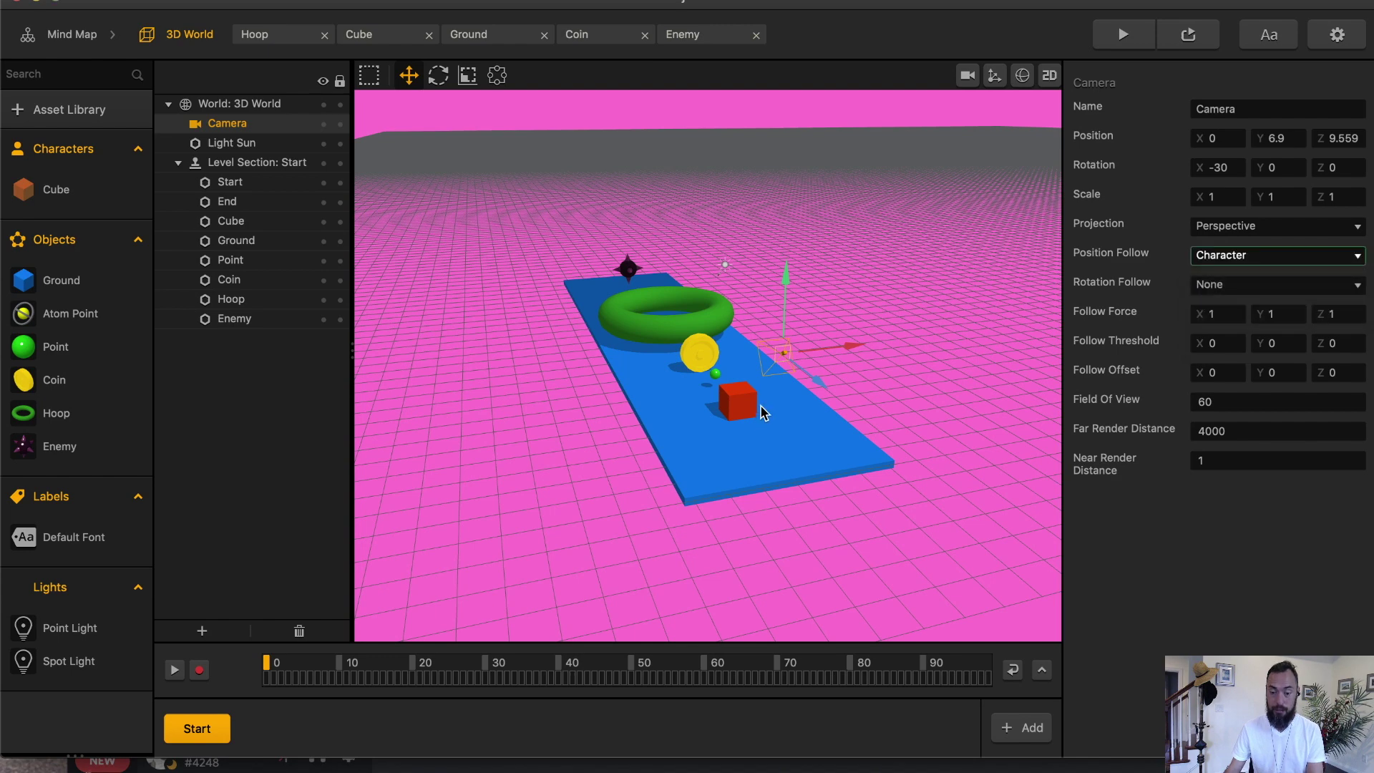
{"action": "left_click", "coordinate": [1123, 34]}
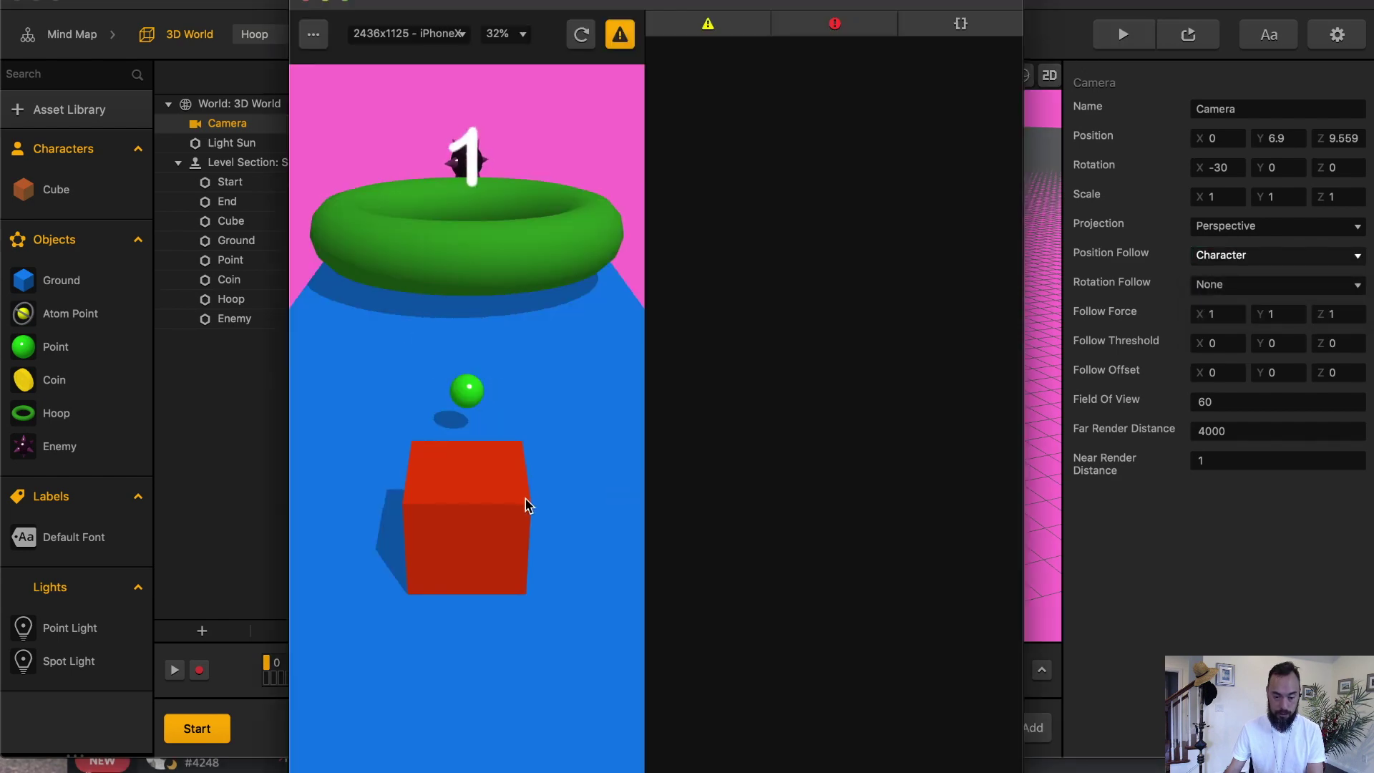
{"action": "mouse_move", "coordinate": [525, 502]}
{"action": "left_mouse_down"}
{"action": "mouse_move", "coordinate": [343, 489]}
{"action": "mouse_move", "coordinate": [669, 513]}
{"action": "mouse_move", "coordinate": [481, 515]}
{"action": "mouse_move", "coordinate": [545, 503]}
{"action": "mouse_move", "coordinate": [521, 229]}
{"action": "left_mouse_up"}
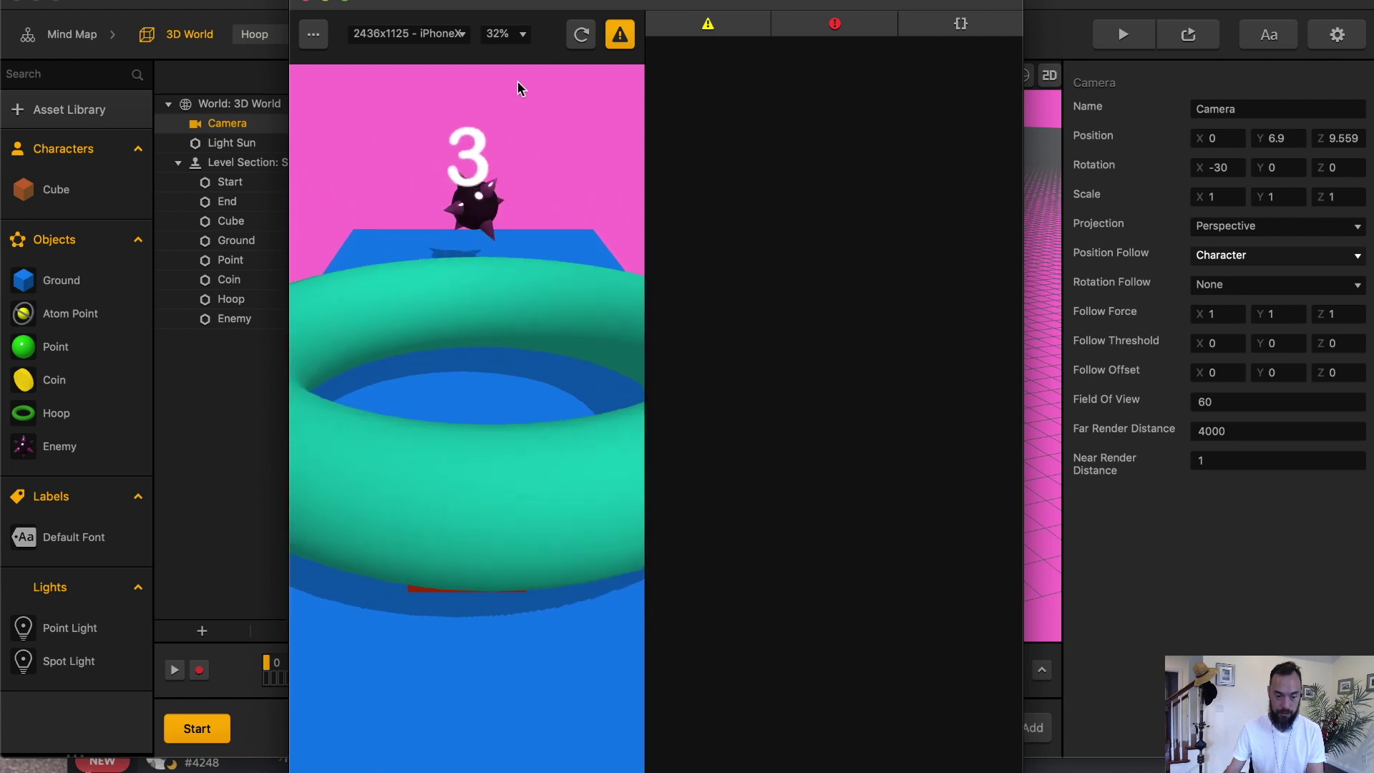
{"action": "left_click_drag", "start_coordinate": [542, 492], "coordinate": [505, 303]}
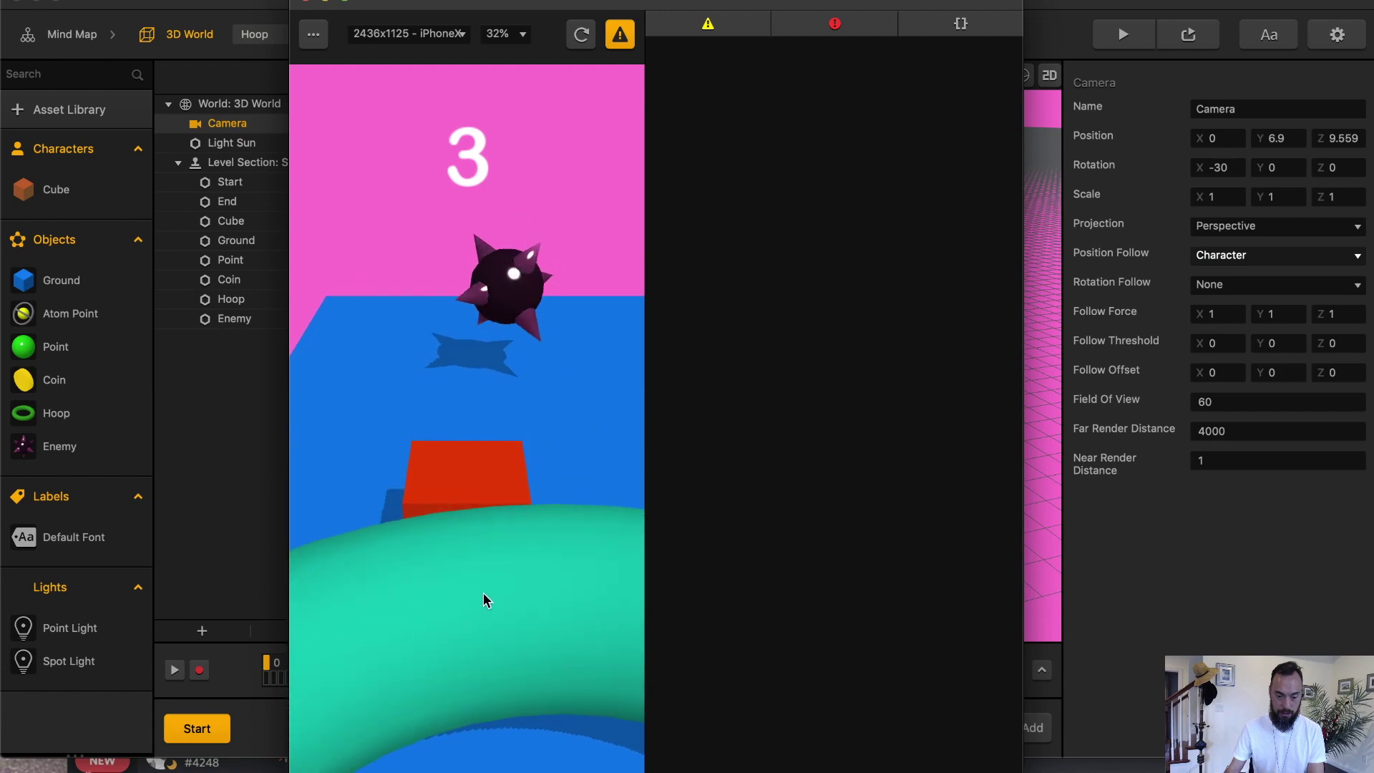
{"action": "mouse_move", "coordinate": [509, 395]}
{"action": "left_mouse_down"}
{"action": "mouse_move", "coordinate": [508, 483]}
{"action": "mouse_move", "coordinate": [504, 325]}
{"action": "mouse_move", "coordinate": [521, 707]}
{"action": "left_mouse_up"}
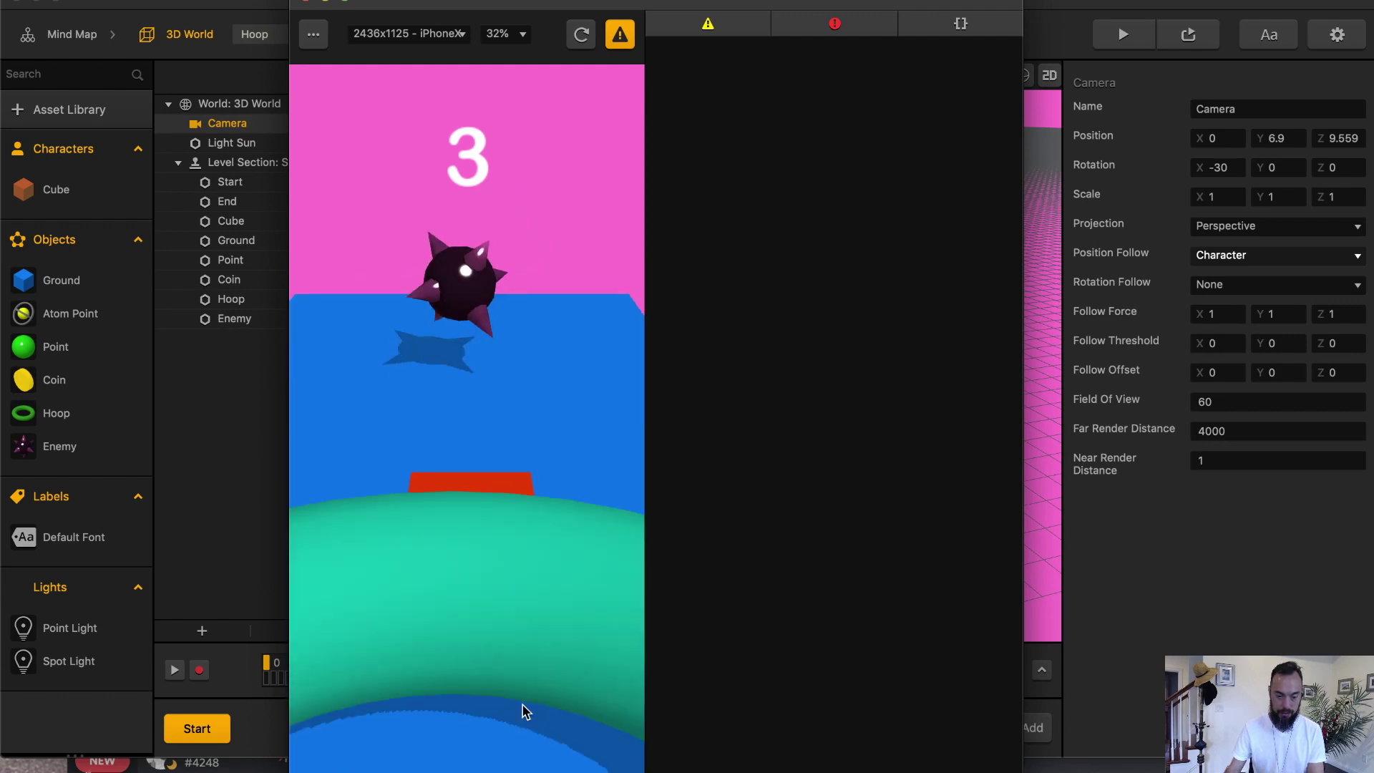
{"action": "left_click", "coordinate": [307, 3]}
Set the Camera's Position Follow to Game Path and reframe it at about X 0.212, Y 13.834, Z 12.68, tilted -37 degrees.
{"action": "left_click", "coordinate": [1261, 269]}
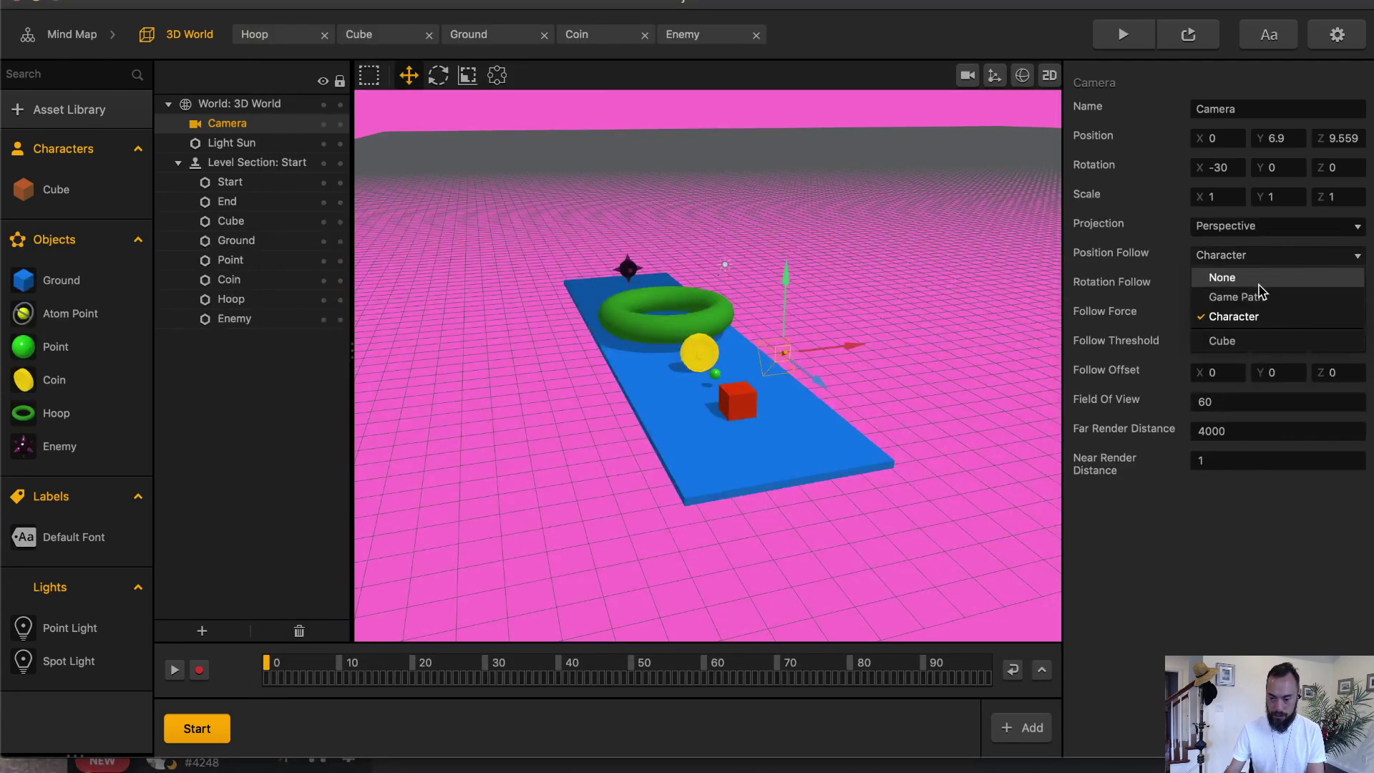
{"action": "left_click", "coordinate": [1255, 294]}
{"action": "left_click", "coordinate": [967, 75]}
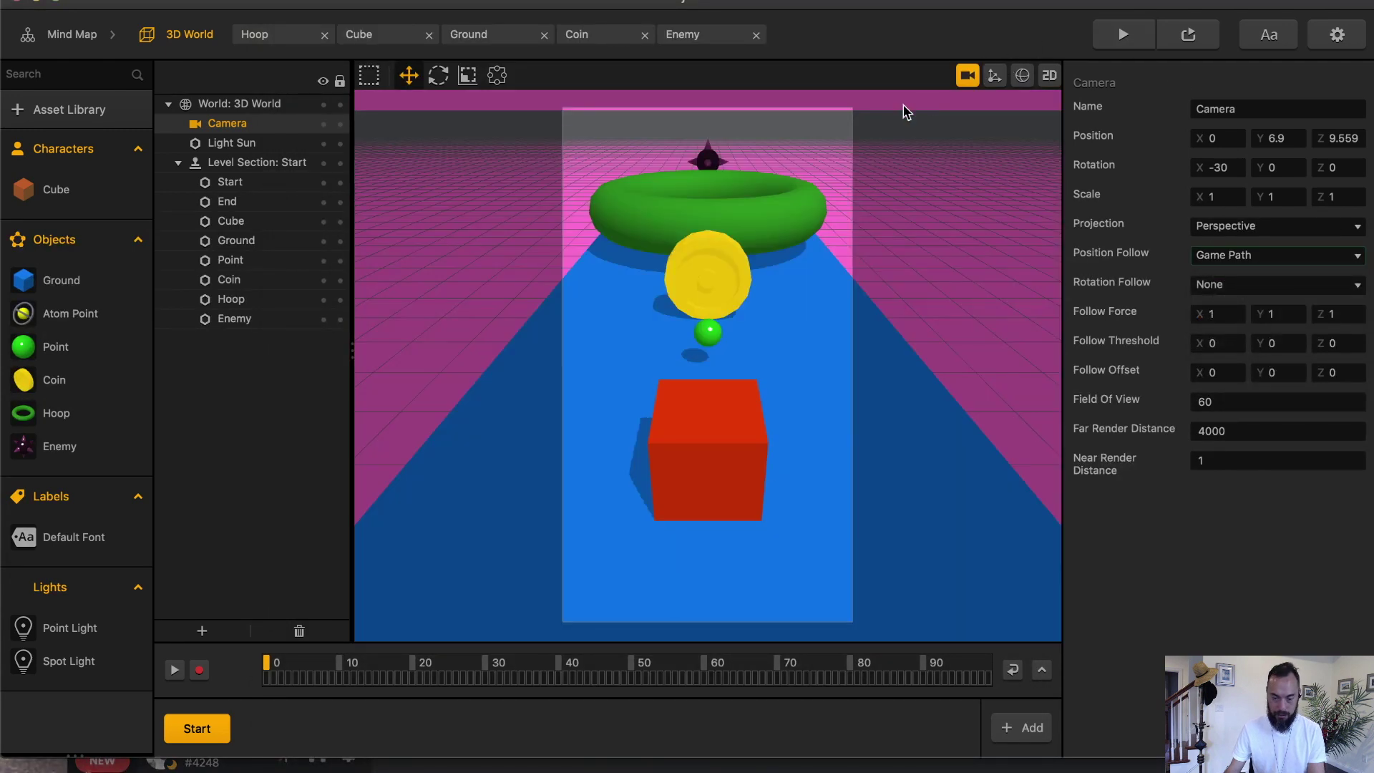
{"action": "key", "text": "space"}
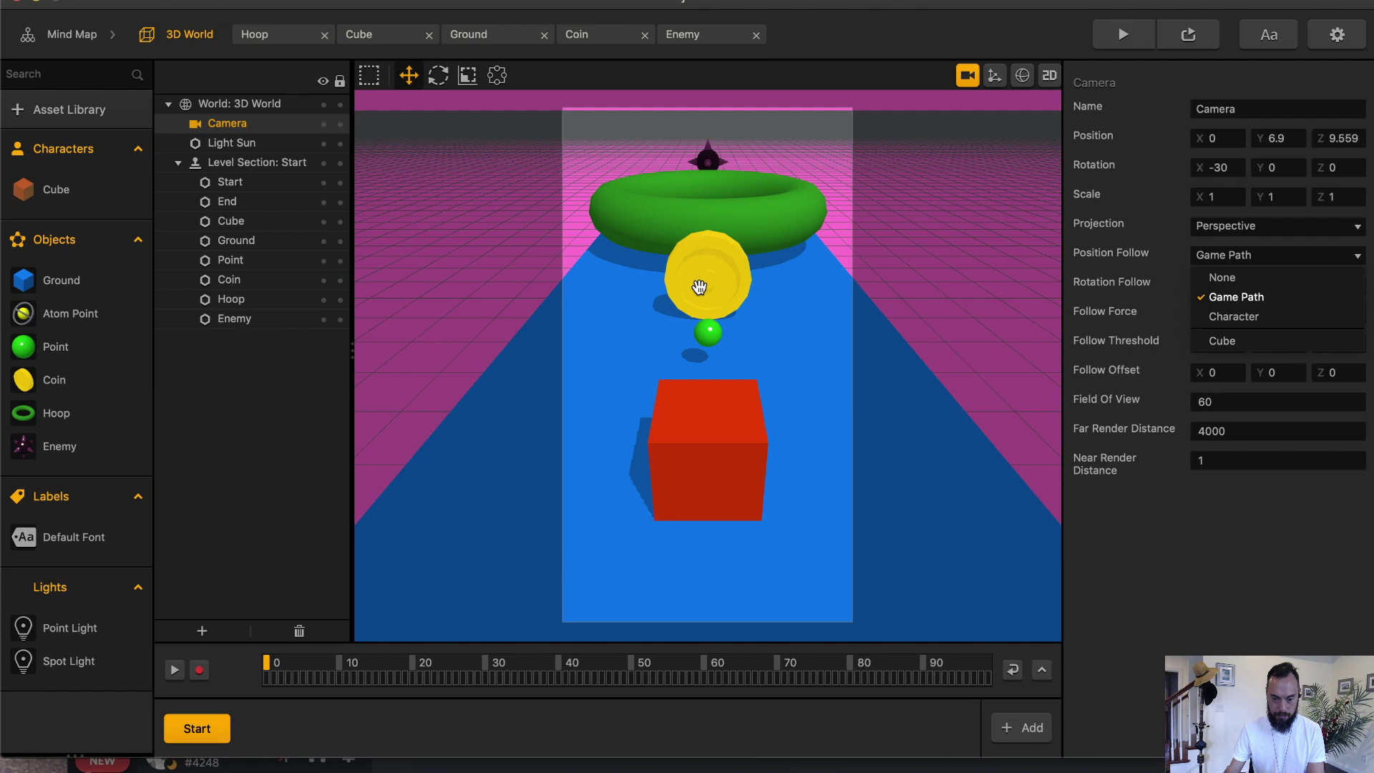
{"action": "key", "text": "space"}
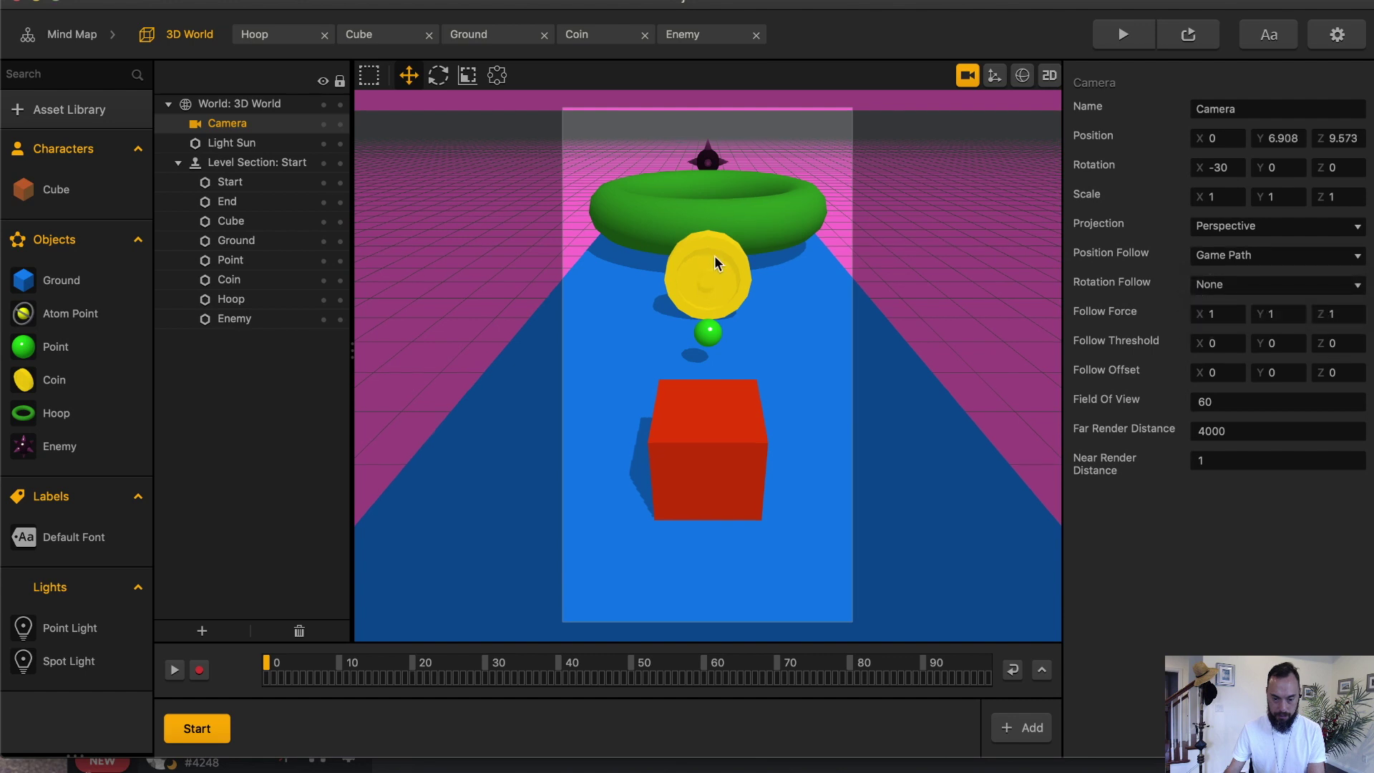
{"action": "scroll", "coordinate": [715, 256], "scroll_direction": "down", "scroll_amount": 4}
{"action": "left_click_drag", "start_coordinate": [715, 256], "coordinate": [712, 301]}
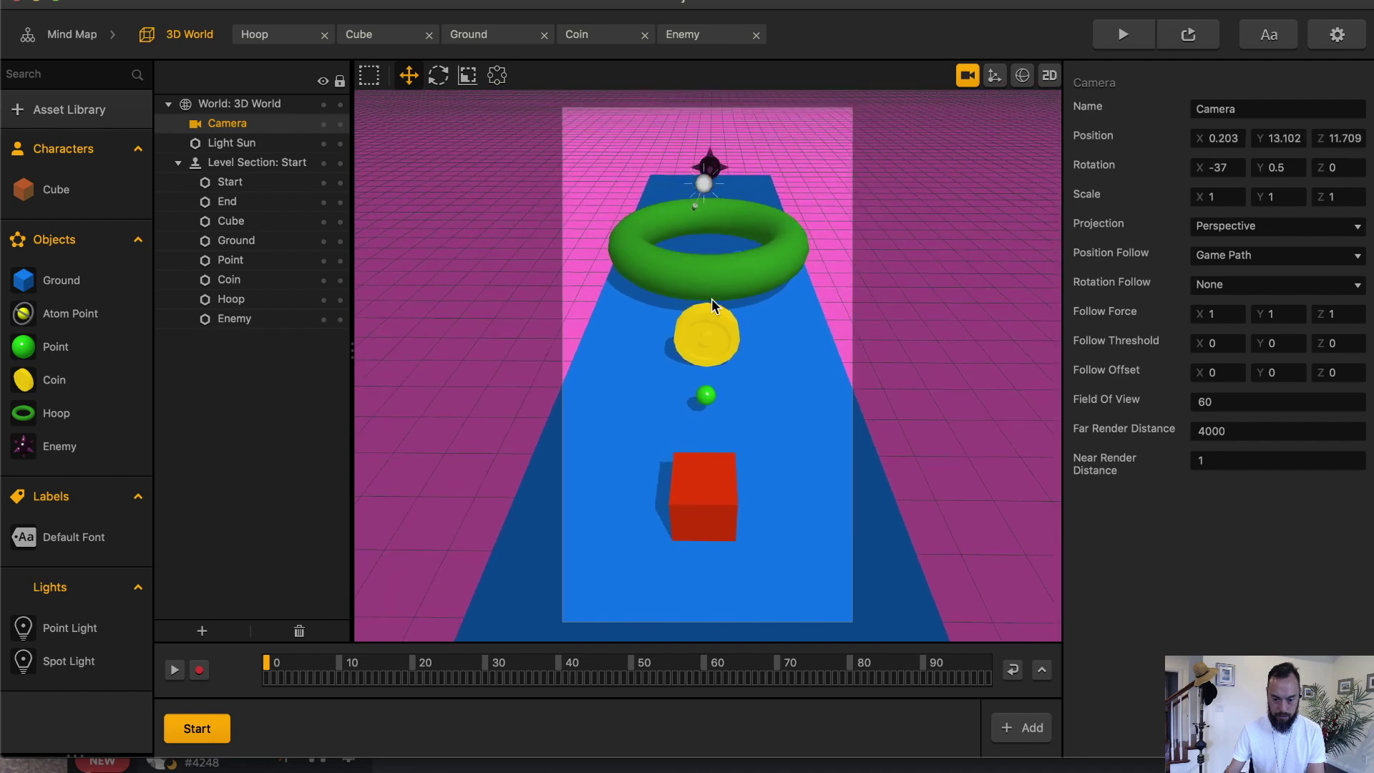
{"action": "scroll", "coordinate": [712, 304], "scroll_direction": "down", "scroll_amount": 2}
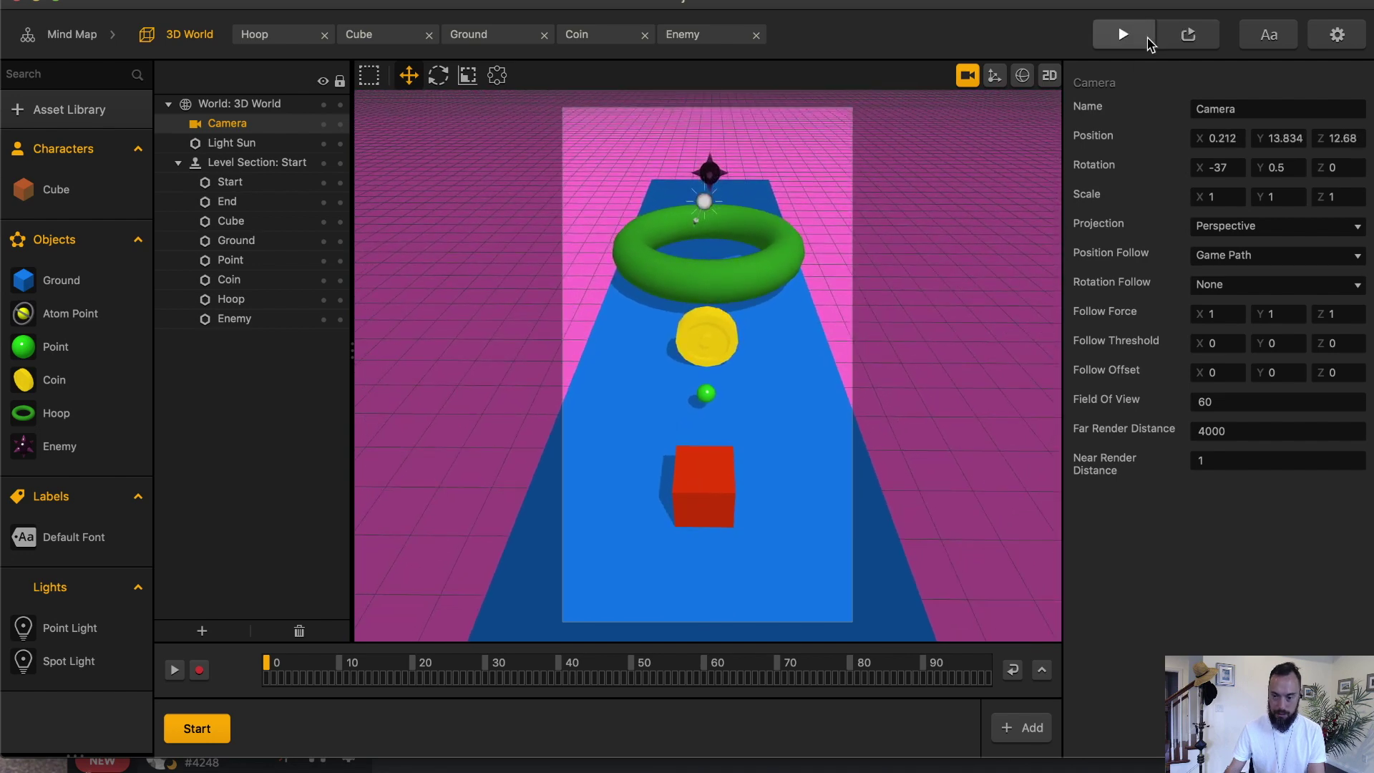
{"action": "left_click", "coordinate": [968, 76]}
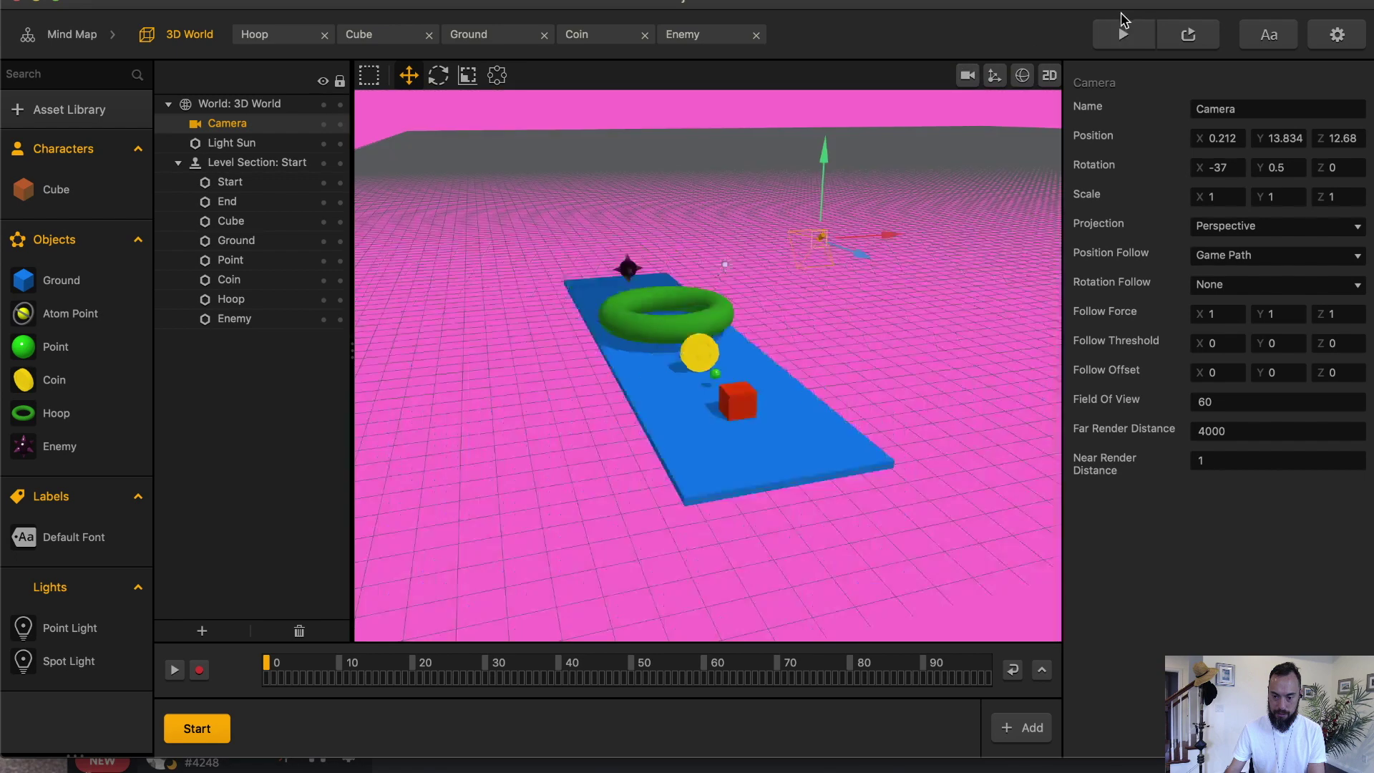
Set the level section's End point to Z -50 and test the cube's movement in the preview.
{"action": "left_click", "coordinate": [1336, 139]}
{"action": "type", "text": "-50"}
{"action": "key", "text": "Tab"}
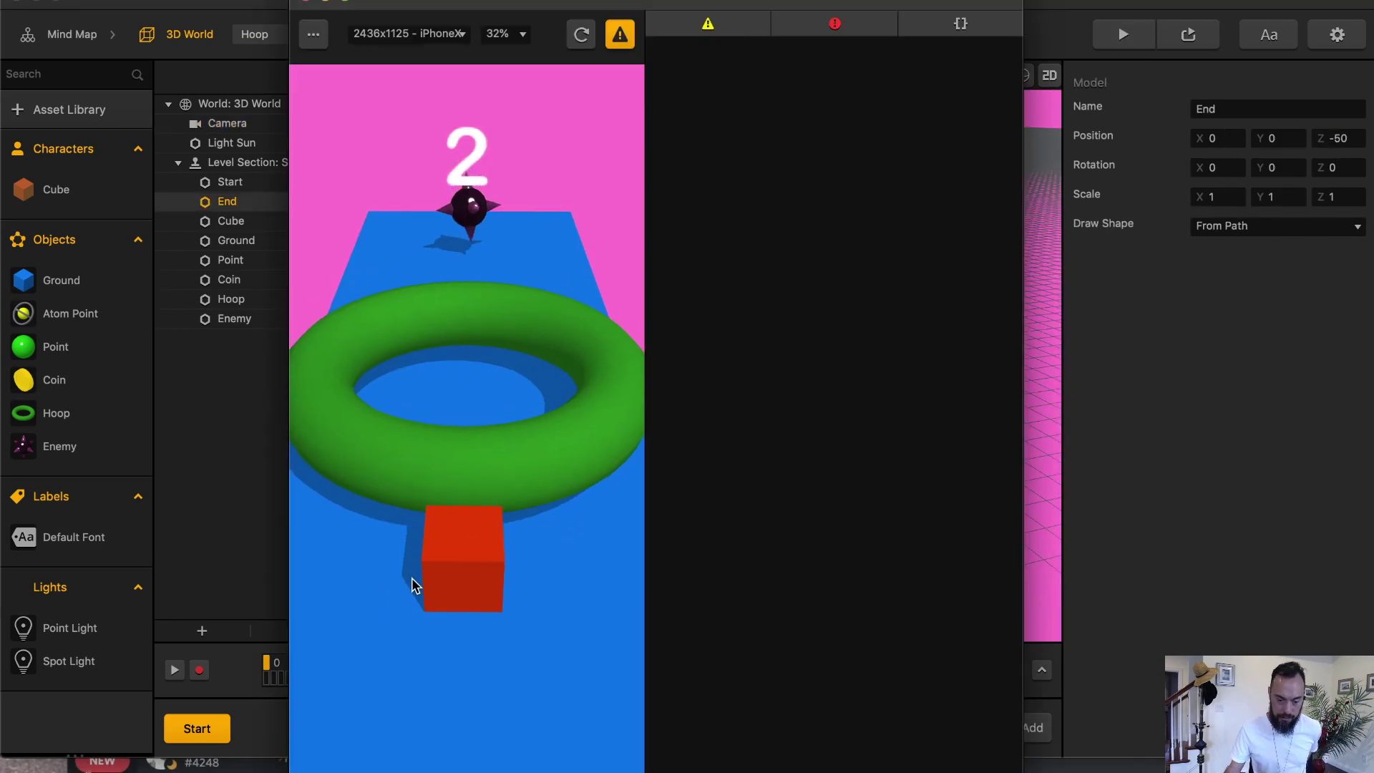
{"action": "mouse_move", "coordinate": [413, 577]}
{"action": "left_mouse_down"}
{"action": "mouse_move", "coordinate": [406, 464]}
{"action": "mouse_move", "coordinate": [430, 415]}
{"action": "mouse_move", "coordinate": [428, 296]}
{"action": "mouse_move", "coordinate": [400, 469]}
{"action": "left_mouse_up"}
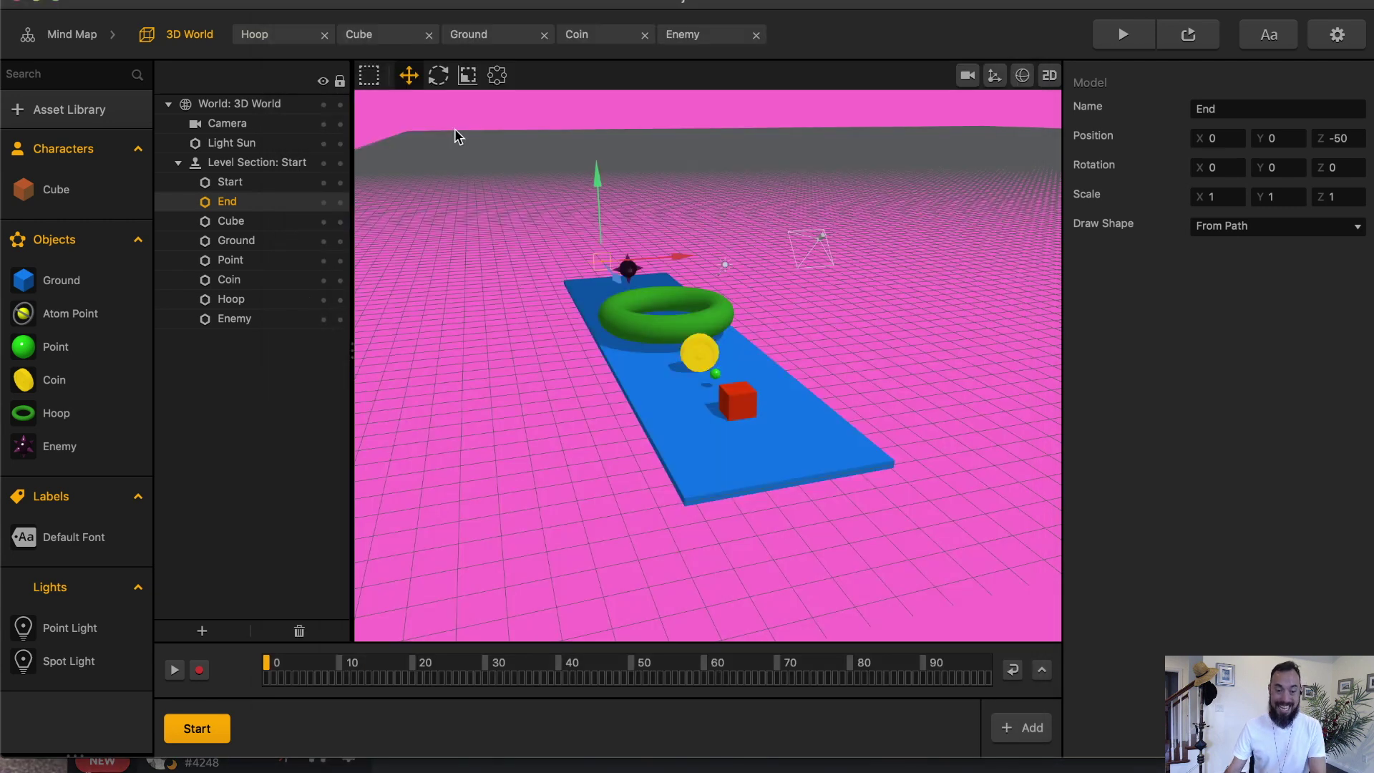
Open the Enemy's node map and add an If Collide node above the Start node.
{"action": "left_click", "coordinate": [670, 36]}
{"action": "left_click", "coordinate": [143, 189]}
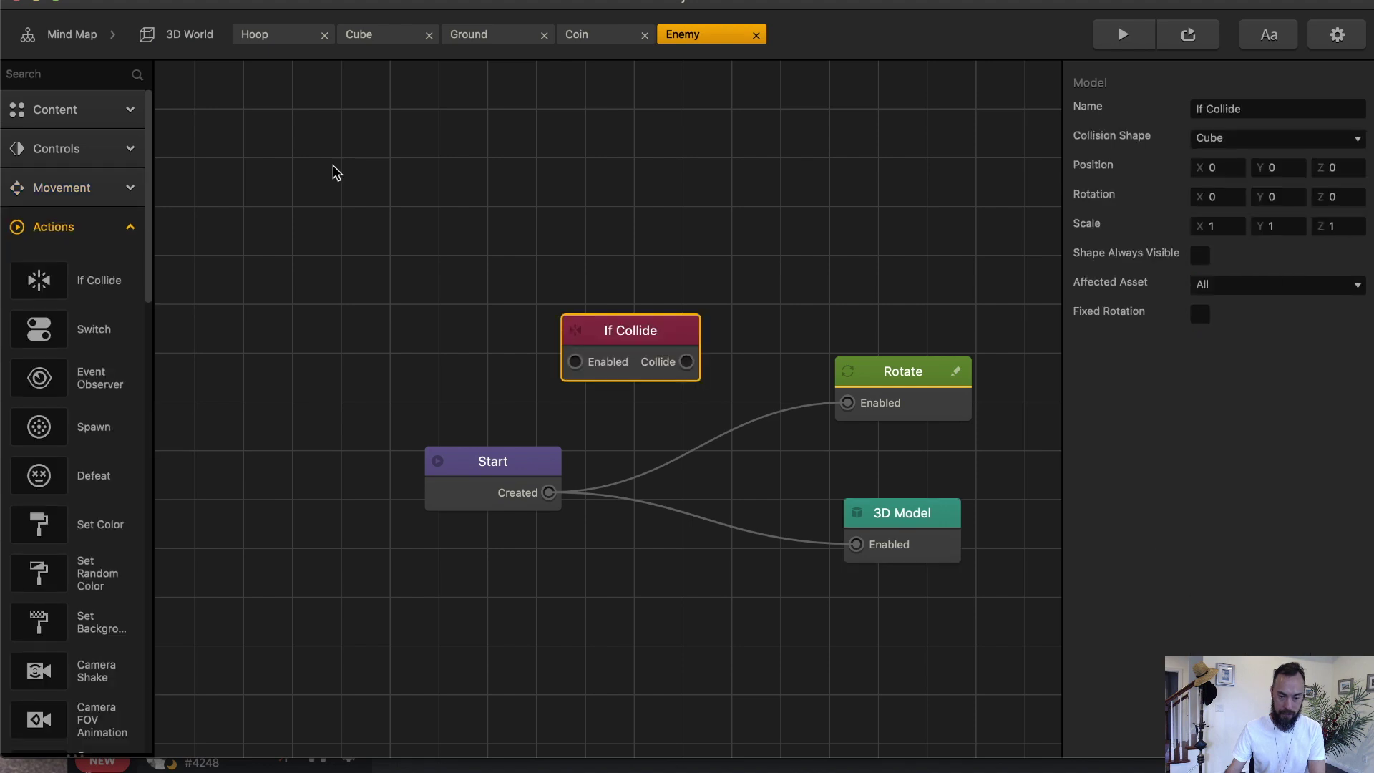
Rename the Cube character in the 3D World as Character.
{"action": "left_click", "coordinate": [187, 34]}
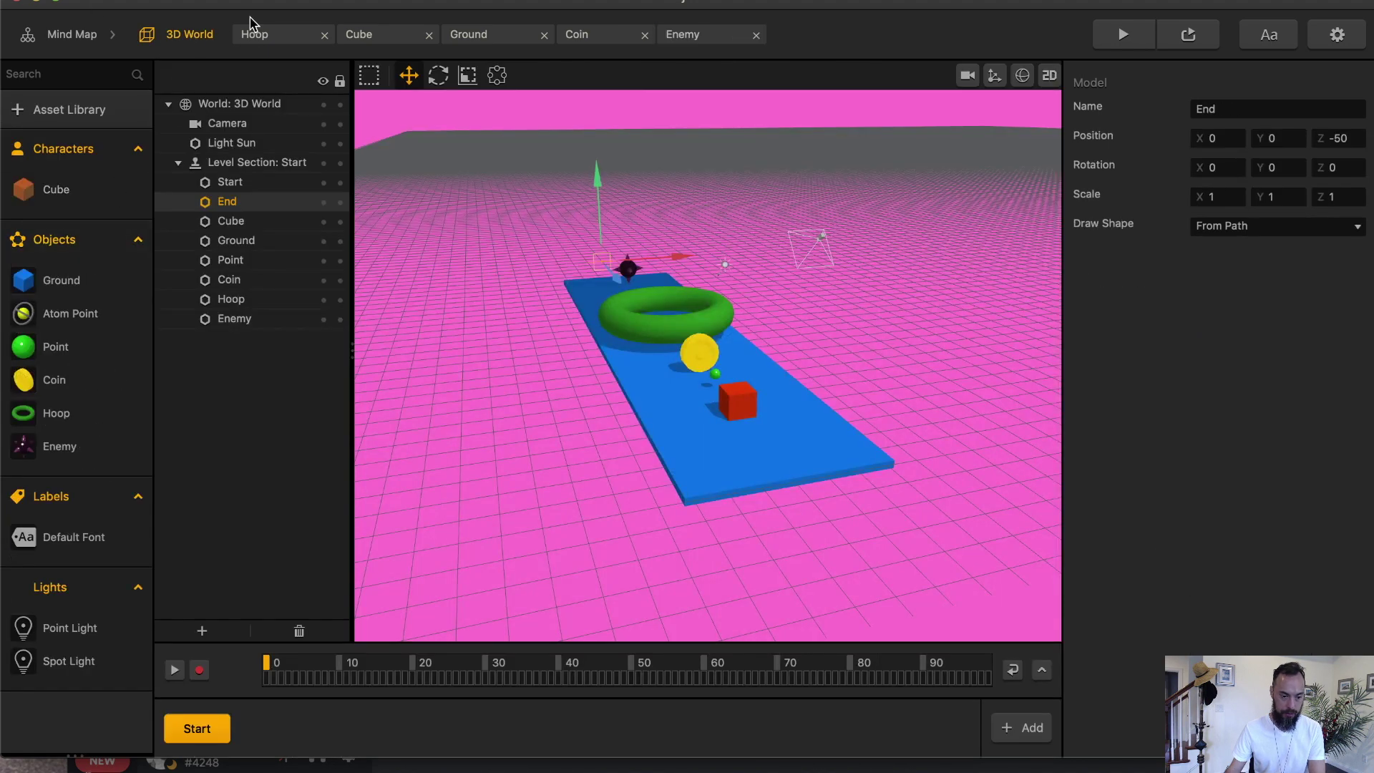
{"action": "left_click", "coordinate": [290, 181]}
{"action": "double_click", "coordinate": [1240, 104]}
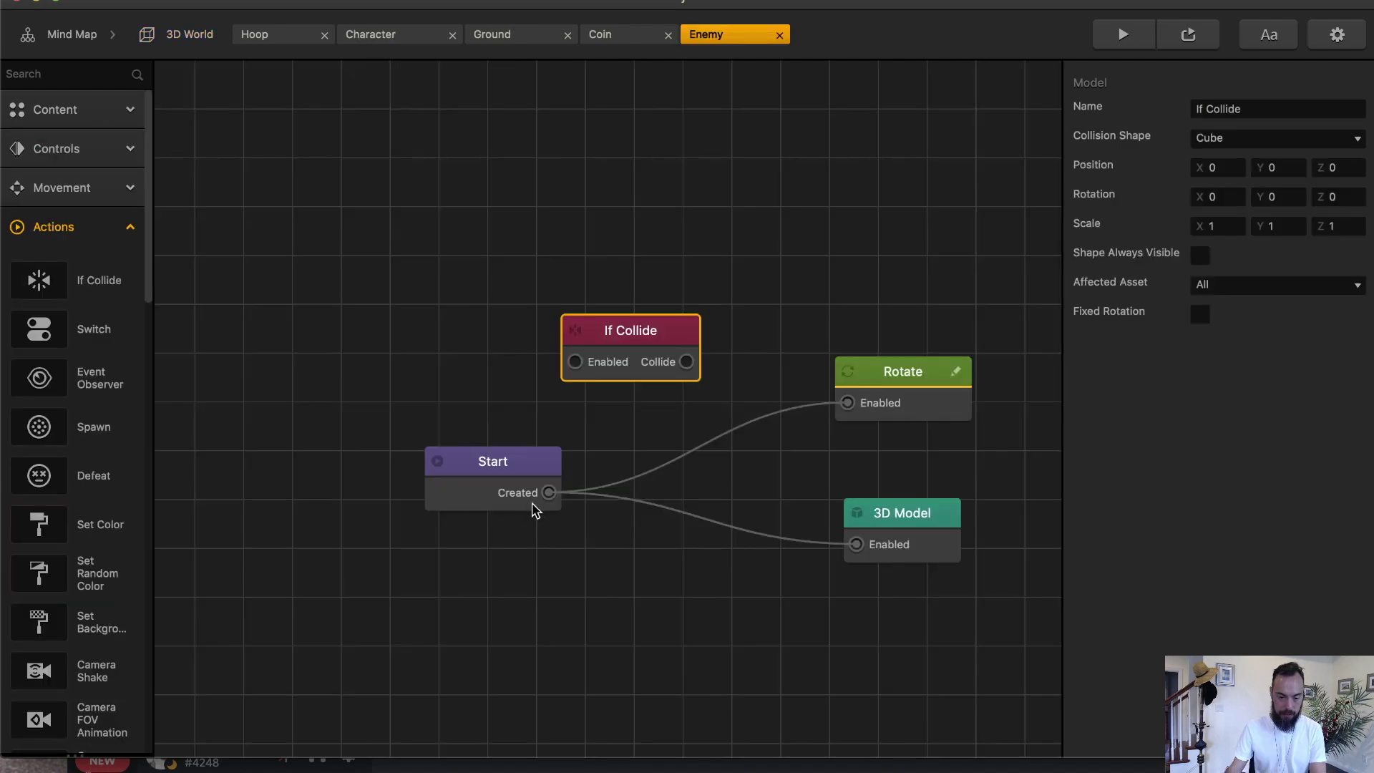
Connect the Enemy's Start Created output to If Collide's Enabled input and choose the node's Affected Asset.
{"action": "left_click_drag", "start_coordinate": [548, 493], "coordinate": [574, 362]}
{"action": "left_click", "coordinate": [1277, 284]}
{"action": "left_click", "coordinate": [1223, 346]}
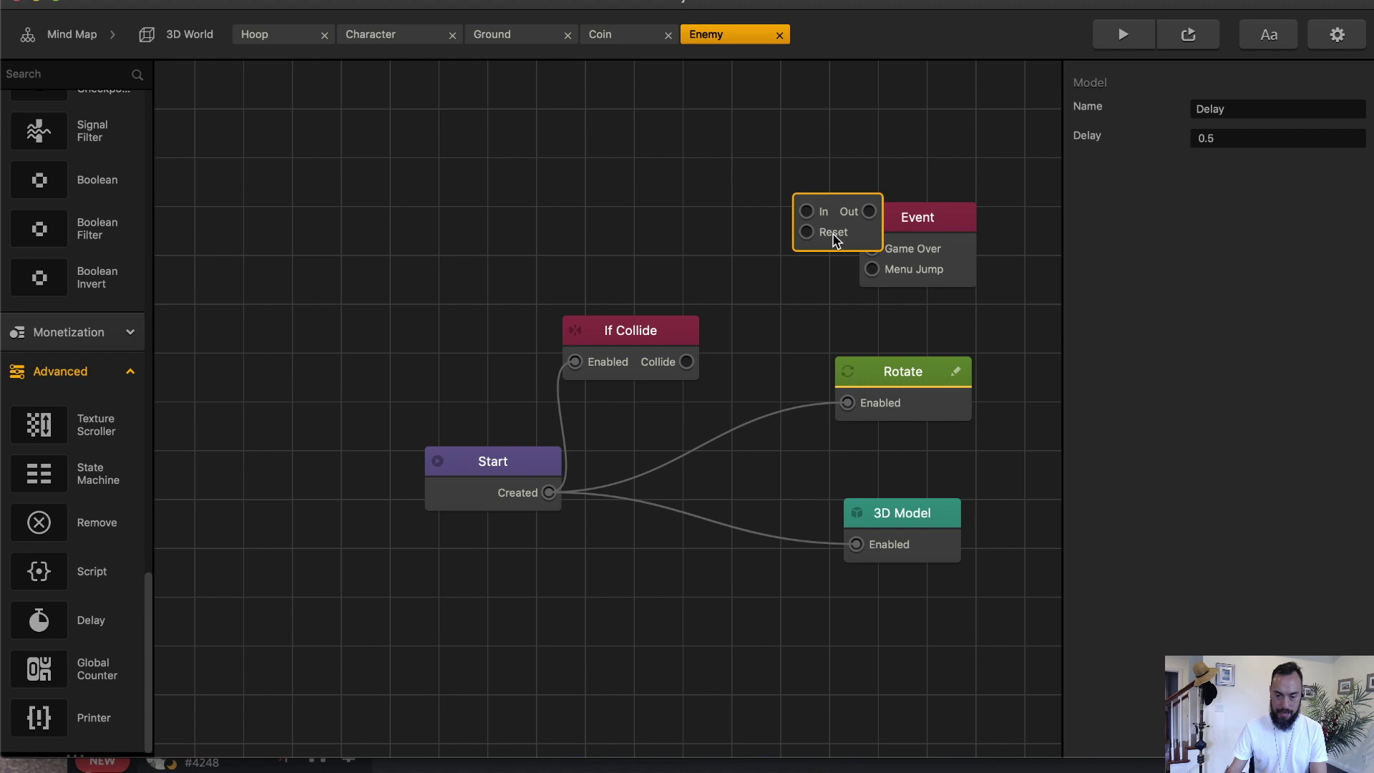
Link If Collide through a 0.25 Delay node to the Event node's Game Over input and run the preview.
{"action": "left_click_drag", "start_coordinate": [842, 249], "coordinate": [797, 310]}
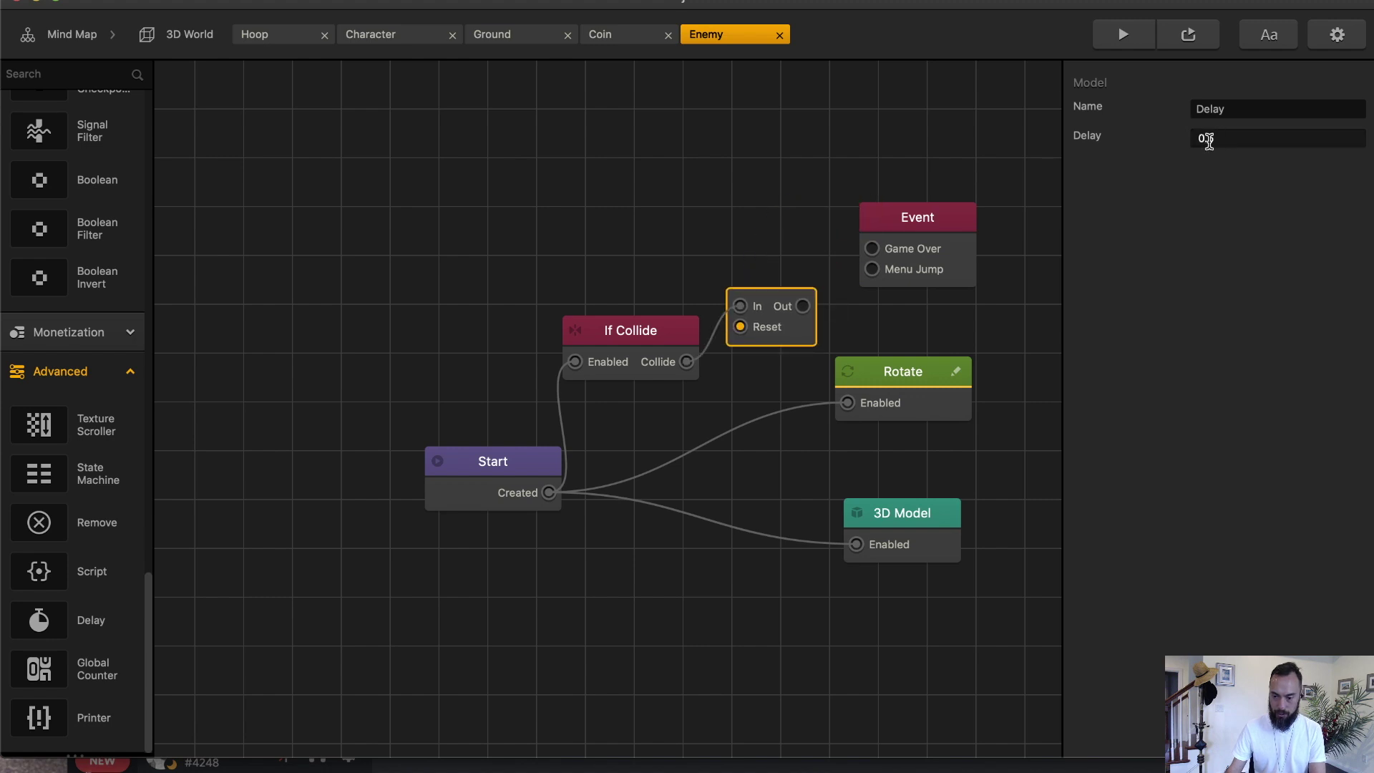
{"action": "left_click", "coordinate": [1207, 138]}
{"action": "type", "text": "25"}
{"action": "left_click_drag", "start_coordinate": [800, 309], "coordinate": [863, 255]}
{"action": "left_click", "coordinate": [1144, 37]}
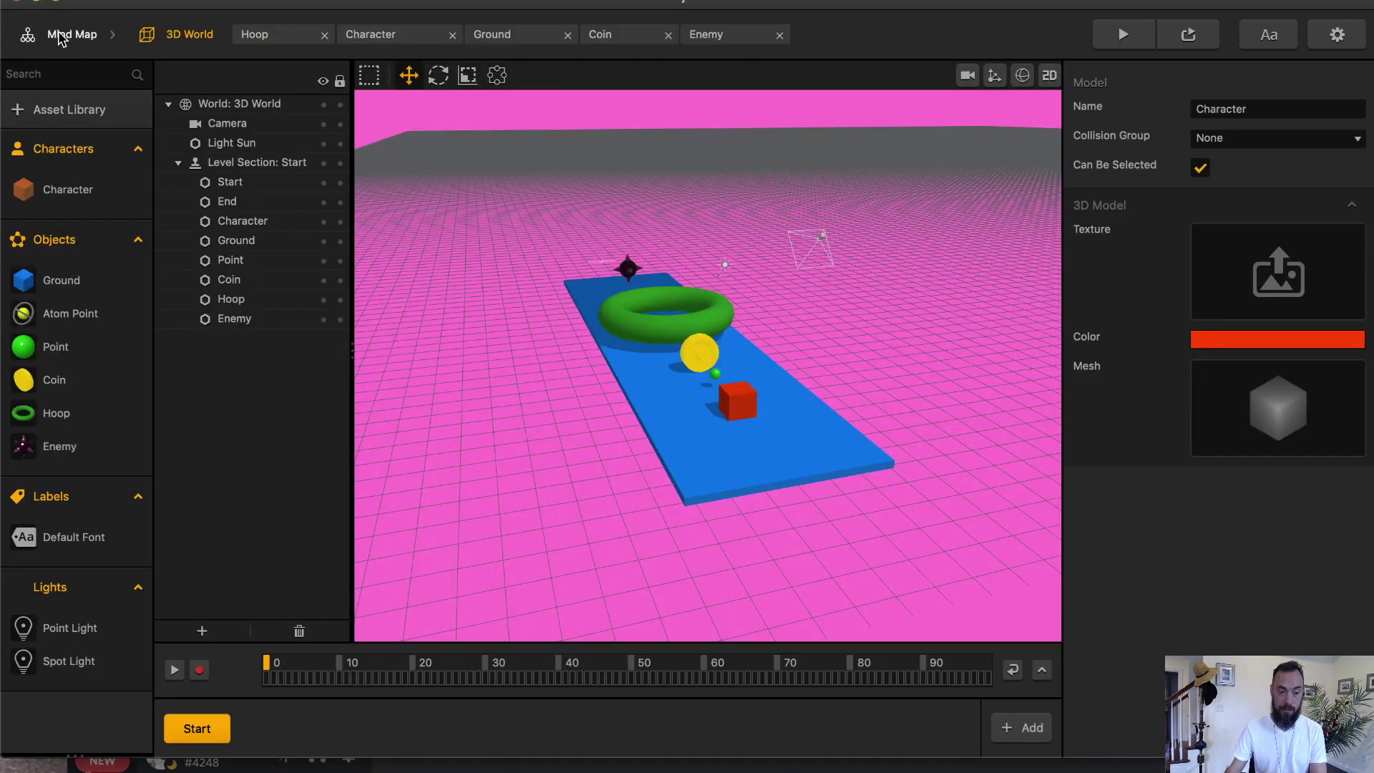
Add a second UI Screen node to the Mind Map and name it GameOver.
{"action": "left_click", "coordinate": [72, 35]}
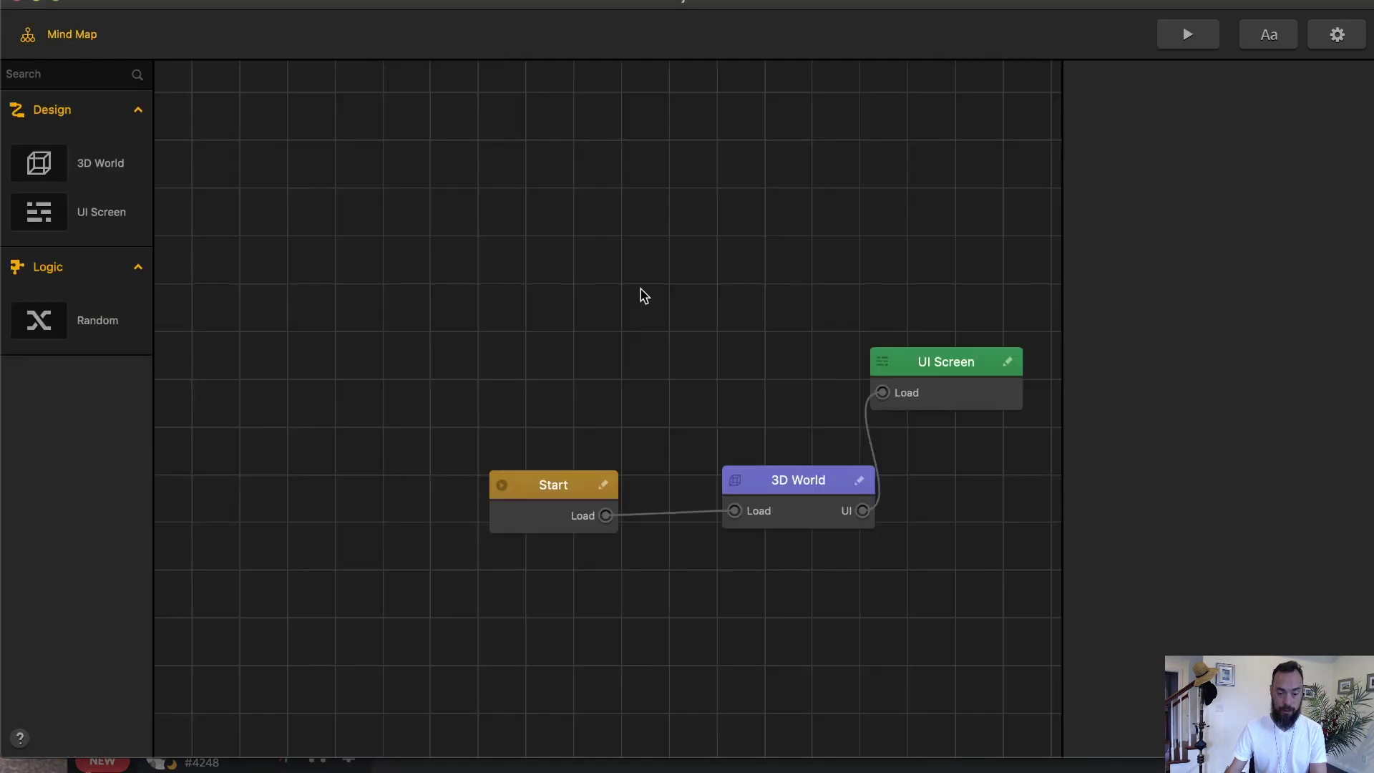
{"action": "right_click", "coordinate": [996, 506]}
{"action": "left_click", "coordinate": [1045, 540]}
{"action": "left_click_drag", "start_coordinate": [1279, 111], "coordinate": [957, 105]}
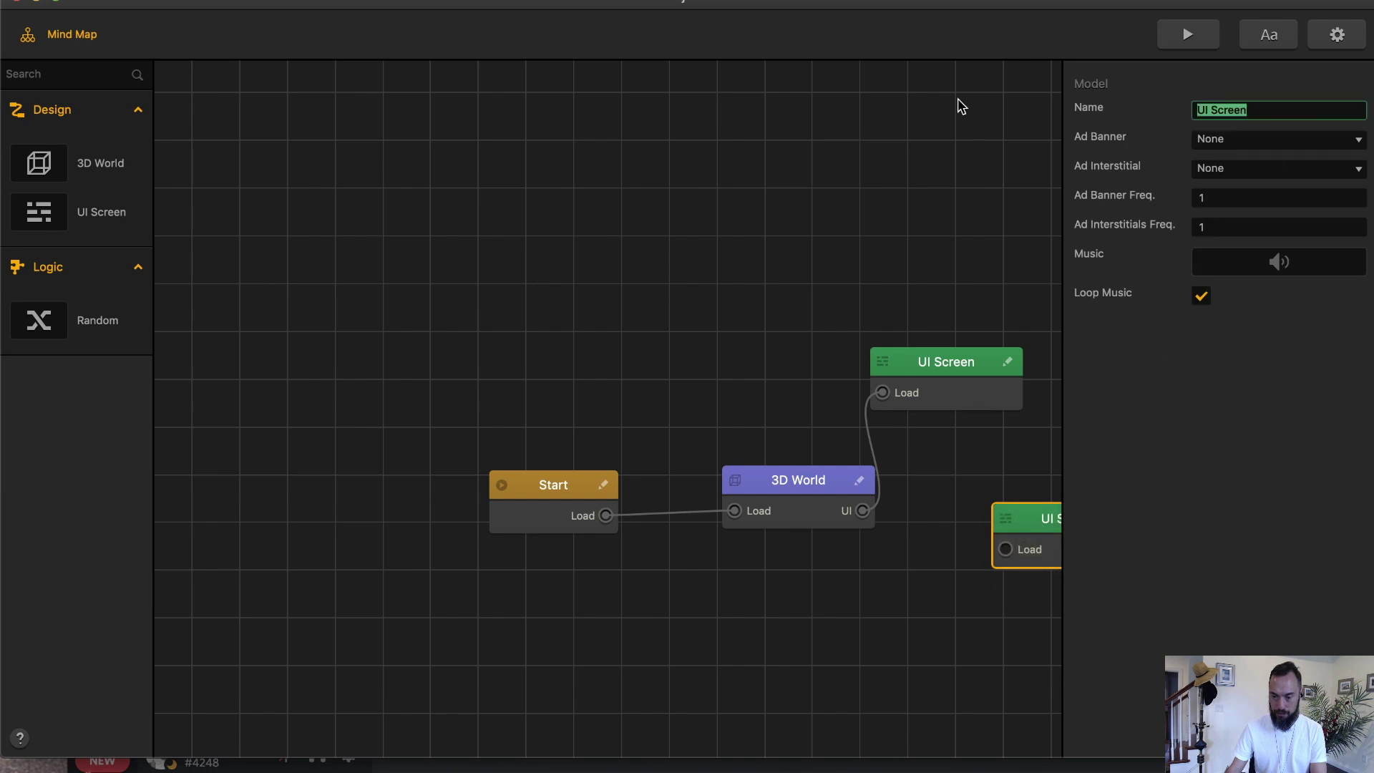
{"action": "type", "text": "GameOver"}
{"action": "key", "text": "Tab"}
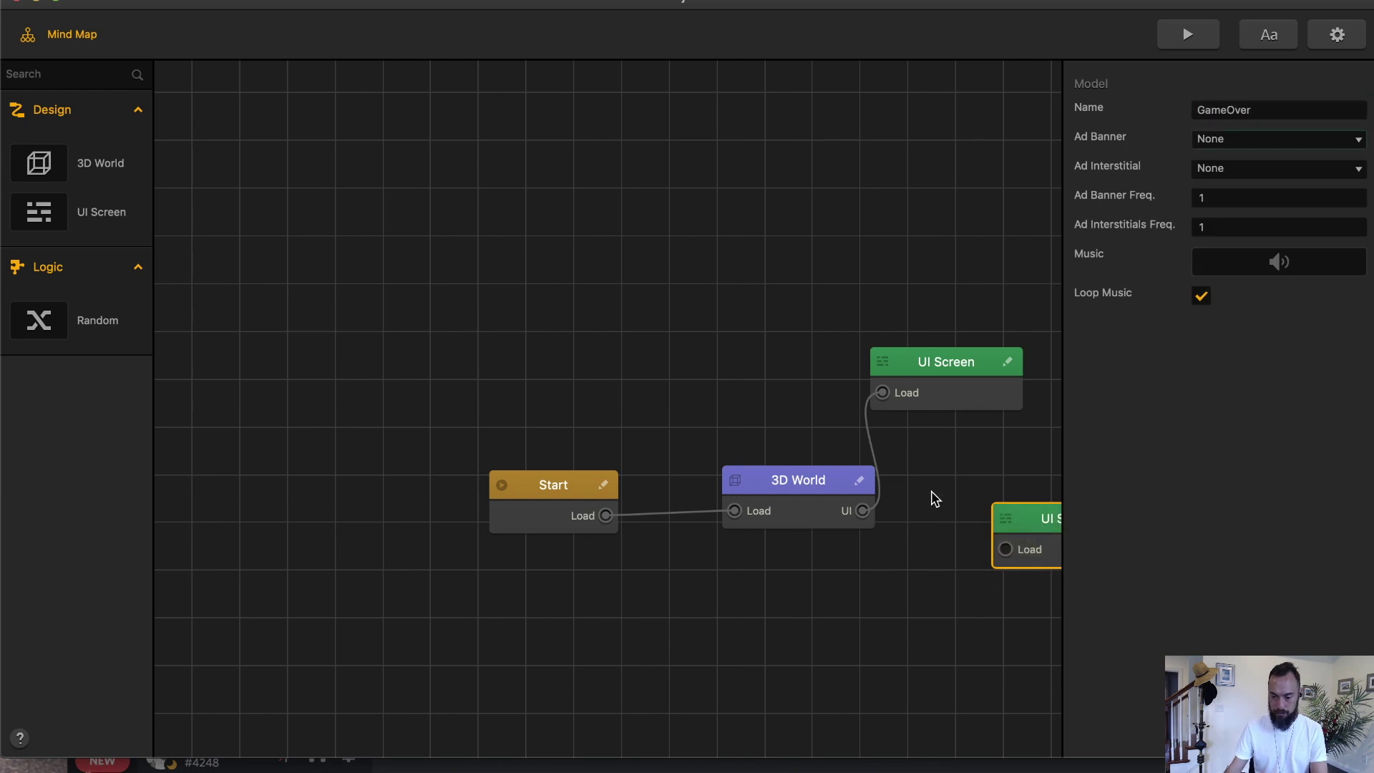
Place the GameOver node near the 3D World node and add a GameOver Event Observer to the UI Screen.
{"action": "left_click_drag", "start_coordinate": [1046, 490], "coordinate": [895, 473]}
{"action": "double_click", "coordinate": [911, 524]}
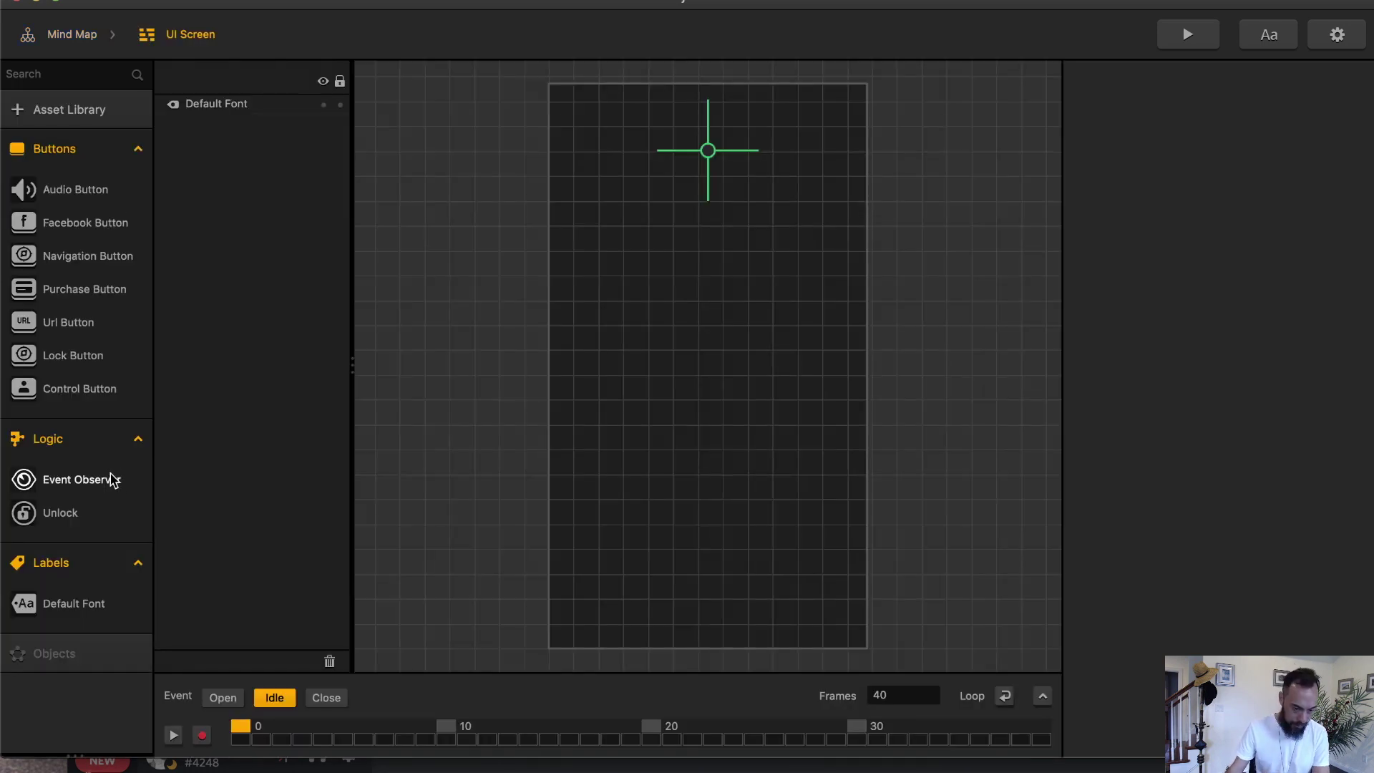
{"action": "left_click_drag", "start_coordinate": [114, 479], "coordinate": [581, 126]}
{"action": "left_click", "coordinate": [64, 34]}
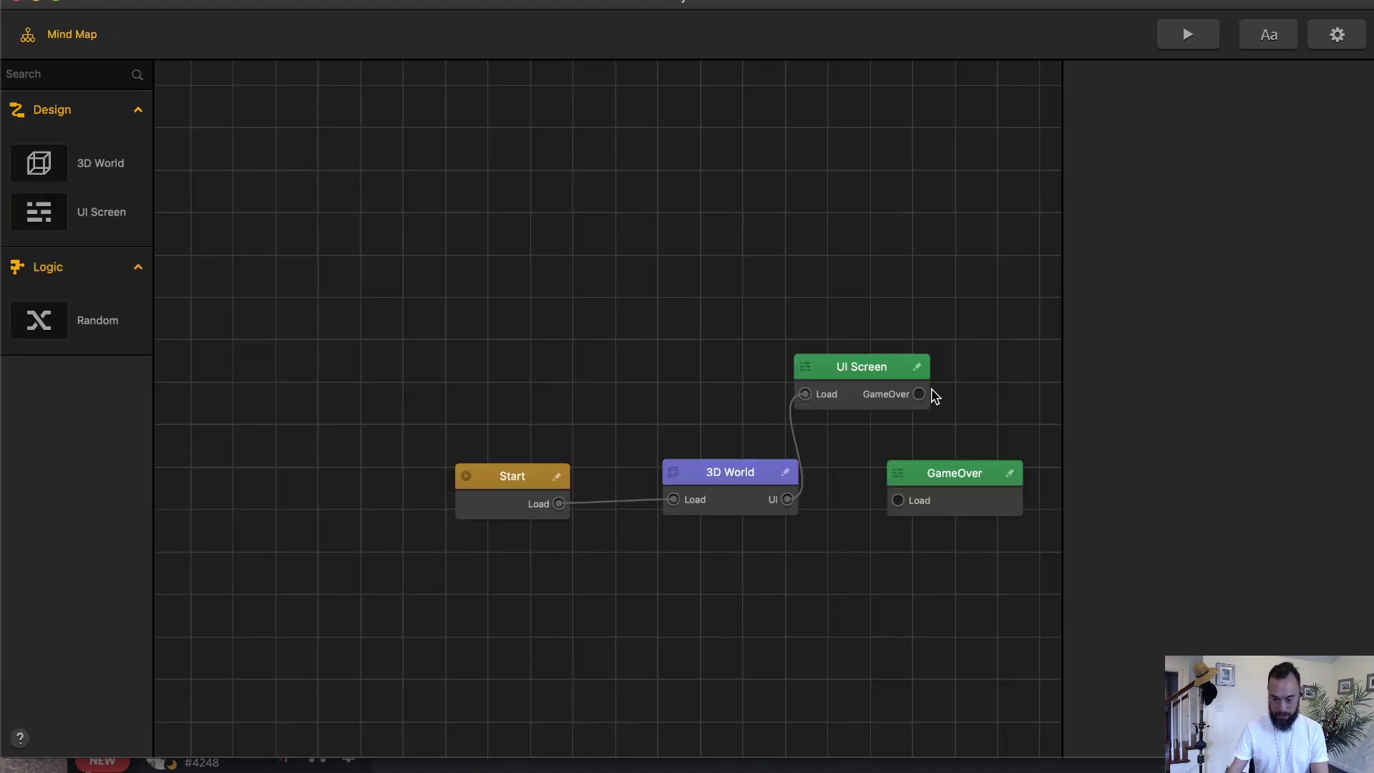
Move the GameOver node beside UI Screen, connect UI Screen's GameOver output to its Load input, and run the preview.
{"action": "left_click_drag", "start_coordinate": [918, 473], "coordinate": [977, 361]}
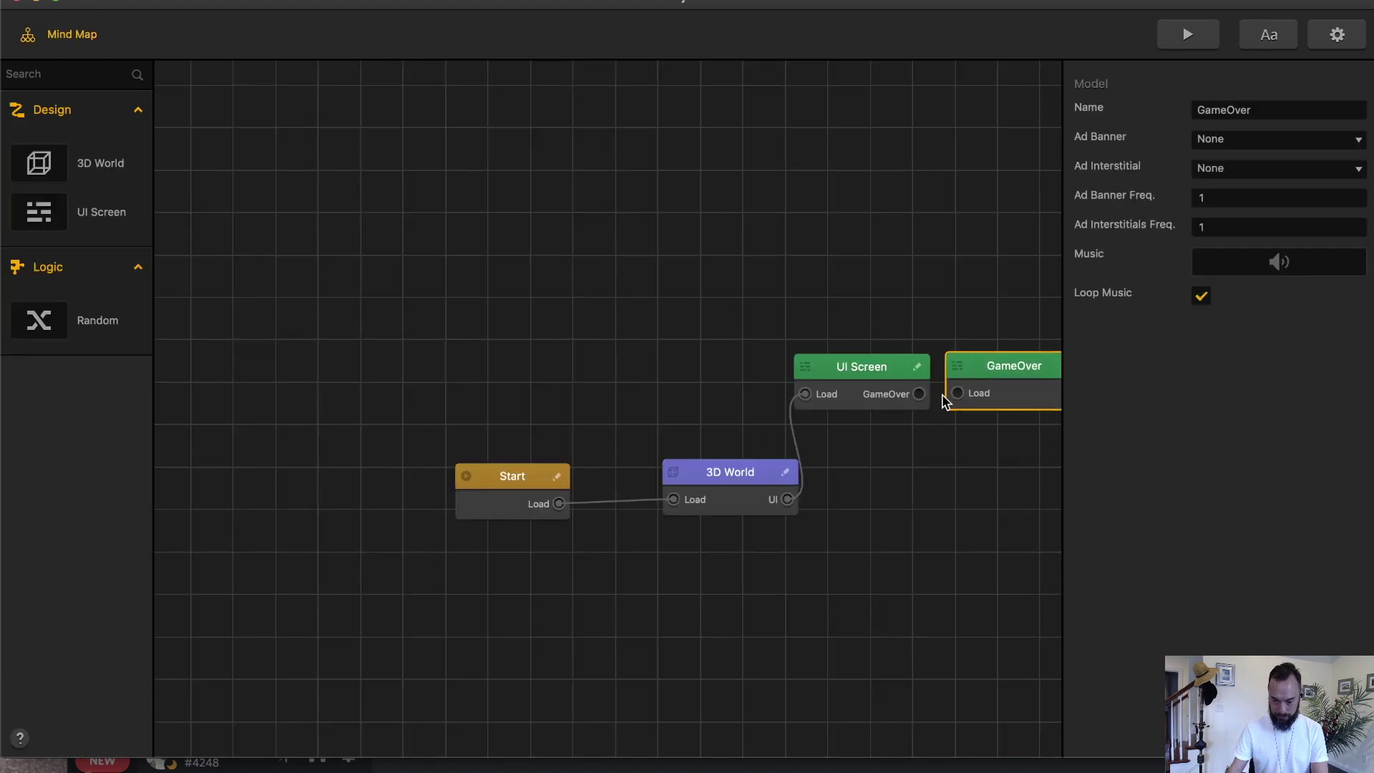
{"action": "left_click", "coordinate": [1186, 35]}
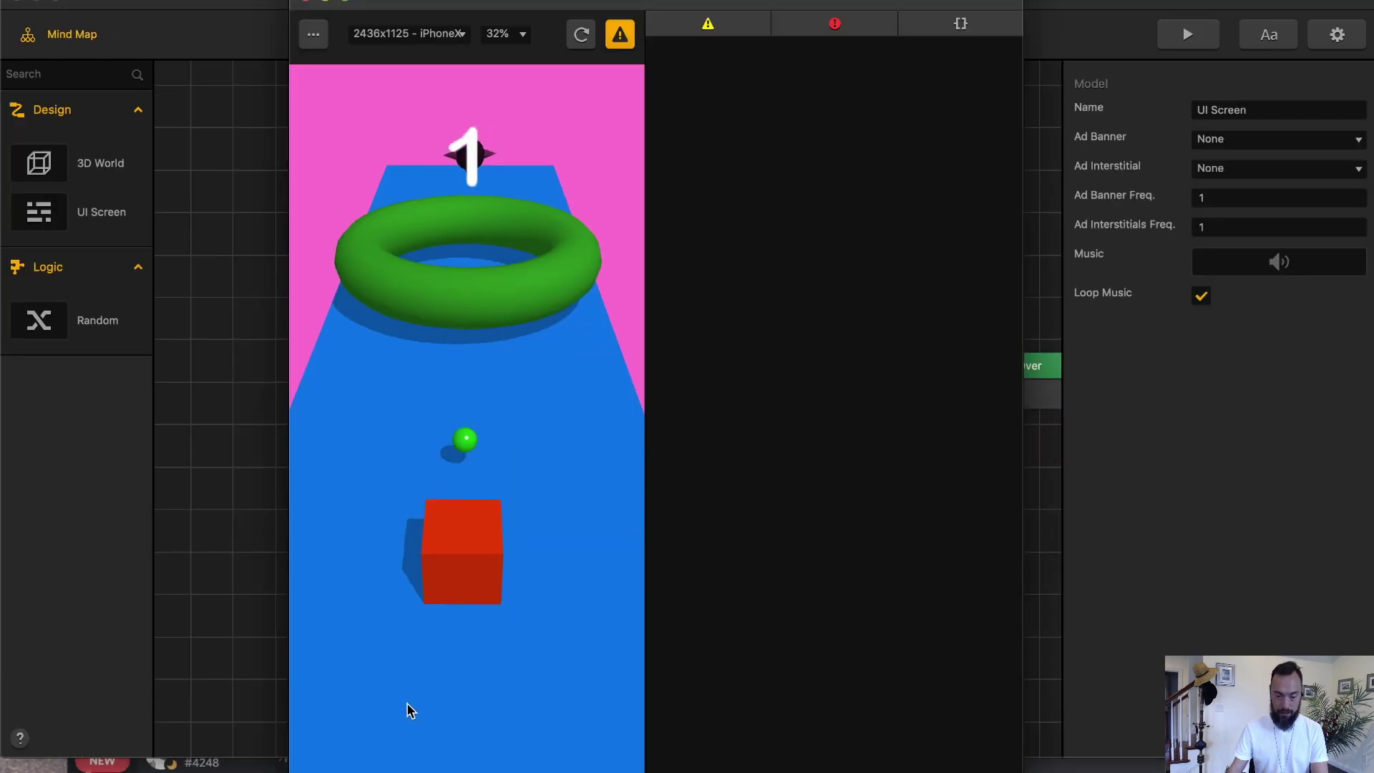
{"action": "left_click", "coordinate": [306, 2]}
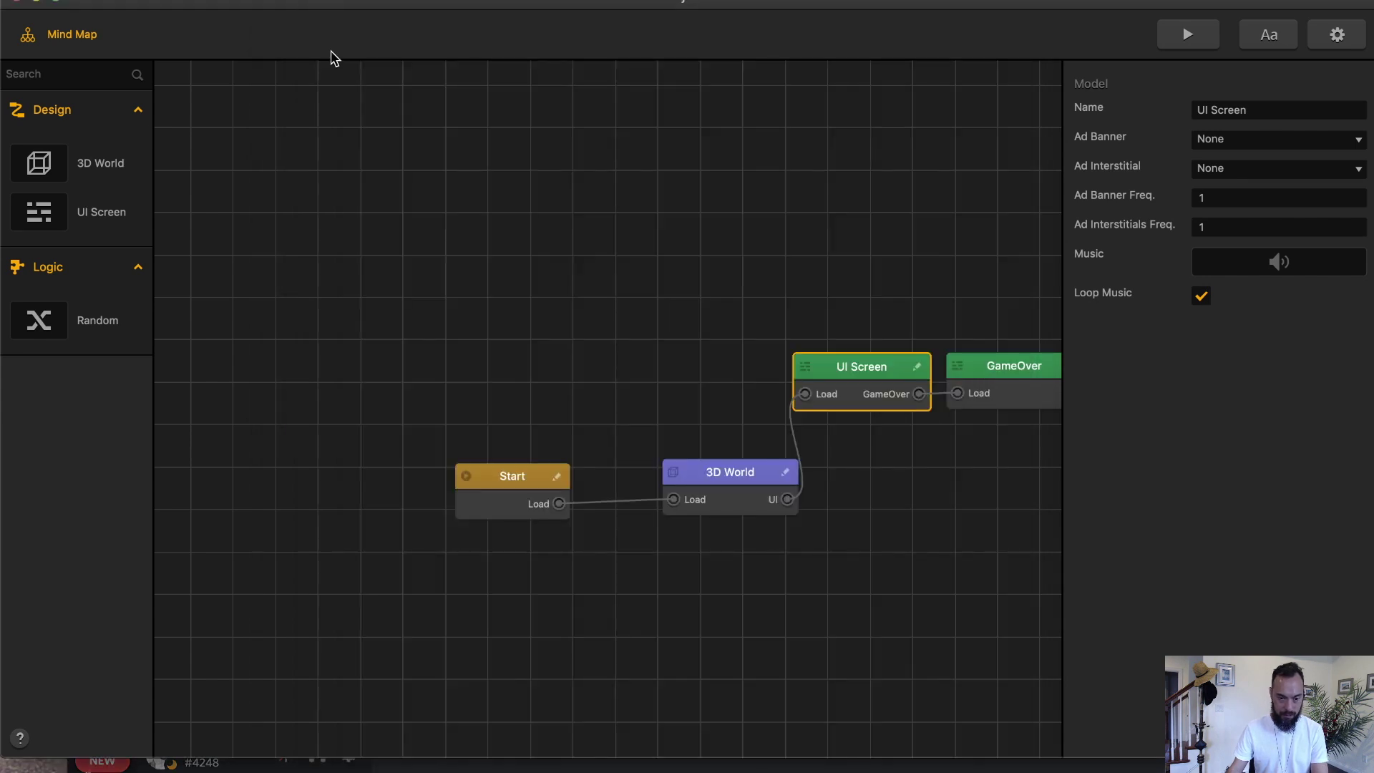
Show the collision shapes in the 3D World and inspect those of the Enemy's If Collide and the Character's Start.
{"action": "double_click", "coordinate": [700, 477]}
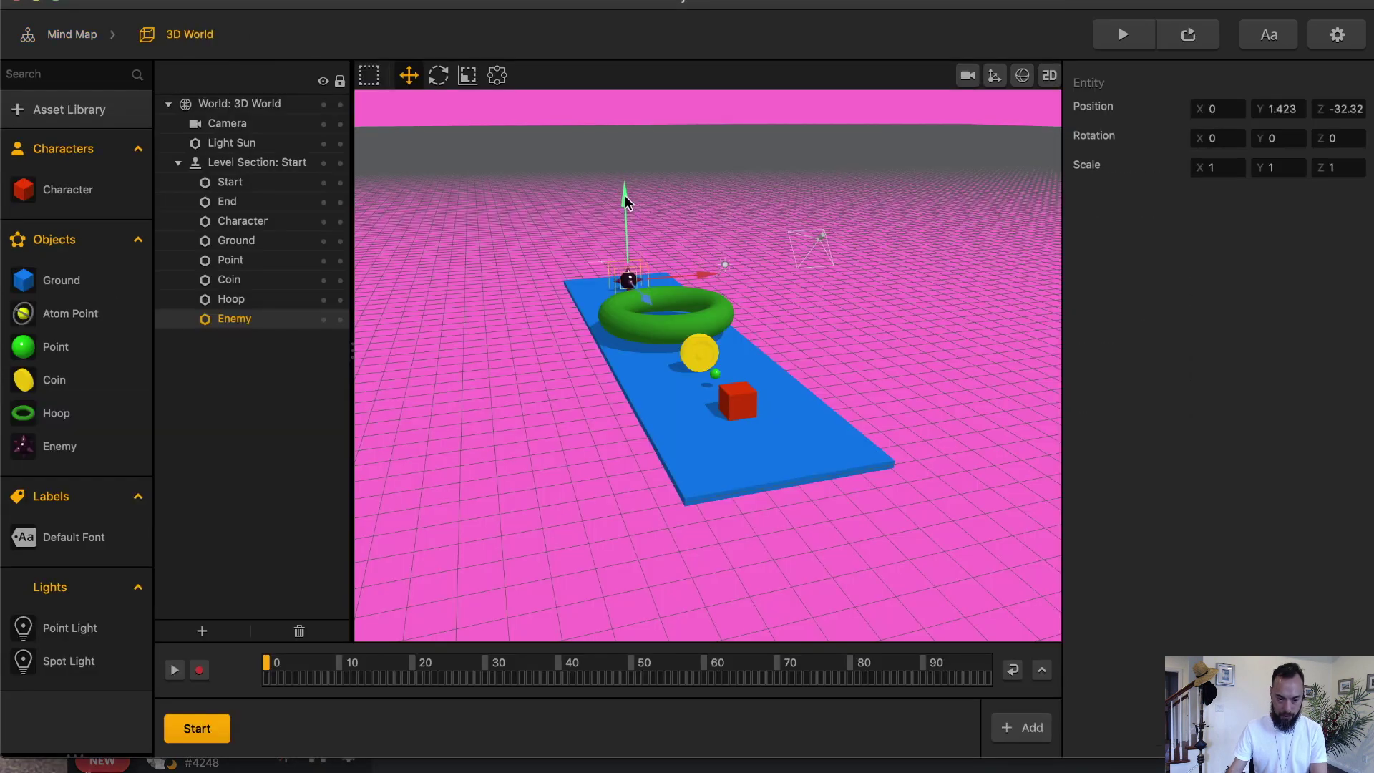
{"action": "double_click", "coordinate": [625, 196]}
{"action": "left_click", "coordinate": [504, 505]}
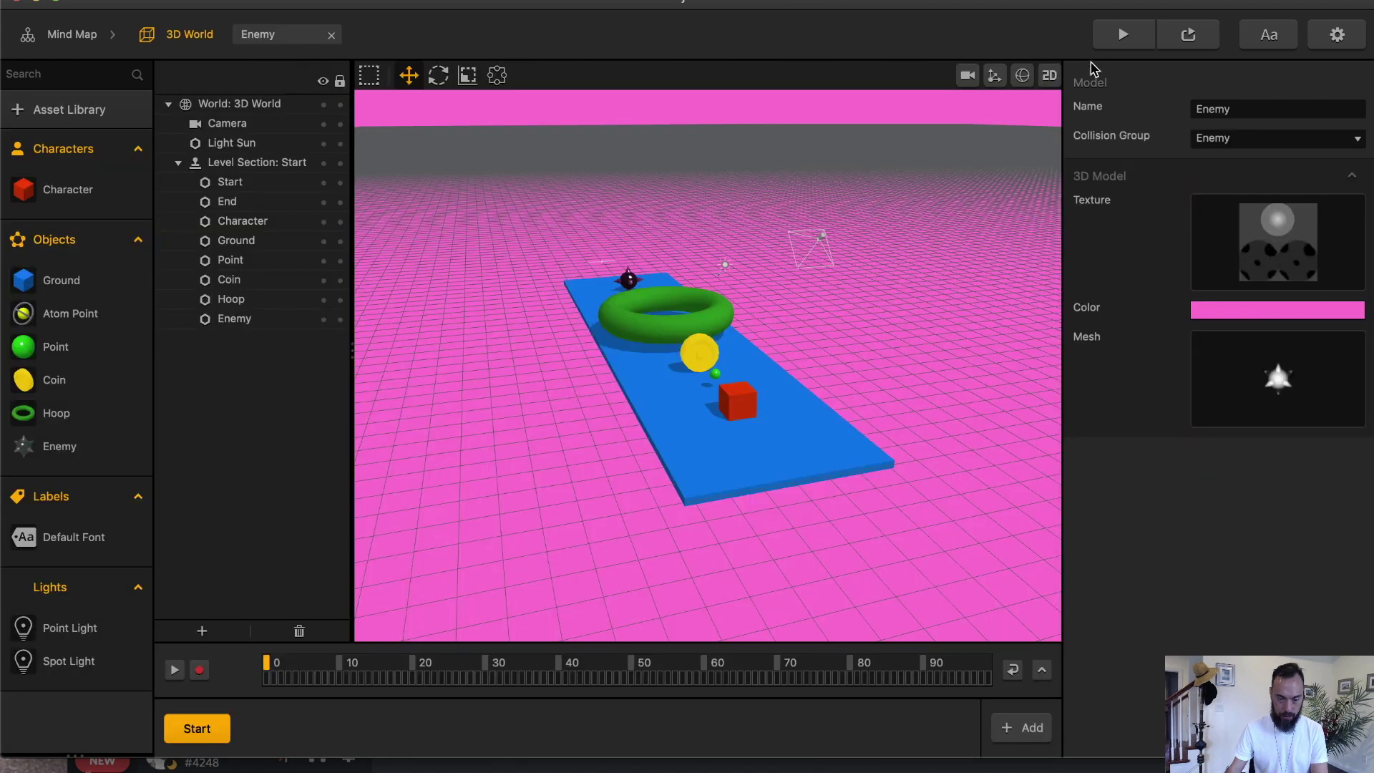
{"action": "left_click", "coordinate": [1022, 75]}
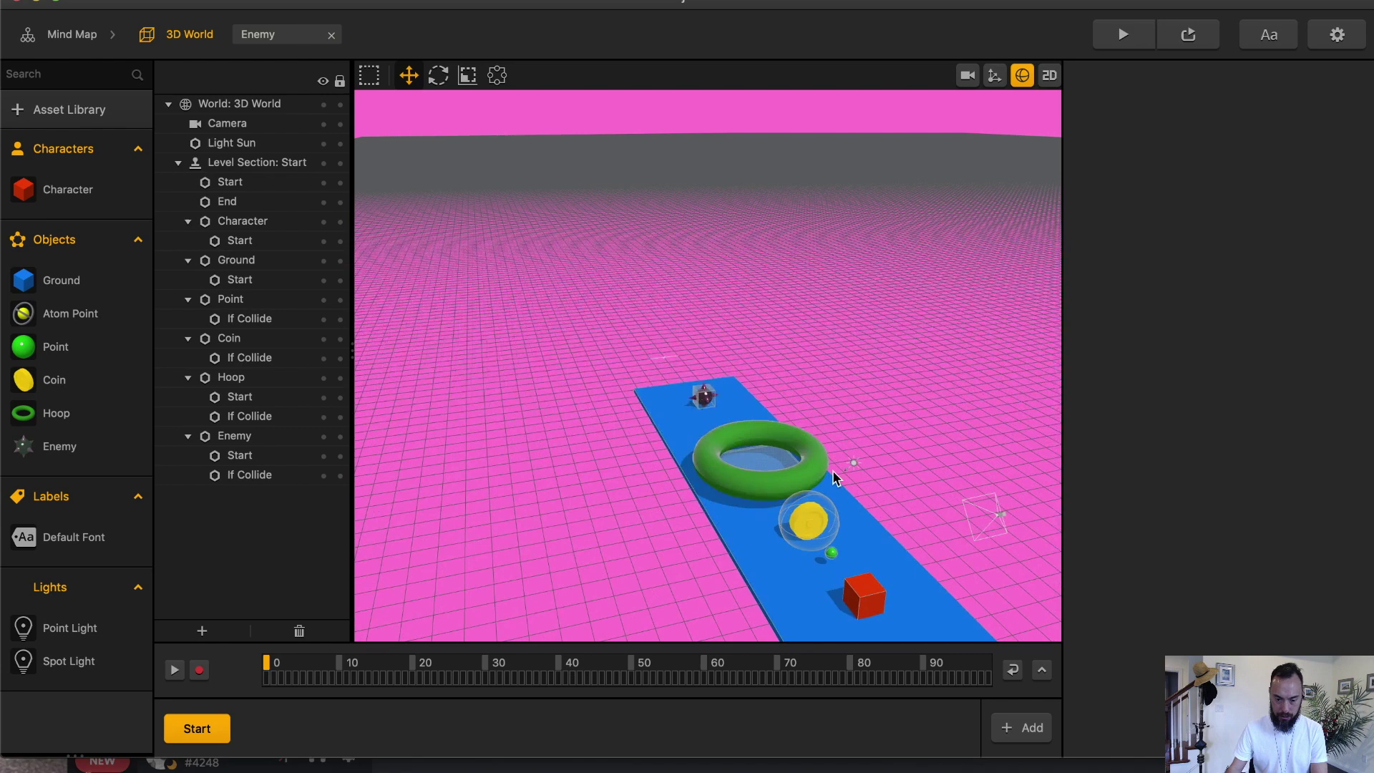
{"action": "left_click", "coordinate": [267, 474]}
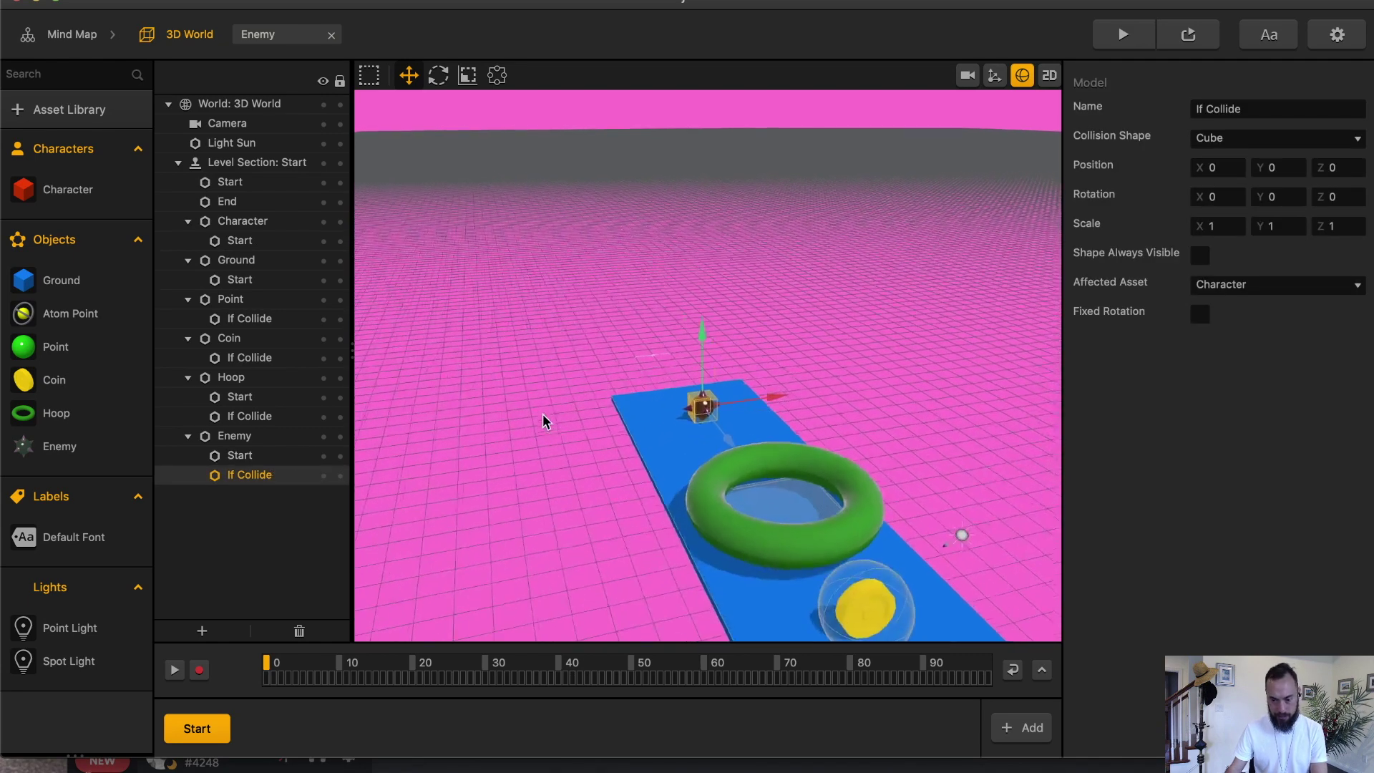
{"action": "left_click", "coordinate": [902, 589]}
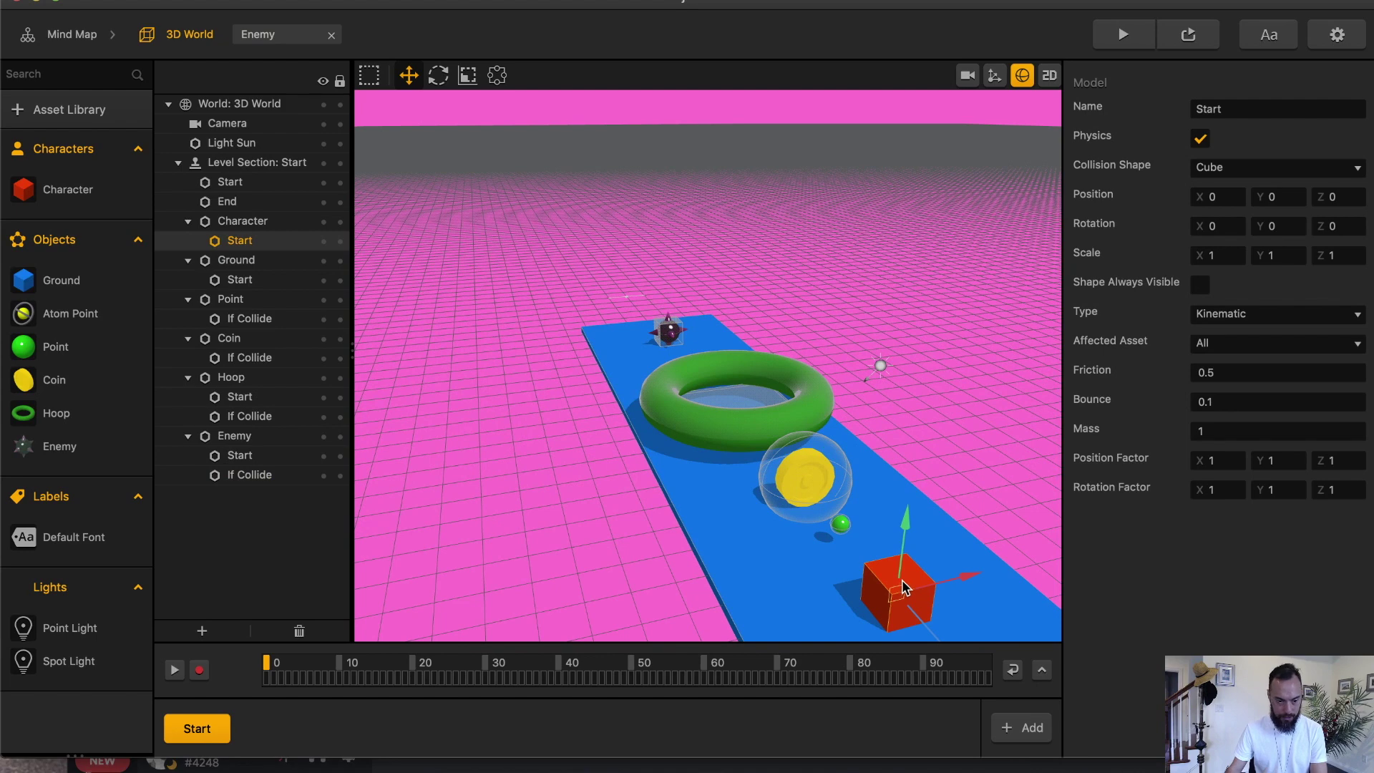
Try scaling the Character's collision shape along its X and Y axes, undoing each change.
{"action": "left_click", "coordinate": [464, 82]}
{"action": "left_click_drag", "start_coordinate": [861, 357], "coordinate": [892, 357]}
{"action": "key", "text": "super+z"}
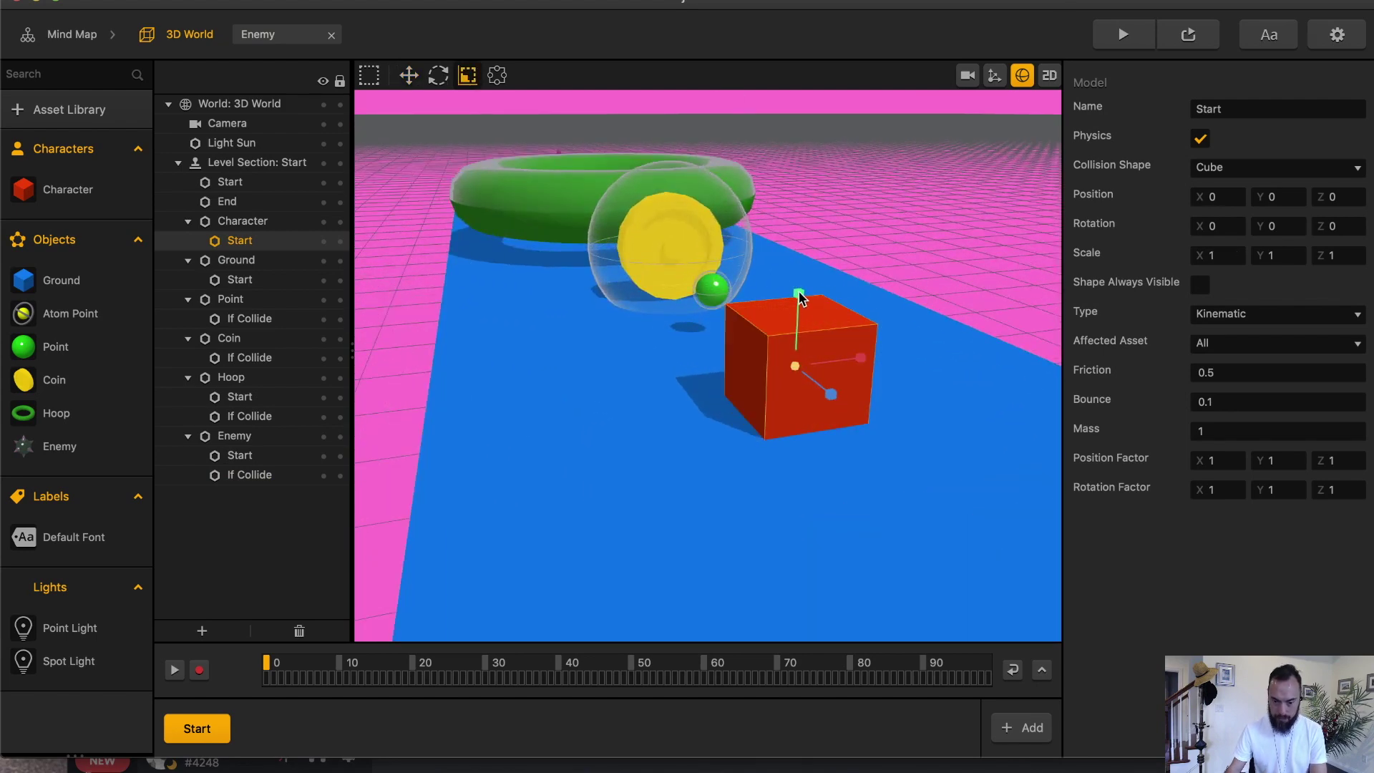
{"action": "left_click_drag", "start_coordinate": [798, 291], "coordinate": [802, 252]}
{"action": "key", "text": "super+z"}
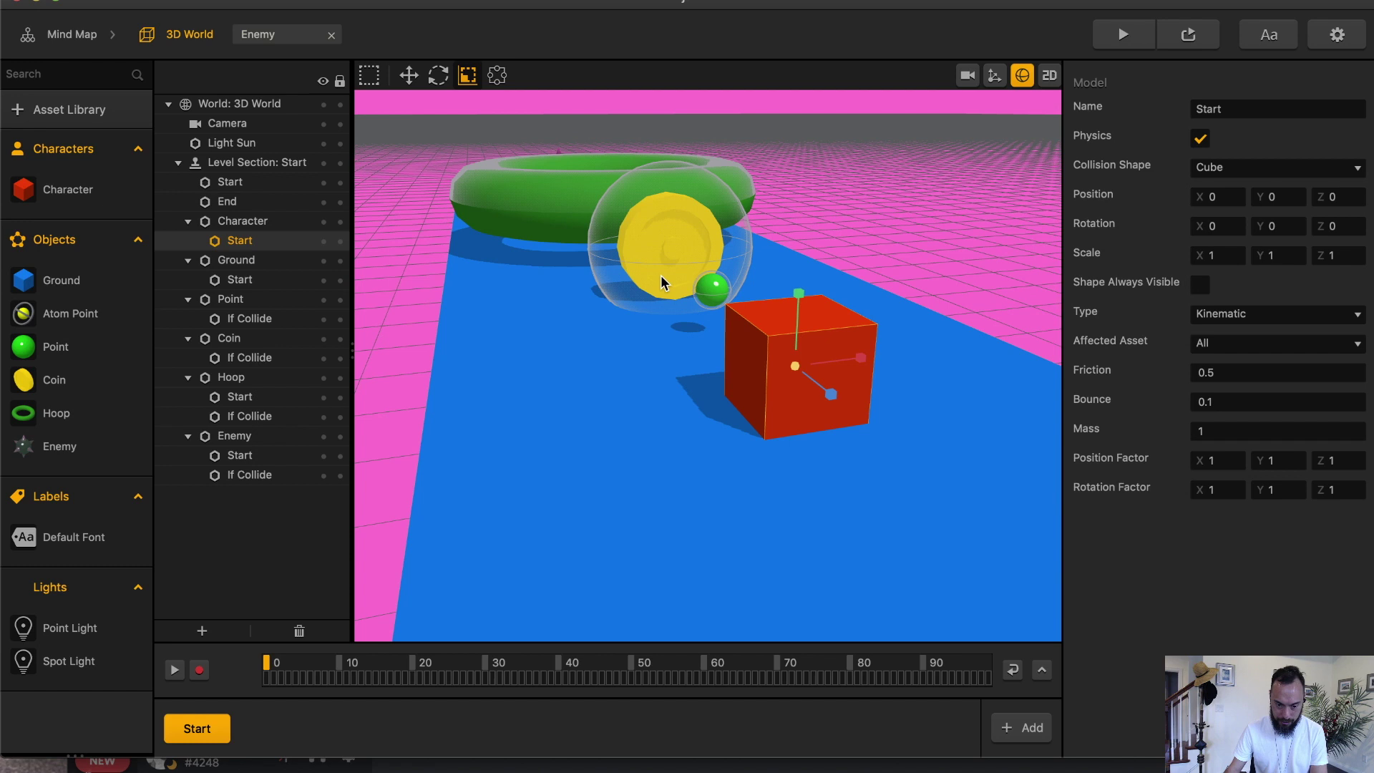
Hide the collision shapes and preview the game, moving the cube through the hoop toward the enemy.
{"action": "right_click_drag", "start_coordinate": [523, 196], "coordinate": [492, 166]}
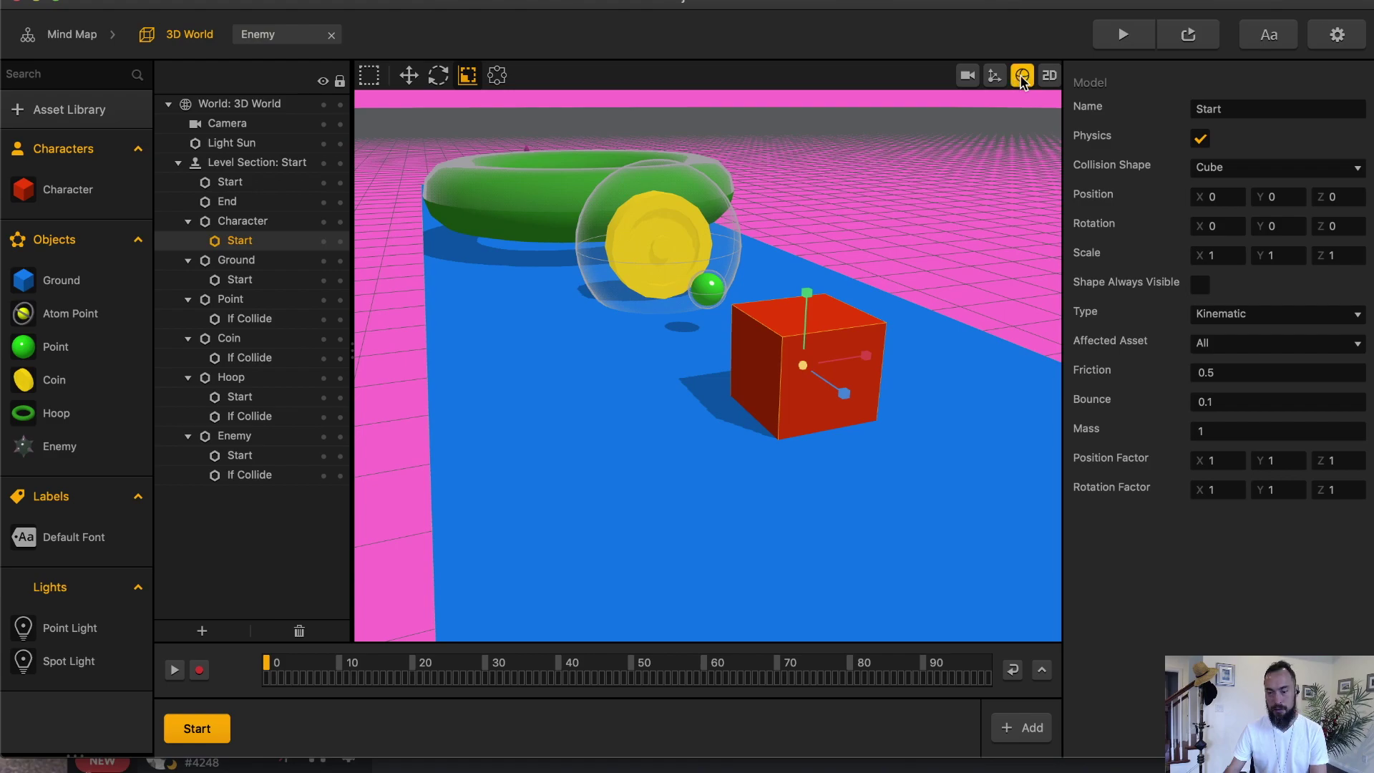
{"action": "key", "text": "ctrl+Up"}
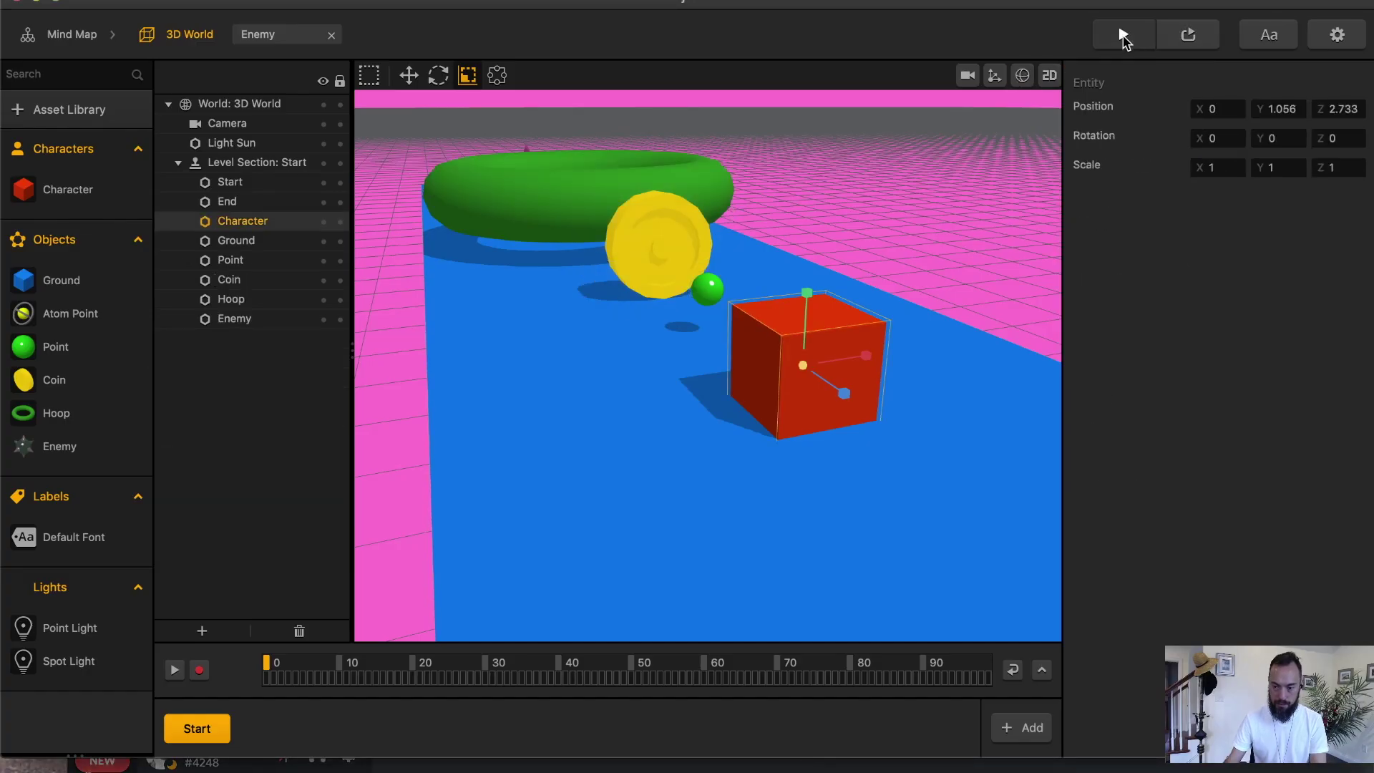
{"action": "left_click", "coordinate": [1123, 35]}
{"action": "mouse_move", "coordinate": [460, 623]}
{"action": "left_mouse_down"}
{"action": "mouse_move", "coordinate": [460, 315]}
{"action": "mouse_move", "coordinate": [410, 46]}
{"action": "left_mouse_up"}
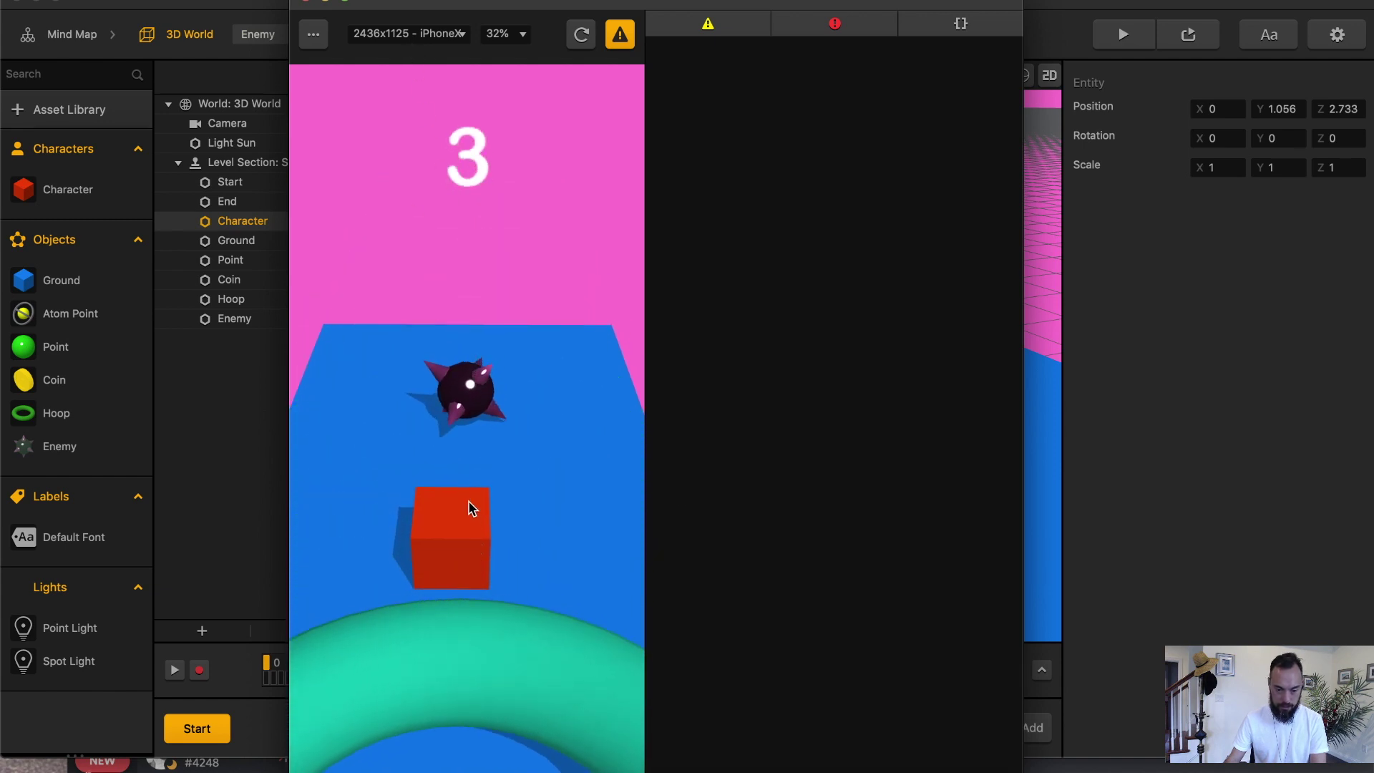
{"action": "left_click", "coordinate": [306, 2]}
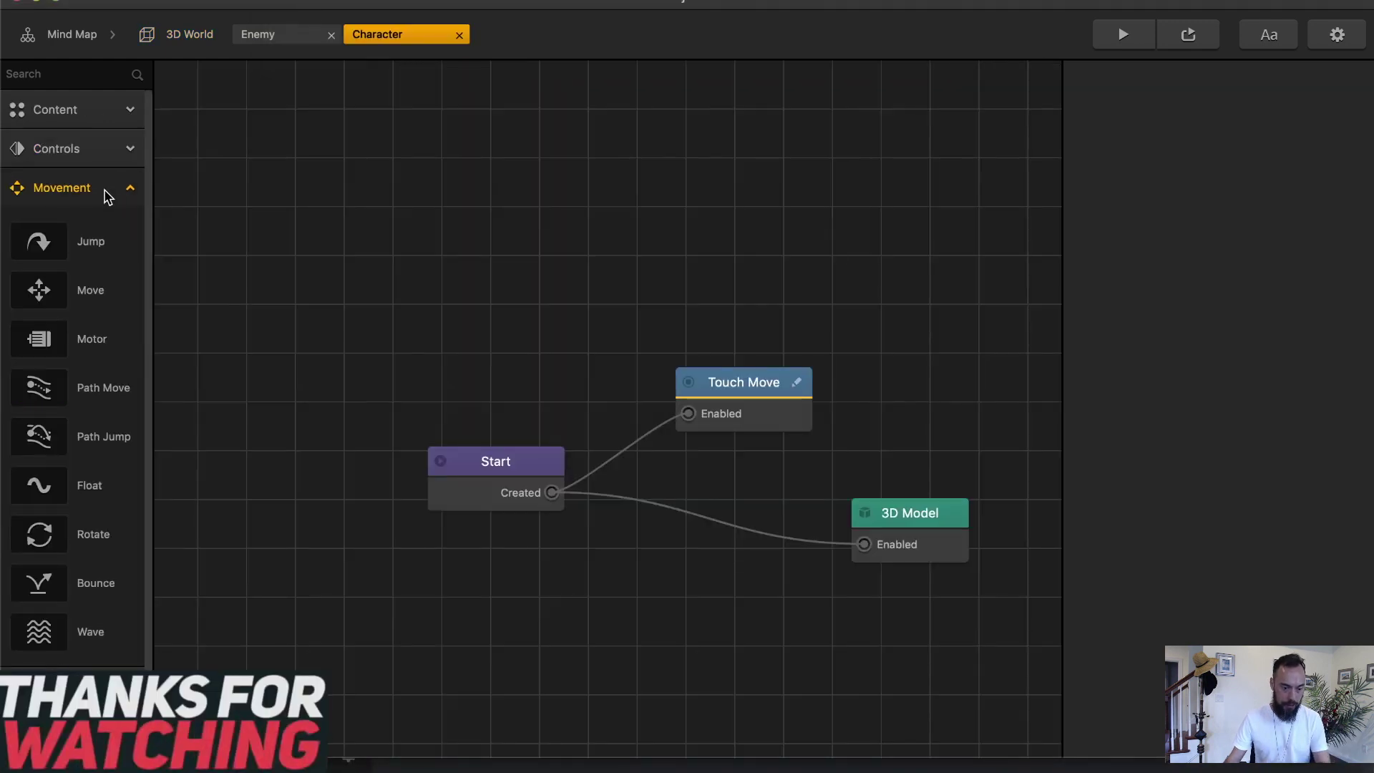
Add an If Collide node to the Character's node map, enabled by Start's Created output, with Affected Asset set to Enemy.
{"action": "left_click", "coordinate": [107, 149]}
{"action": "left_click", "coordinate": [113, 151]}
{"action": "left_click", "coordinate": [96, 187]}
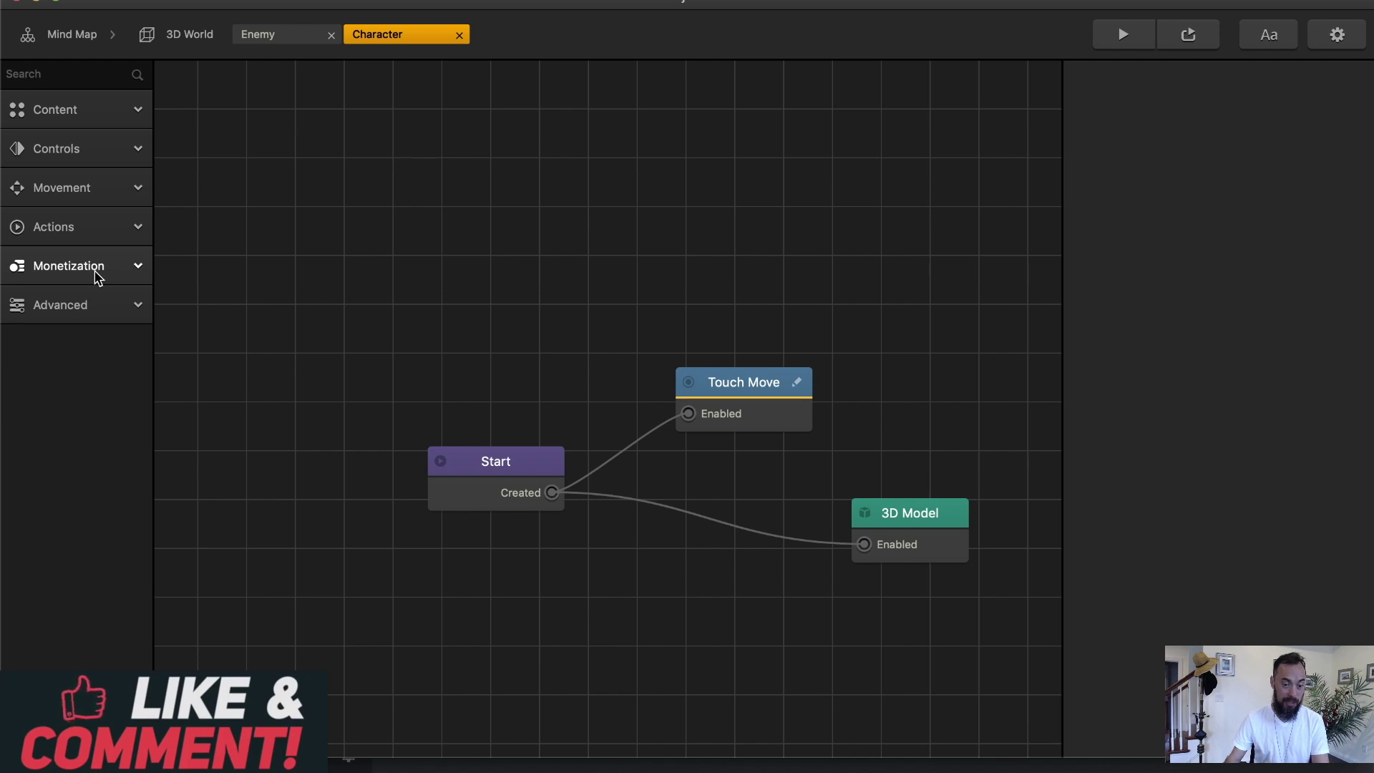
{"action": "left_click", "coordinate": [98, 233]}
{"action": "left_click_drag", "start_coordinate": [104, 279], "coordinate": [593, 560]}
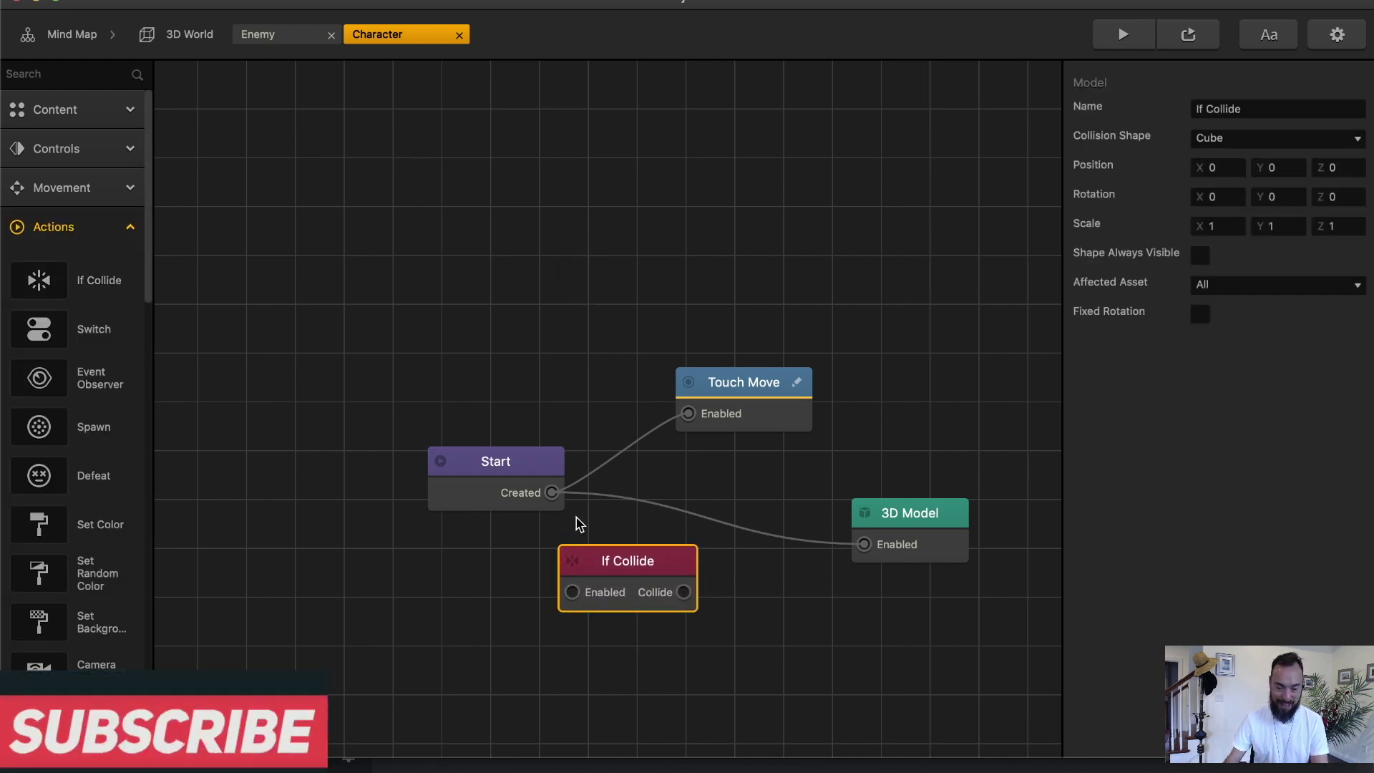
{"action": "left_click_drag", "start_coordinate": [553, 492], "coordinate": [576, 601]}
{"action": "left_click", "coordinate": [667, 578]}
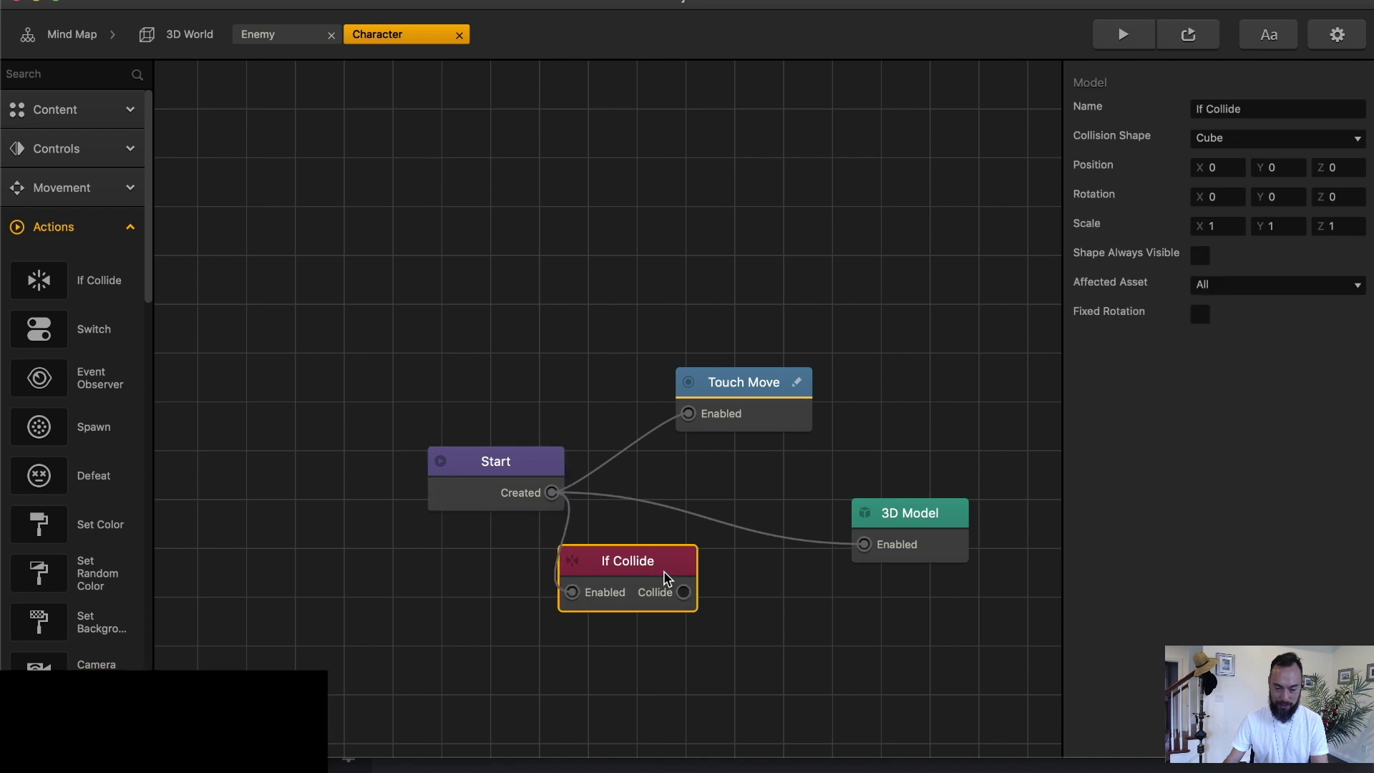
{"action": "left_click", "coordinate": [1285, 281]}
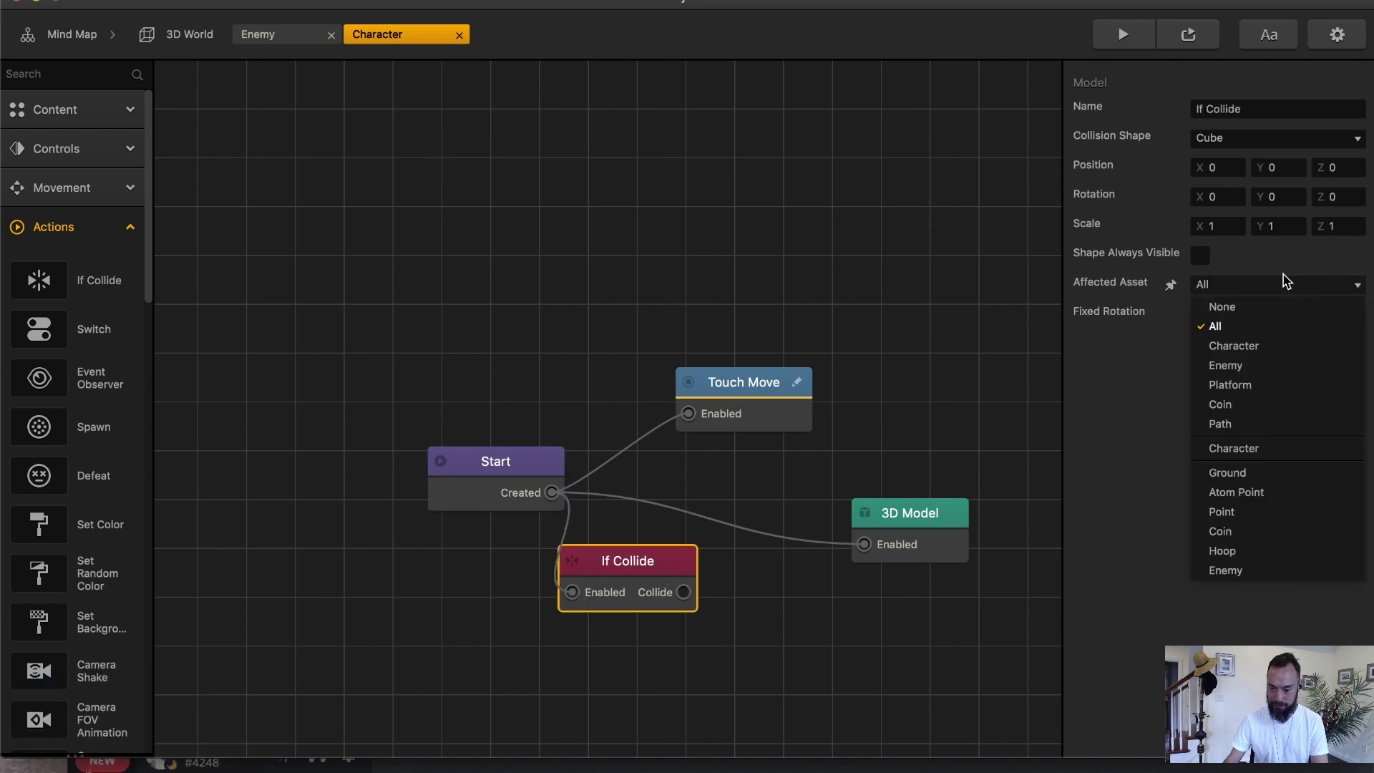
{"action": "left_click", "coordinate": [1287, 366]}
Add an Event node and a Delay node to the Character's node map and set the delay to 0.25.
{"action": "left_click_drag", "start_coordinate": [39, 378], "coordinate": [923, 660]}
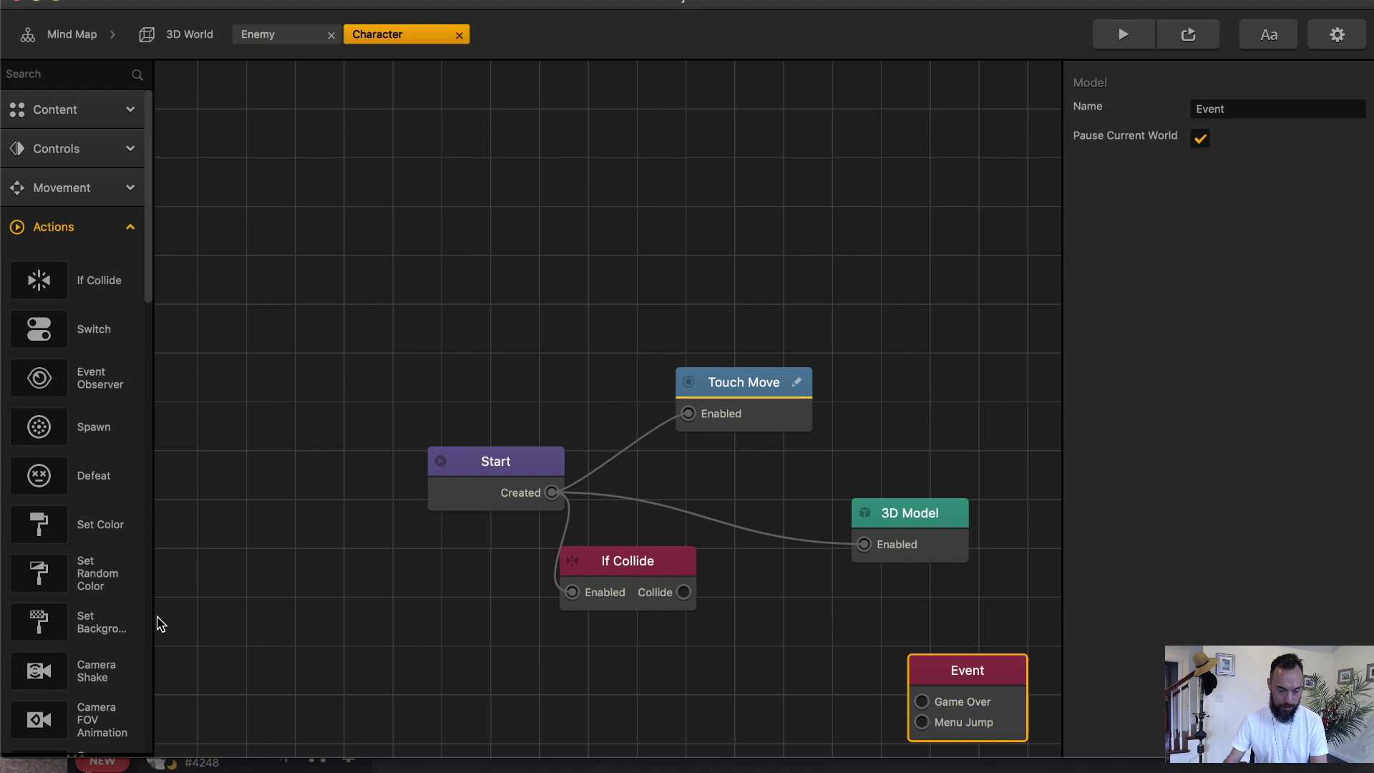
{"action": "scroll", "coordinate": [47, 637], "scroll_direction": "down", "scroll_amount": 15}
{"action": "left_click", "coordinate": [71, 735]}
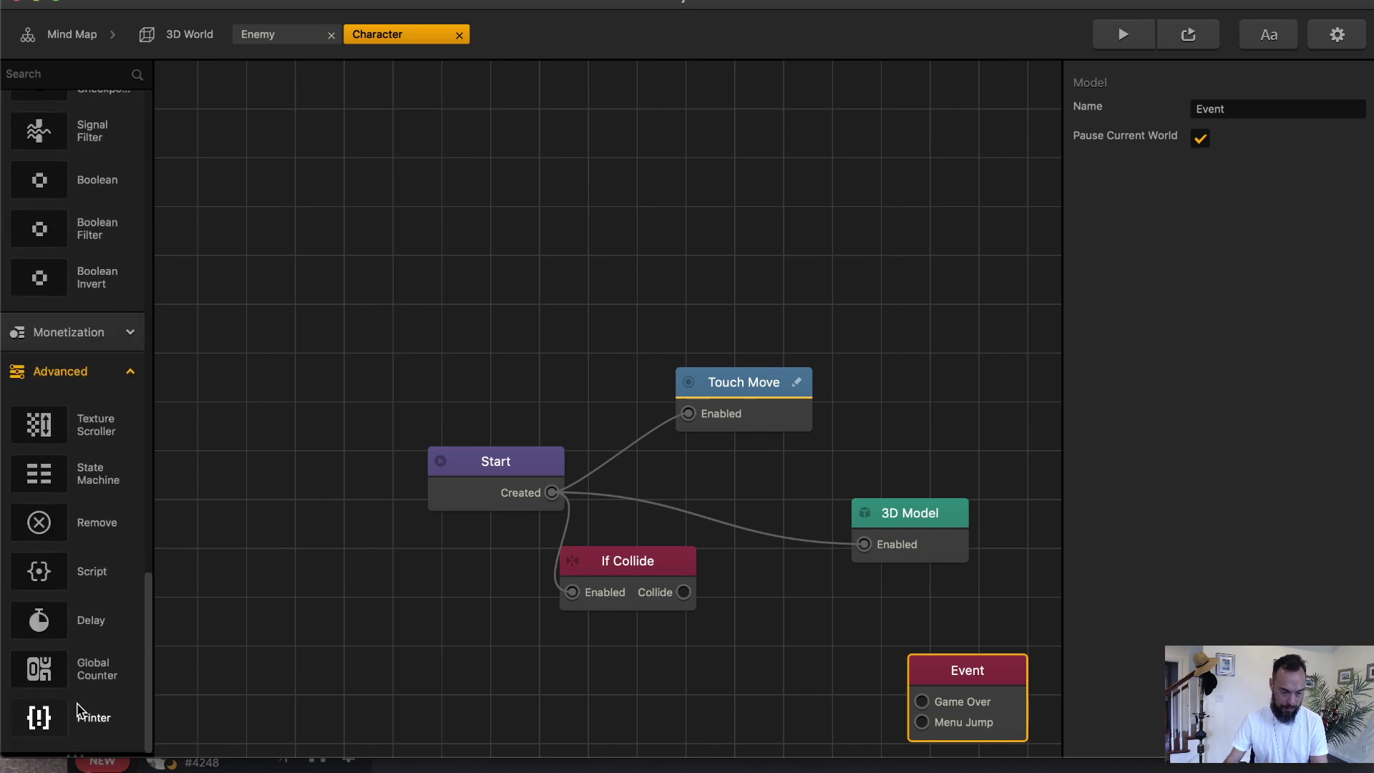
{"action": "left_click_drag", "start_coordinate": [43, 620], "coordinate": [814, 672]}
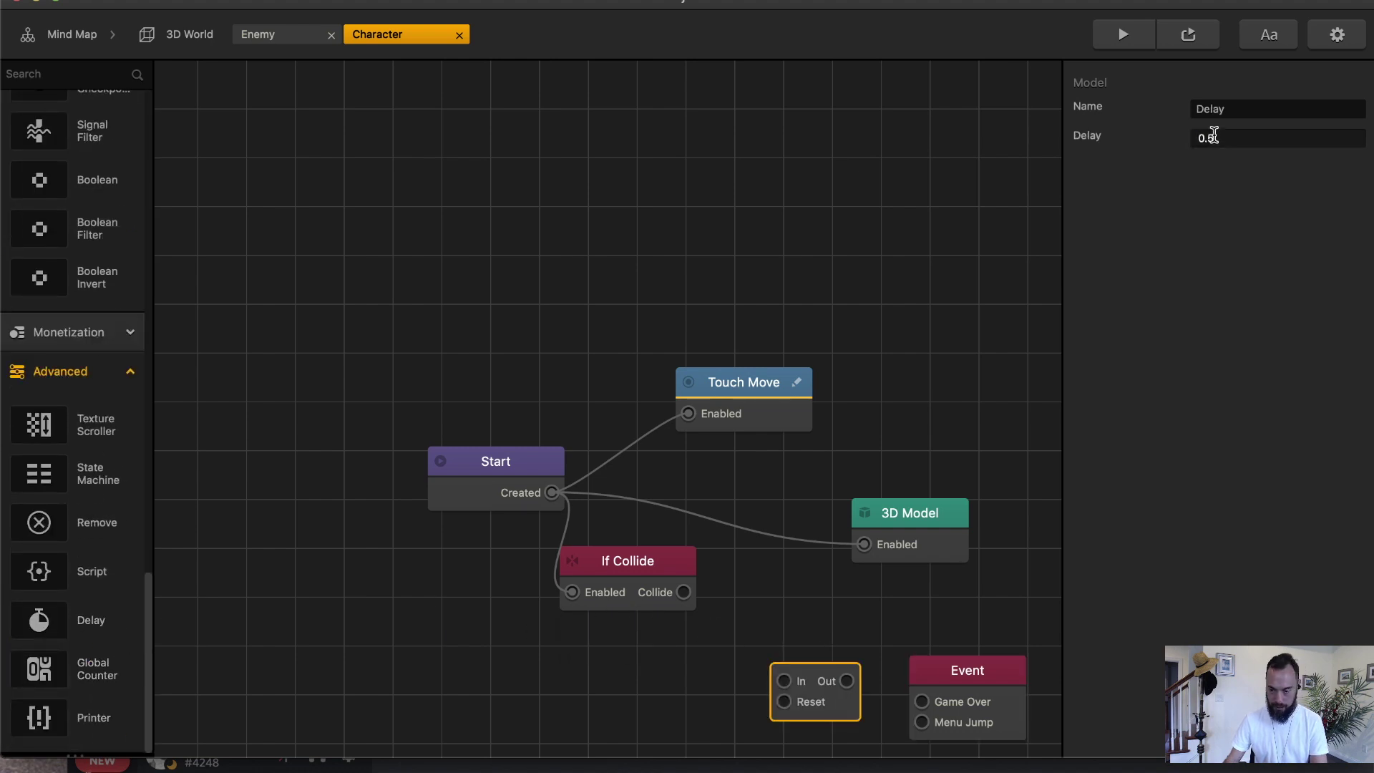
{"action": "left_click", "coordinate": [1207, 138]}
{"action": "type", "text": "2"}
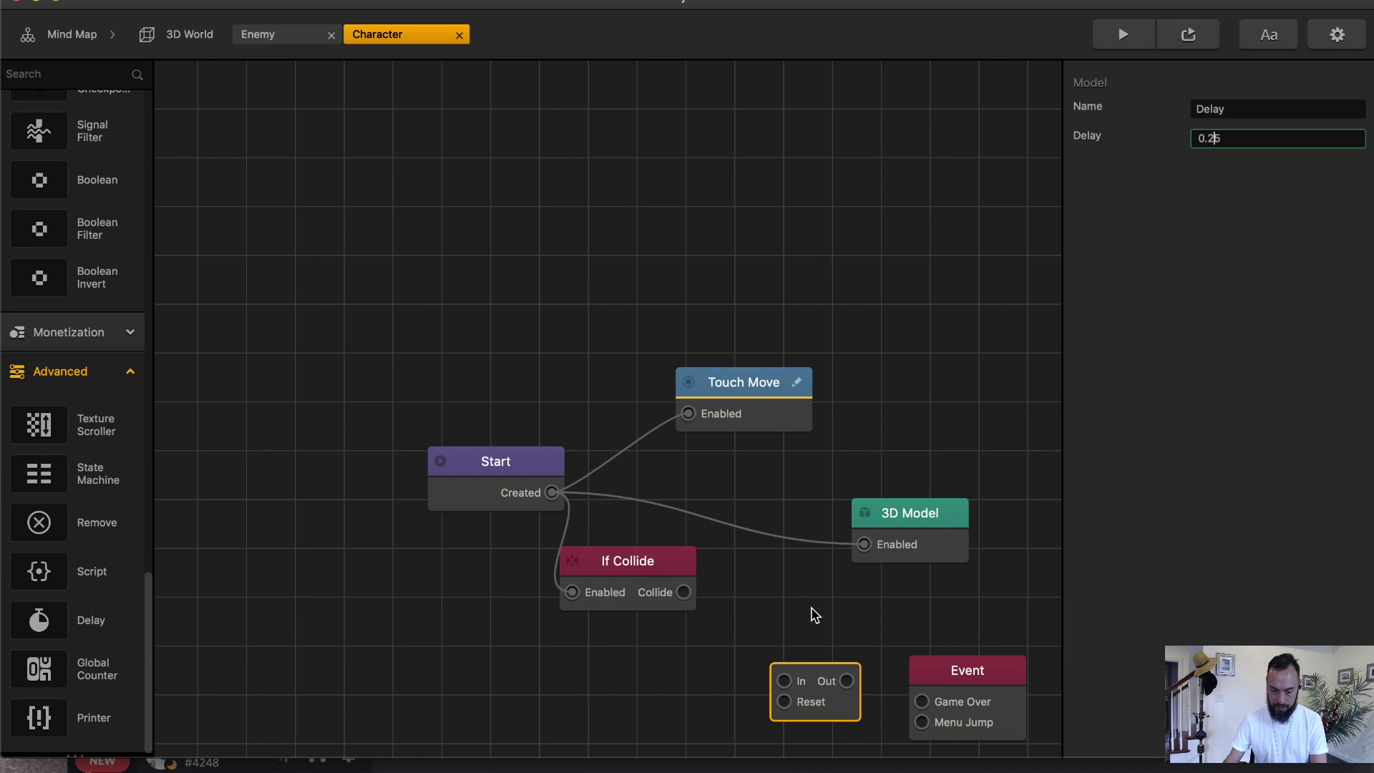
Connect If Collide's Collide output through the Delay node to the Event node's Game Over input.
{"action": "left_click_drag", "start_coordinate": [685, 596], "coordinate": [921, 701]}
{"action": "left_click_drag", "start_coordinate": [1256, 109], "coordinate": [800, 22]}
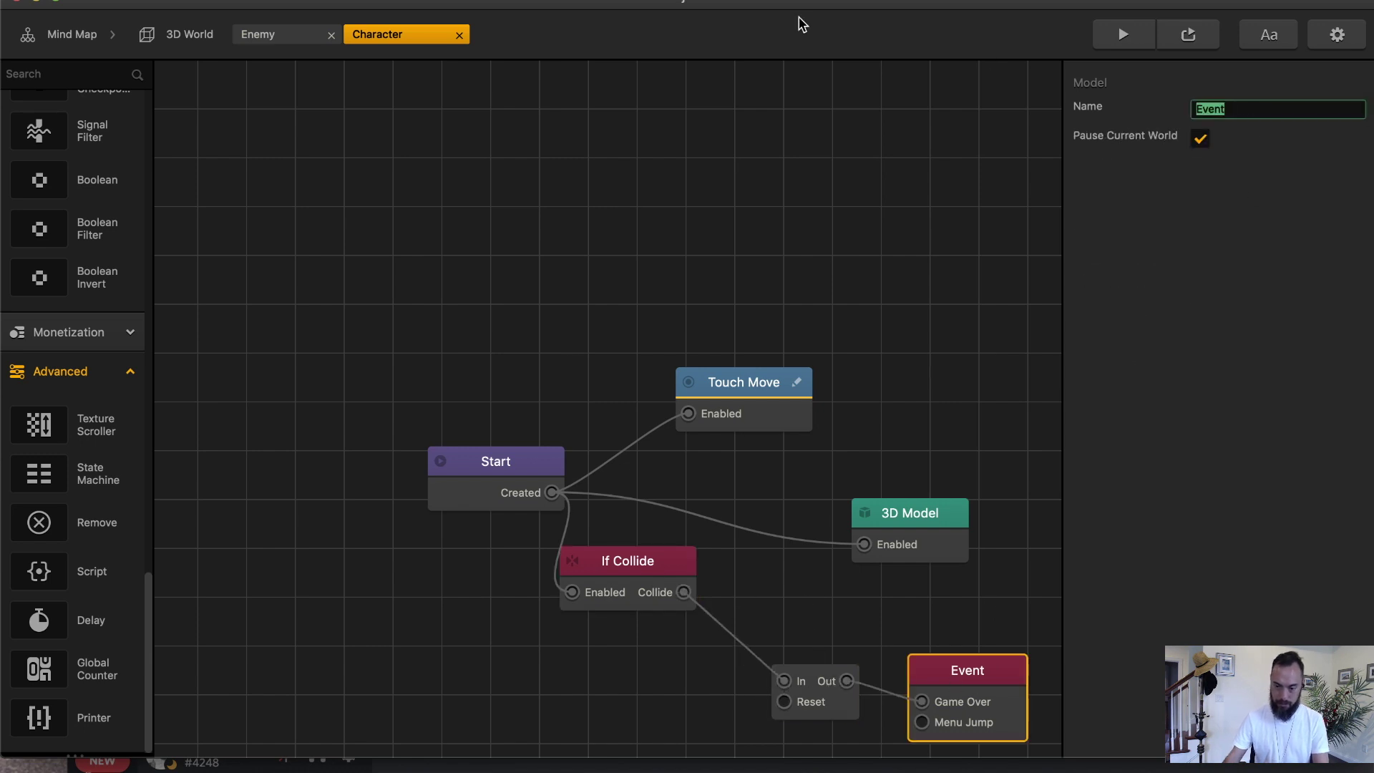
{"action": "type", "text": "D"}
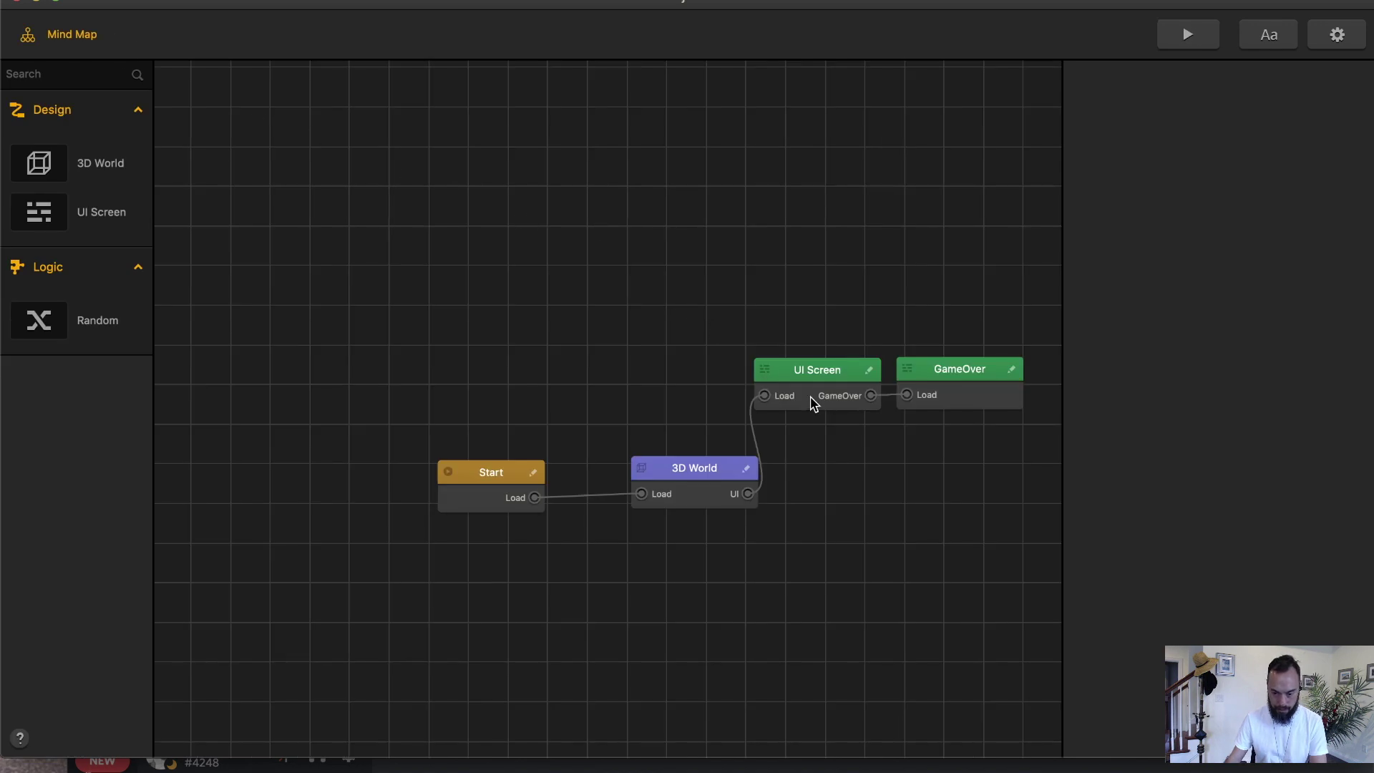
Delete the If Collide, Delay and Event nodes from the Enemy's node map.
{"action": "double_click", "coordinate": [807, 384]}
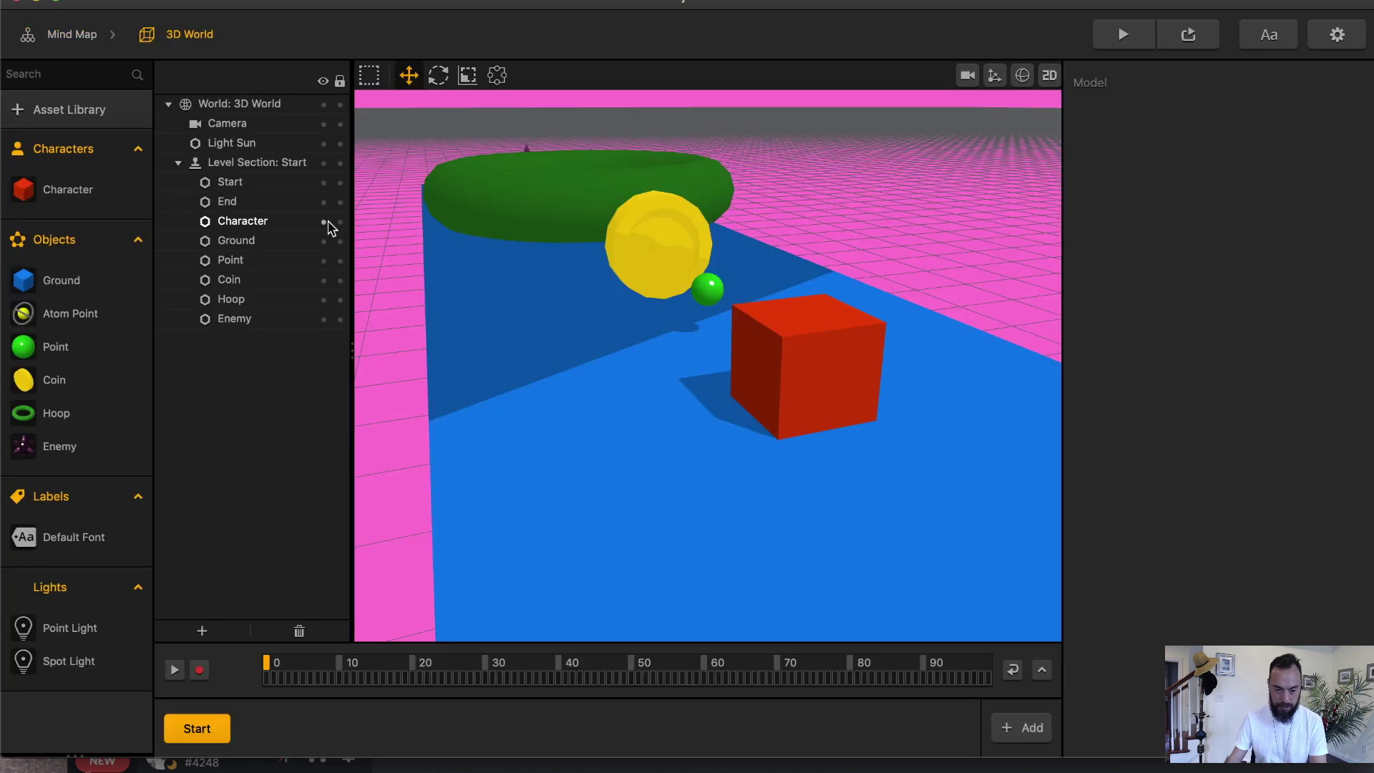
{"action": "double_click", "coordinate": [29, 447]}
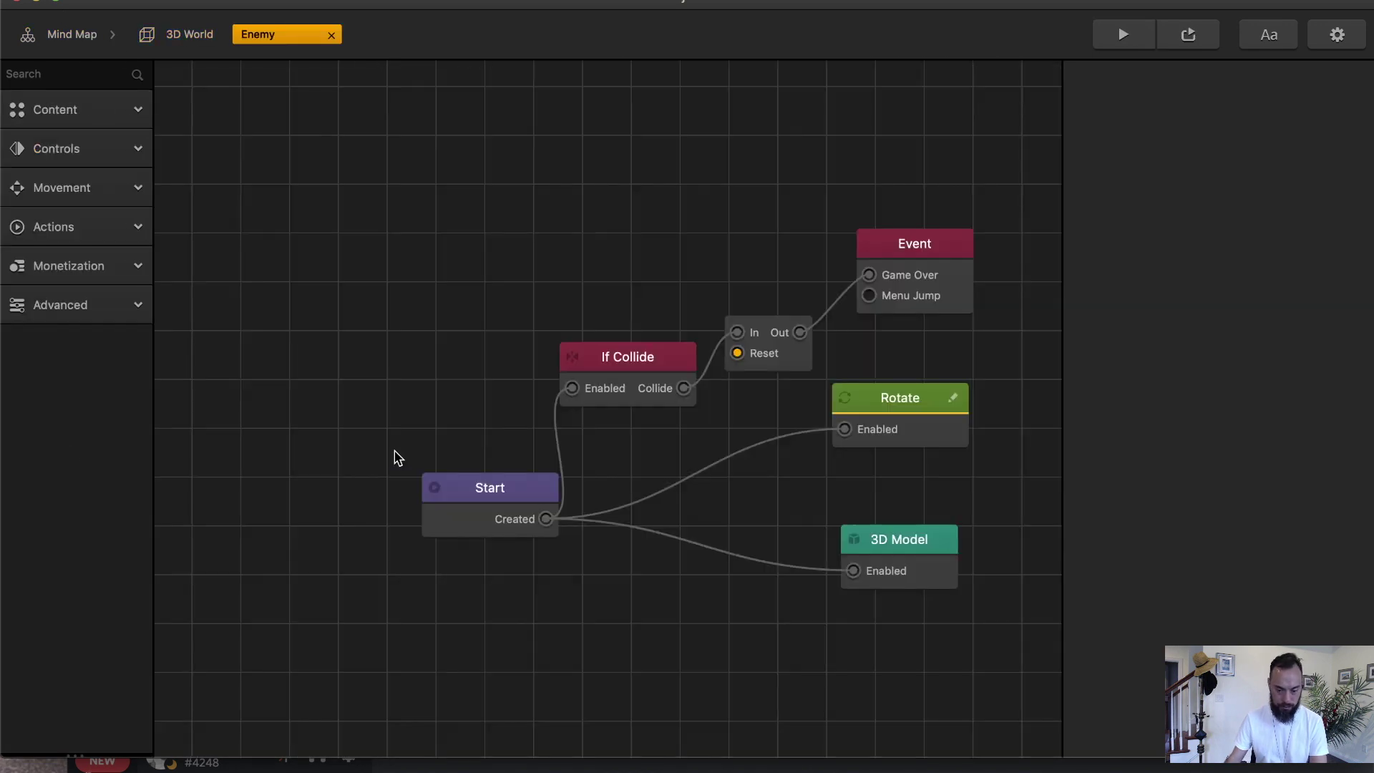
{"action": "left_click", "coordinate": [595, 377]}
{"action": "key", "text": "BackSpace"}
{"action": "left_click", "coordinate": [776, 356]}
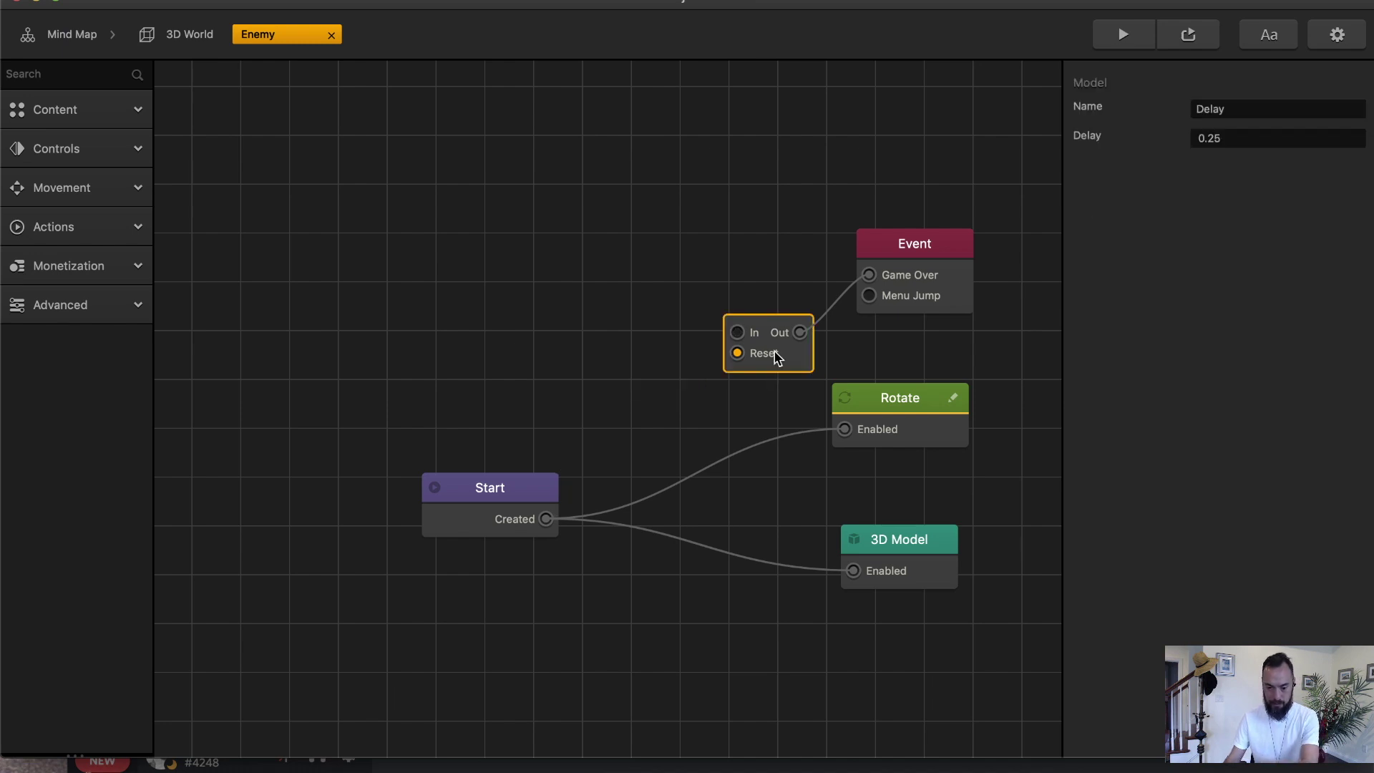
{"action": "key", "text": "BackSpace"}
{"action": "left_click", "coordinate": [923, 261]}
{"action": "key", "text": "BackSpace"}
Preview the game and move the cube into the enemy to test the collision.
{"action": "left_click", "coordinate": [1123, 35]}
{"action": "mouse_move", "coordinate": [539, 689]}
{"action": "left_mouse_down"}
{"action": "mouse_move", "coordinate": [474, 465]}
{"action": "mouse_move", "coordinate": [513, 283]}
{"action": "left_mouse_up"}
{"action": "mouse_move", "coordinate": [486, 422]}
{"action": "left_mouse_down"}
{"action": "mouse_move", "coordinate": [456, 320]}
{"action": "mouse_move", "coordinate": [473, 183]}
{"action": "left_mouse_up"}
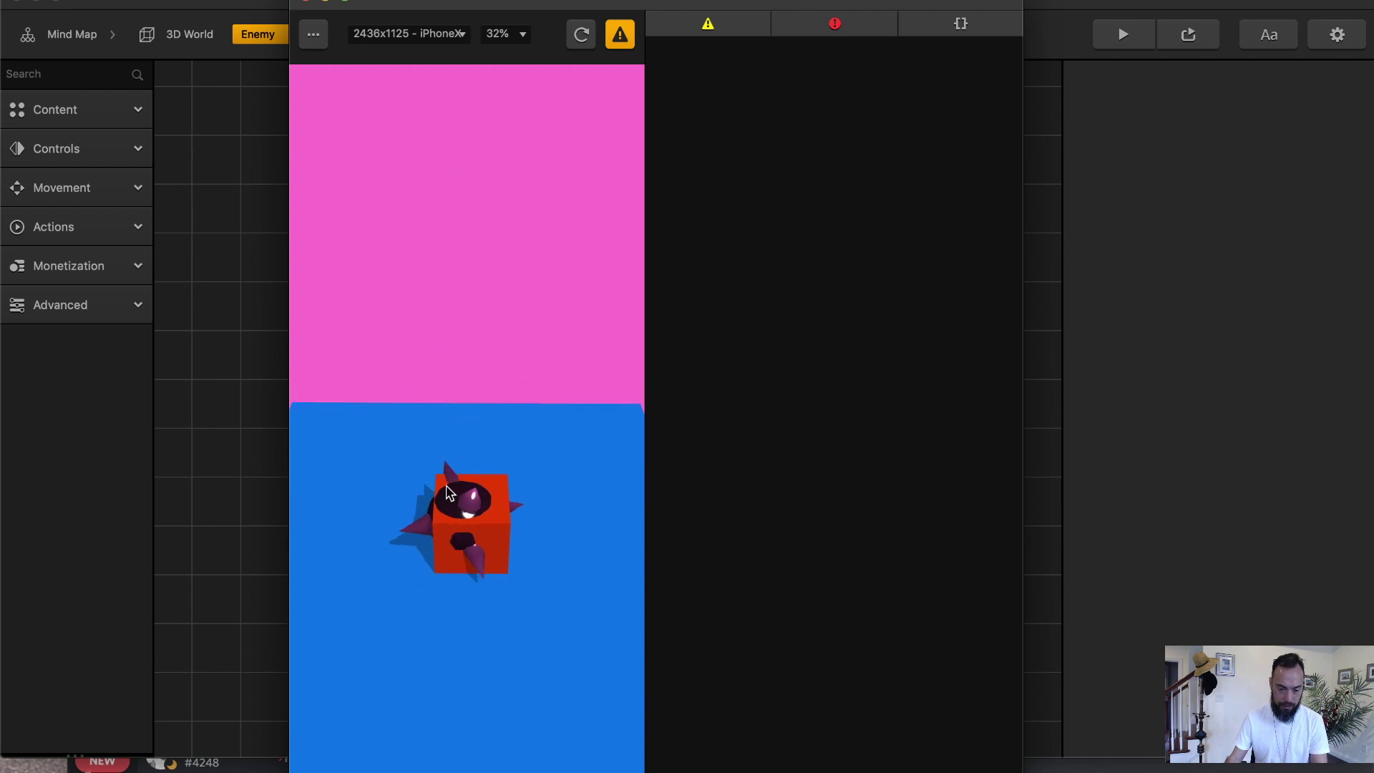
{"action": "left_click", "coordinate": [310, 2]}
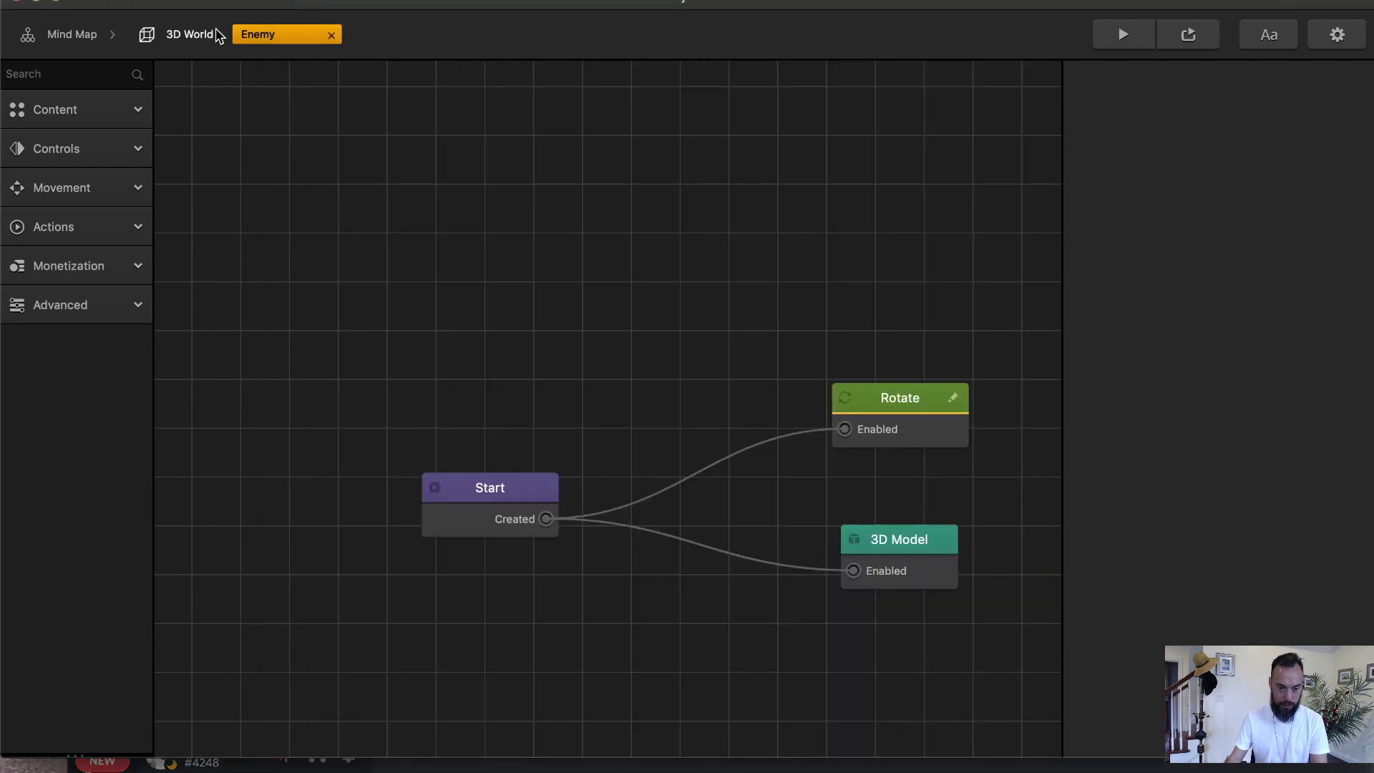
Open the GameOver screen from the Mind Map and add a Navigation Button covering the whole screen.
{"action": "left_click", "coordinate": [72, 34]}
{"action": "left_click", "coordinate": [979, 373]}
{"action": "double_click", "coordinate": [978, 372]}
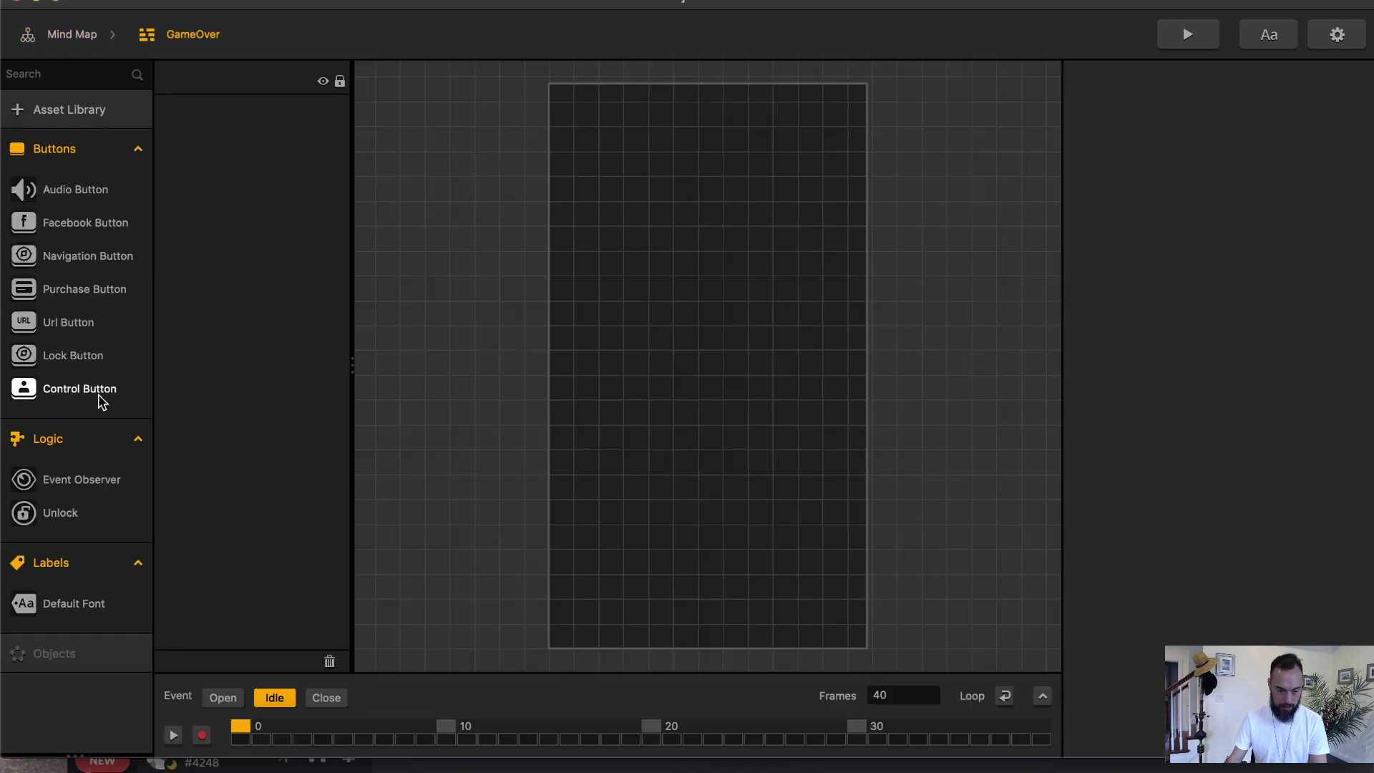
{"action": "left_click_drag", "start_coordinate": [66, 258], "coordinate": [564, 110]}
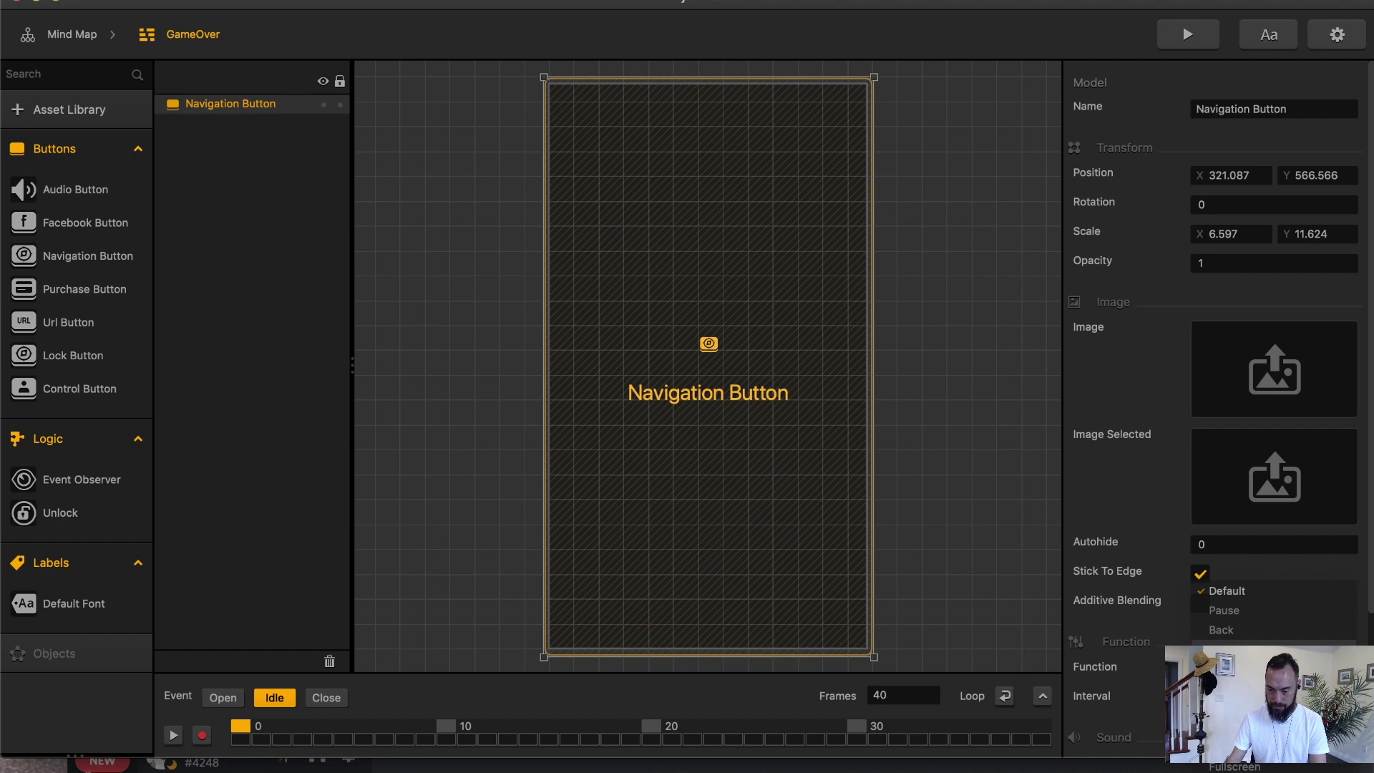
Add a Default Font label to the upper part of the GameOver screen with the text Game Over.
{"action": "left_click_drag", "start_coordinate": [23, 603], "coordinate": [707, 203]}
{"action": "left_click", "coordinate": [1289, 360]}
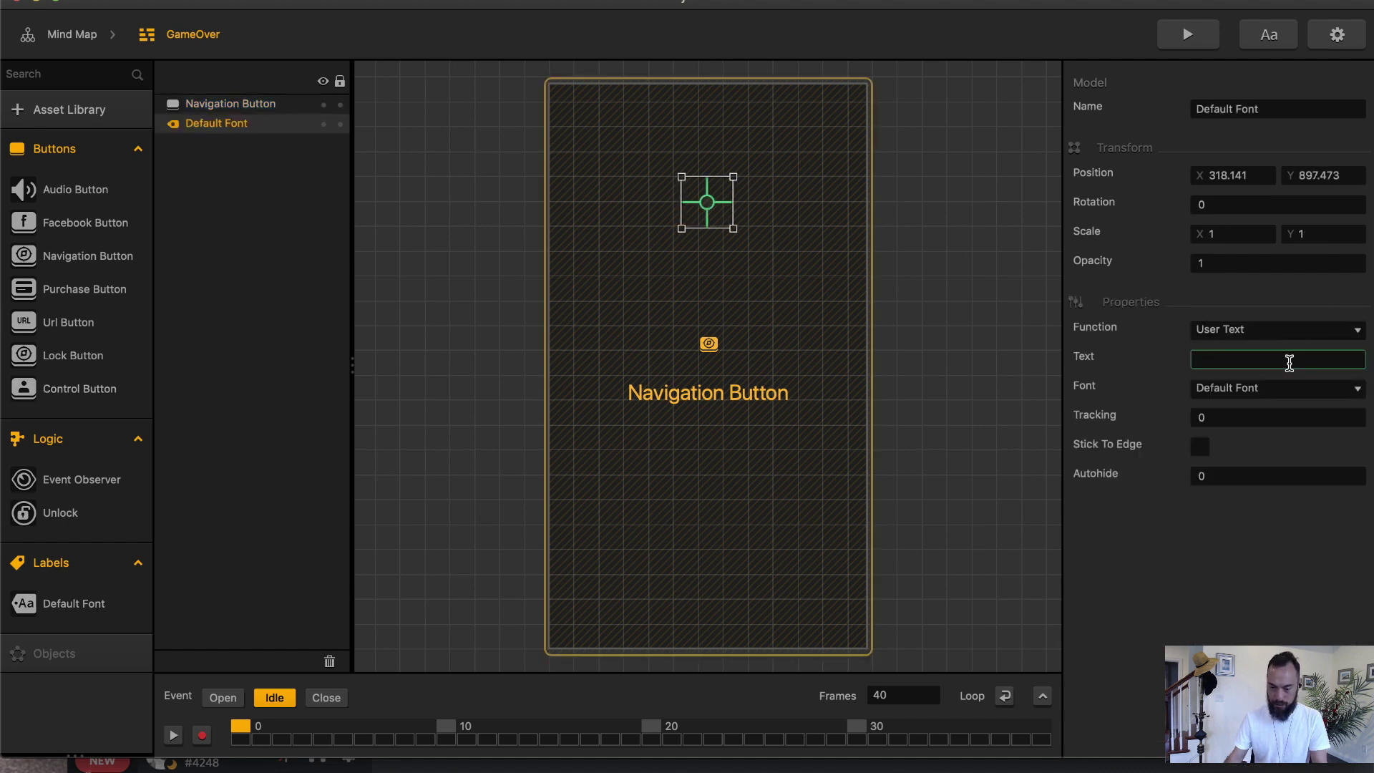
{"action": "type", "text": "Game Ov"}
{"action": "type", "text": "er"}
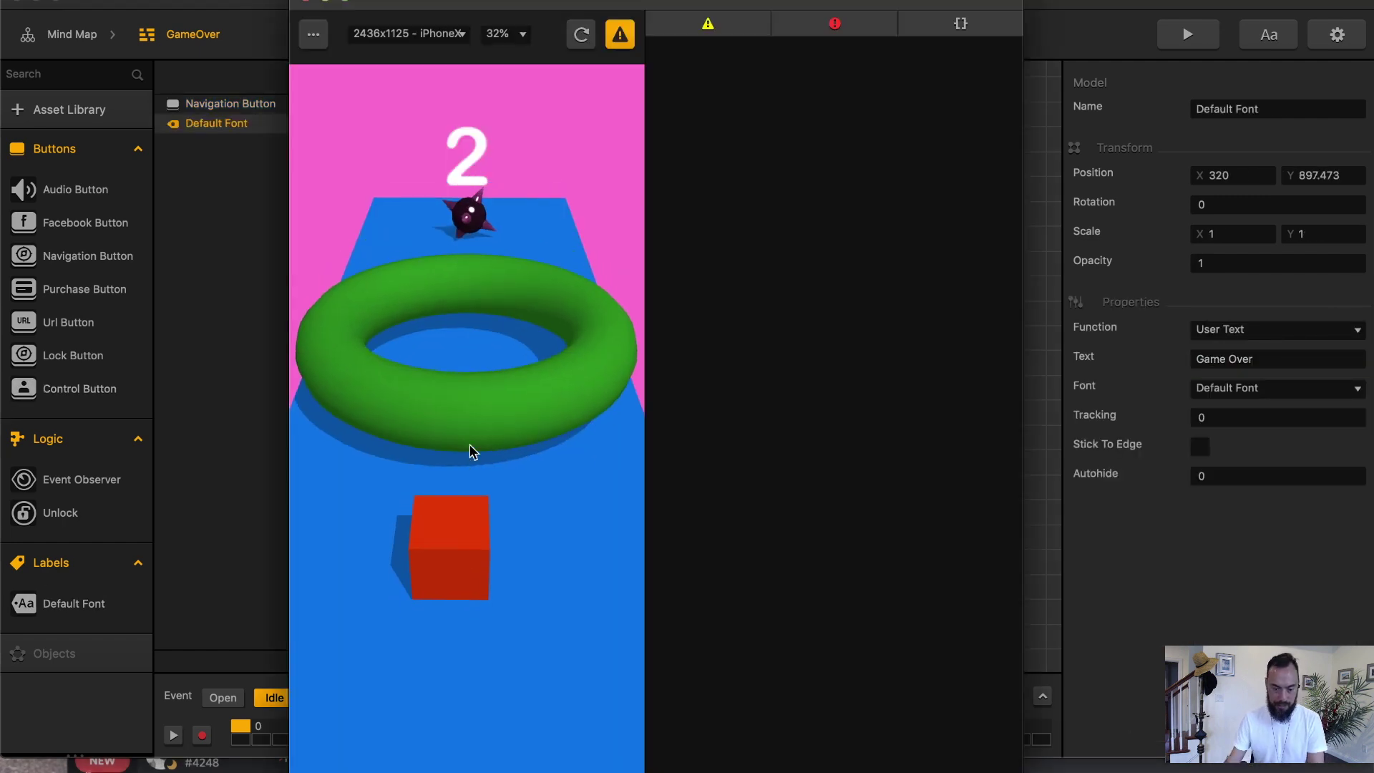
Move the cube into the enemy in the game preview to test the GameOver screen, and close the preview.
{"action": "mouse_move", "coordinate": [448, 632]}
{"action": "left_mouse_down"}
{"action": "mouse_move", "coordinate": [448, 362]}
{"action": "mouse_move", "coordinate": [420, 224]}
{"action": "left_mouse_up"}
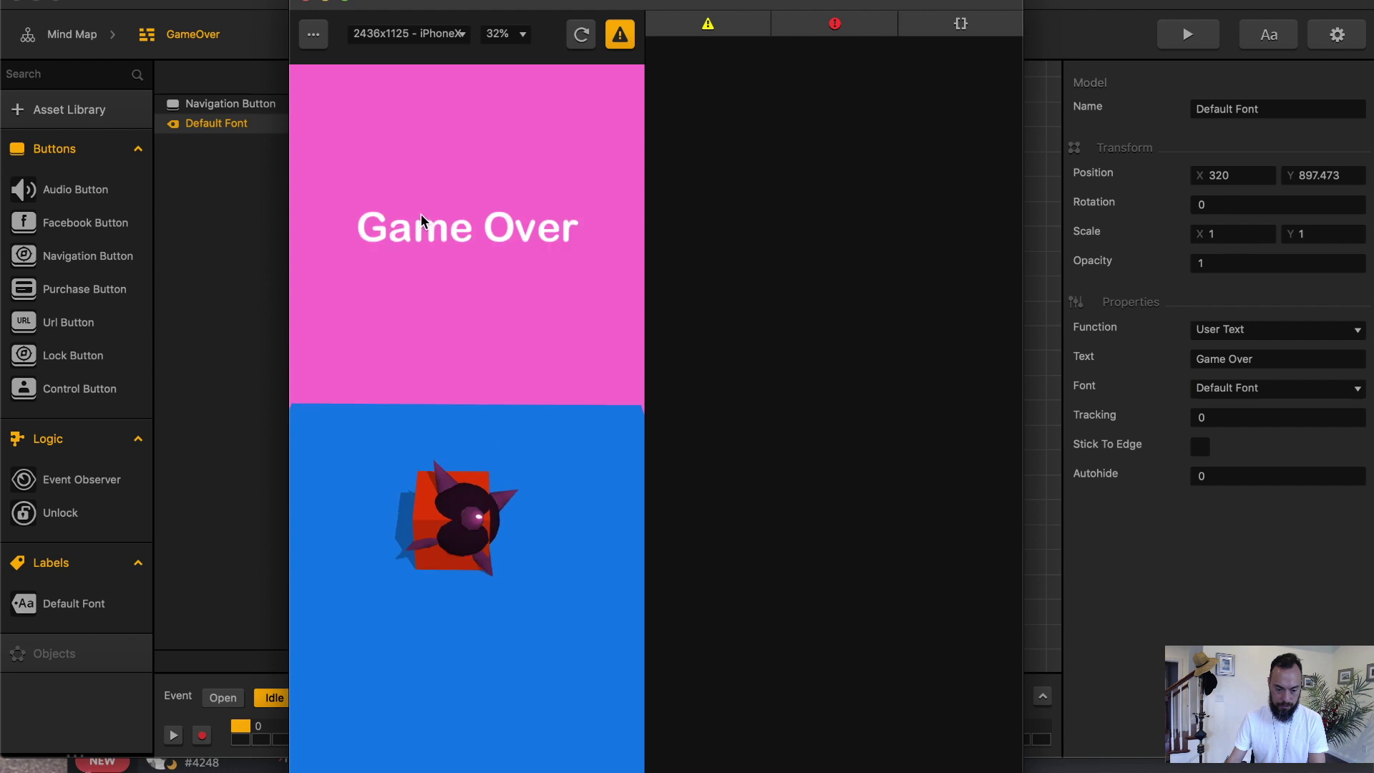
{"action": "left_click", "coordinate": [307, 2]}
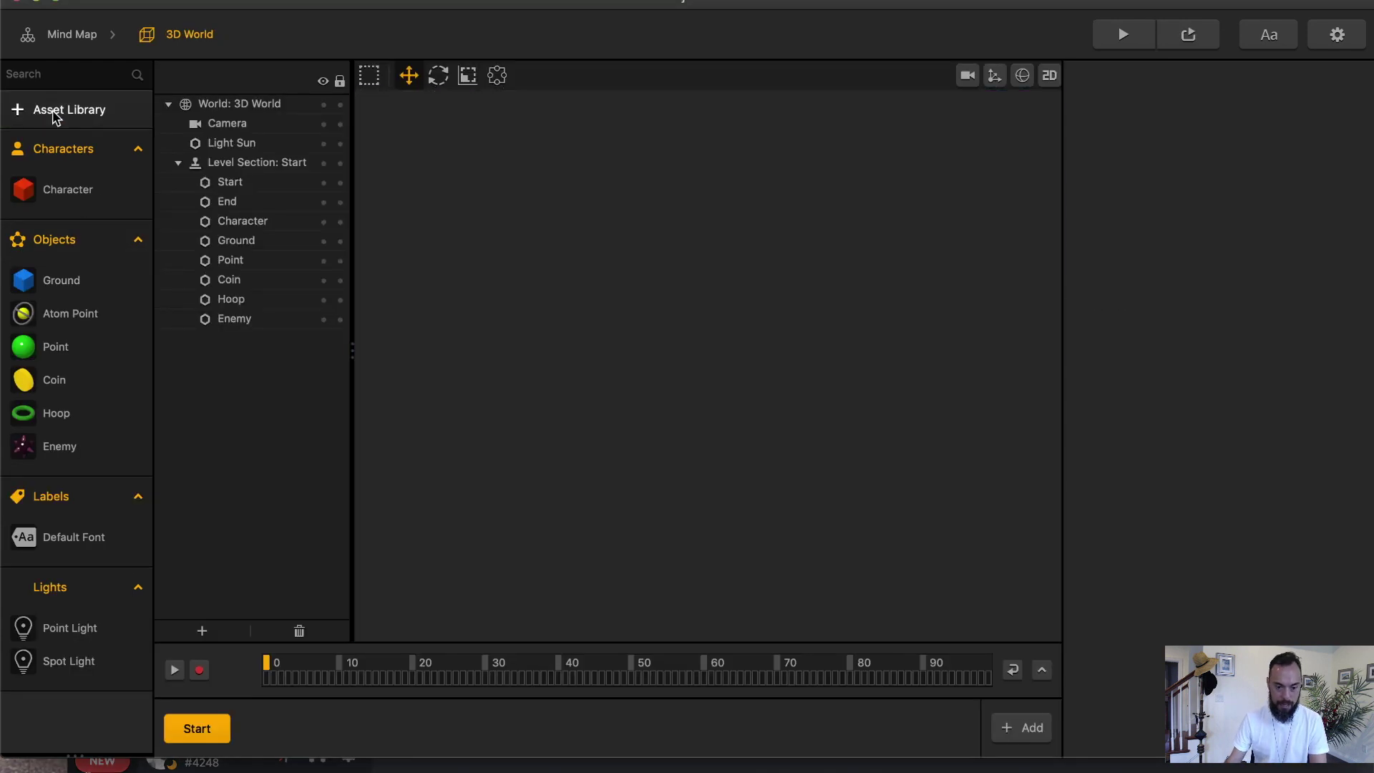
Add the Platform and Float Platform assets from the Asset Library to the project's objects.
{"action": "left_click", "coordinate": [55, 115]}
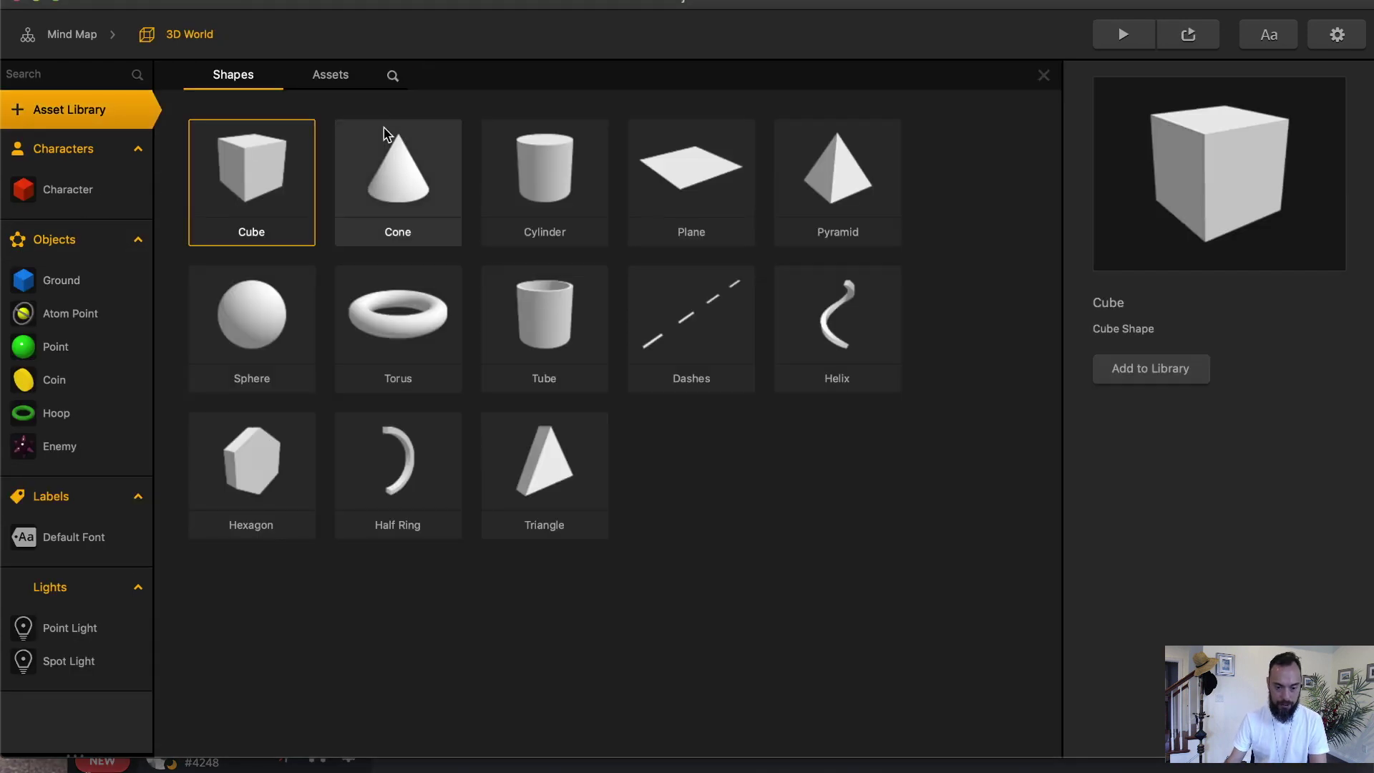
{"action": "left_click", "coordinate": [330, 75]}
{"action": "double_click", "coordinate": [246, 354]}
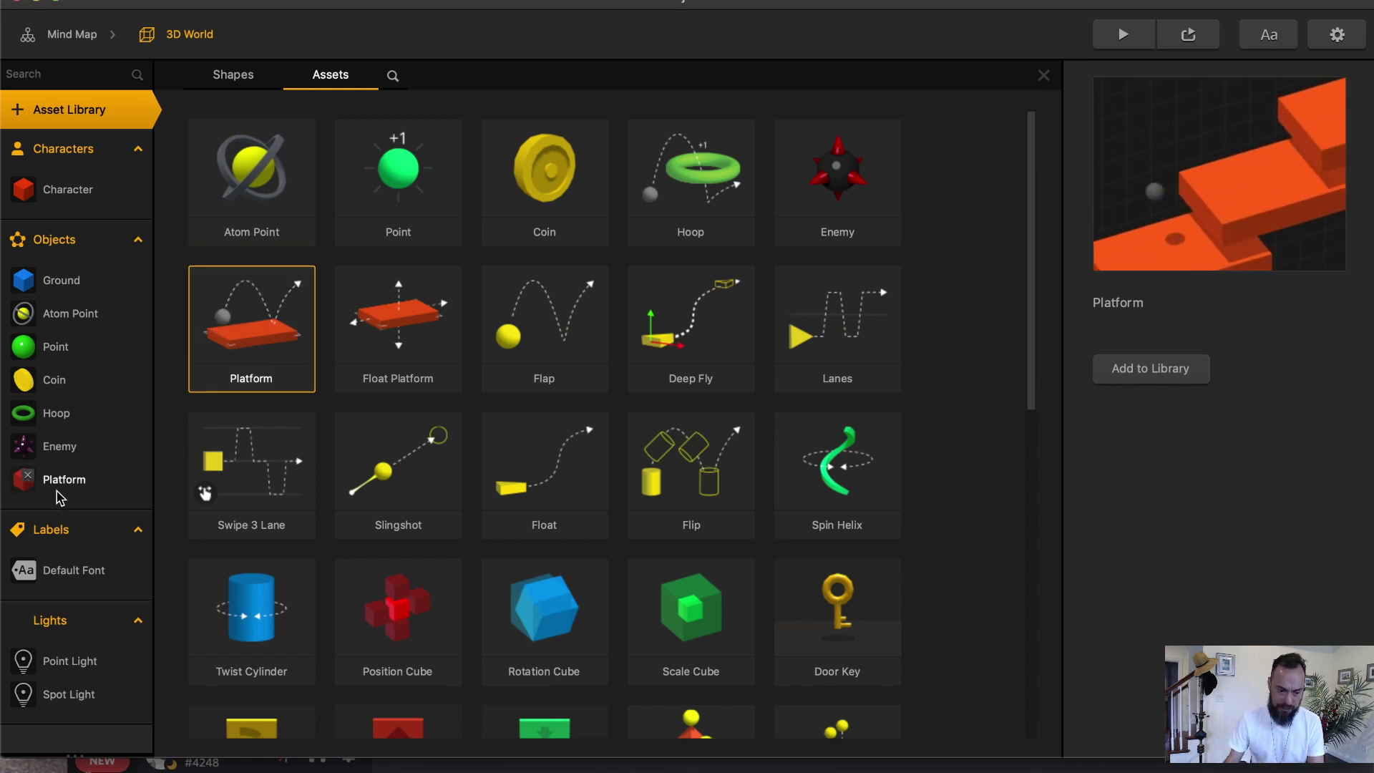
{"action": "double_click", "coordinate": [399, 327]}
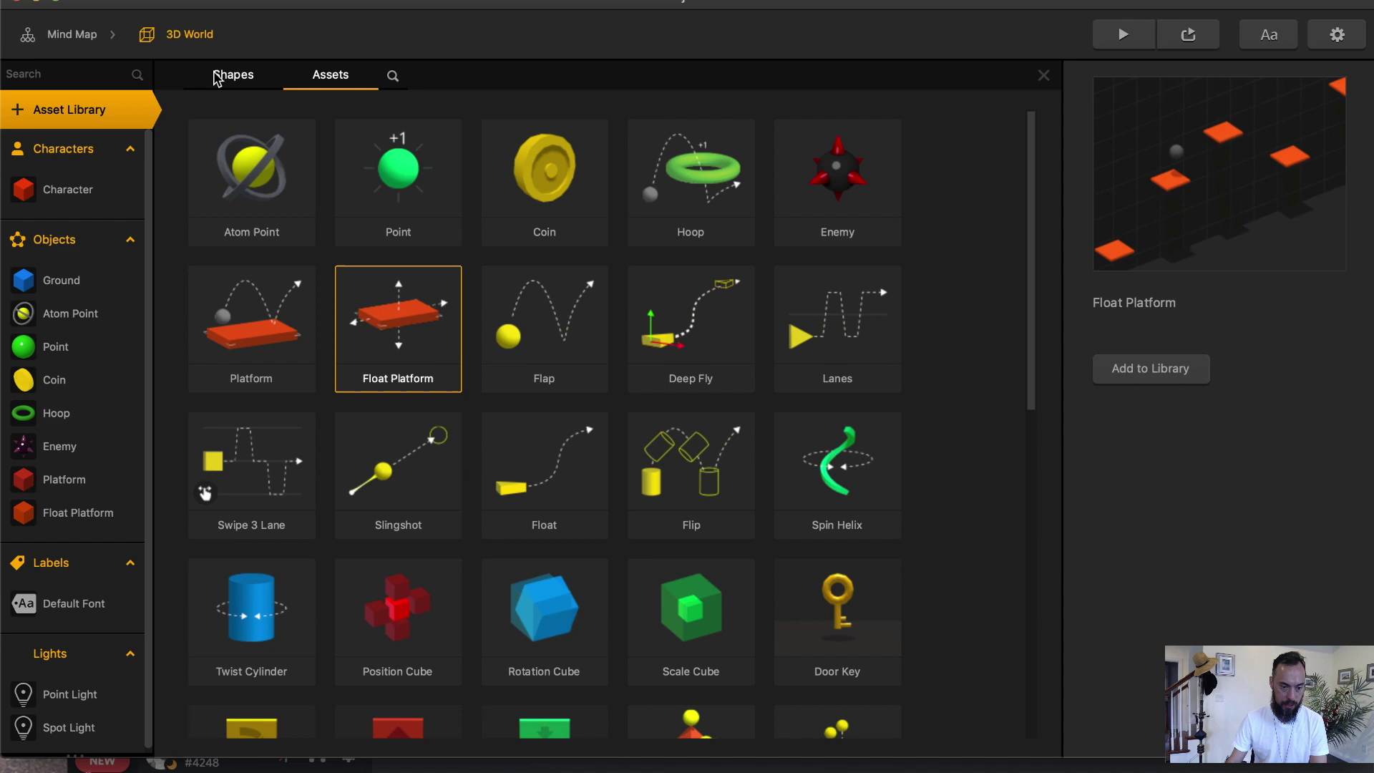
{"action": "left_click", "coordinate": [1043, 75]}
Place a Platform in the 3D World above the ground beyond the enemy, at about Y 6.2, Z -29.2.
{"action": "left_click_drag", "start_coordinate": [692, 236], "coordinate": [699, 236]}
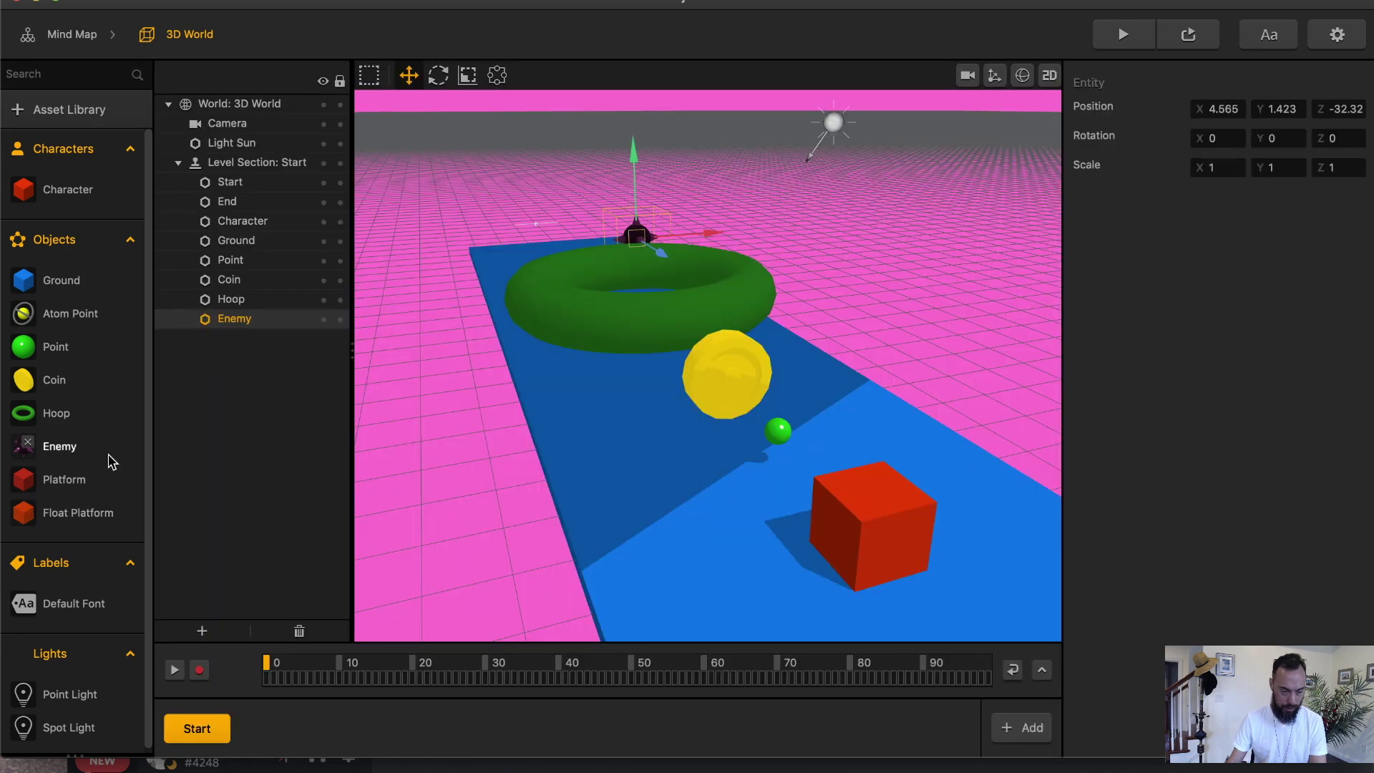
{"action": "left_click_drag", "start_coordinate": [86, 476], "coordinate": [577, 412]}
{"action": "scroll", "coordinate": [775, 563], "scroll_direction": "down", "scroll_amount": 3}
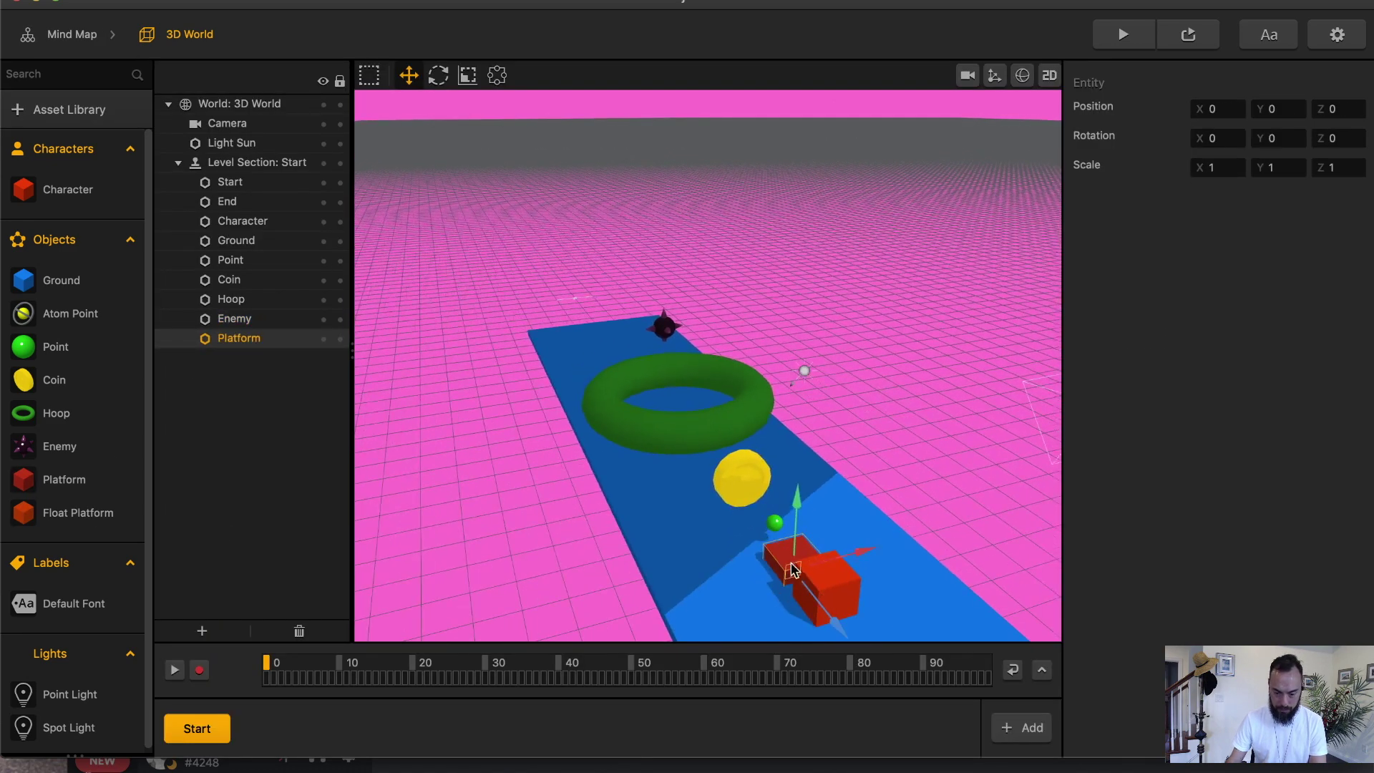
{"action": "left_click_drag", "start_coordinate": [803, 519], "coordinate": [175, 469]}
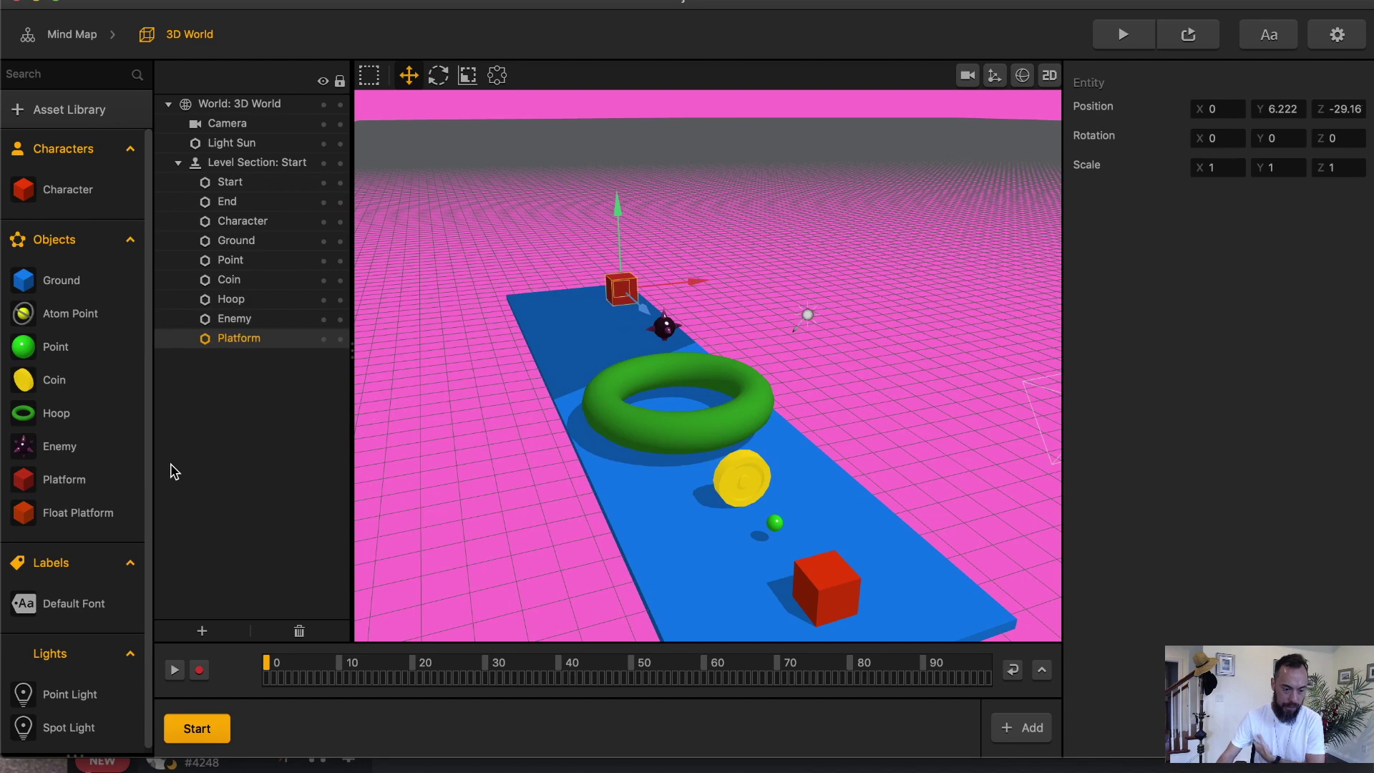
Examine the Start and 3D Model nodes in the Platform's node map, aligning the Start node beside the 3D Model, and return to the 3D World.
{"action": "double_click", "coordinate": [73, 486]}
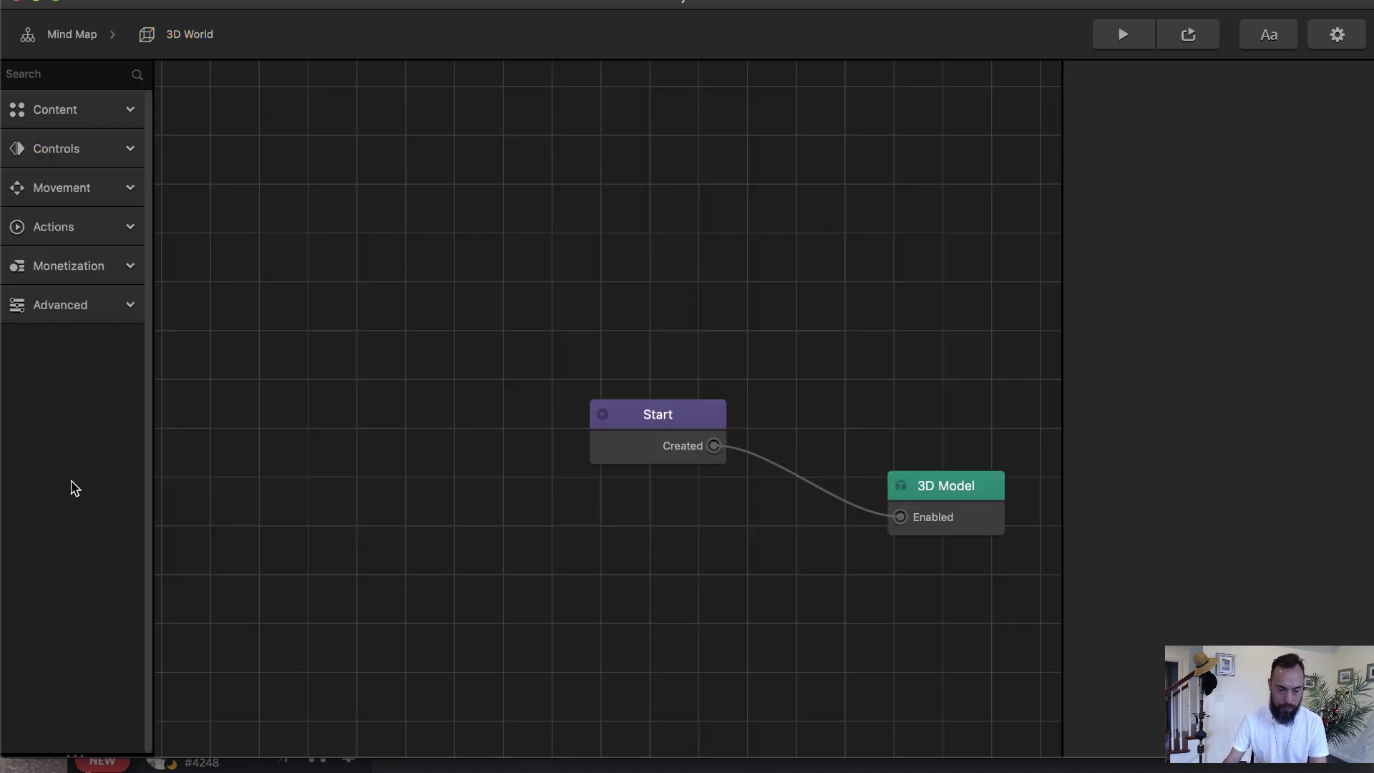
{"action": "left_click", "coordinate": [603, 420]}
{"action": "left_click_drag", "start_coordinate": [637, 424], "coordinate": [702, 496]}
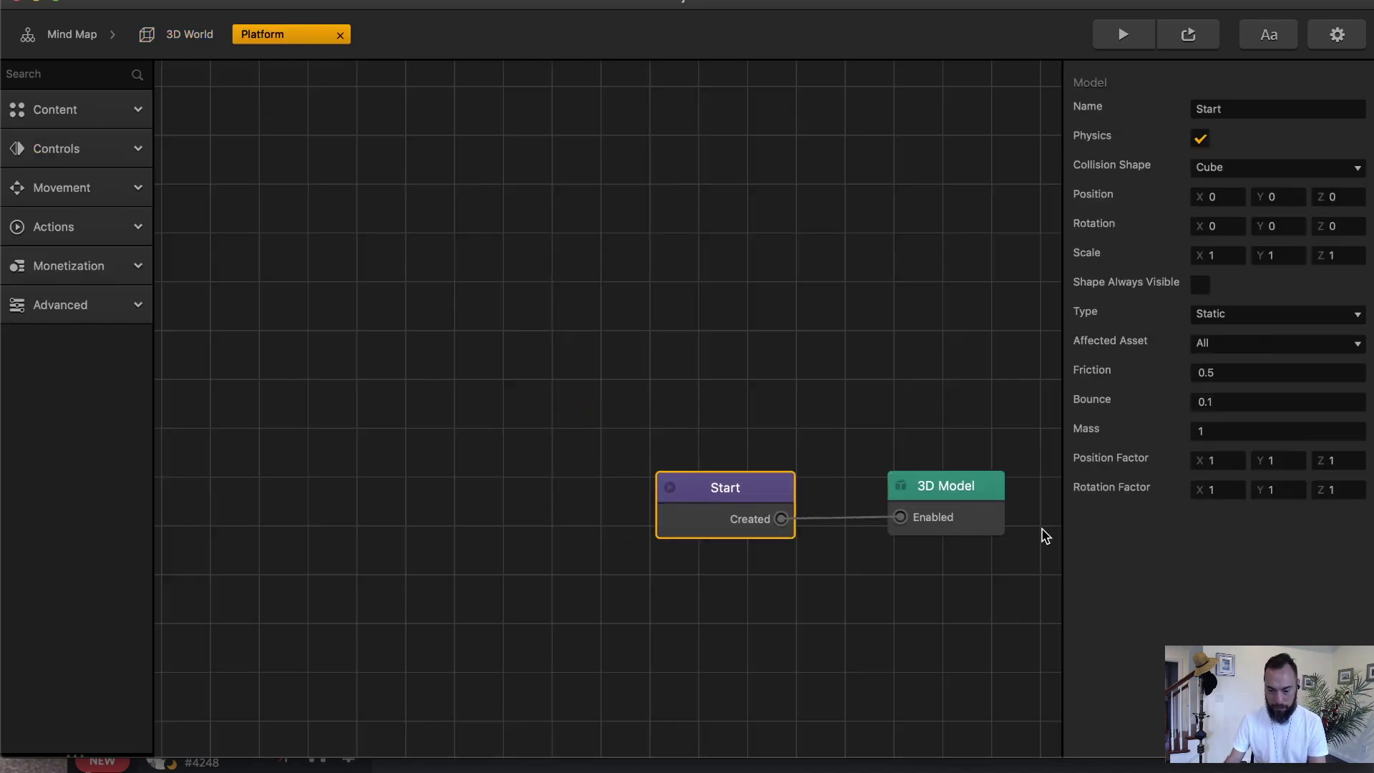
{"action": "left_click", "coordinate": [986, 505]}
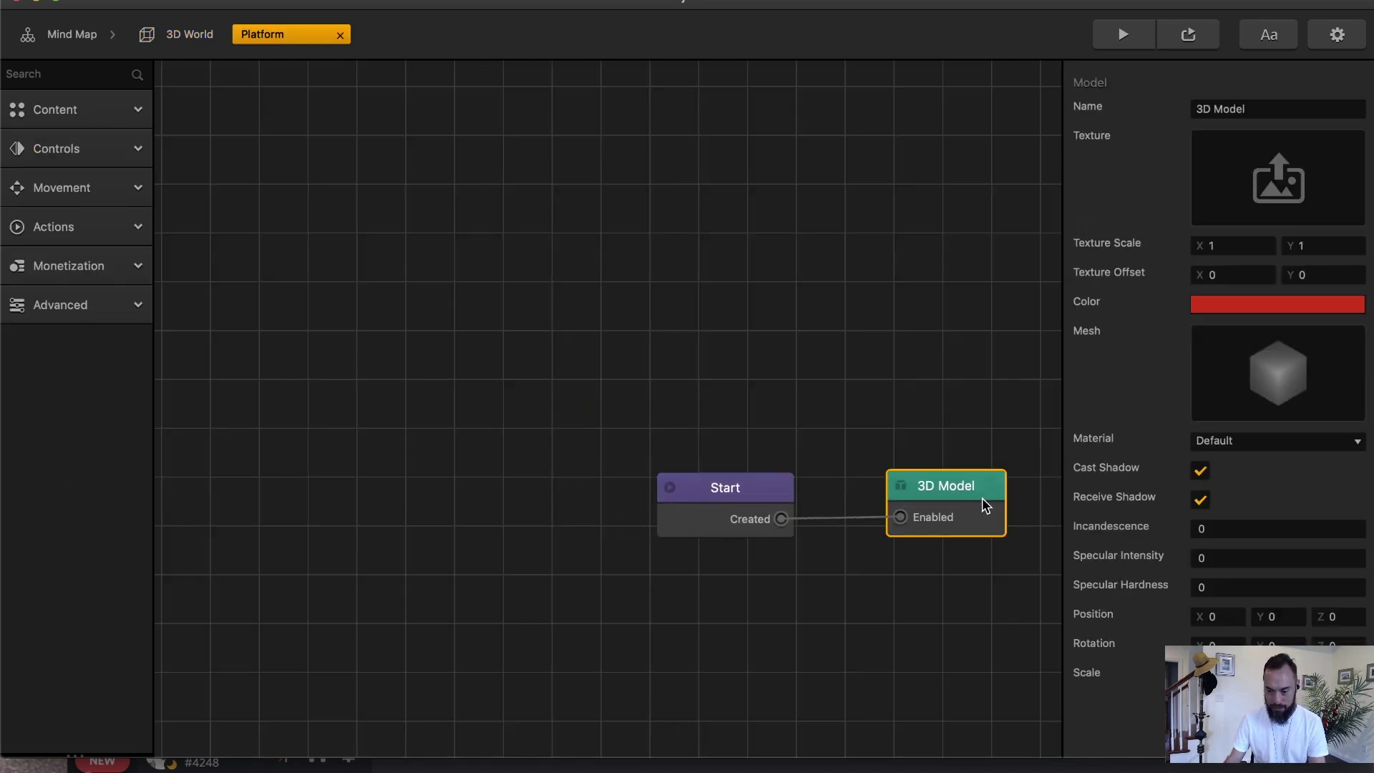
{"action": "left_click", "coordinate": [725, 499]}
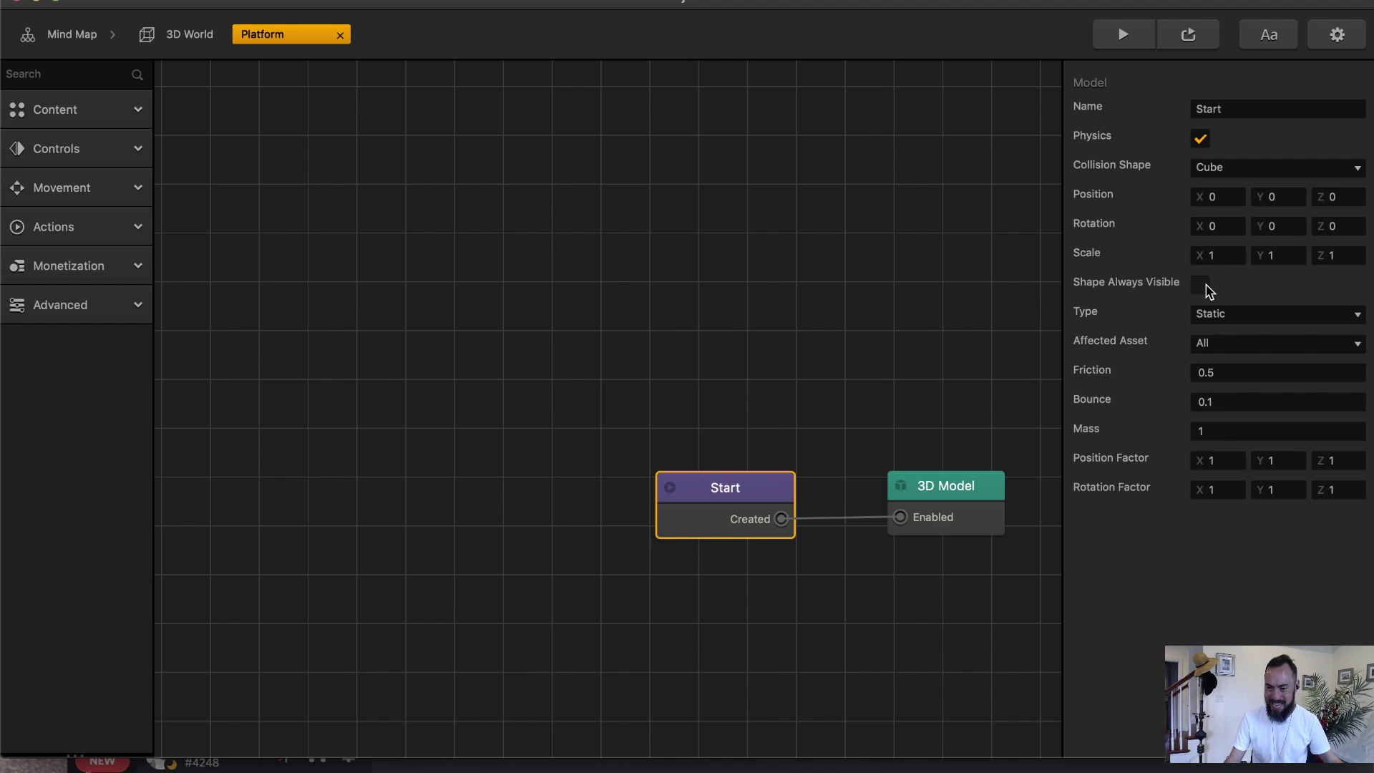
{"action": "left_click", "coordinate": [1121, 34]}
{"action": "left_click", "coordinate": [172, 36]}
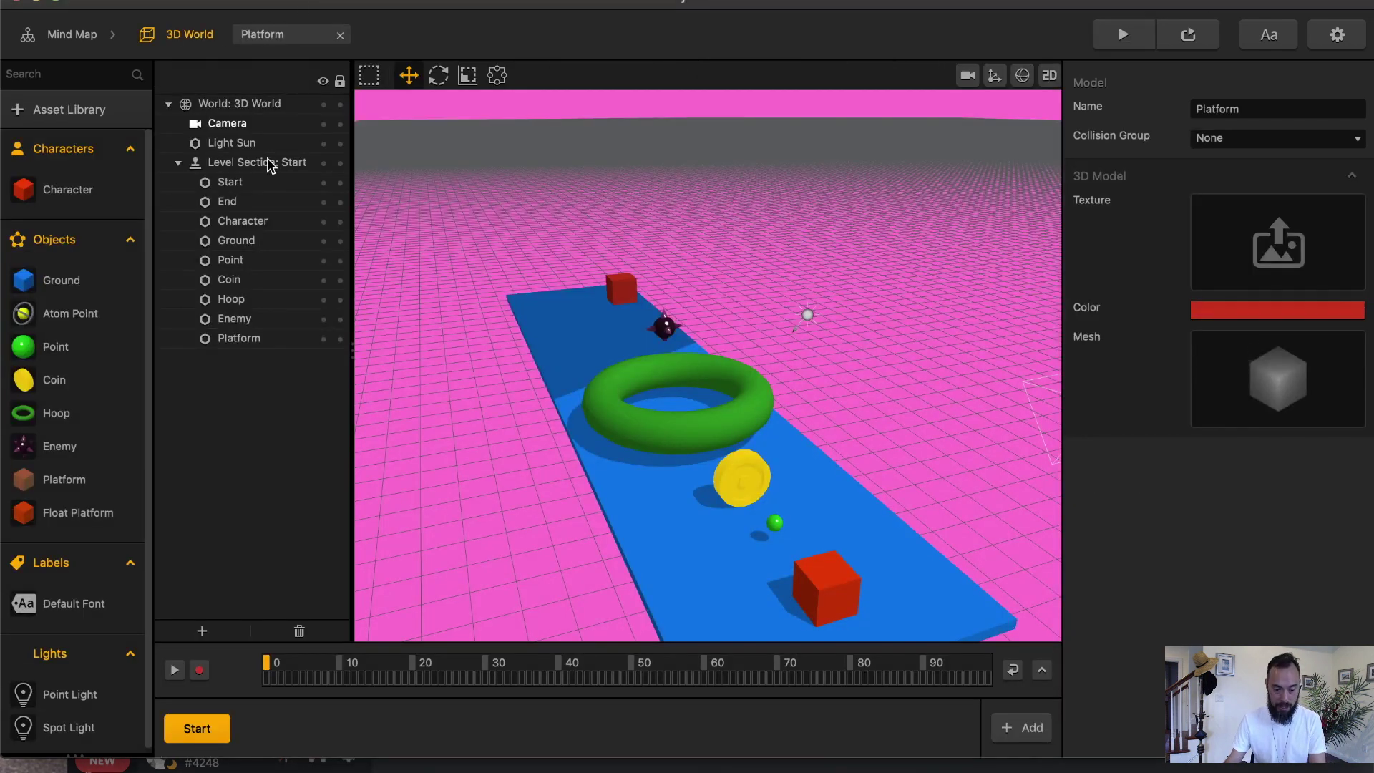
Place a Float Platform in the 3D World behind the Platform, raised to about Y 3.3 at Z -42.4.
{"action": "double_click", "coordinate": [74, 513]}
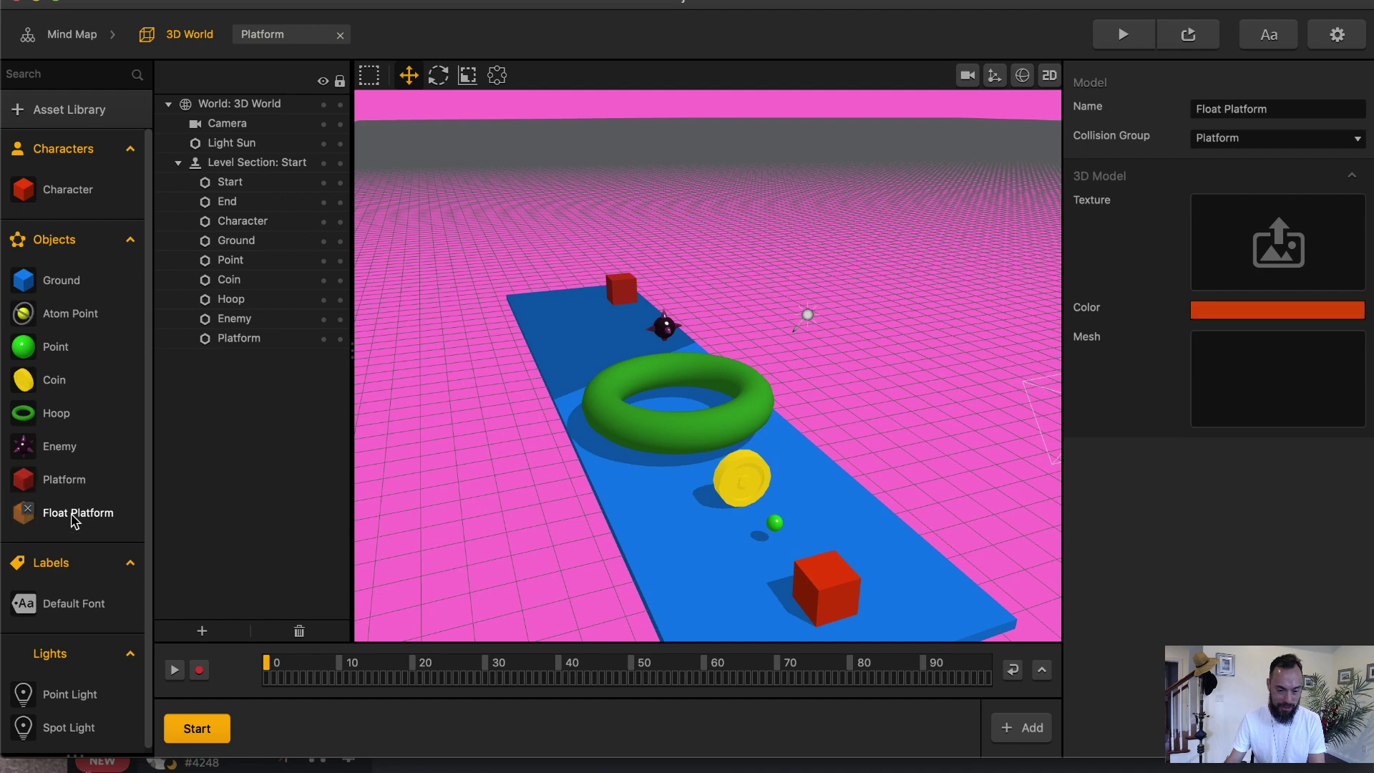
{"action": "left_click", "coordinate": [200, 37]}
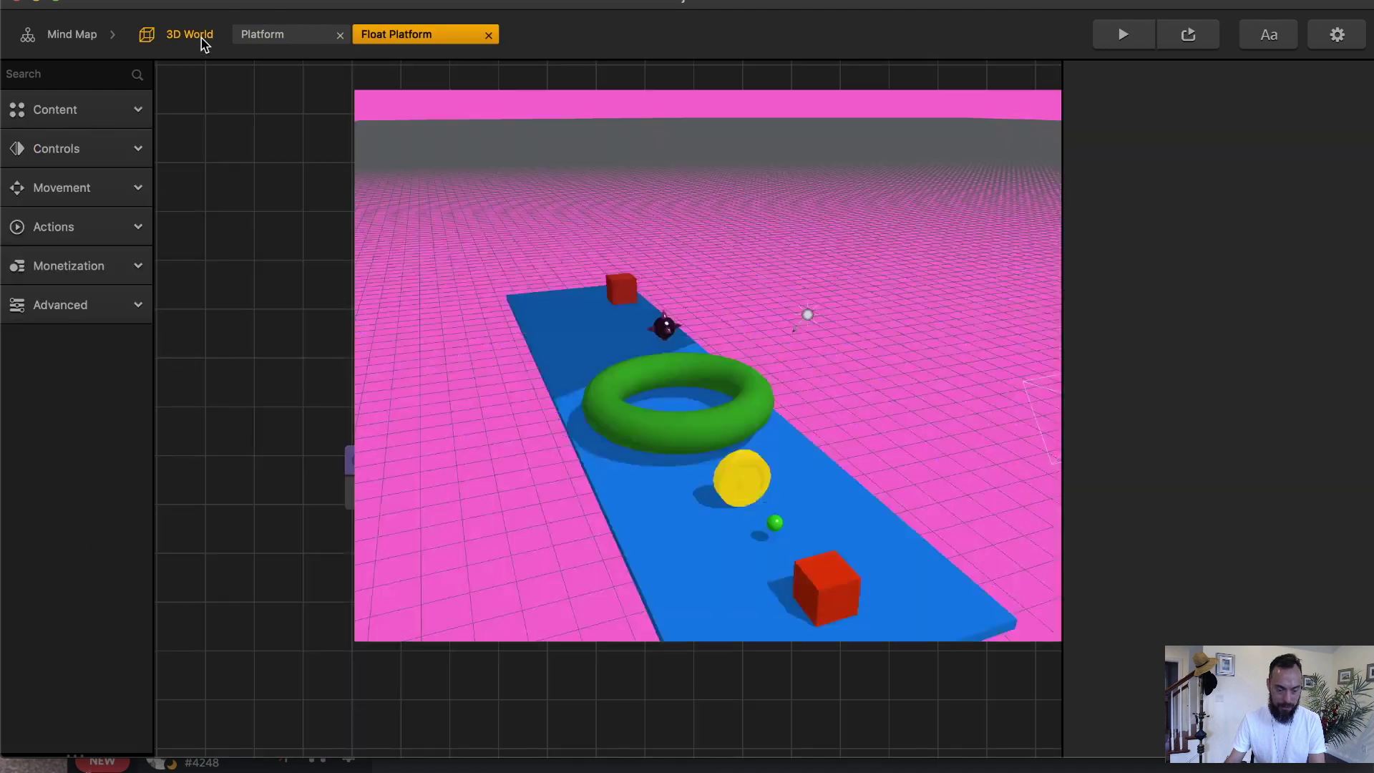
{"action": "left_click_drag", "start_coordinate": [132, 513], "coordinate": [540, 366]}
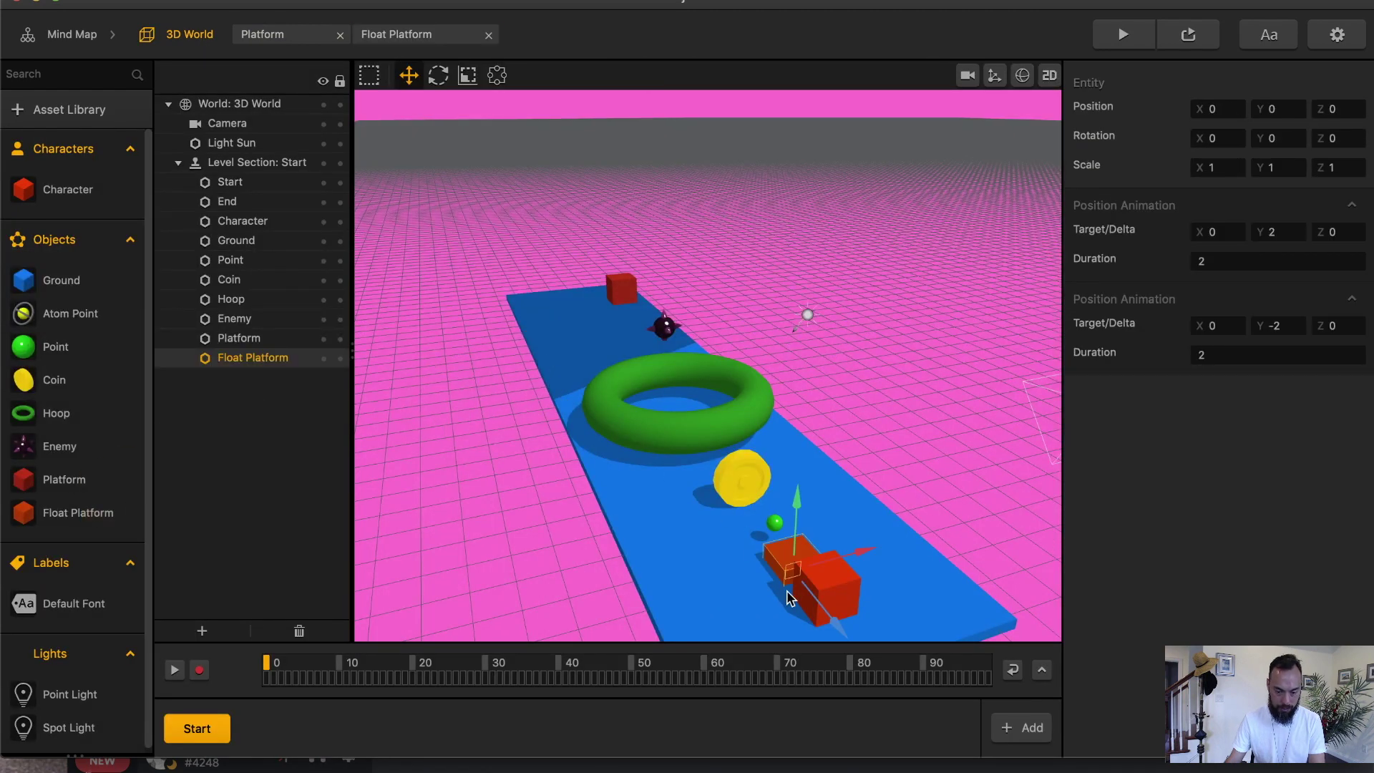
{"action": "left_click_drag", "start_coordinate": [789, 598], "coordinate": [522, 384]}
{"action": "left_click_drag", "start_coordinate": [581, 234], "coordinate": [581, 206]}
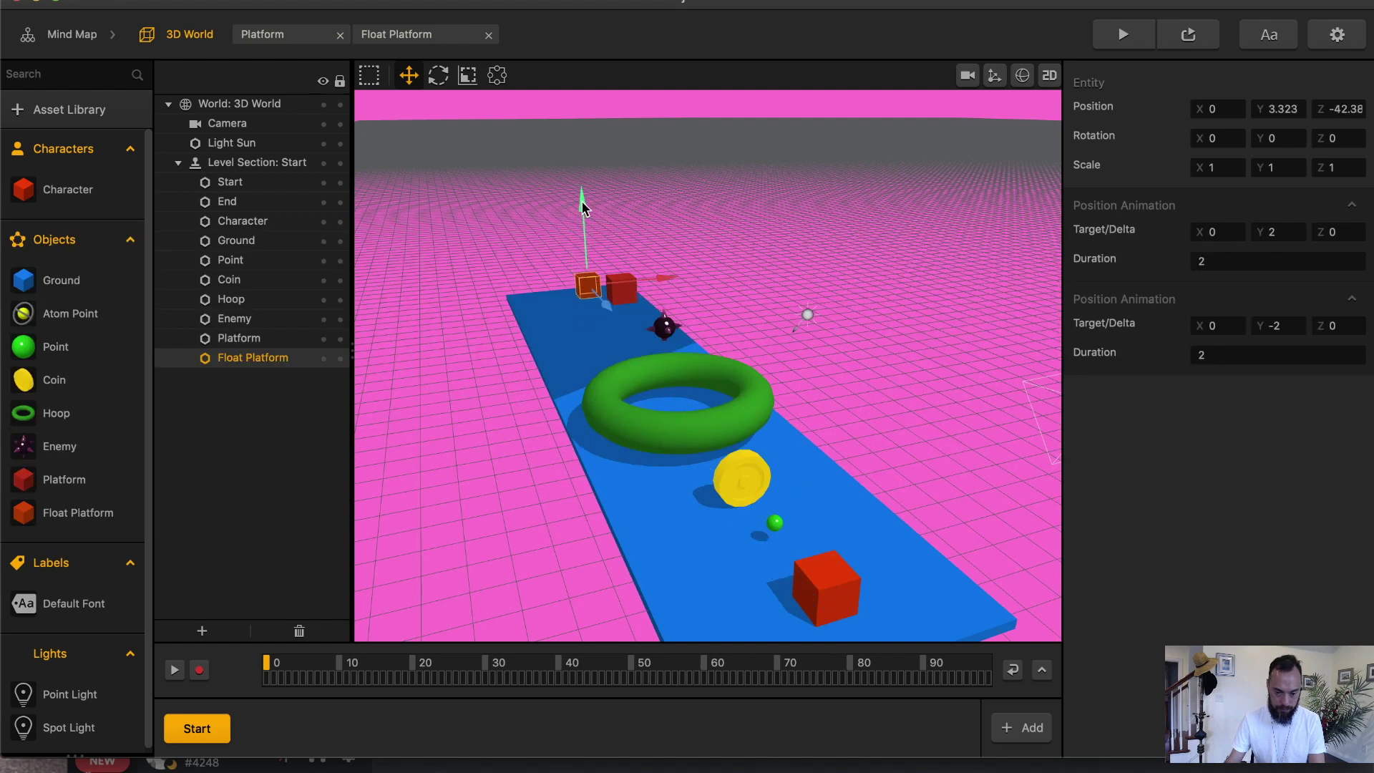
Examine the Float Platform's Start node and its two looping Position Animation nodes, including their delta values and easing options.
{"action": "double_click", "coordinate": [101, 512]}
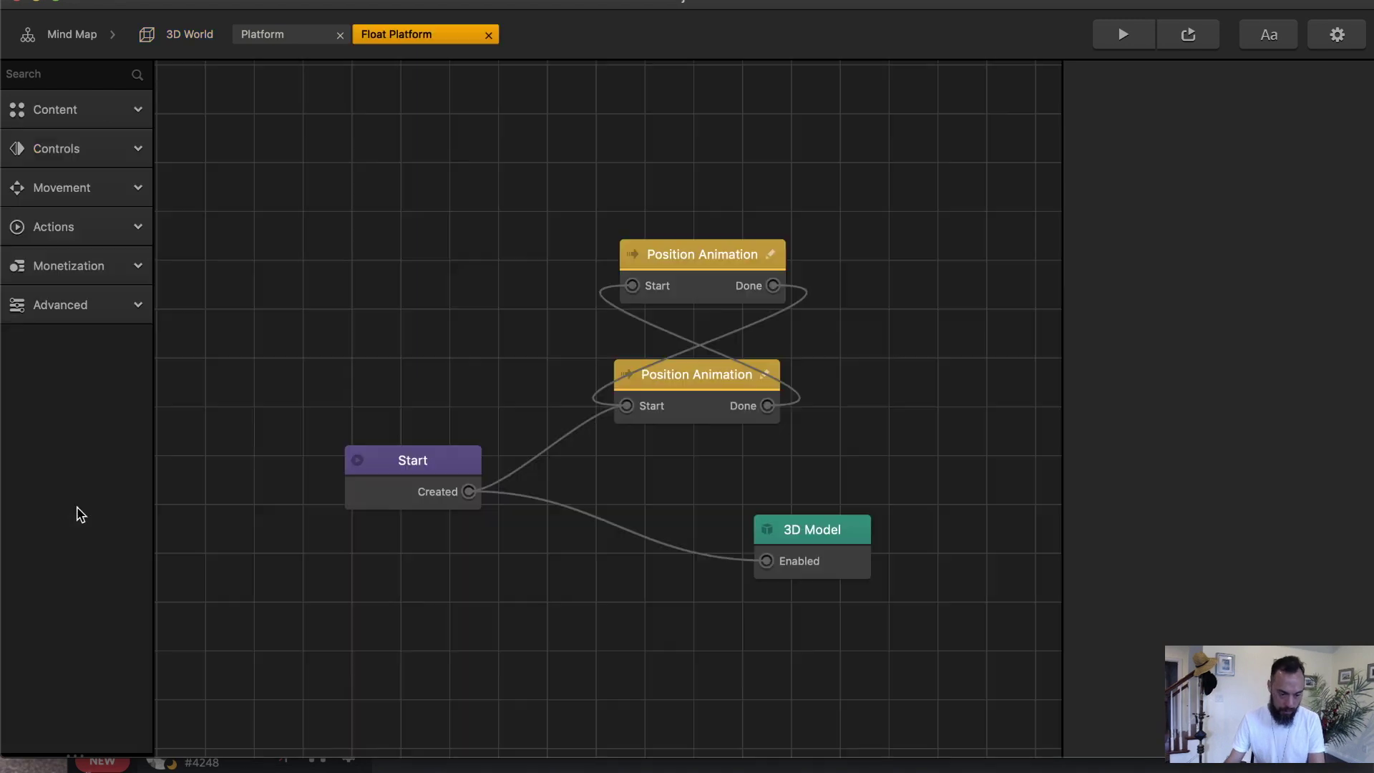
{"action": "left_click", "coordinate": [363, 461]}
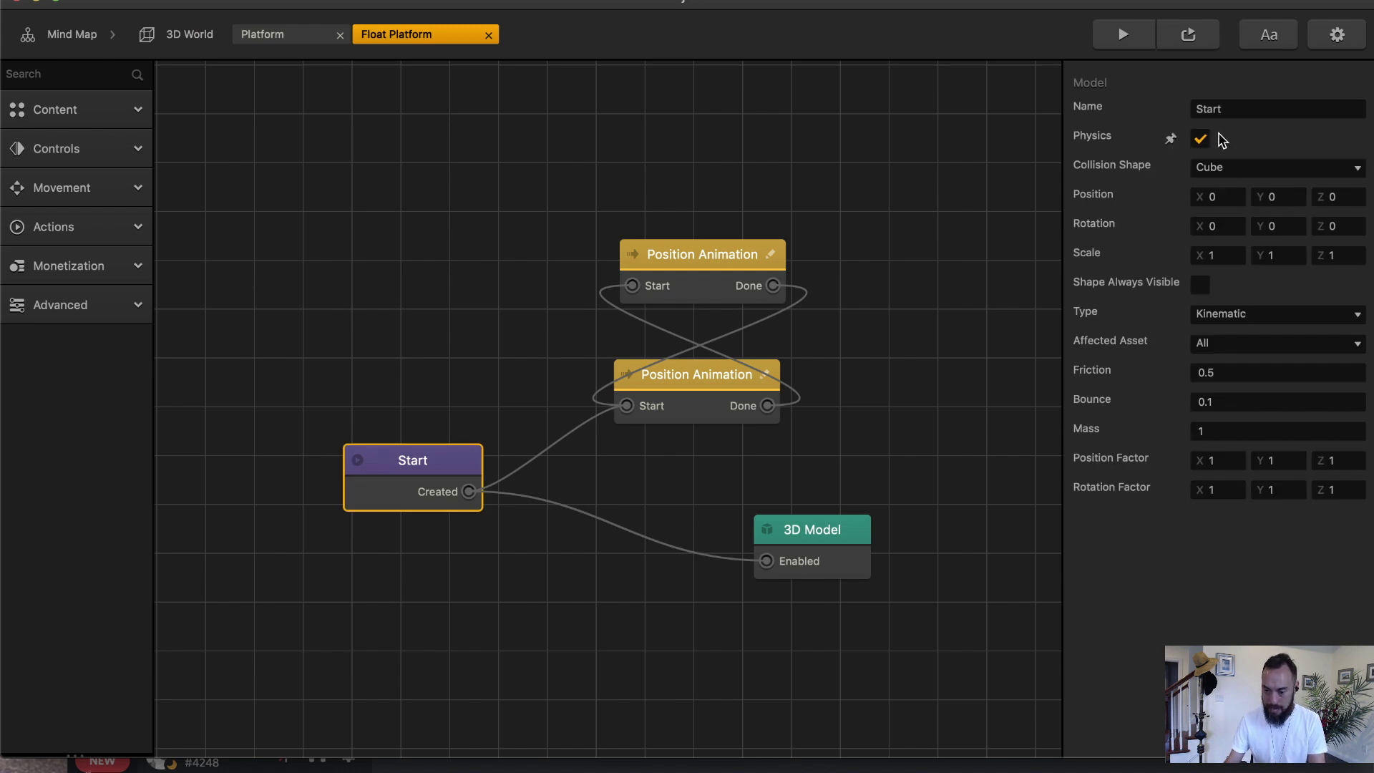
{"action": "left_click", "coordinate": [716, 381]}
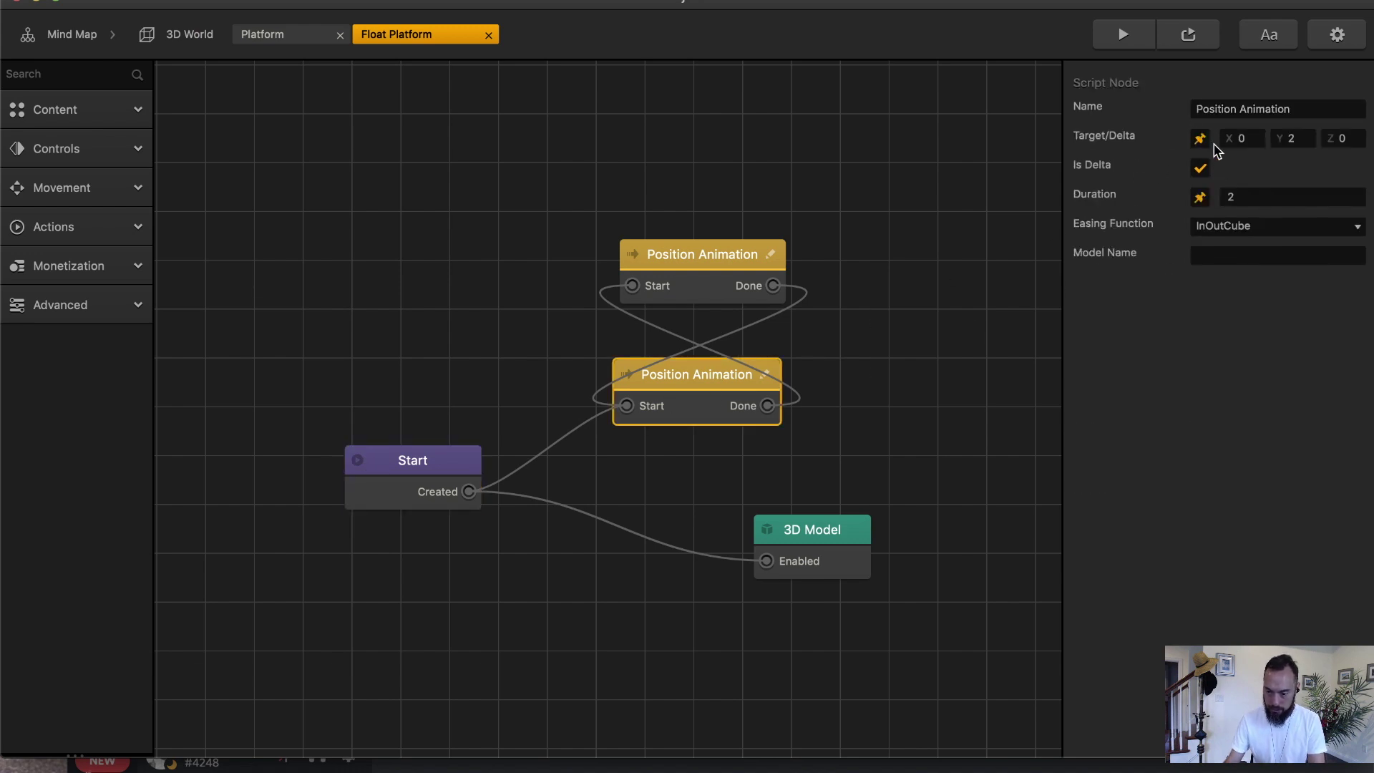
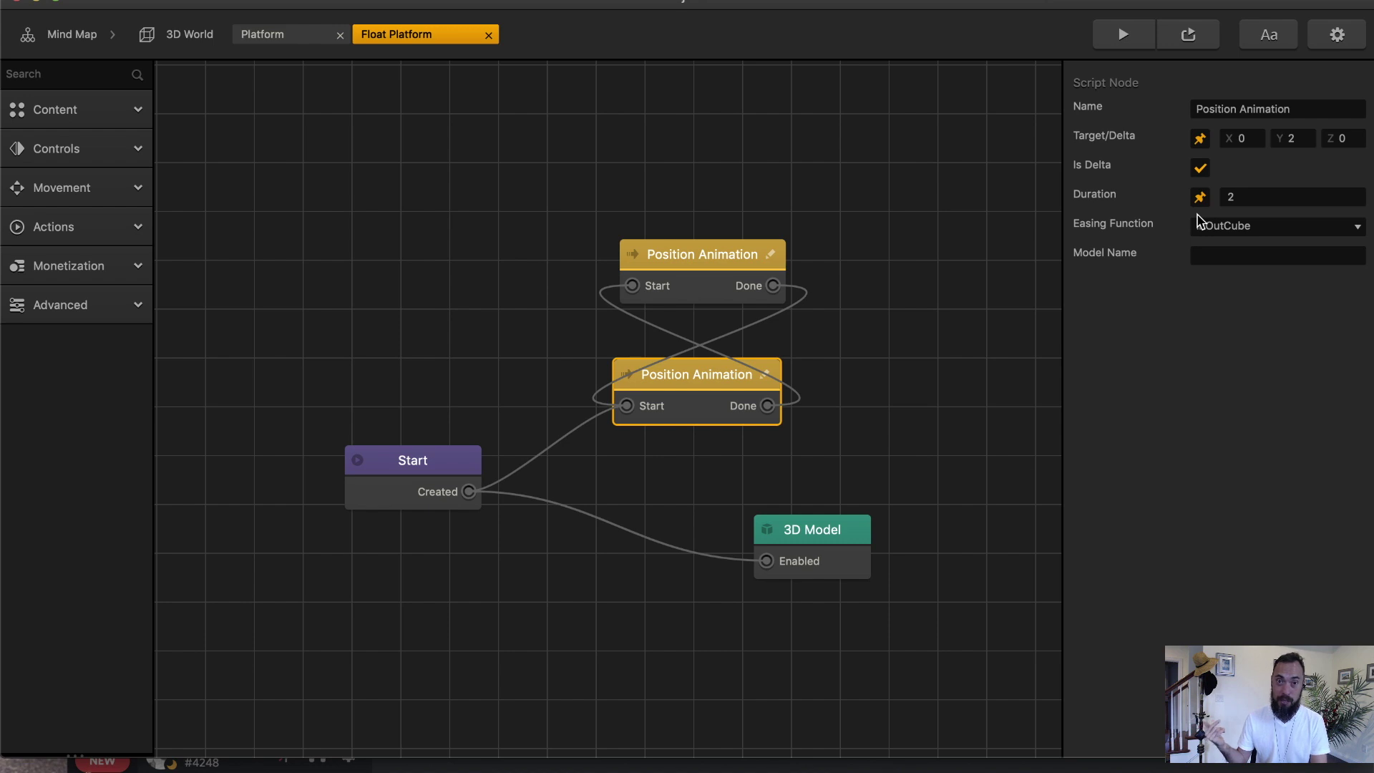
{"action": "left_click", "coordinate": [1204, 224]}
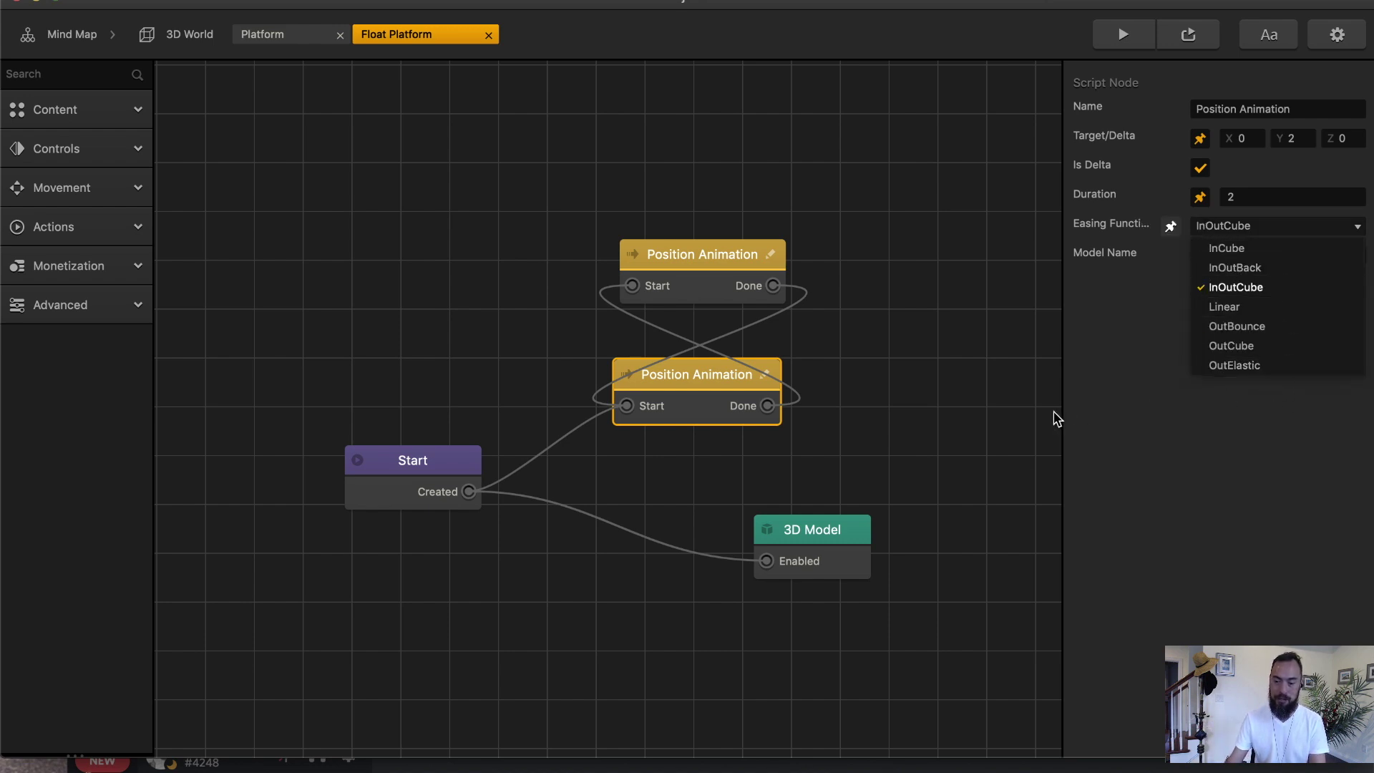
{"action": "left_click", "coordinate": [958, 407]}
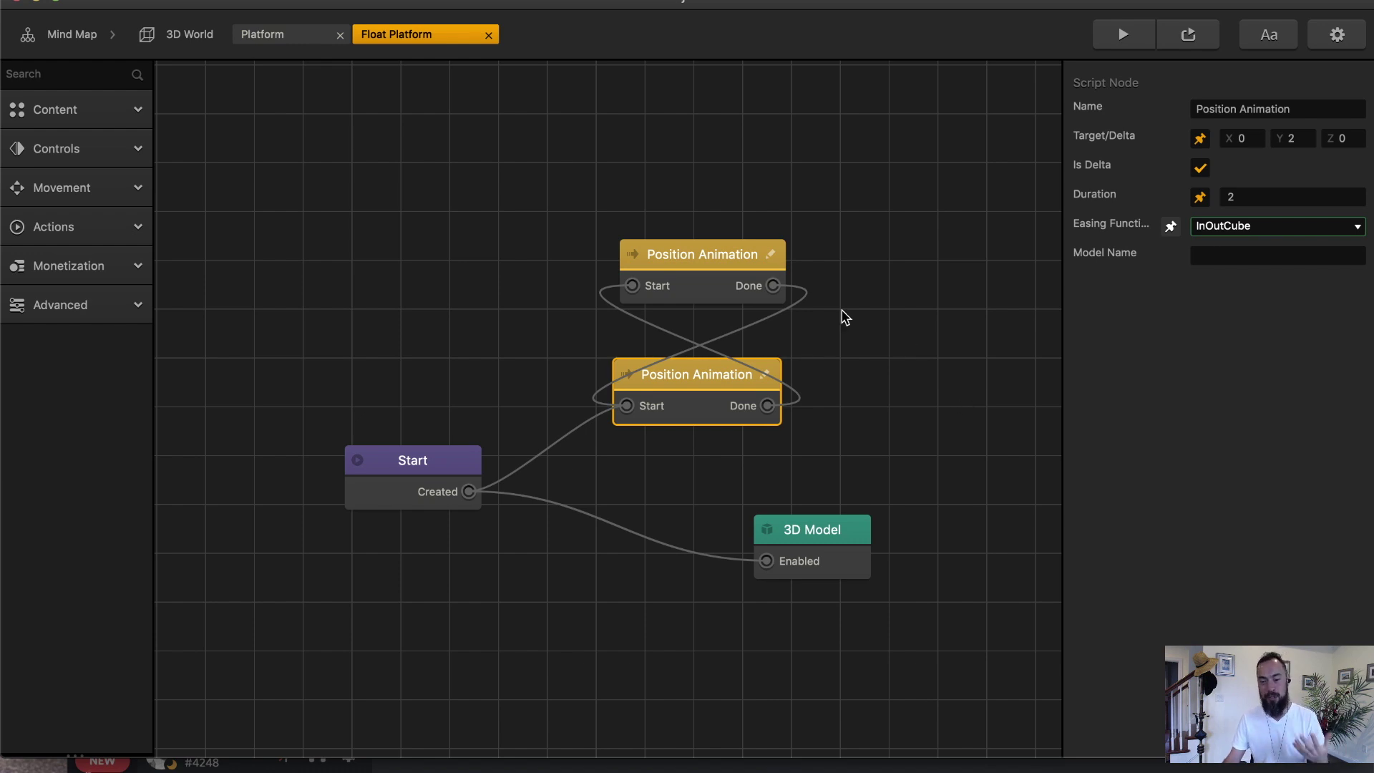
{"action": "left_click", "coordinate": [718, 264]}
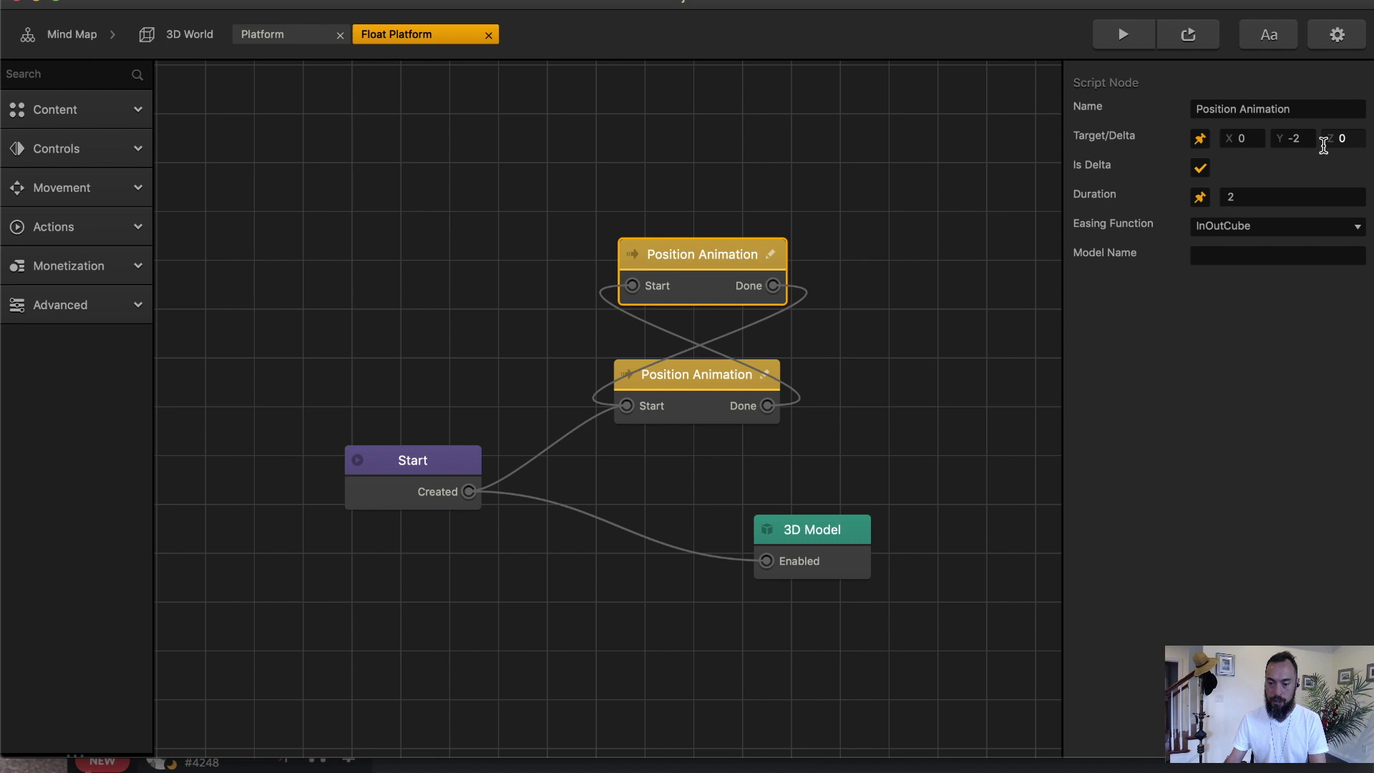
{"action": "left_click", "coordinate": [714, 367]}
{"action": "left_click", "coordinate": [705, 290]}
{"action": "left_click", "coordinate": [429, 476]}
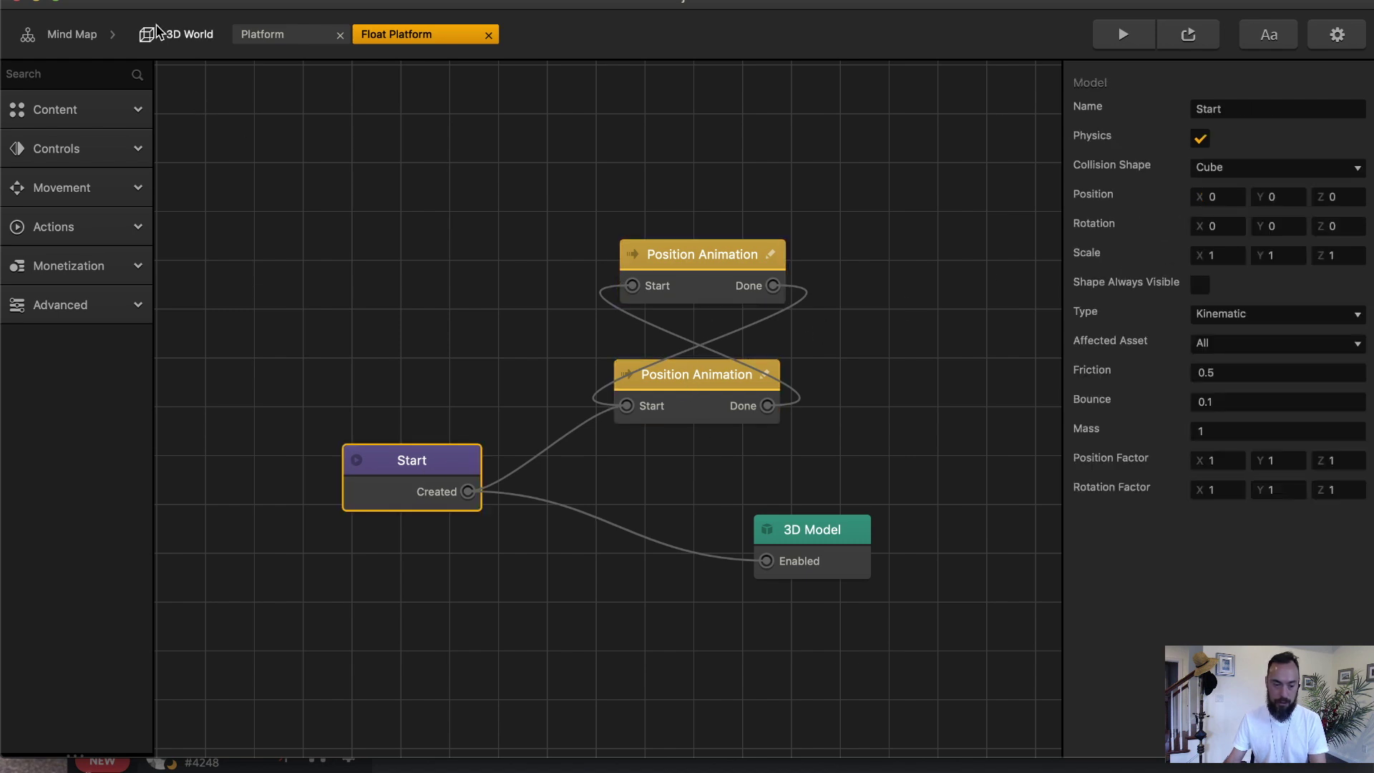
Set the Float Platform's Y position to 4 in the 3D World and preview the game, steering the cube toward it.
{"action": "left_click", "coordinate": [179, 34]}
{"action": "left_click", "coordinate": [586, 289]}
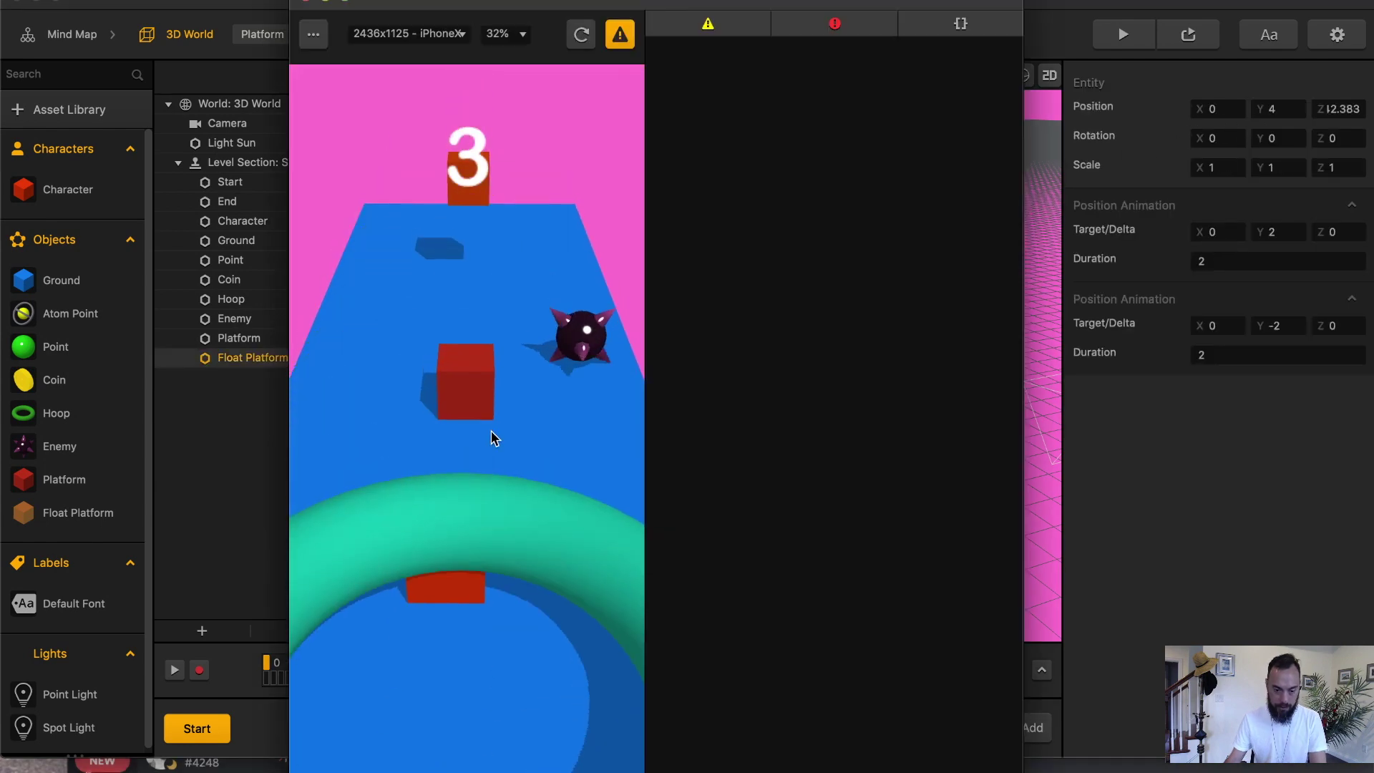
{"action": "mouse_move", "coordinate": [490, 430]}
{"action": "left_mouse_down"}
{"action": "mouse_move", "coordinate": [464, 608]}
{"action": "mouse_move", "coordinate": [398, 513]}
{"action": "left_mouse_up"}
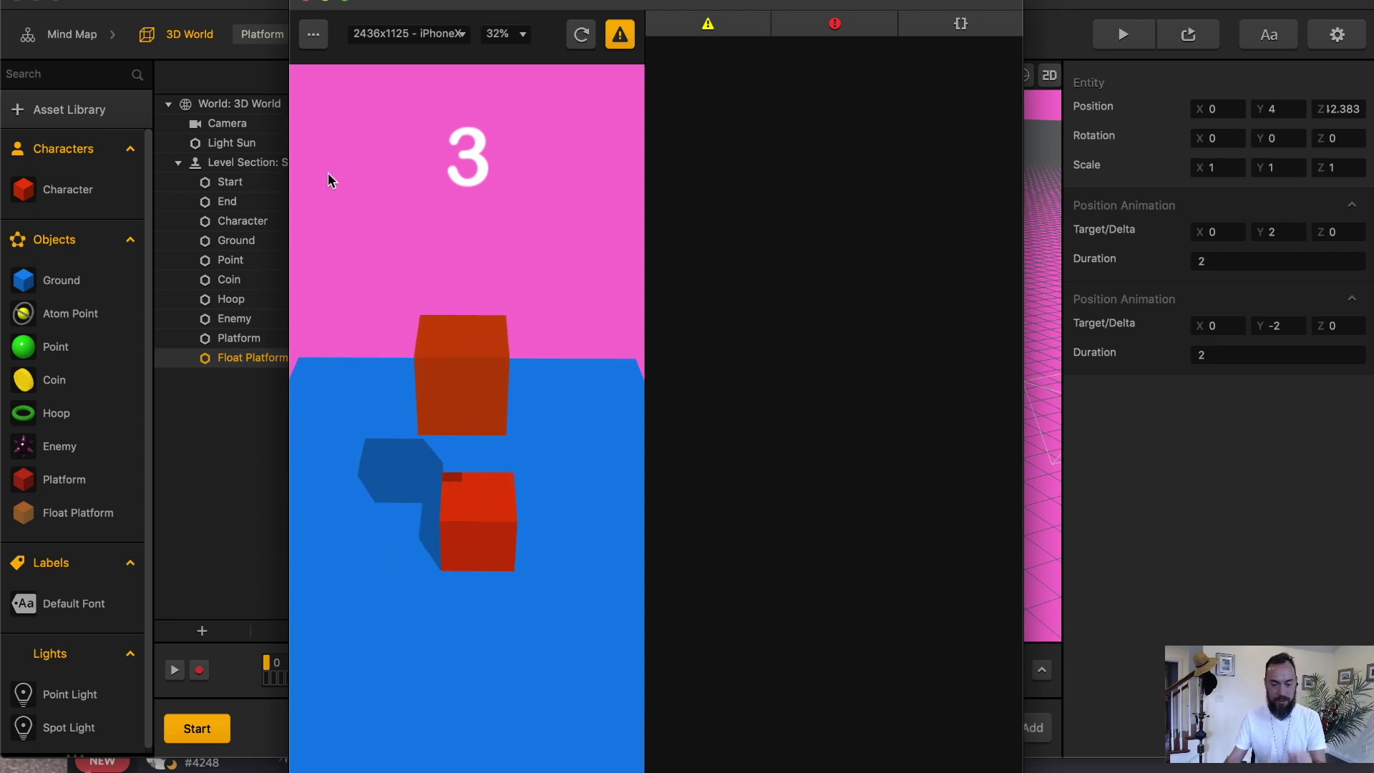
{"action": "left_click", "coordinate": [306, 2]}
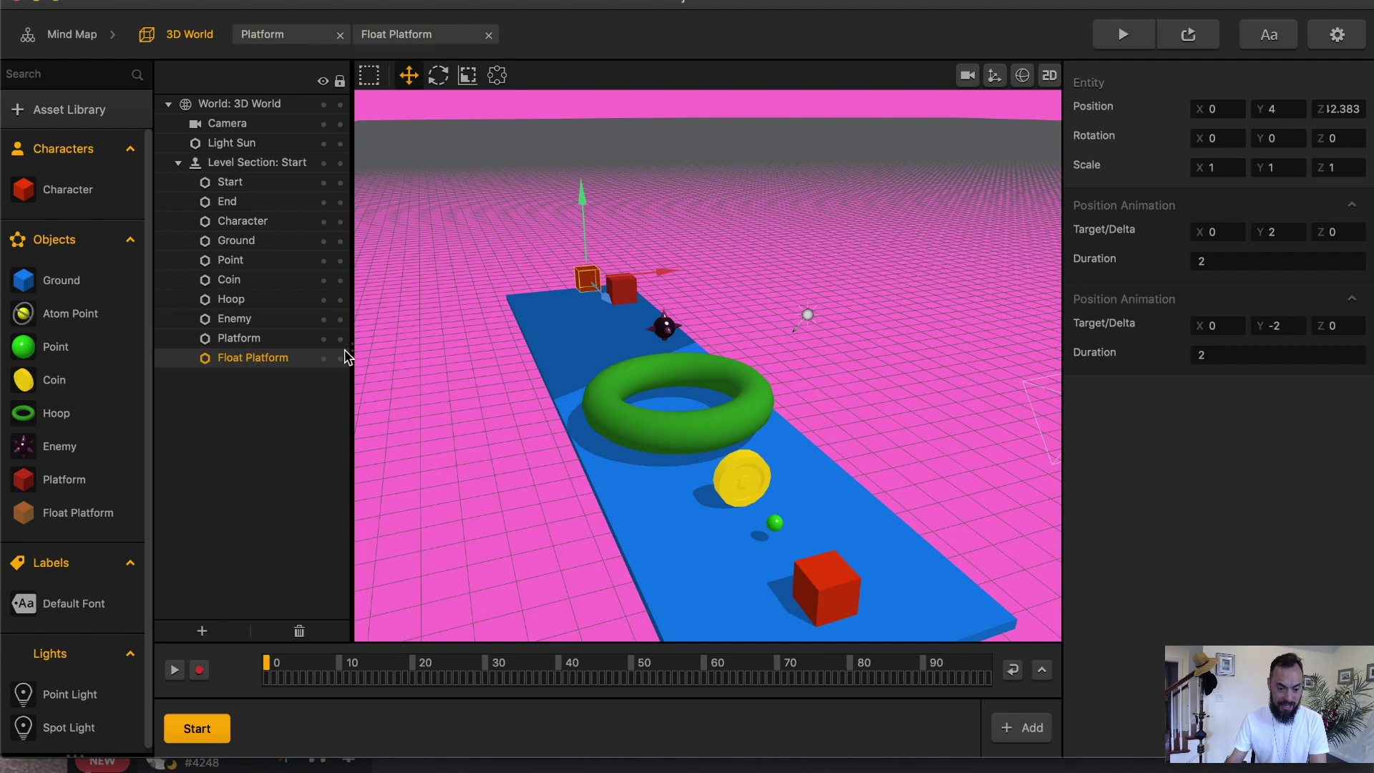
Set the Float Platform's two Position Animations to Y deltas of 5 and -5, each with a duration of 1.
{"action": "left_click", "coordinate": [1294, 234]}
{"action": "type", "text": "5"}
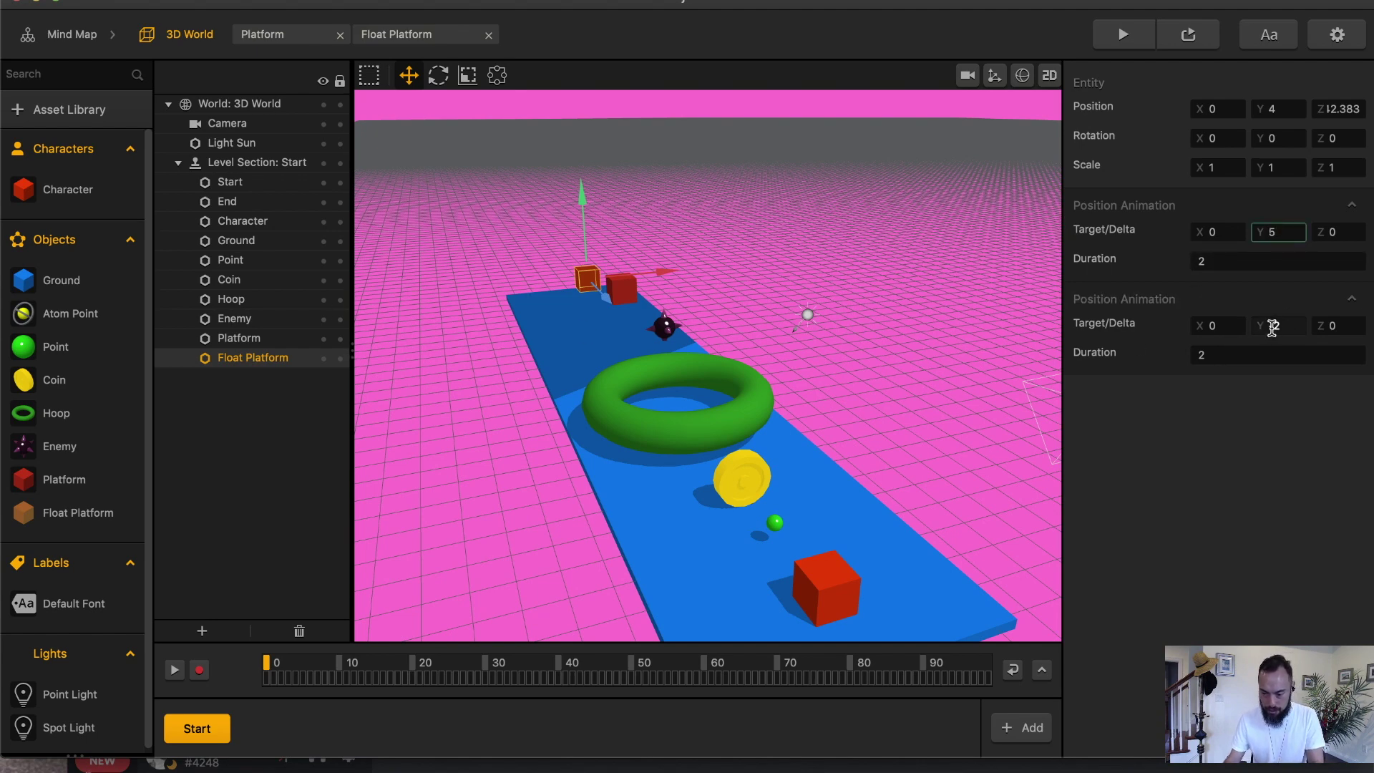
{"action": "left_click", "coordinate": [1275, 325]}
{"action": "type", "text": "-5"}
{"action": "left_click", "coordinate": [1327, 325]}
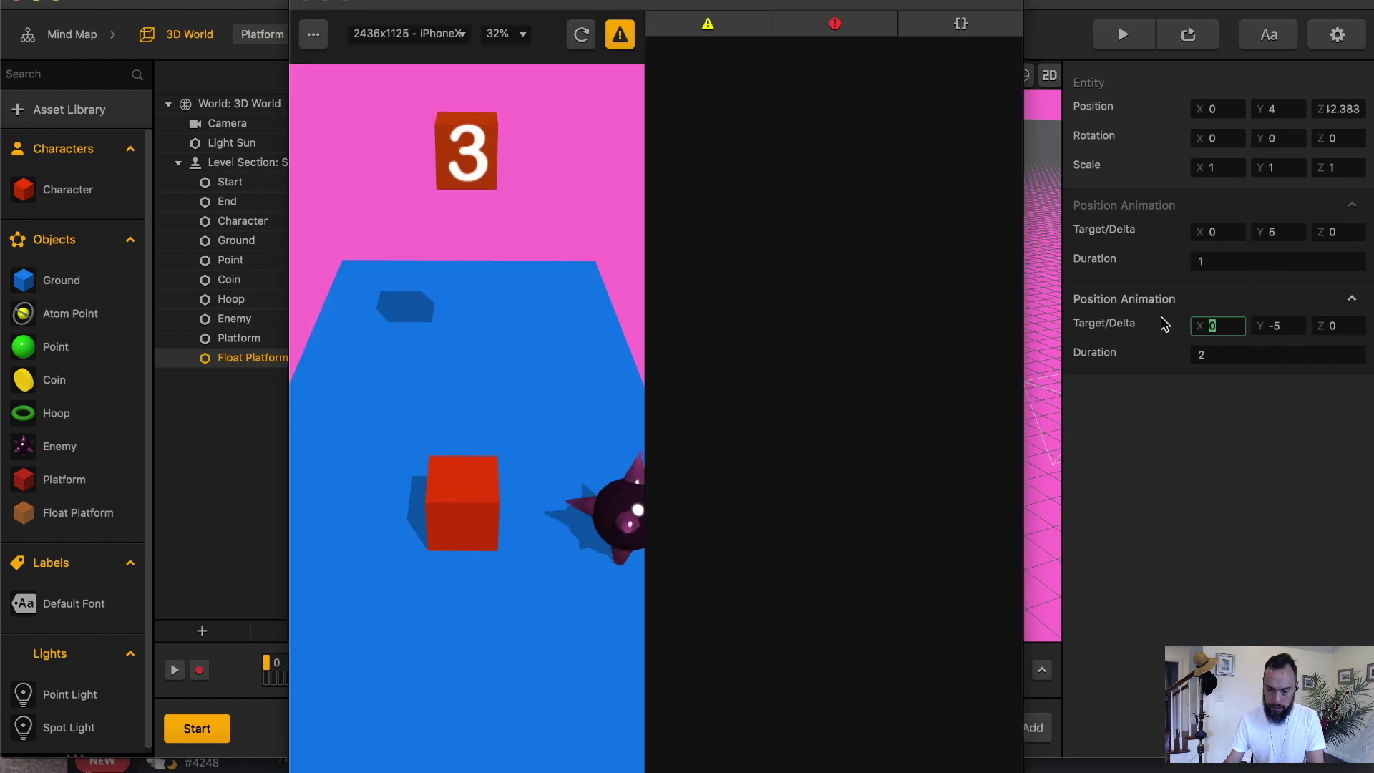
{"action": "left_click", "coordinate": [1220, 352]}
{"action": "type", "text": "1"}
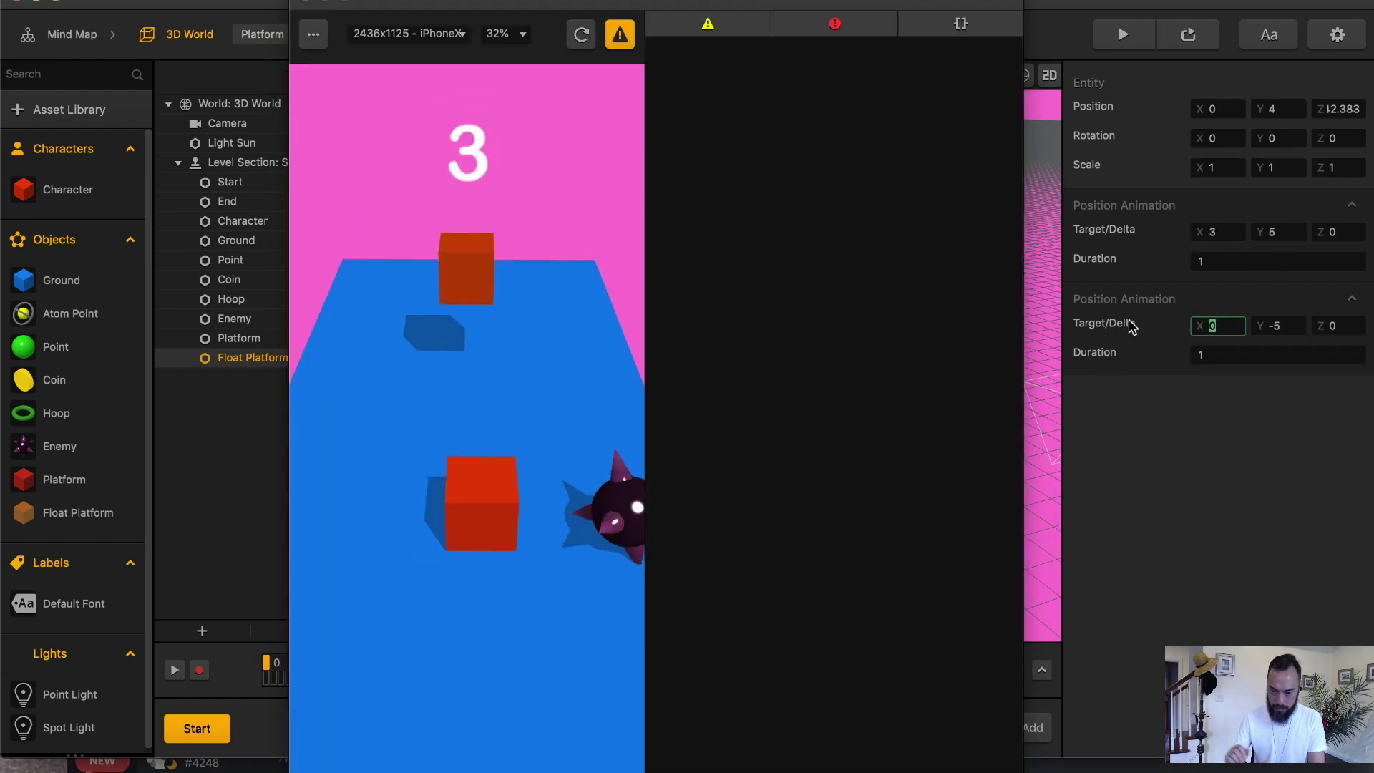
Give the Float Platform's Position Animations X deltas of 3 and -3, and restart the preview to check the diagonal movement.
{"action": "type", "text": "-3"}
{"action": "key", "text": "Tab"}
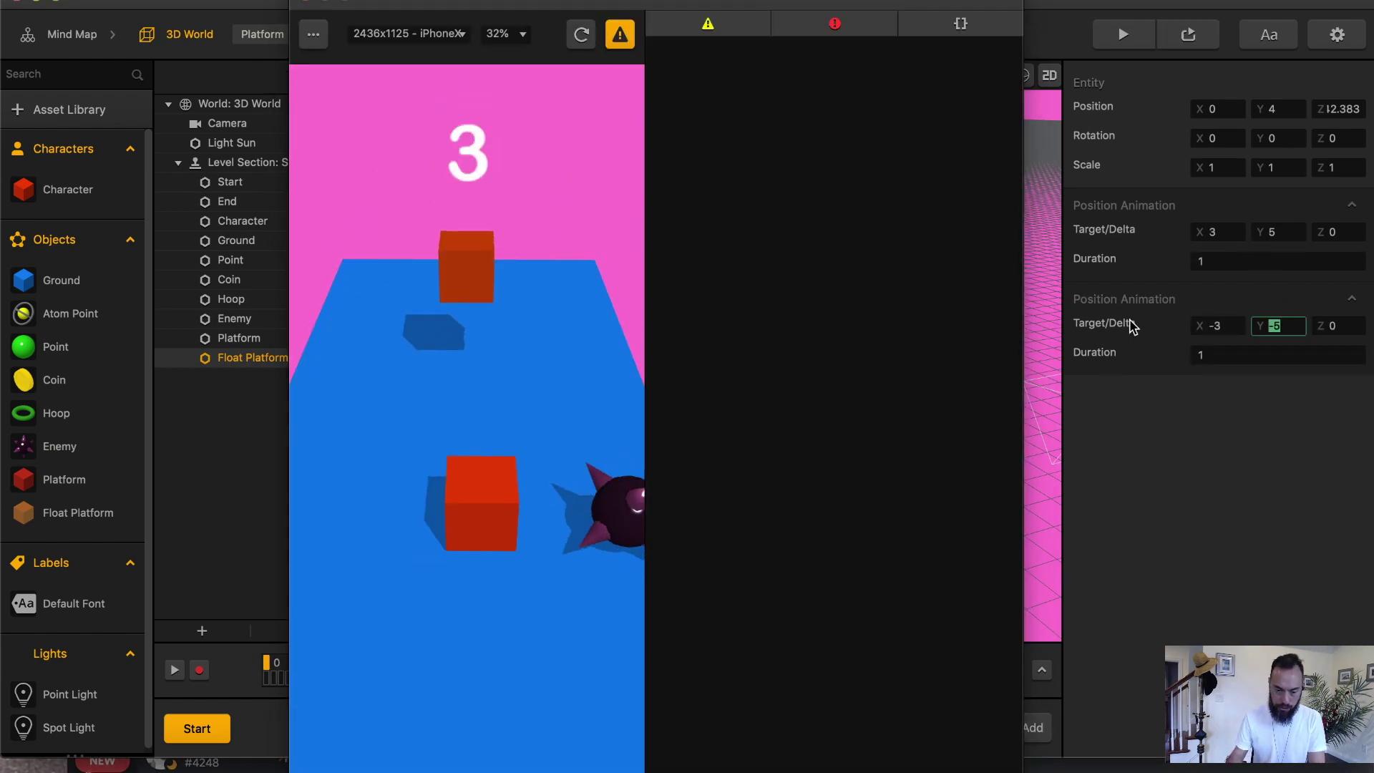
{"action": "left_click", "coordinate": [580, 36]}
Add the Flap asset from the Asset Library to the project's objects.
{"action": "left_click", "coordinate": [58, 529]}
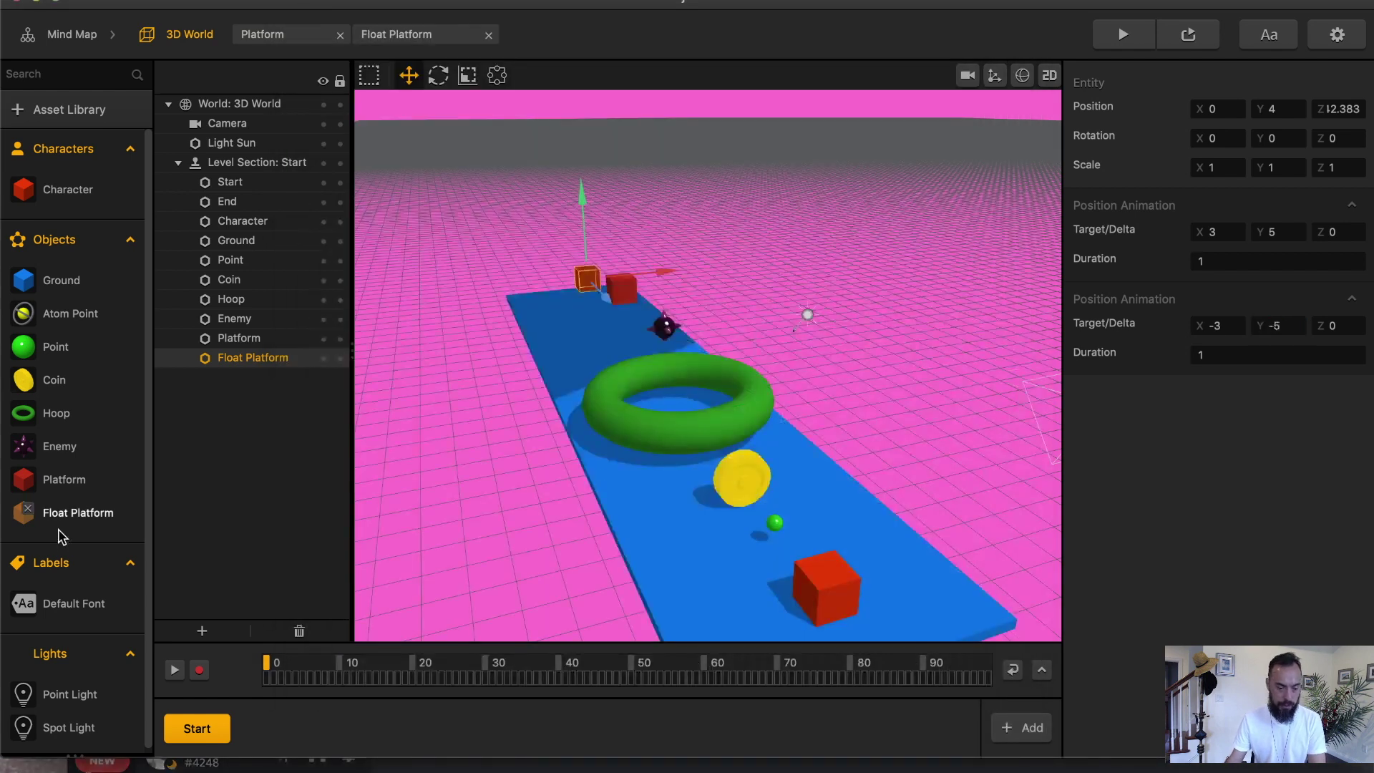
{"action": "left_click", "coordinate": [728, 614]}
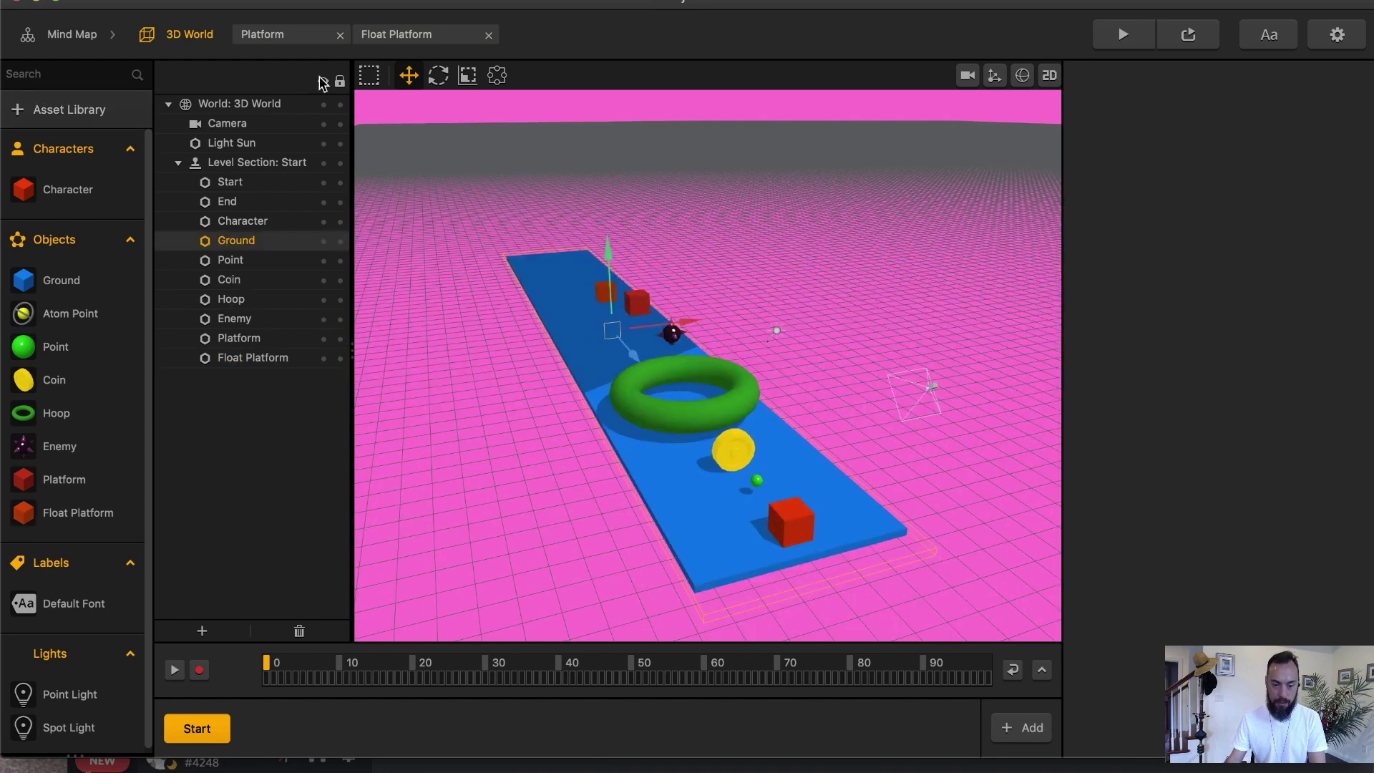
{"action": "left_click", "coordinate": [89, 113]}
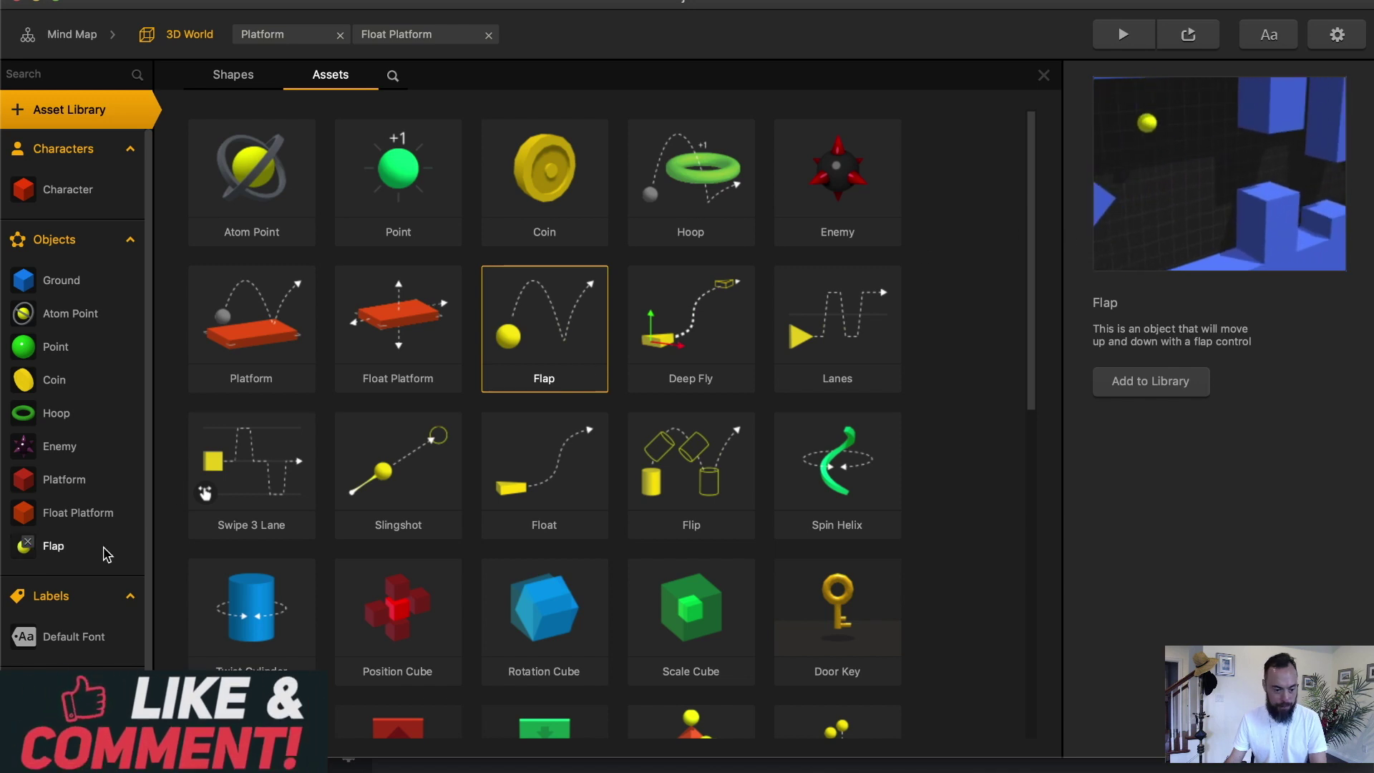
Examine the Flap asset's node map, checking the settings of its Start, Move, If Collide, Defeat, Screen Button and Jump nodes.
{"action": "double_click", "coordinate": [57, 546]}
{"action": "left_click", "coordinate": [217, 272]}
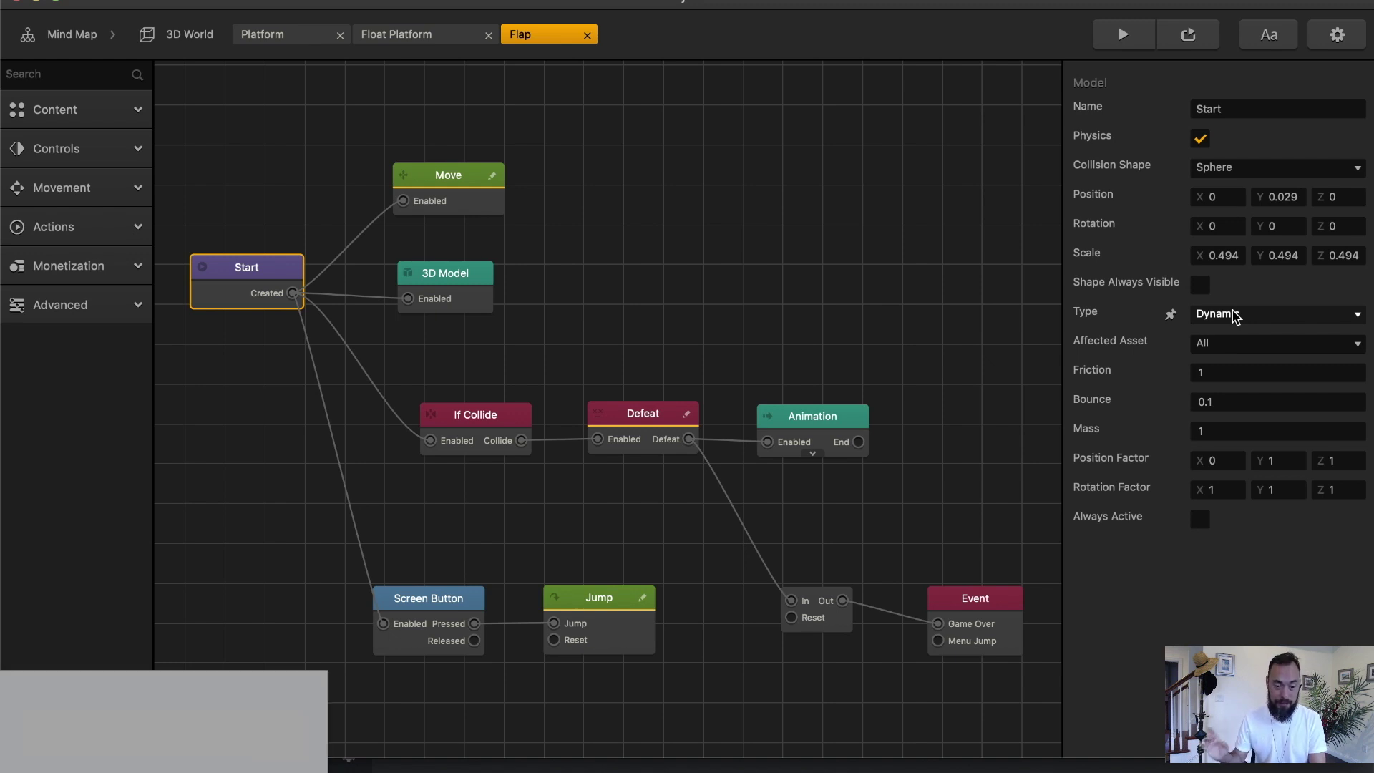
{"action": "left_click", "coordinate": [431, 192]}
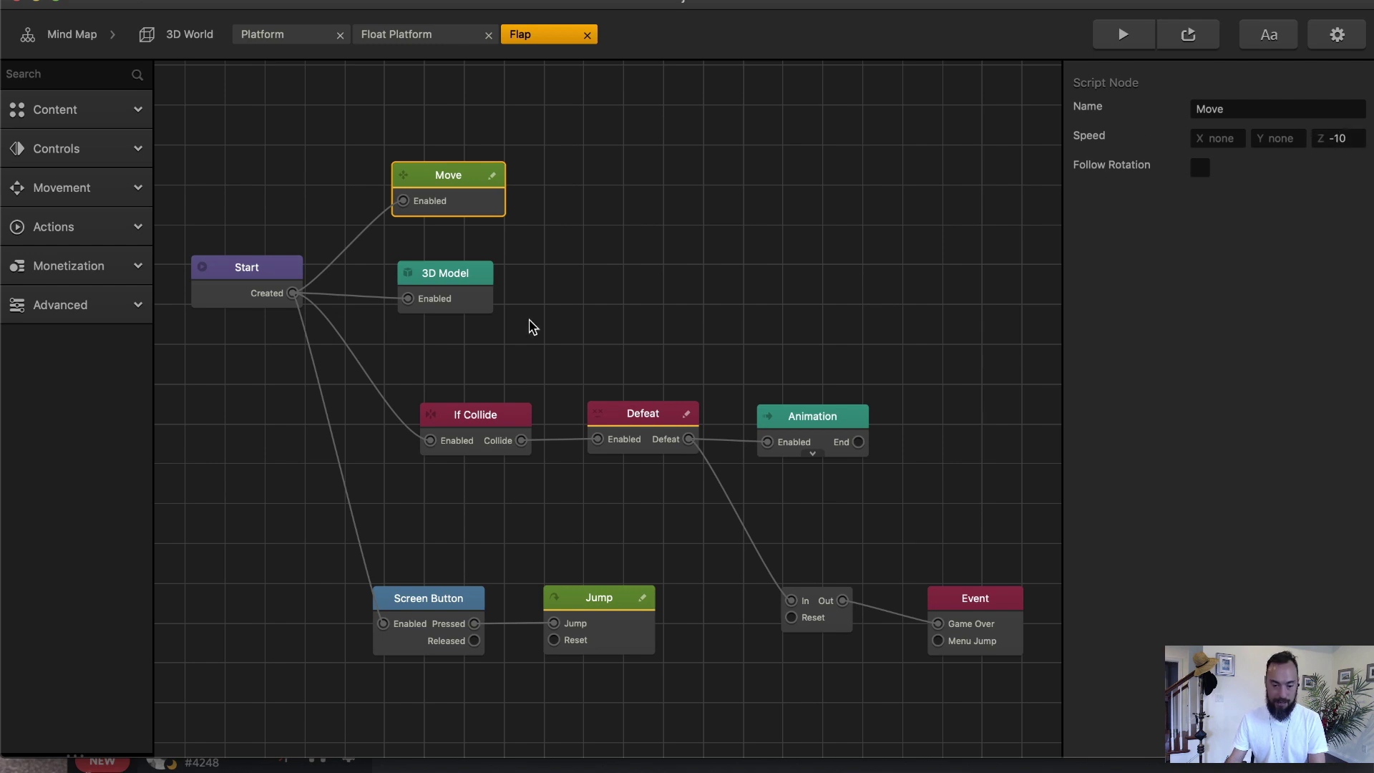
{"action": "left_click", "coordinate": [475, 418]}
{"action": "left_click", "coordinate": [643, 422]}
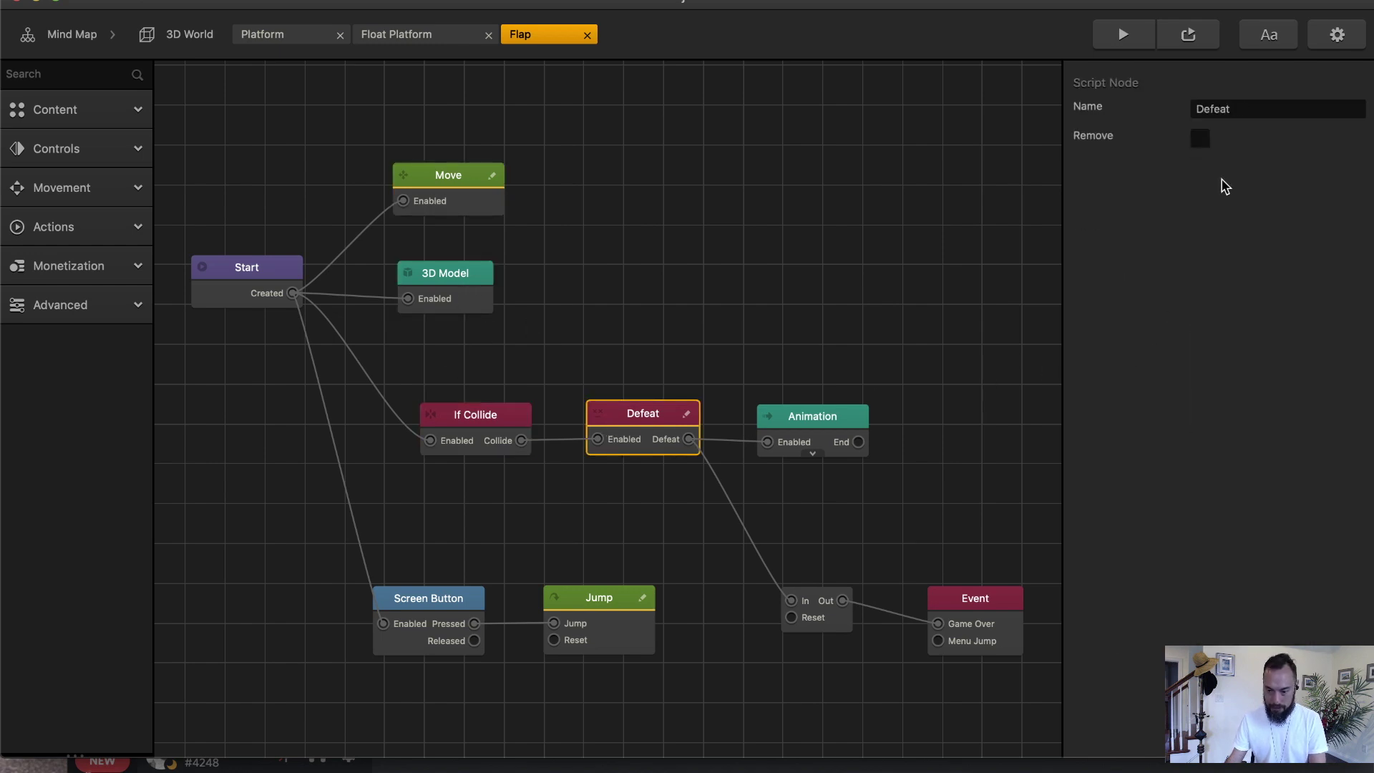
{"action": "left_click", "coordinate": [432, 615]}
{"action": "scroll", "coordinate": [428, 609], "scroll_direction": "up", "scroll_amount": 5}
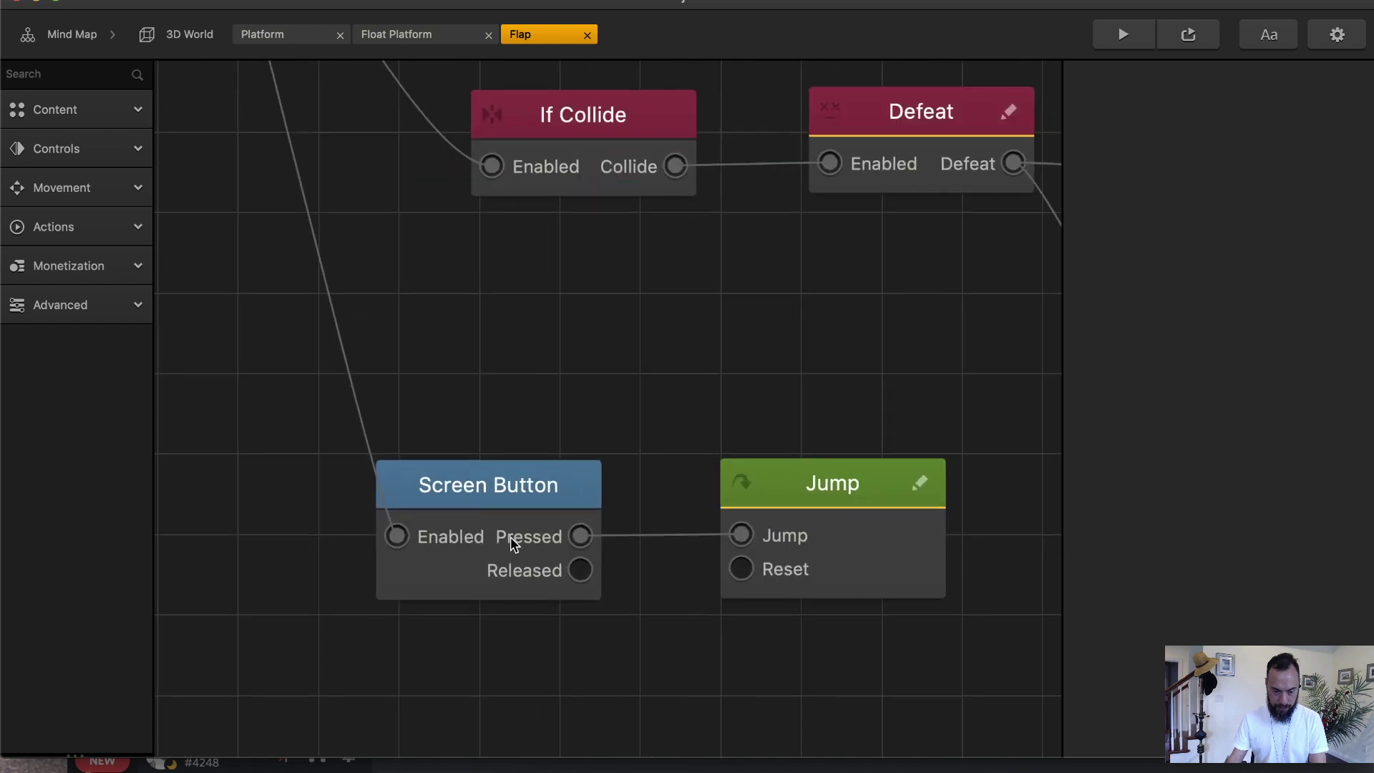
{"action": "left_click", "coordinate": [483, 489]}
{"action": "scroll", "coordinate": [487, 484], "scroll_direction": "down", "scroll_amount": 5}
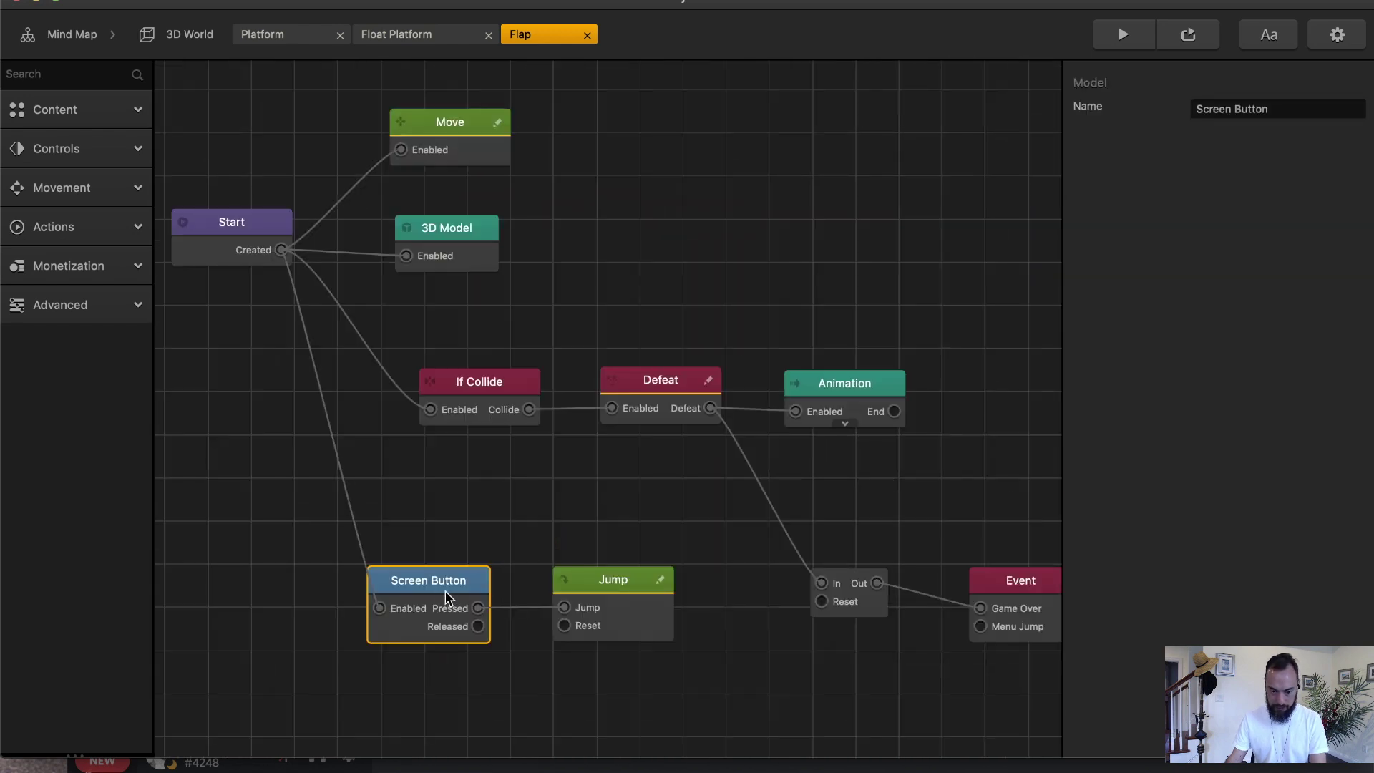
{"action": "left_click", "coordinate": [637, 595]}
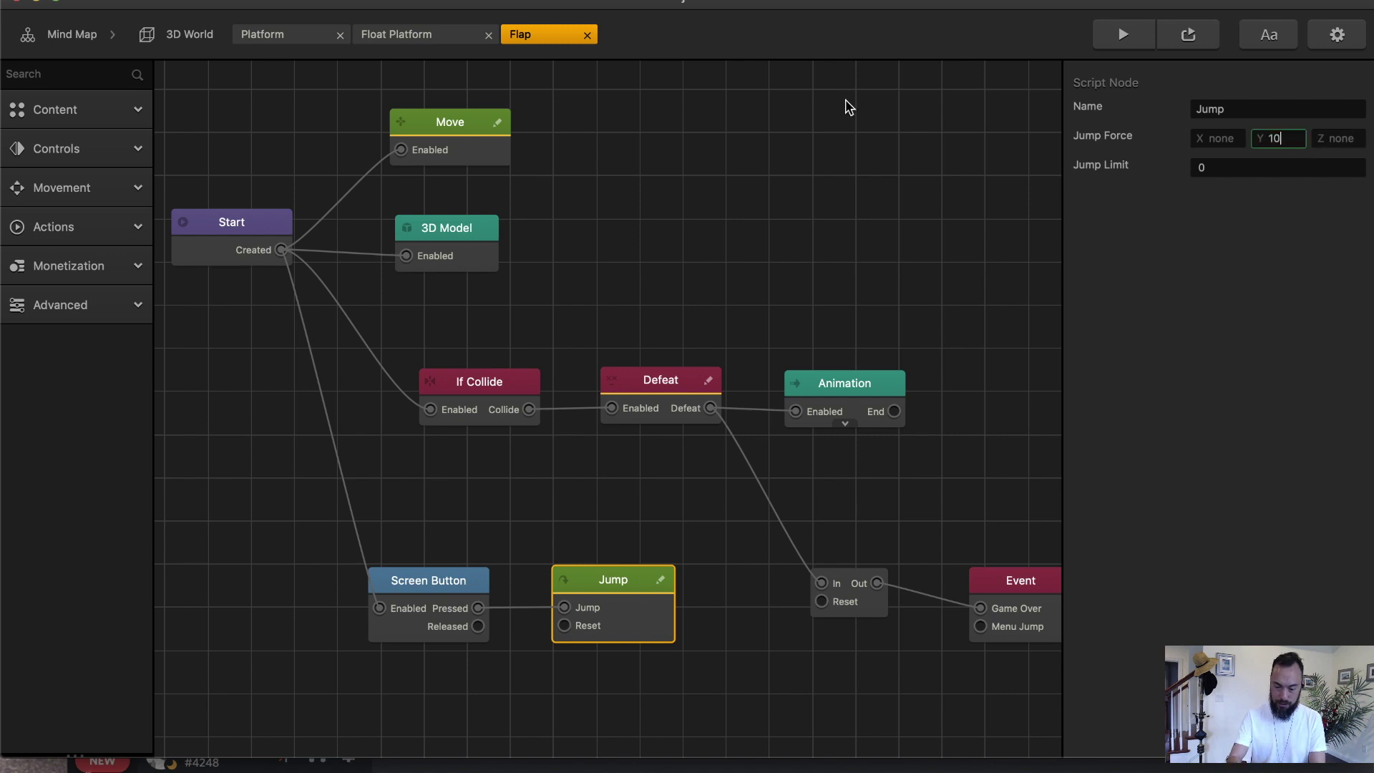
{"action": "left_click", "coordinate": [477, 140]}
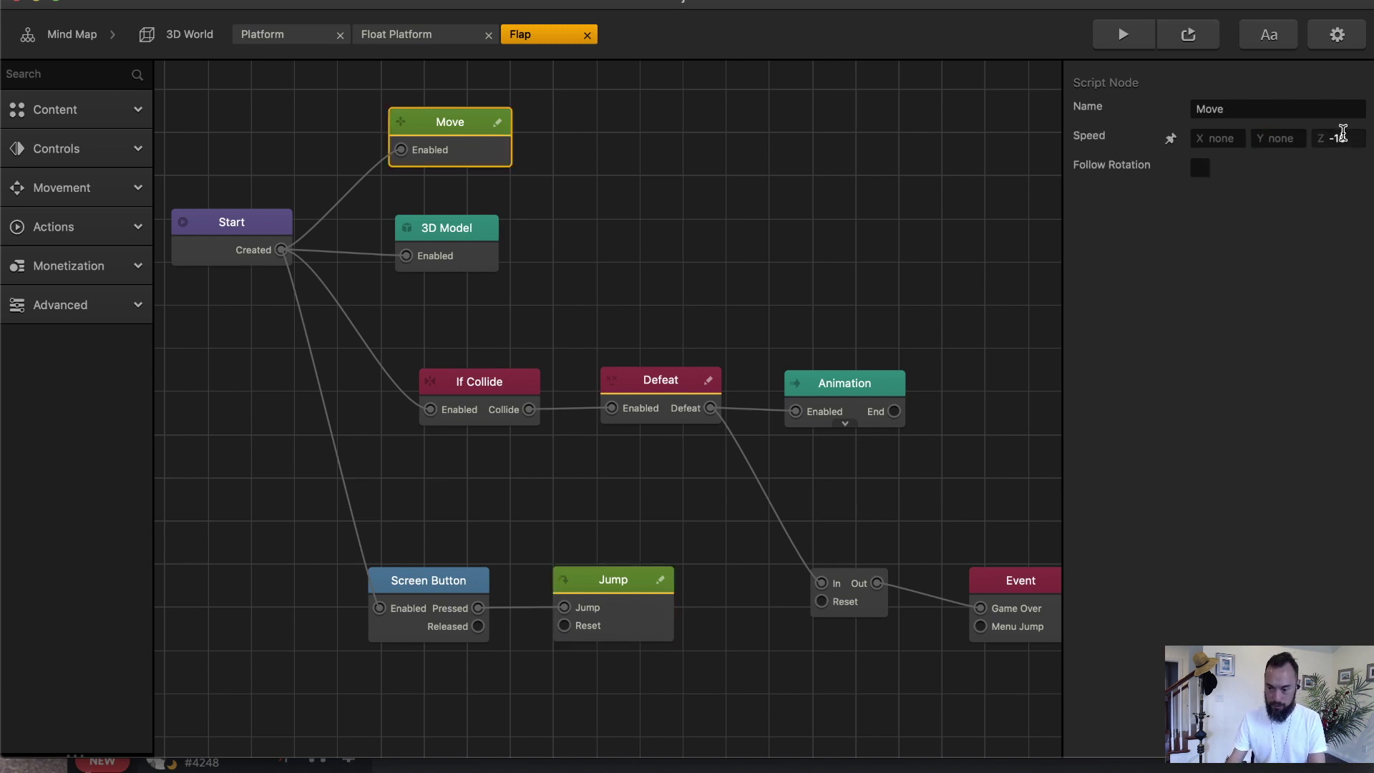
Make the Flap asset a character and place it in the 3D World between the green point and the red character cube.
{"action": "left_click", "coordinate": [178, 36]}
{"action": "left_click_drag", "start_coordinate": [57, 413], "coordinate": [593, 475]}
{"action": "scroll", "coordinate": [782, 509], "scroll_direction": "up", "scroll_amount": 3}
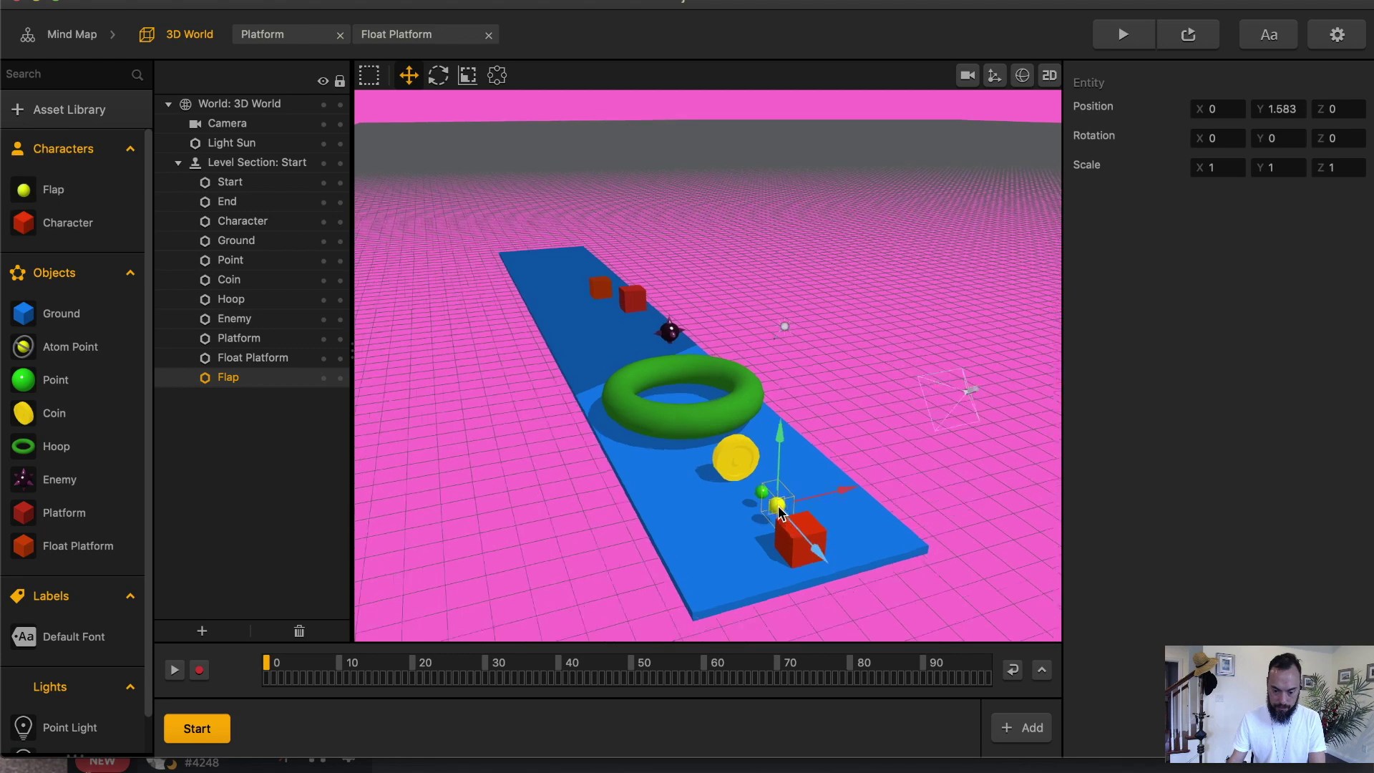
Set the placed Flap's scale to 2 on the X, Y and Z axes.
{"action": "left_click_drag", "start_coordinate": [1219, 167], "coordinate": [1125, 172]}
{"action": "type", "text": "2"}
{"action": "key", "text": "Tab"}
{"action": "type", "text": "2"}
{"action": "key", "text": "Tab"}
{"action": "type", "text": "2"}
Inspect the collision shapes around the Flap and neighbouring objects, hide them again and test the flap control in the preview.
{"action": "left_click_drag", "start_coordinate": [744, 554], "coordinate": [844, 525]}
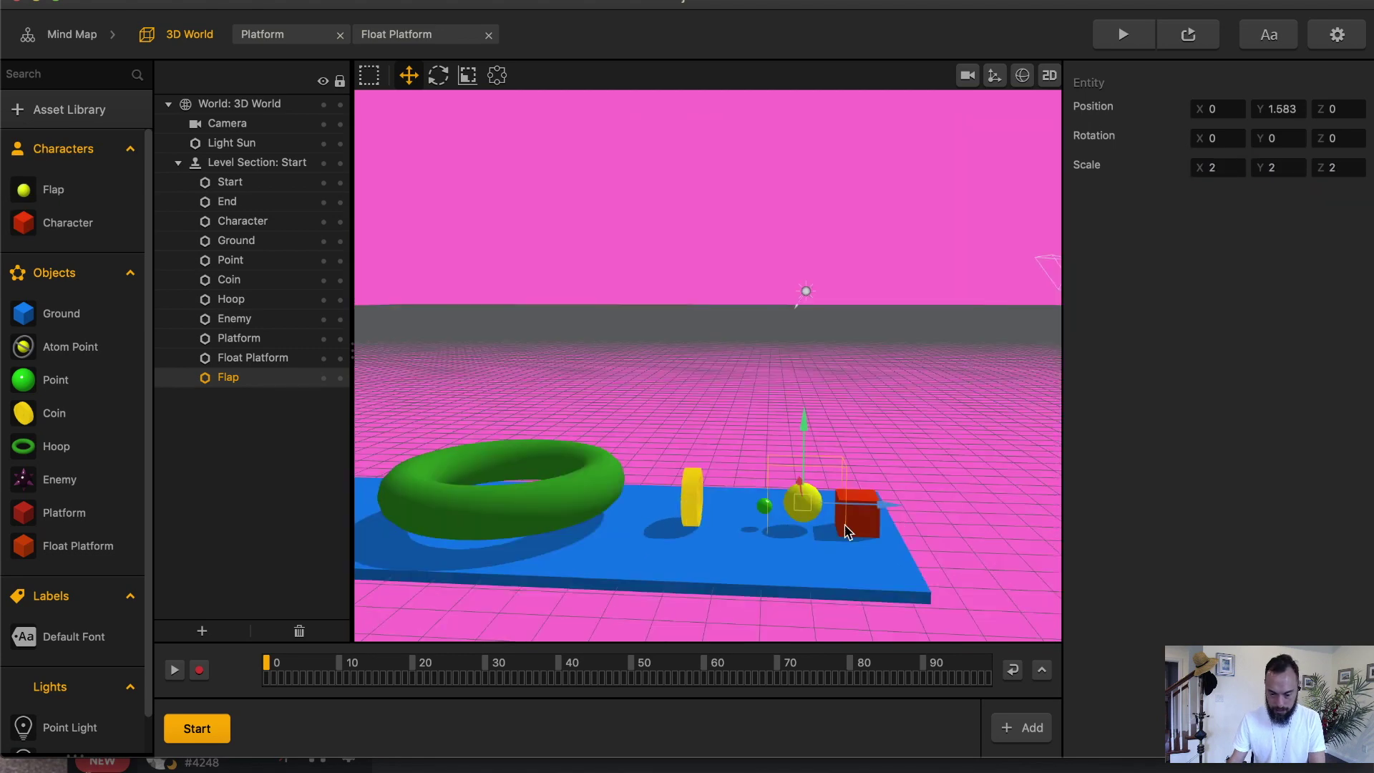
{"action": "left_click", "coordinate": [1021, 76]}
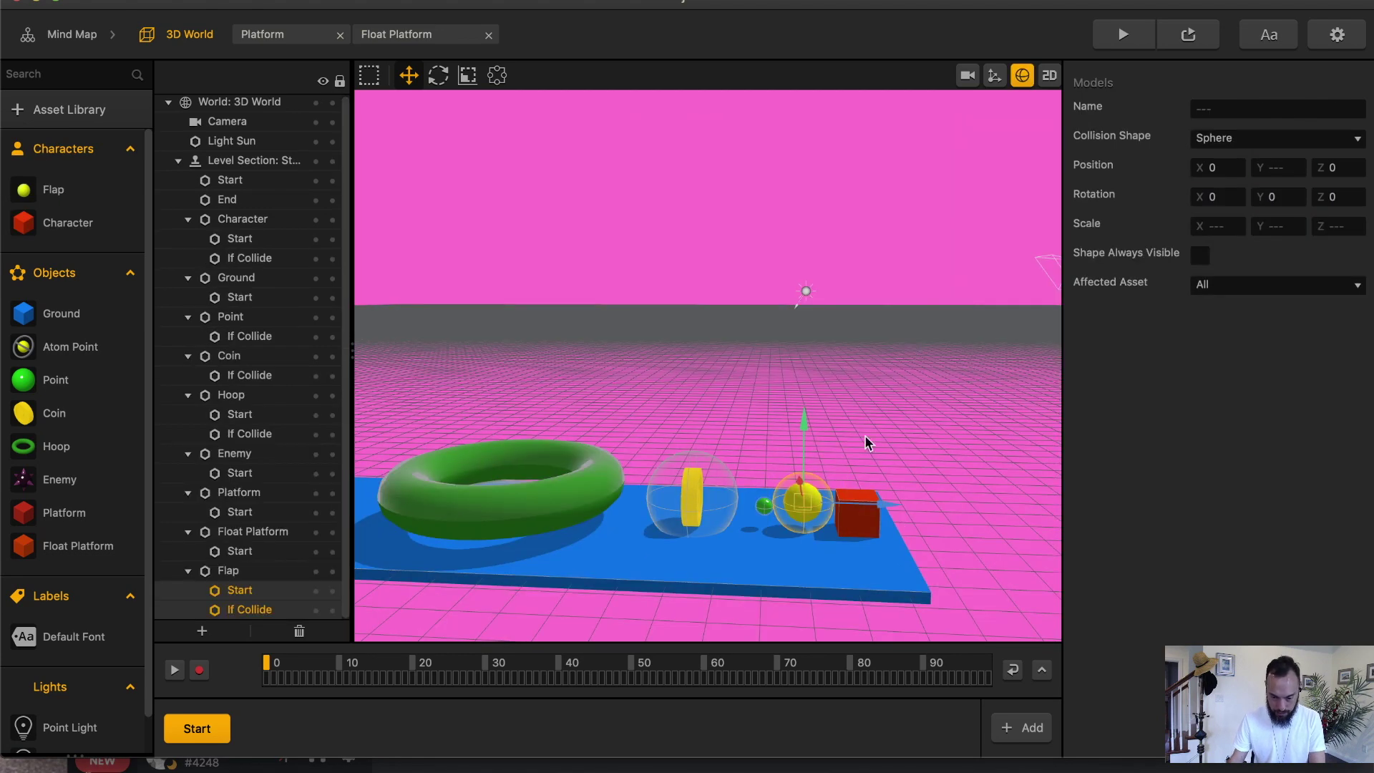
{"action": "scroll", "coordinate": [830, 530], "scroll_direction": "up", "scroll_amount": 5}
{"action": "left_click_drag", "start_coordinate": [869, 381], "coordinate": [679, 467]}
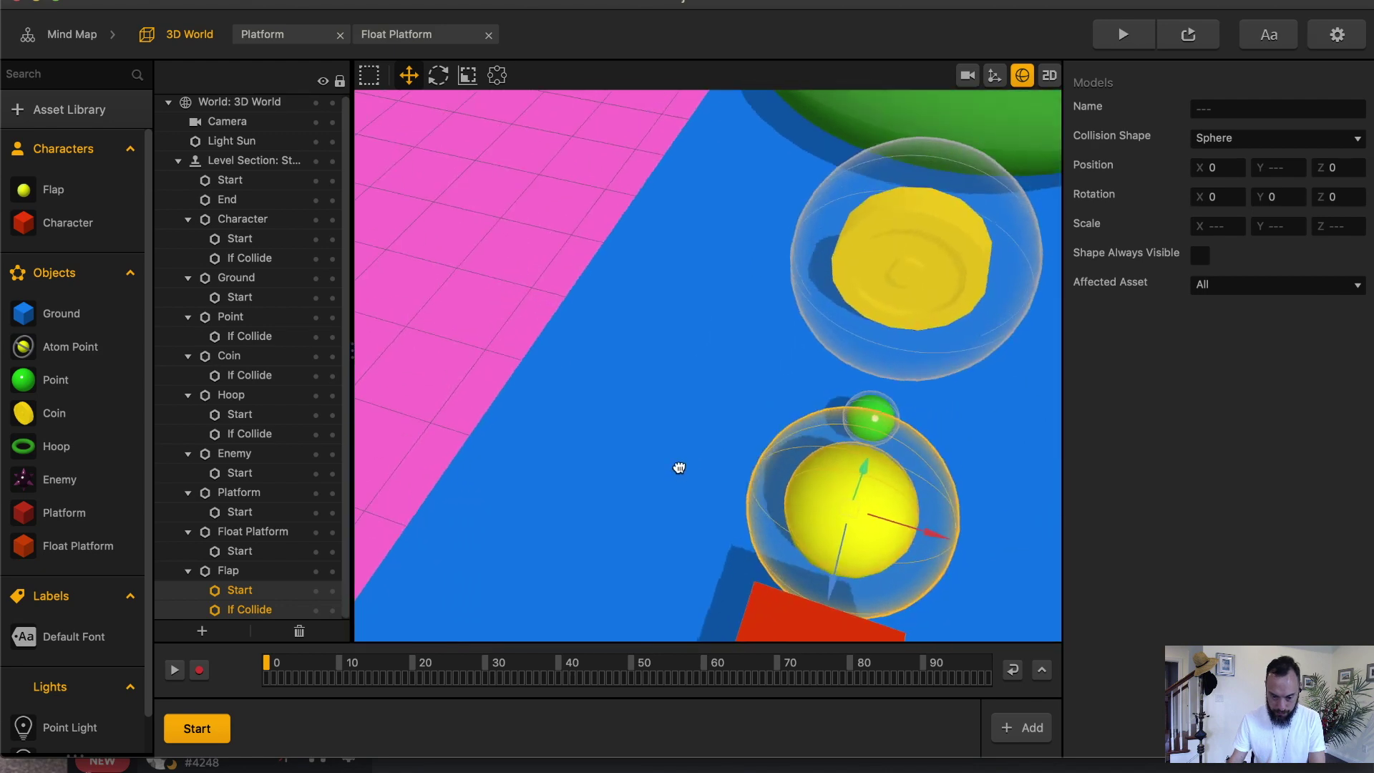
{"action": "right_click_drag", "start_coordinate": [678, 468], "coordinate": [860, 125]}
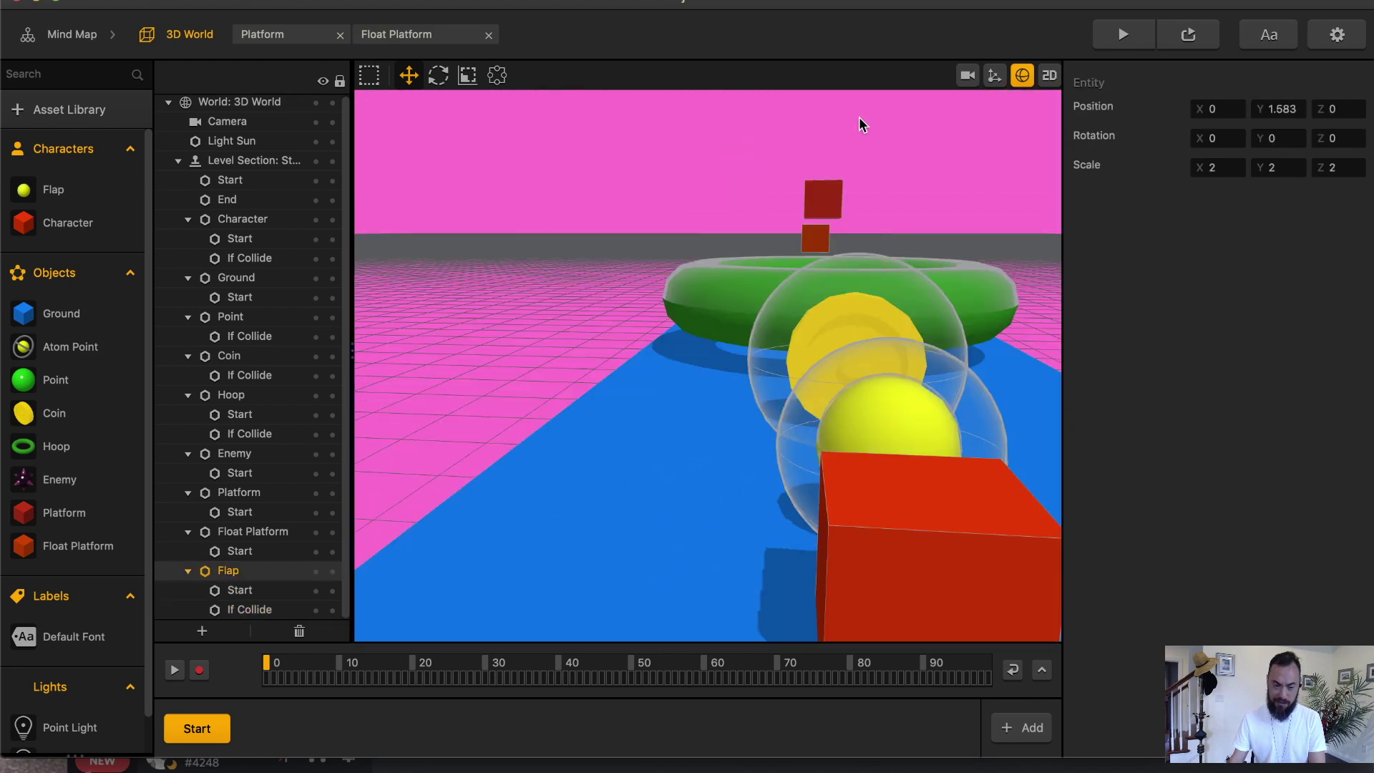
{"action": "left_click", "coordinate": [1021, 74]}
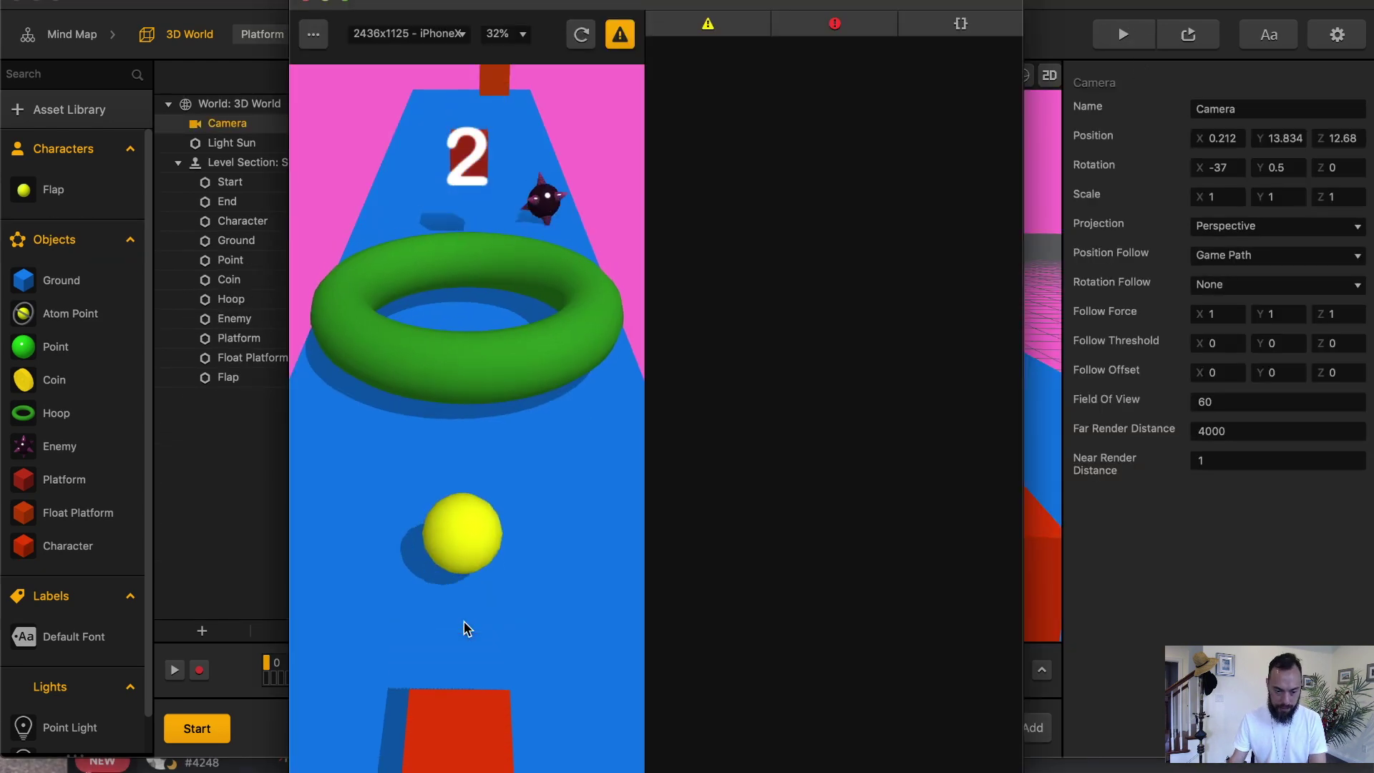
{"action": "left_click", "coordinate": [464, 622]}
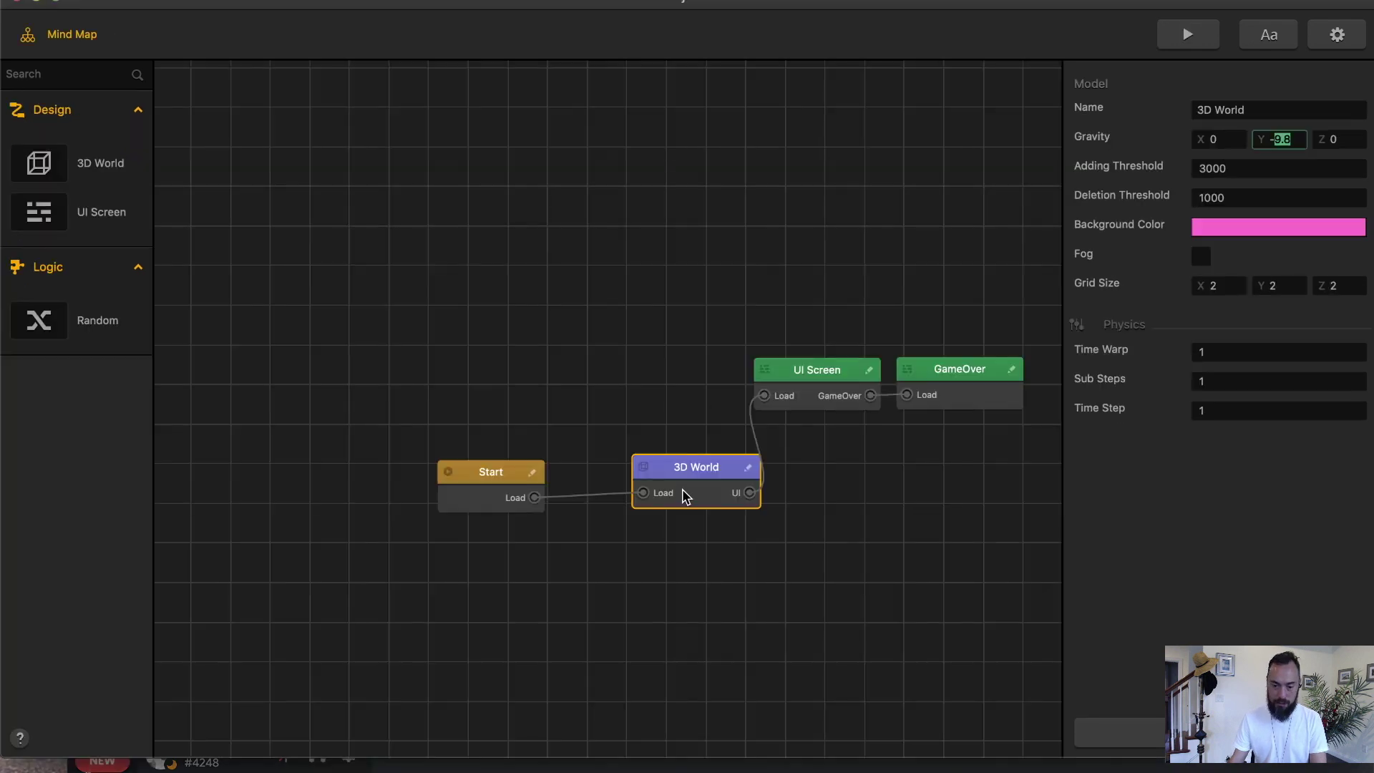
Set the Flap's Start node to a Mass of 10 and a Bounce of 0.25.
{"action": "double_click", "coordinate": [684, 485]}
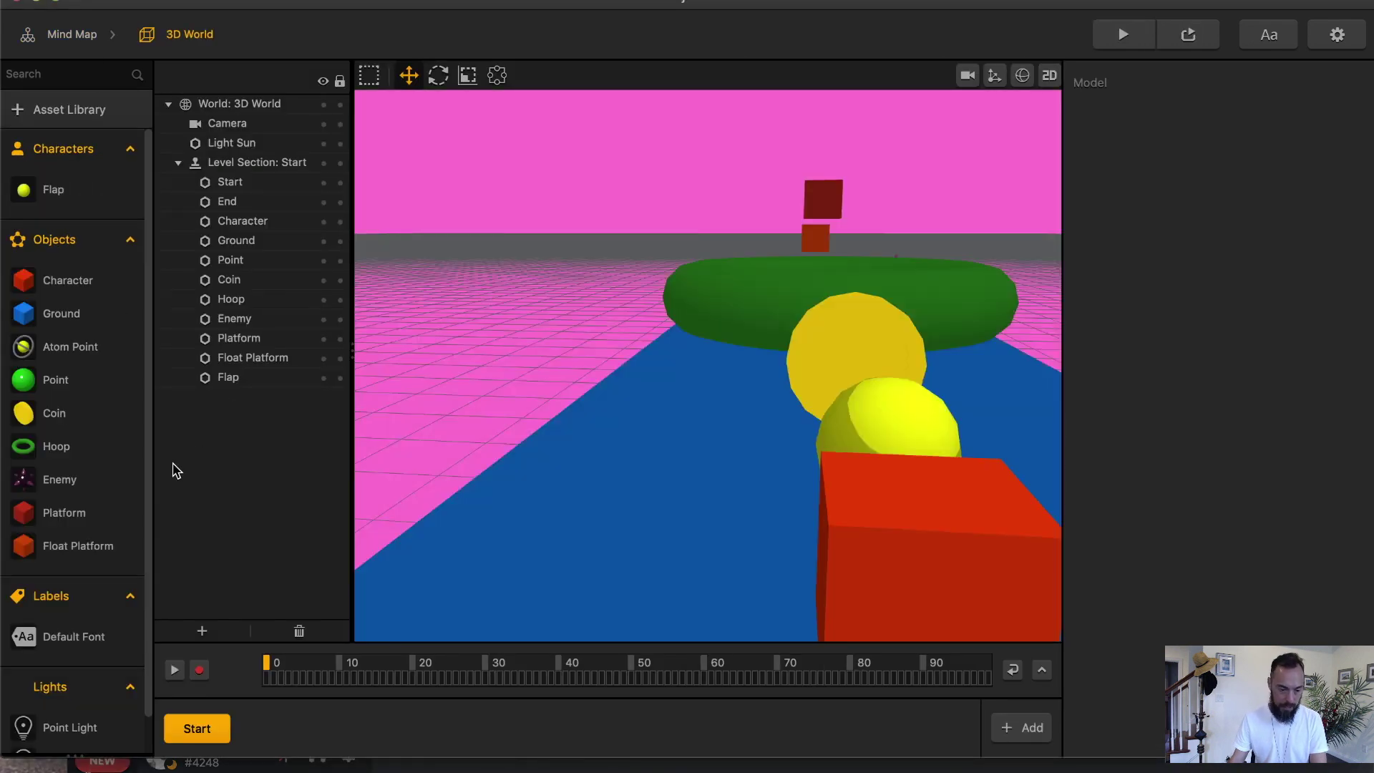
{"action": "left_click", "coordinate": [65, 190]}
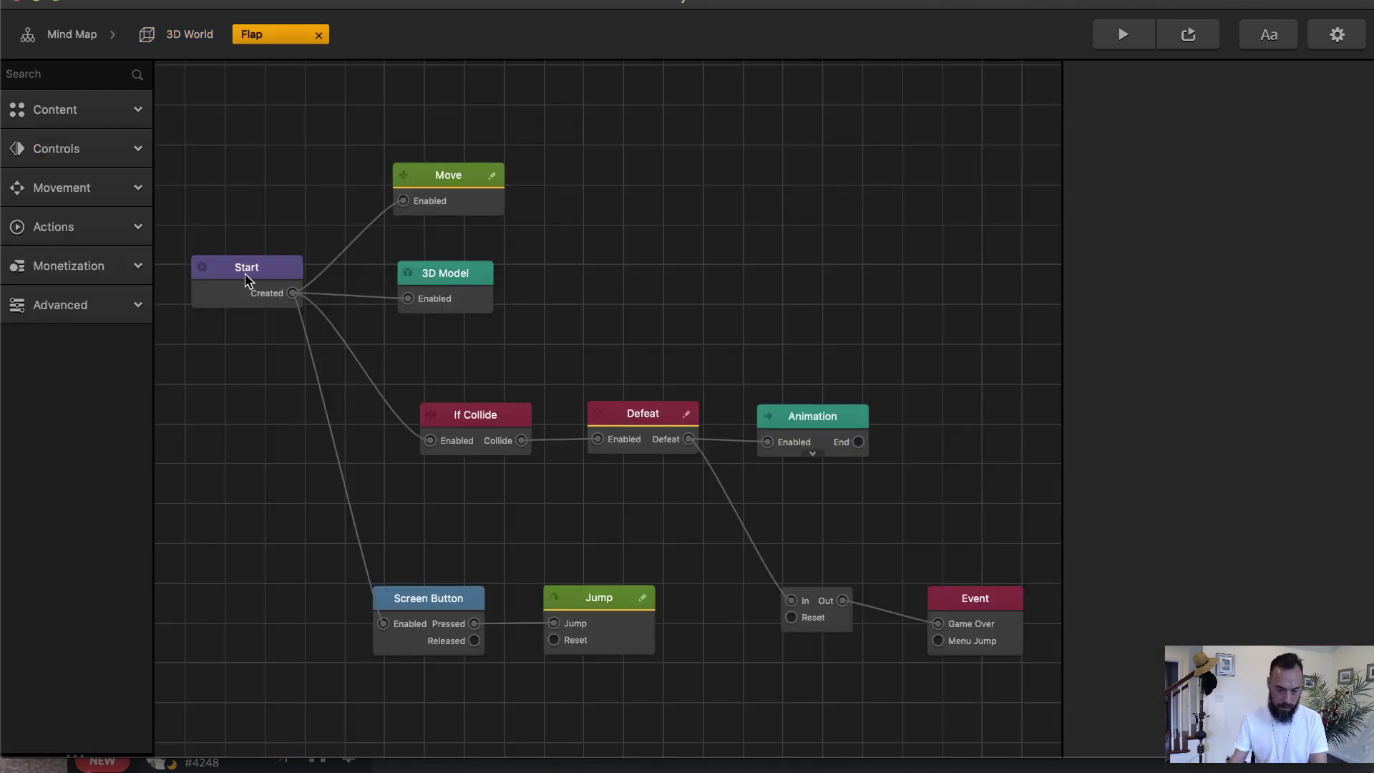
{"action": "left_click", "coordinate": [246, 276]}
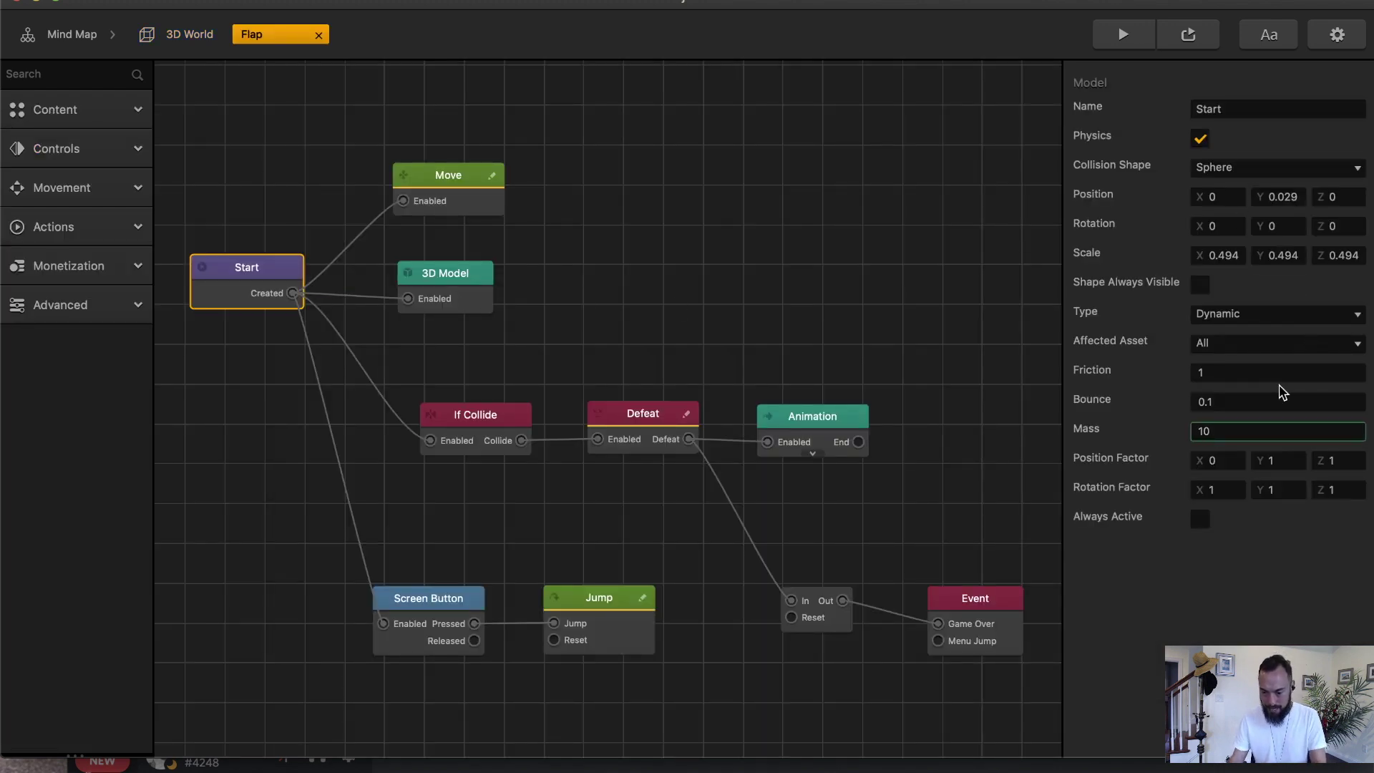
{"action": "left_click", "coordinate": [1237, 399]}
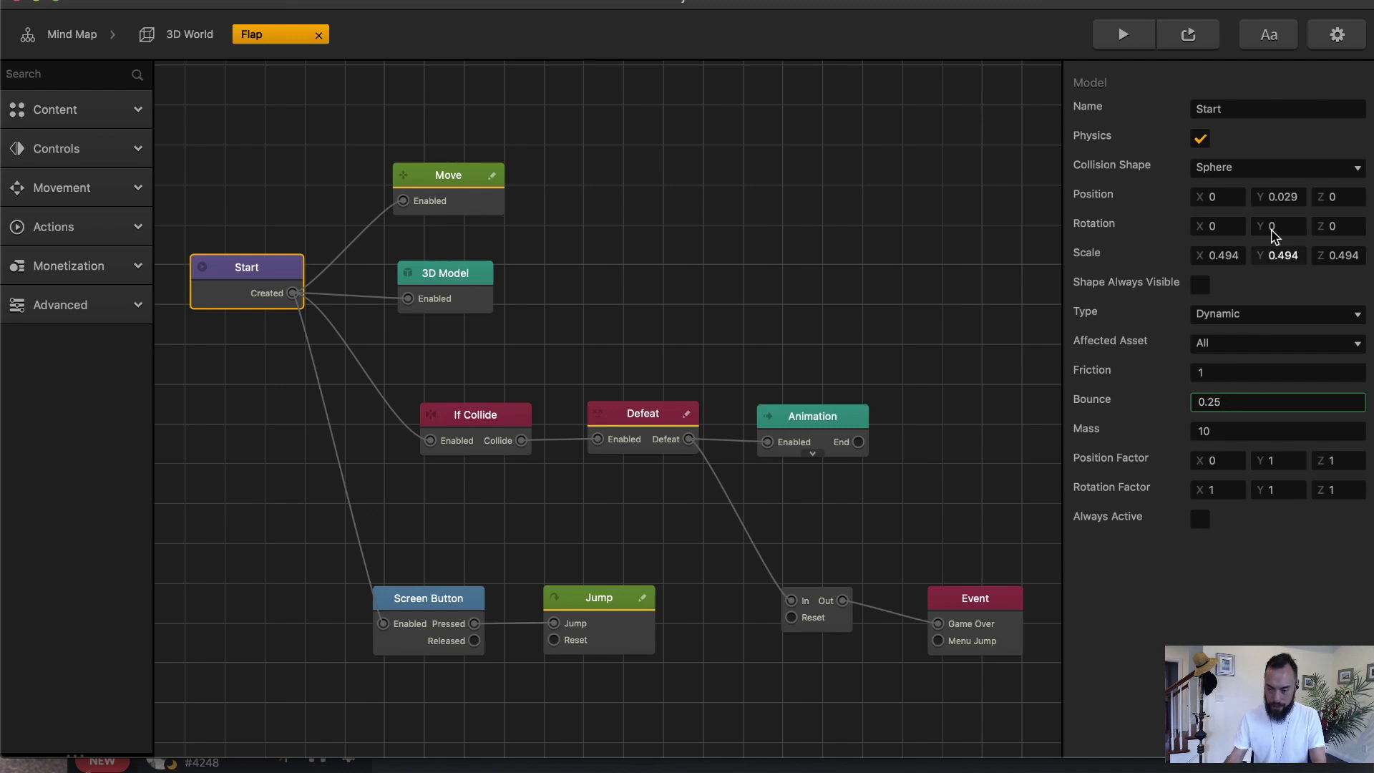
Preview the game, making the Flap ball jump along the track past the hoop and platforms, and close the preview.
{"action": "left_click", "coordinate": [1122, 34]}
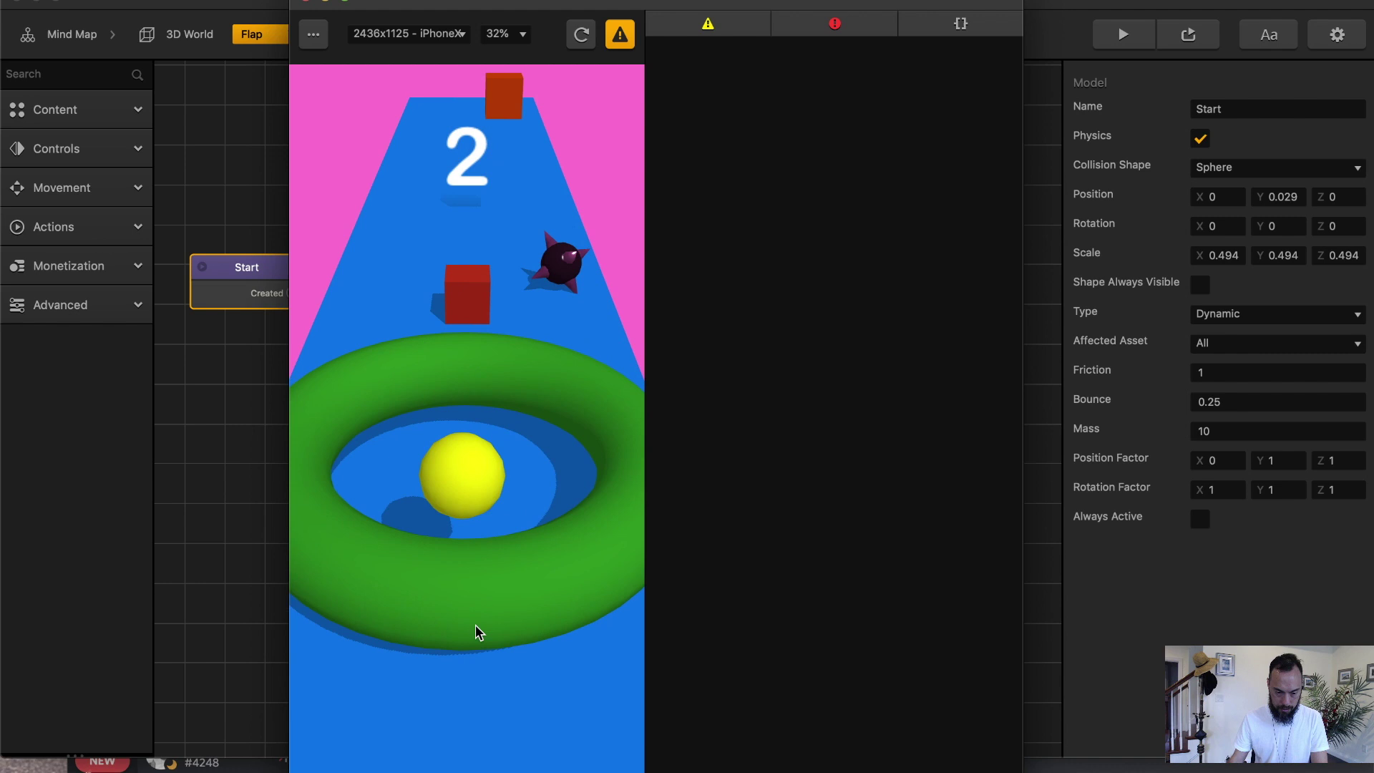
{"action": "left_click", "coordinate": [475, 625]}
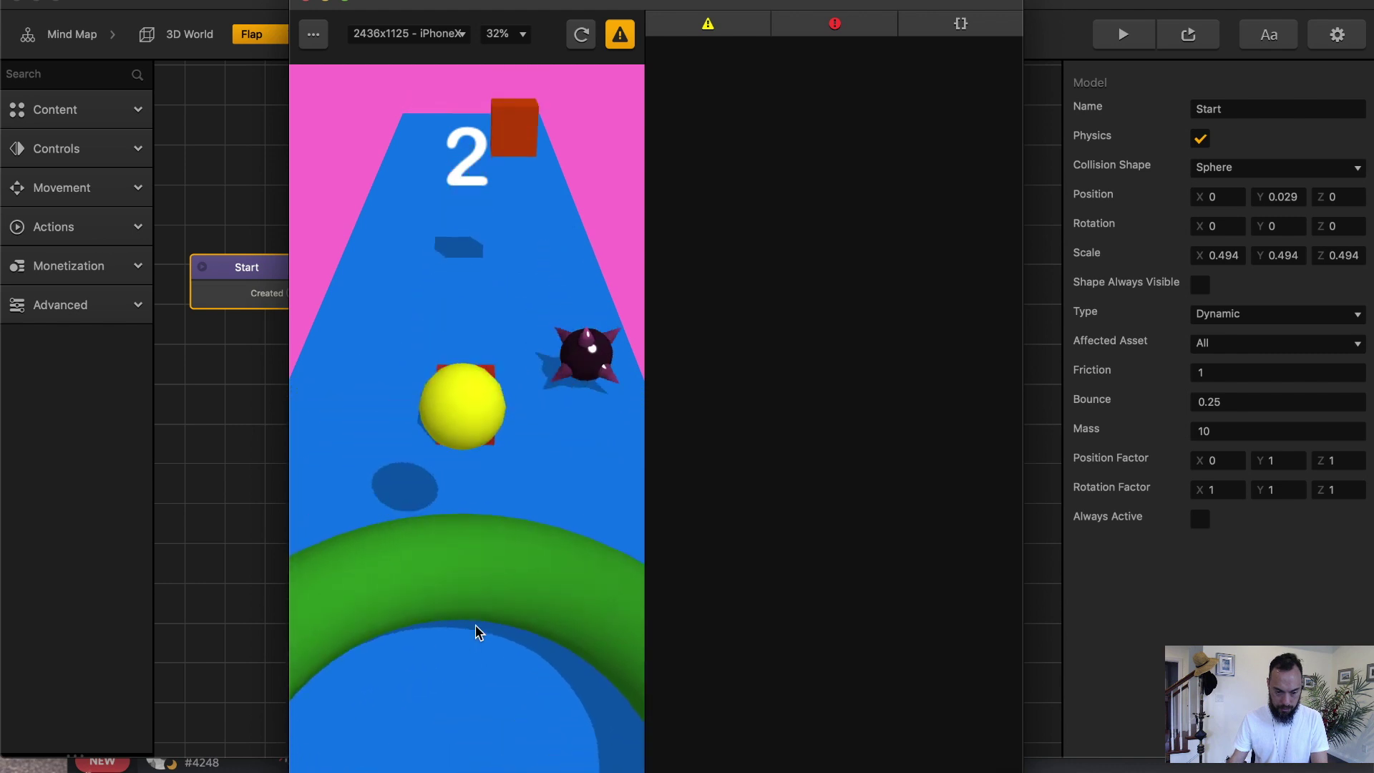
{"action": "left_click", "coordinate": [482, 565]}
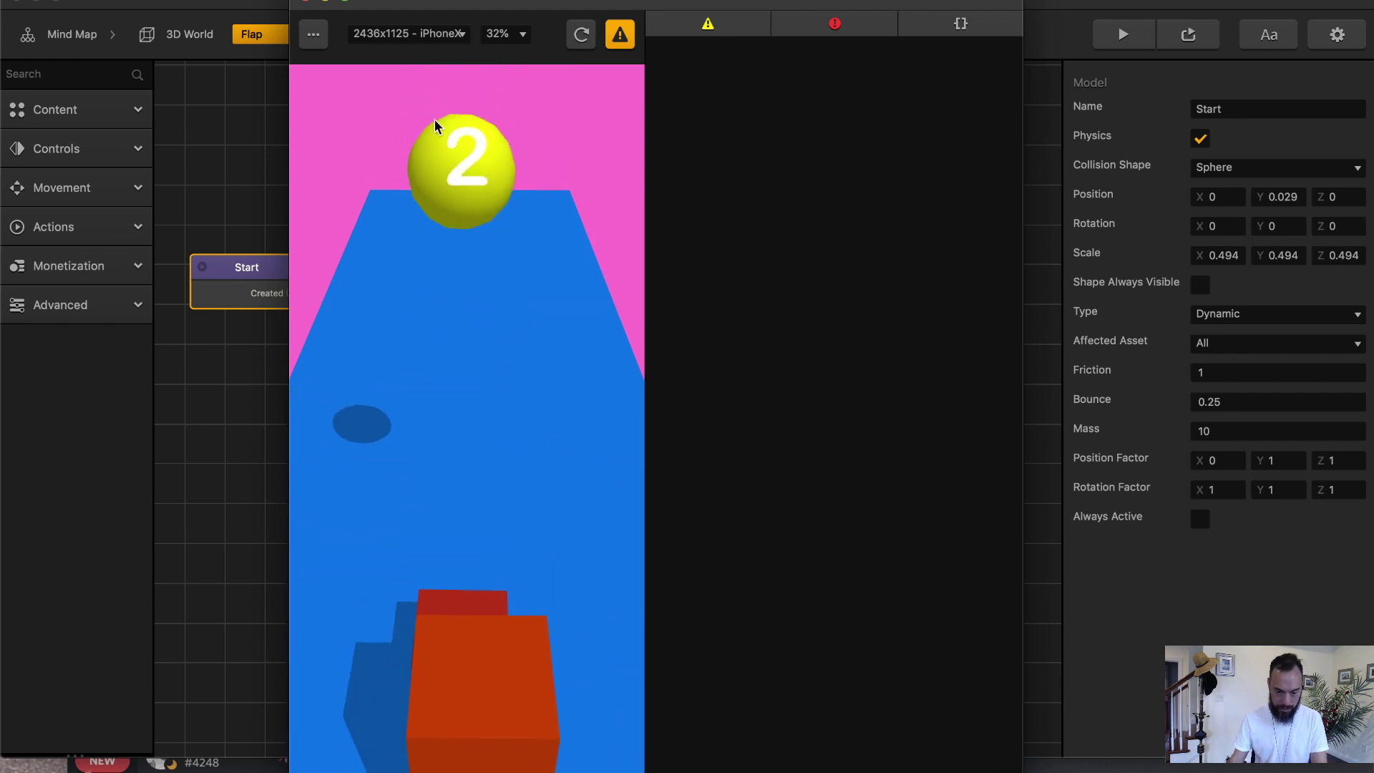
{"action": "left_click", "coordinate": [323, 4]}
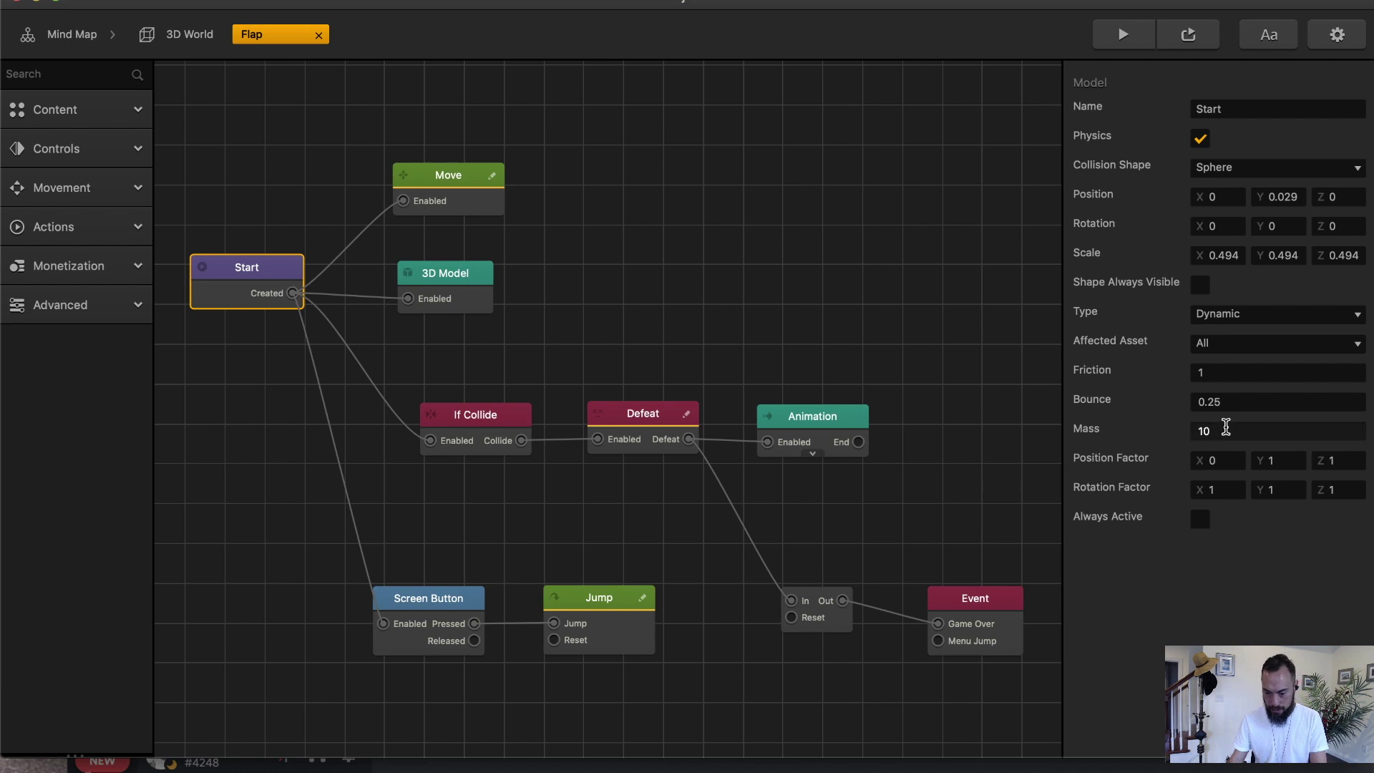
Set the Flap Start node's Bounce to 3 while previewing the game, and restart the preview to test it.
{"action": "left_click", "coordinate": [1122, 34]}
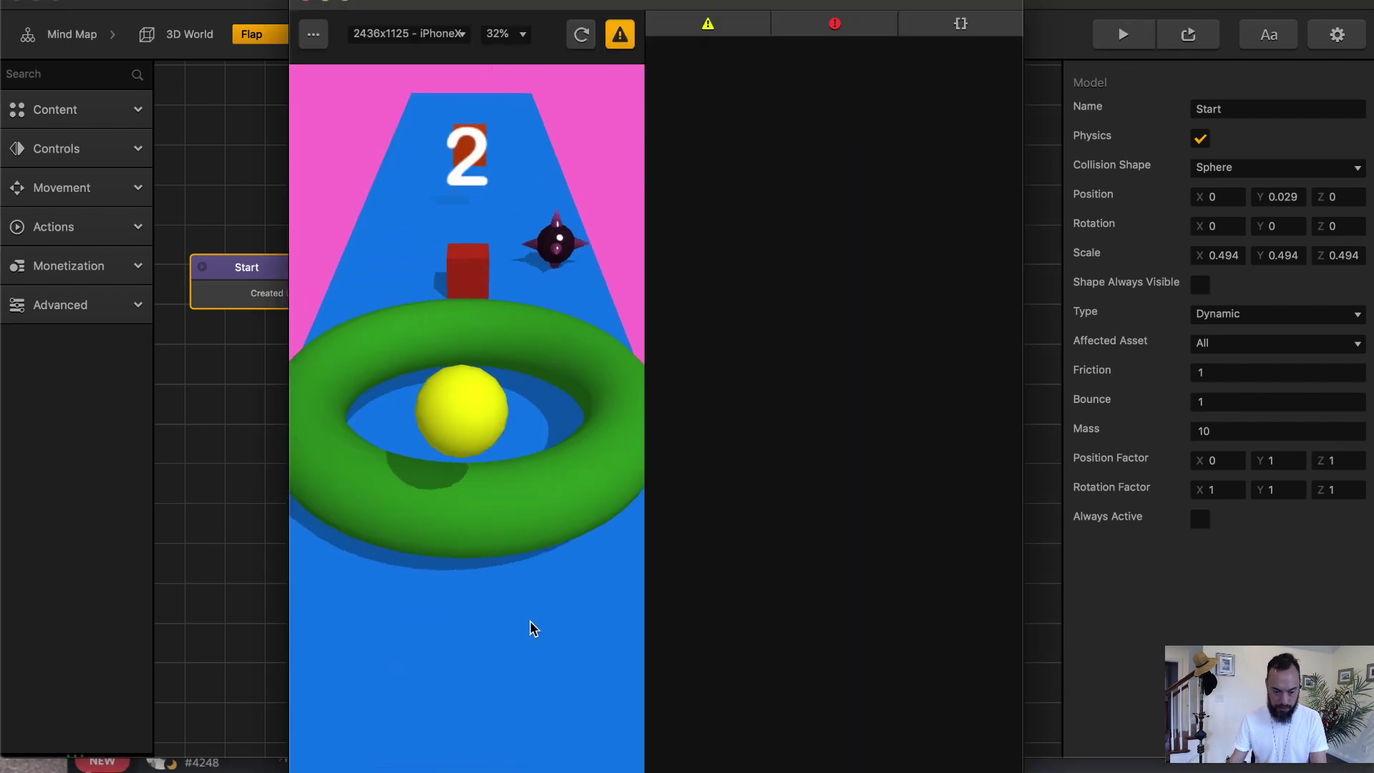
{"action": "left_click_drag", "start_coordinate": [1216, 401], "coordinate": [1080, 386]}
{"action": "type", "text": "3"}
{"action": "key", "text": "Tab"}
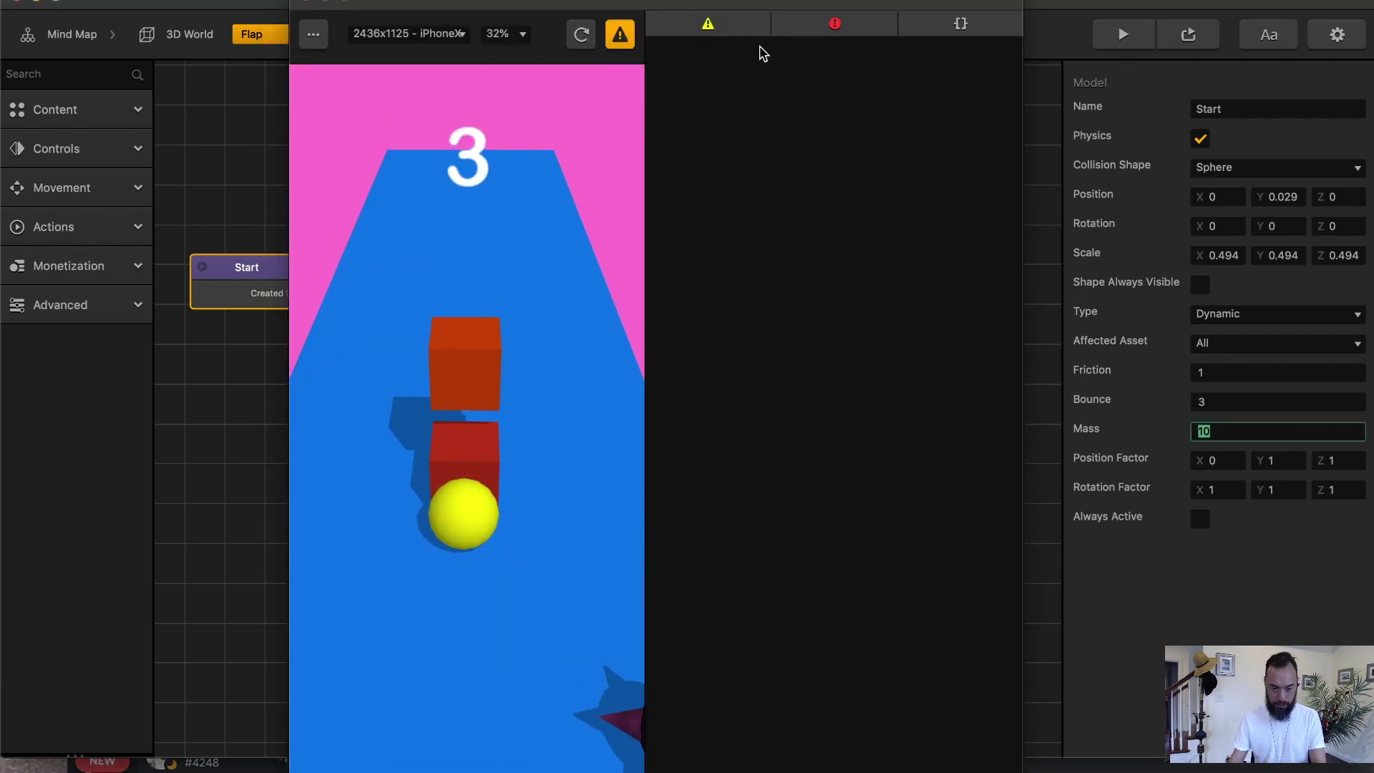
{"action": "left_click", "coordinate": [581, 34]}
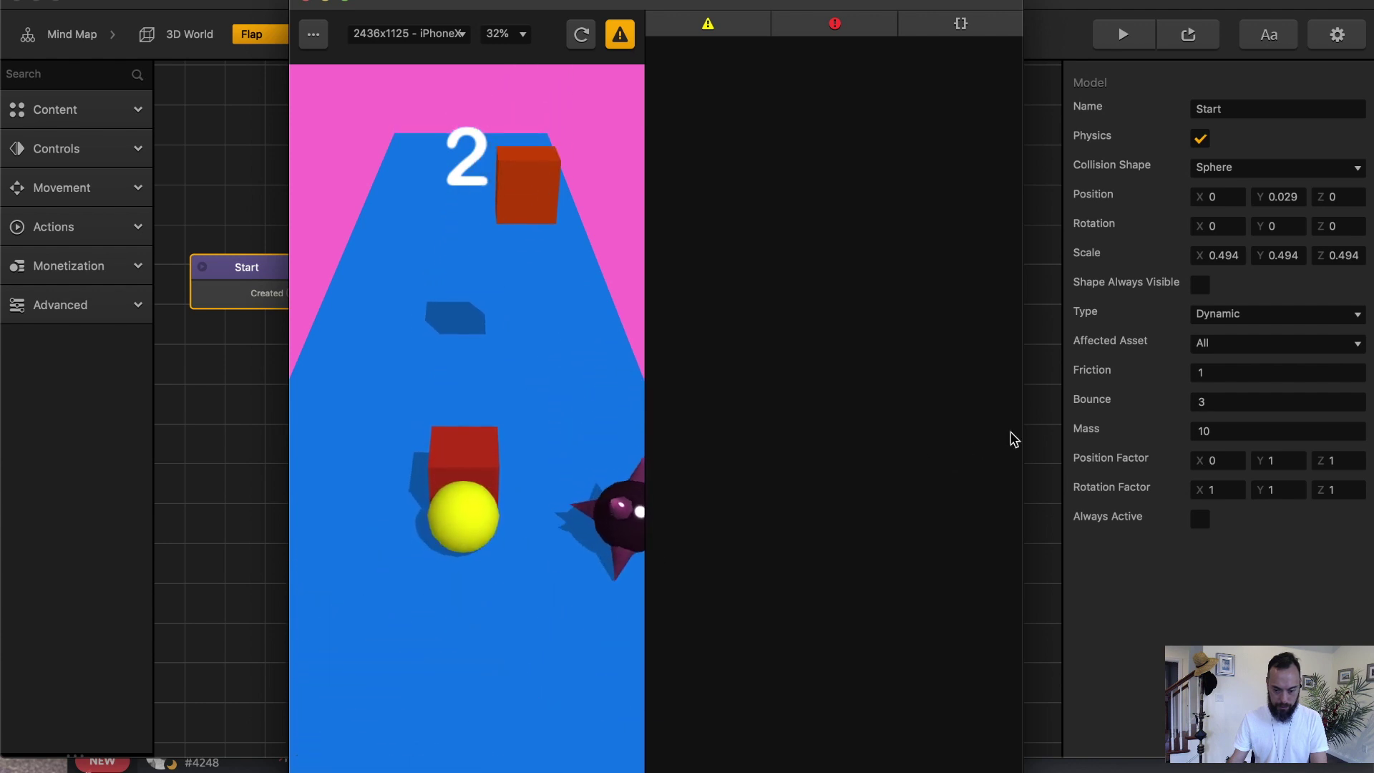
Set the Flap Start node's Mass to 5 and Friction to 0, and restart the preview.
{"action": "left_click", "coordinate": [1208, 431]}
{"action": "type", "text": "5"}
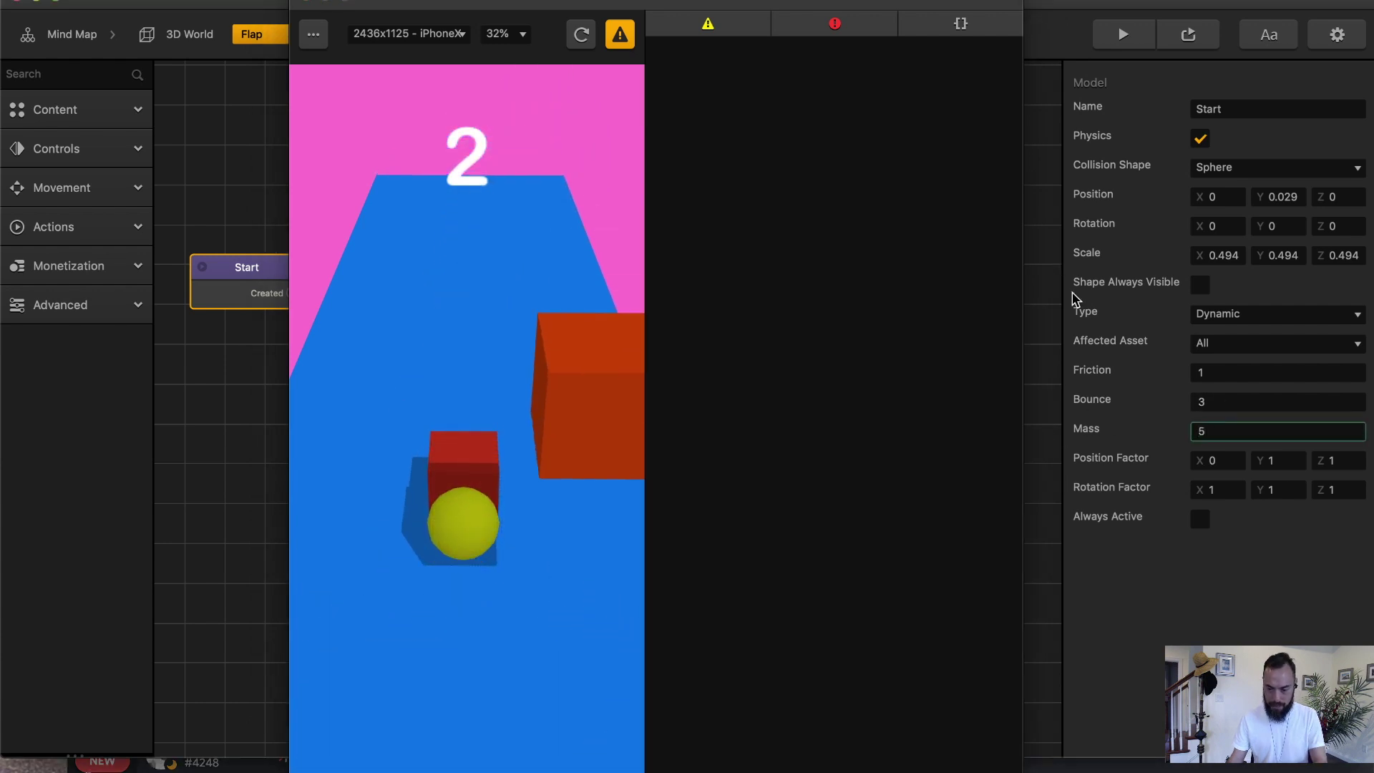
{"action": "left_click", "coordinate": [1235, 372]}
{"action": "type", "text": "0"}
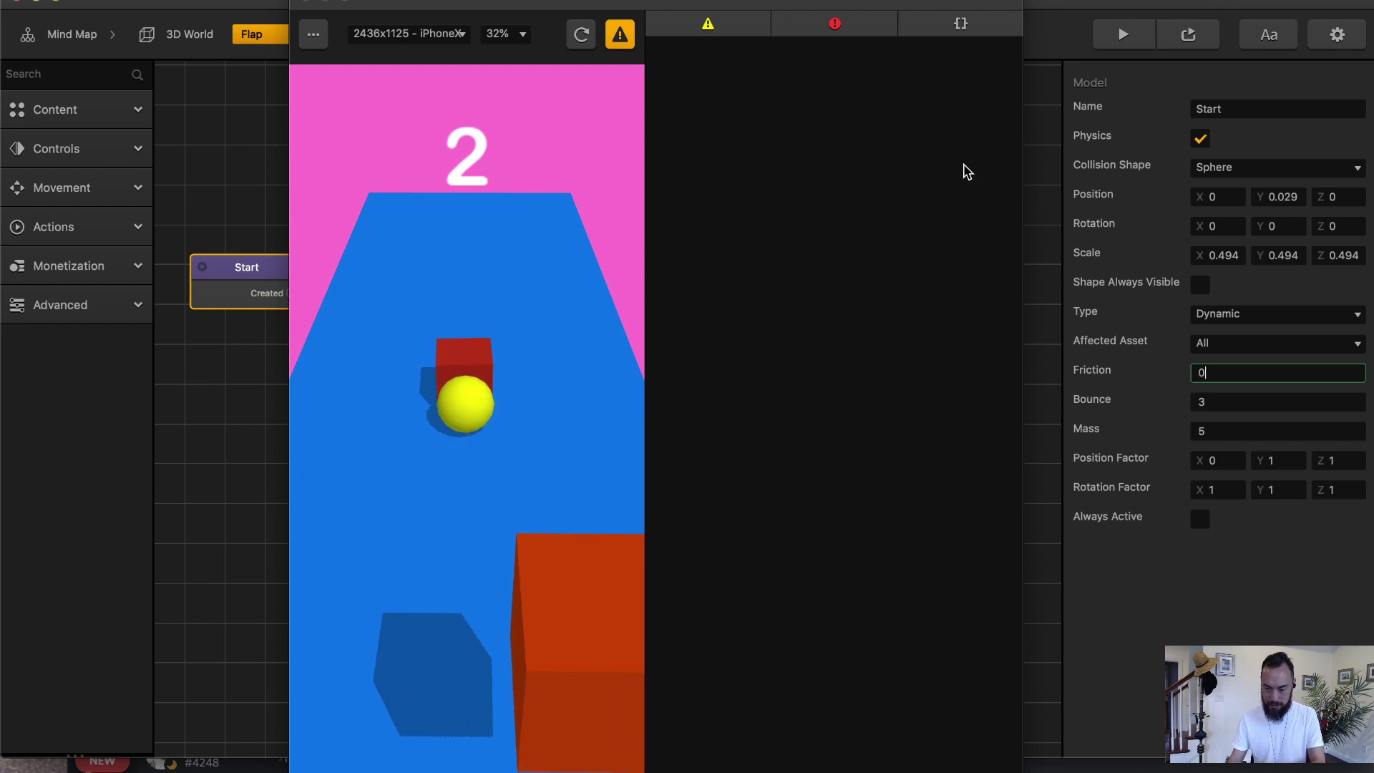
{"action": "left_click", "coordinate": [581, 33]}
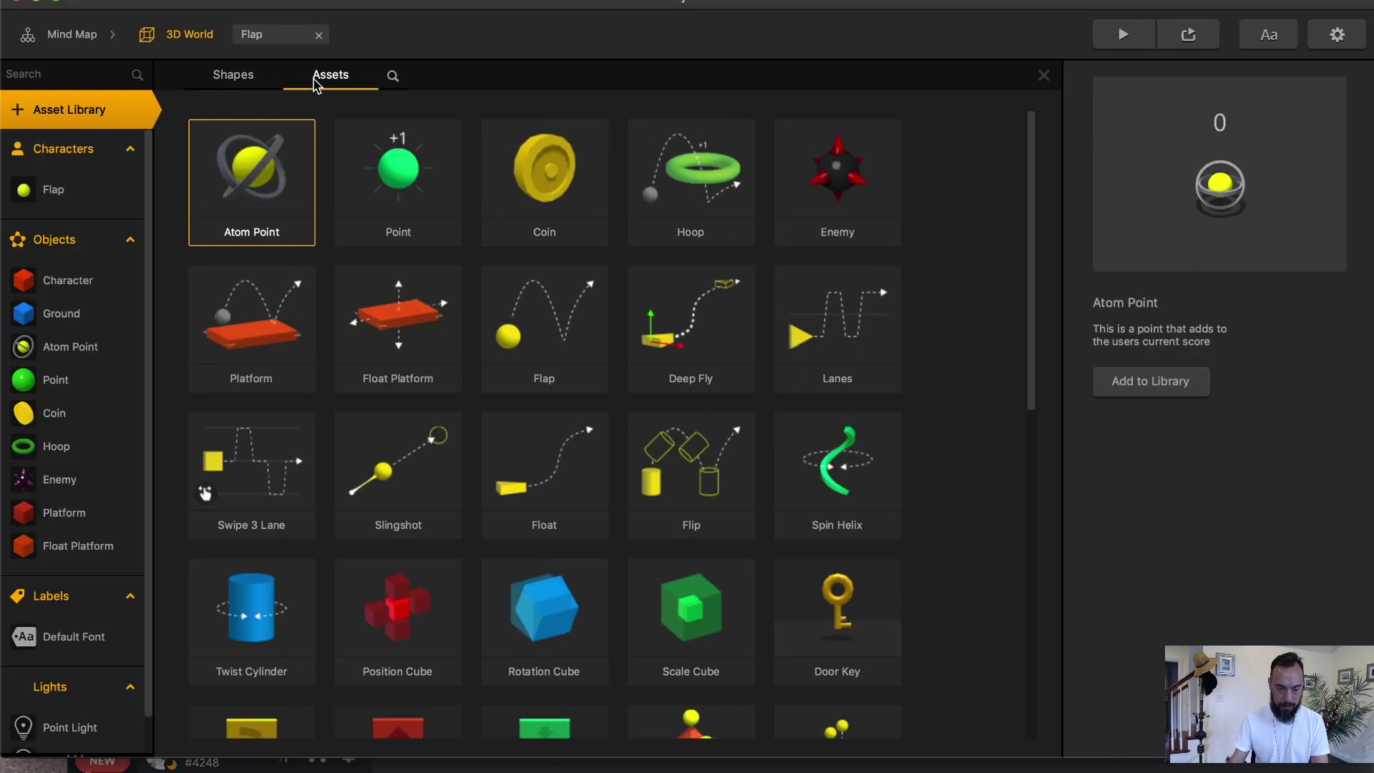
Add the Deep Fly asset to the project and inspect its Start, Trail, If Collide, Move and Touch Move node settings.
{"action": "double_click", "coordinate": [691, 338]}
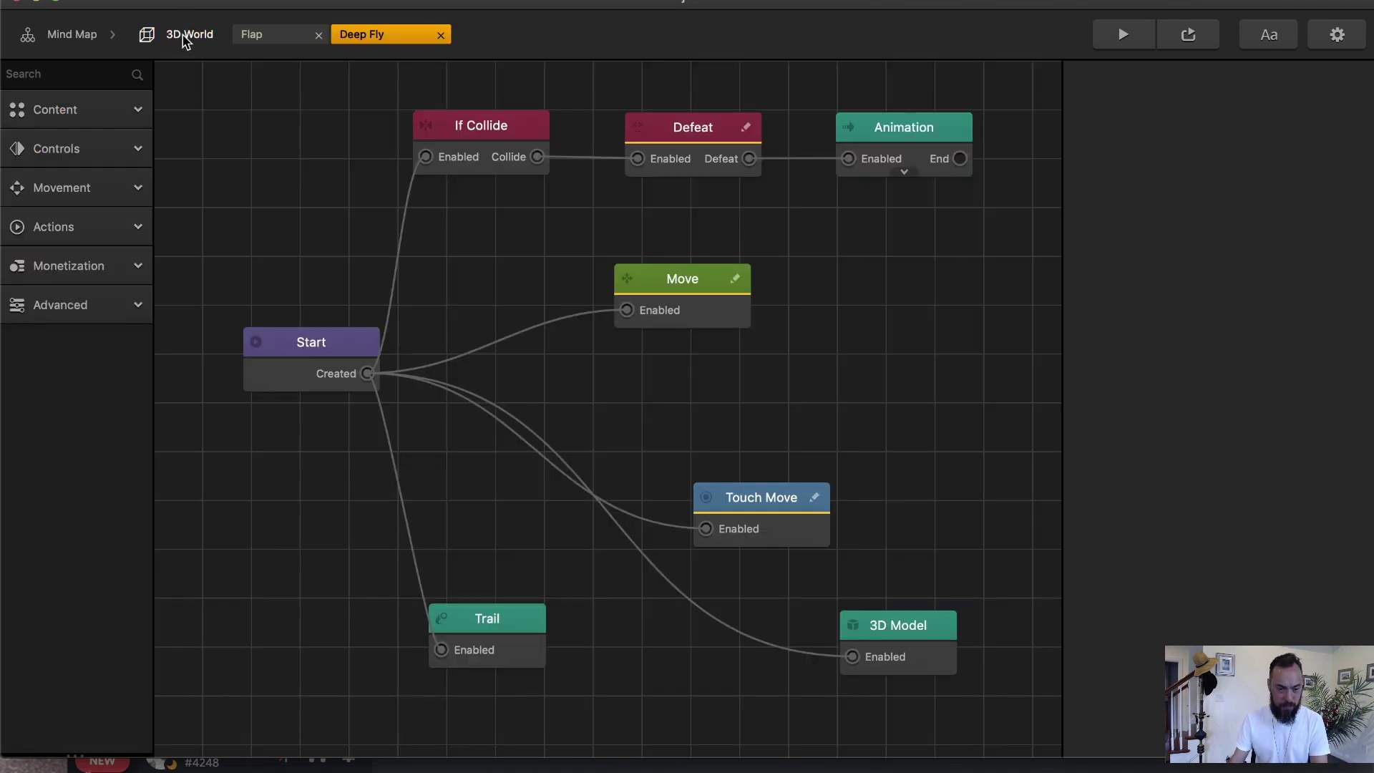
{"action": "left_click", "coordinate": [314, 360]}
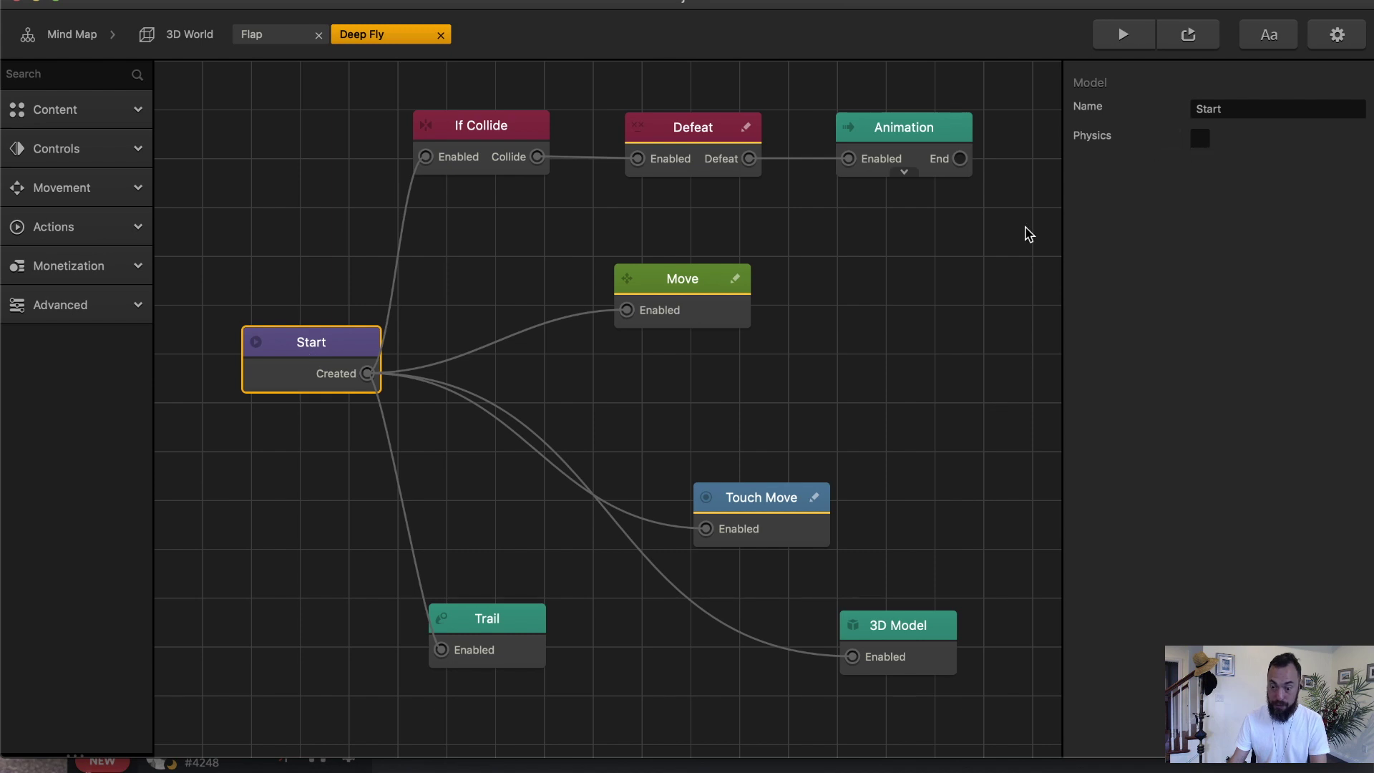
{"action": "left_click", "coordinate": [527, 644]}
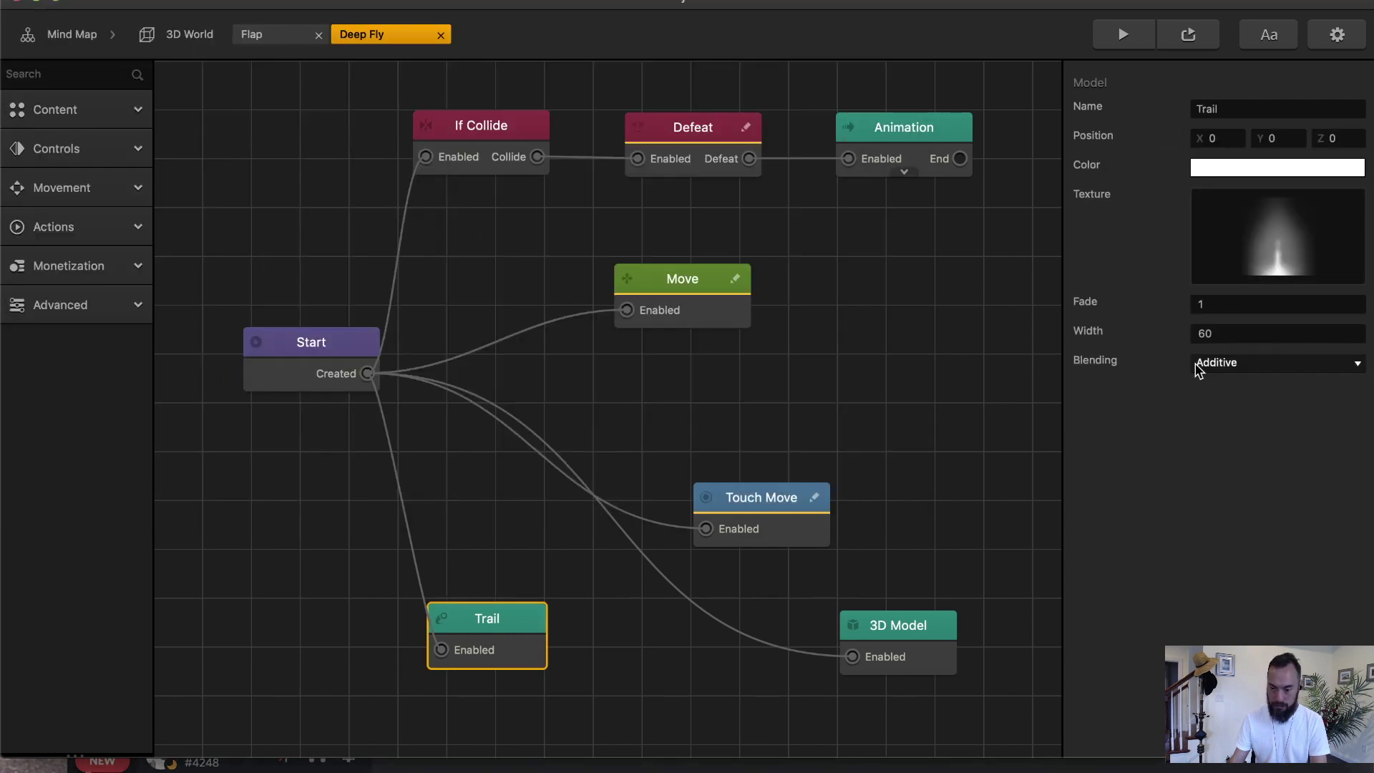
{"action": "left_click", "coordinate": [482, 171]}
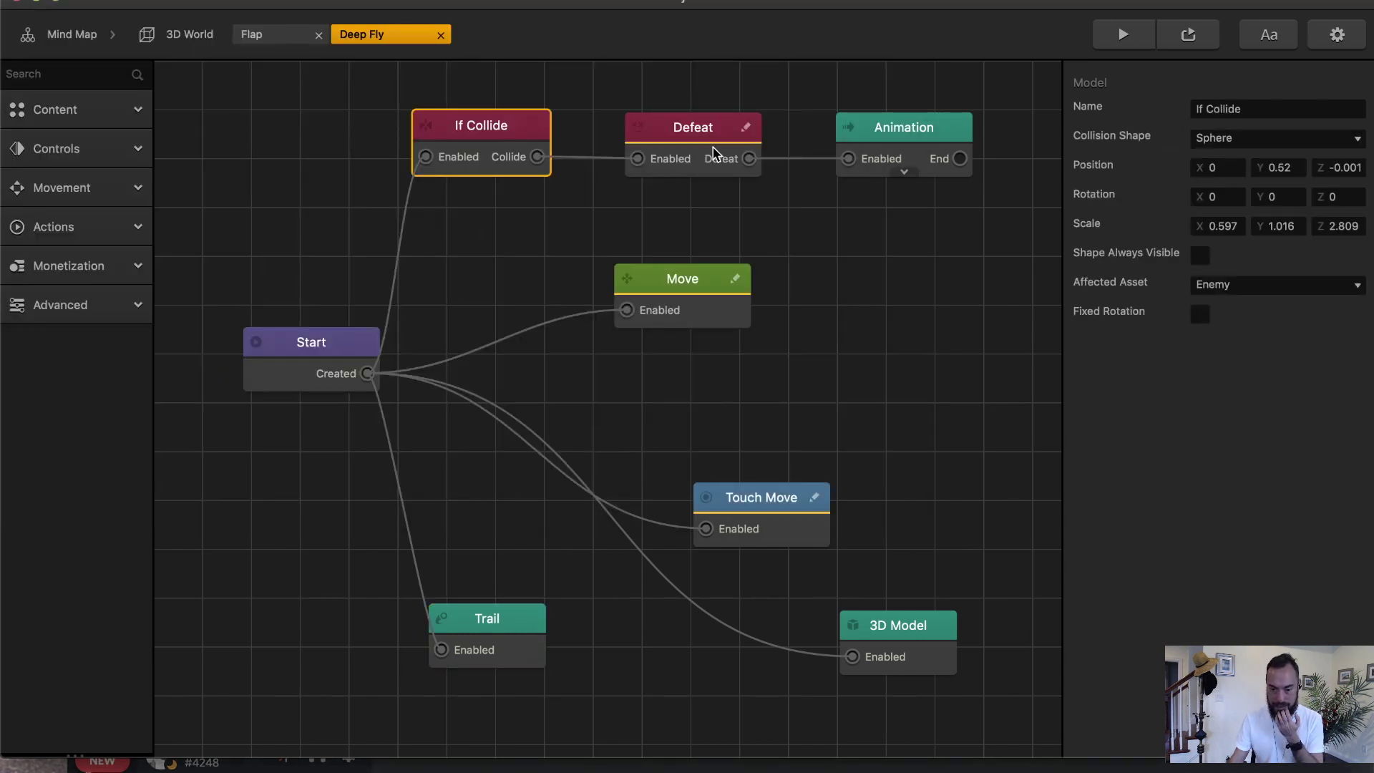
{"action": "left_click", "coordinate": [703, 287]}
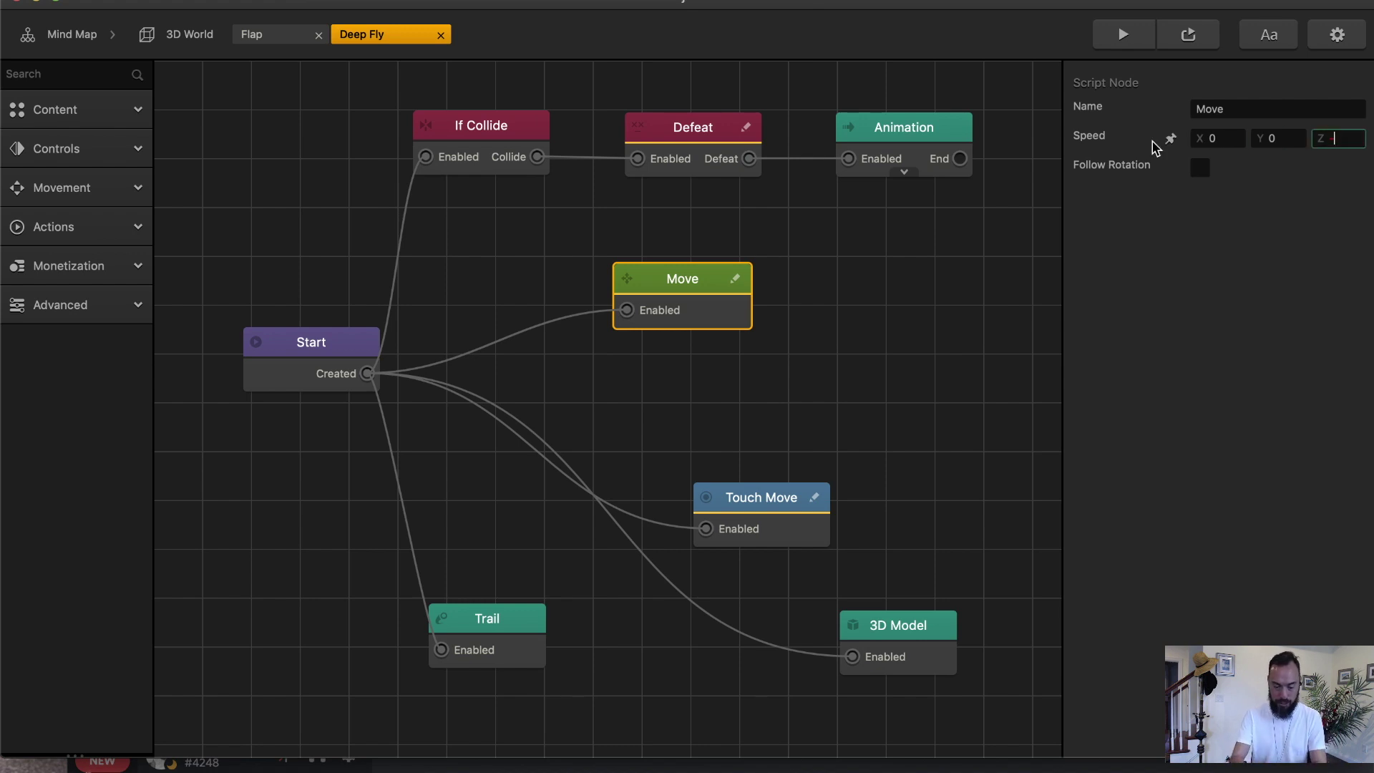
{"action": "left_click", "coordinate": [758, 503]}
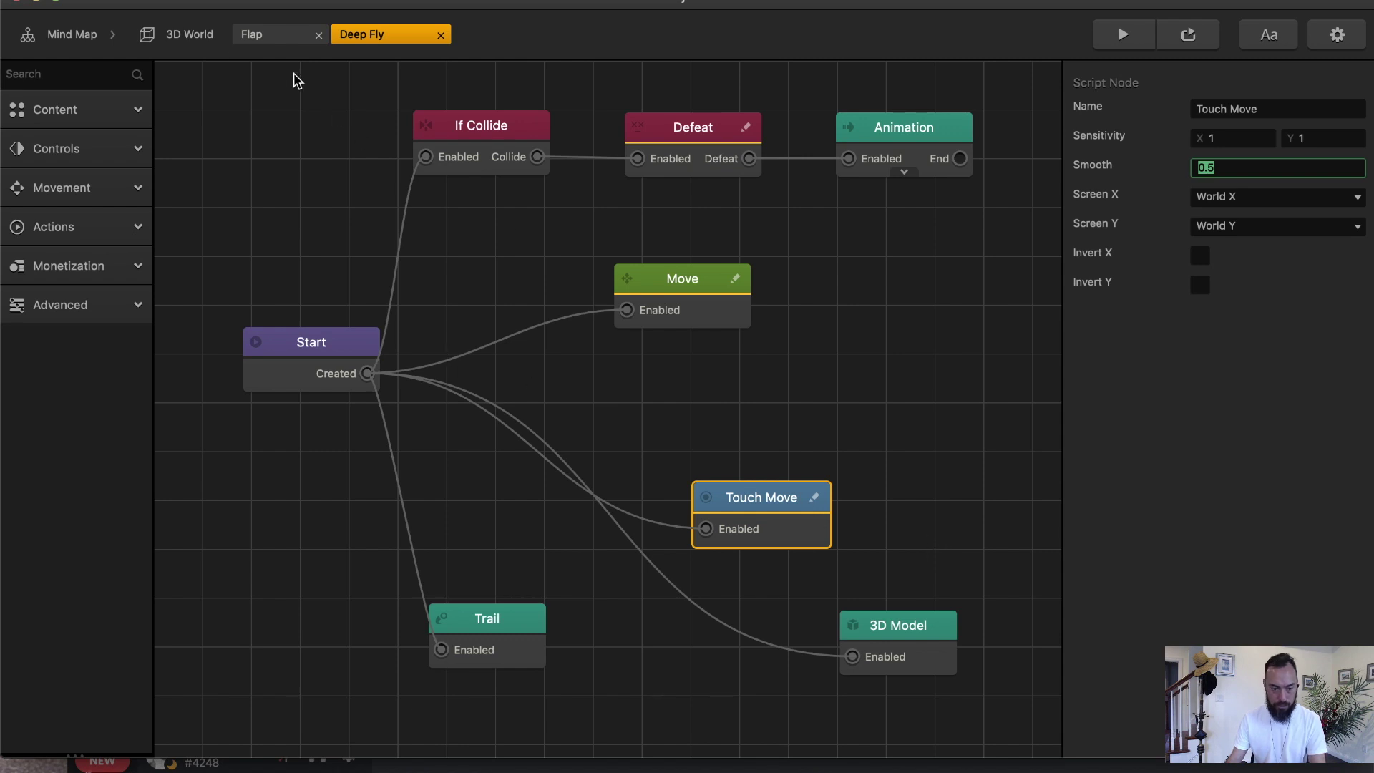
{"action": "left_click", "coordinate": [202, 37]}
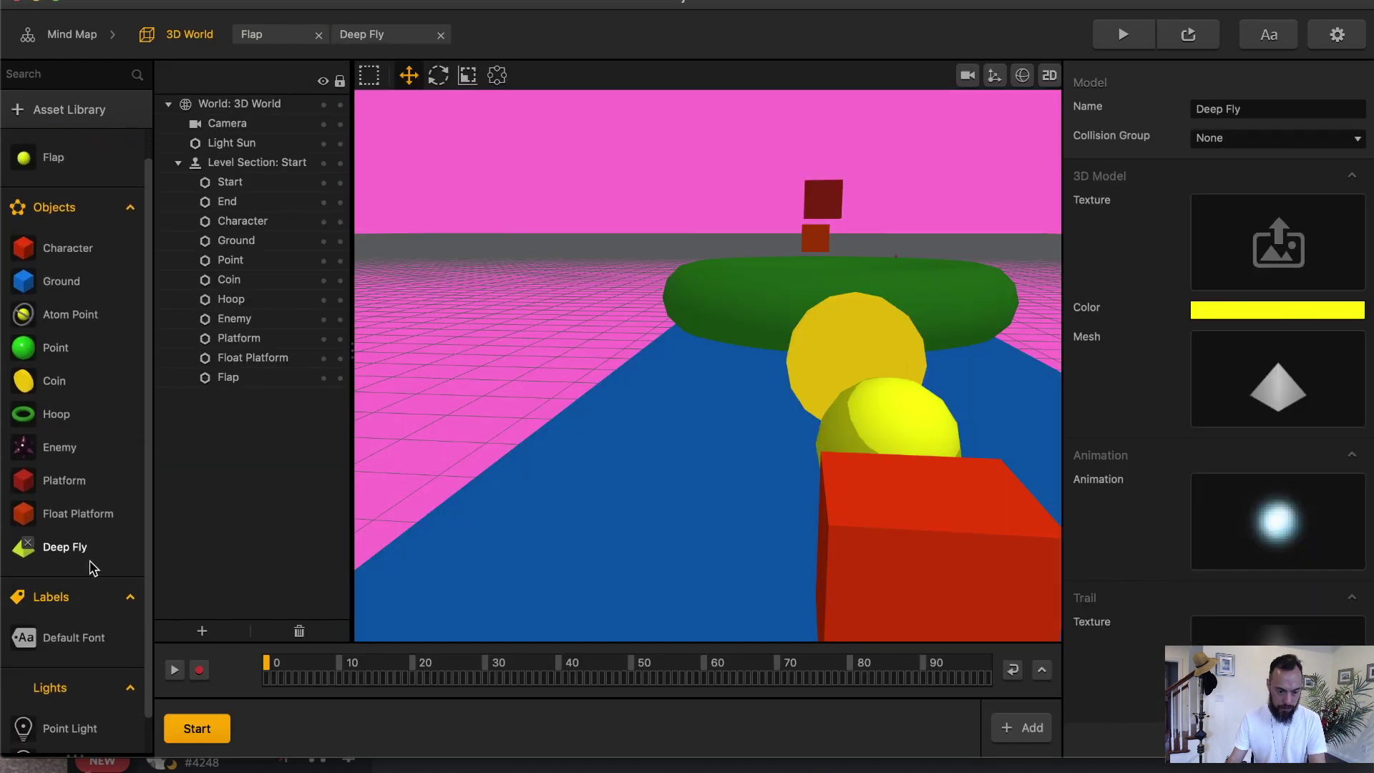
Make Deep Fly a character, place it in the Start level section, and raise it to about Y 3.57.
{"action": "left_click_drag", "start_coordinate": [81, 556], "coordinate": [45, 296]}
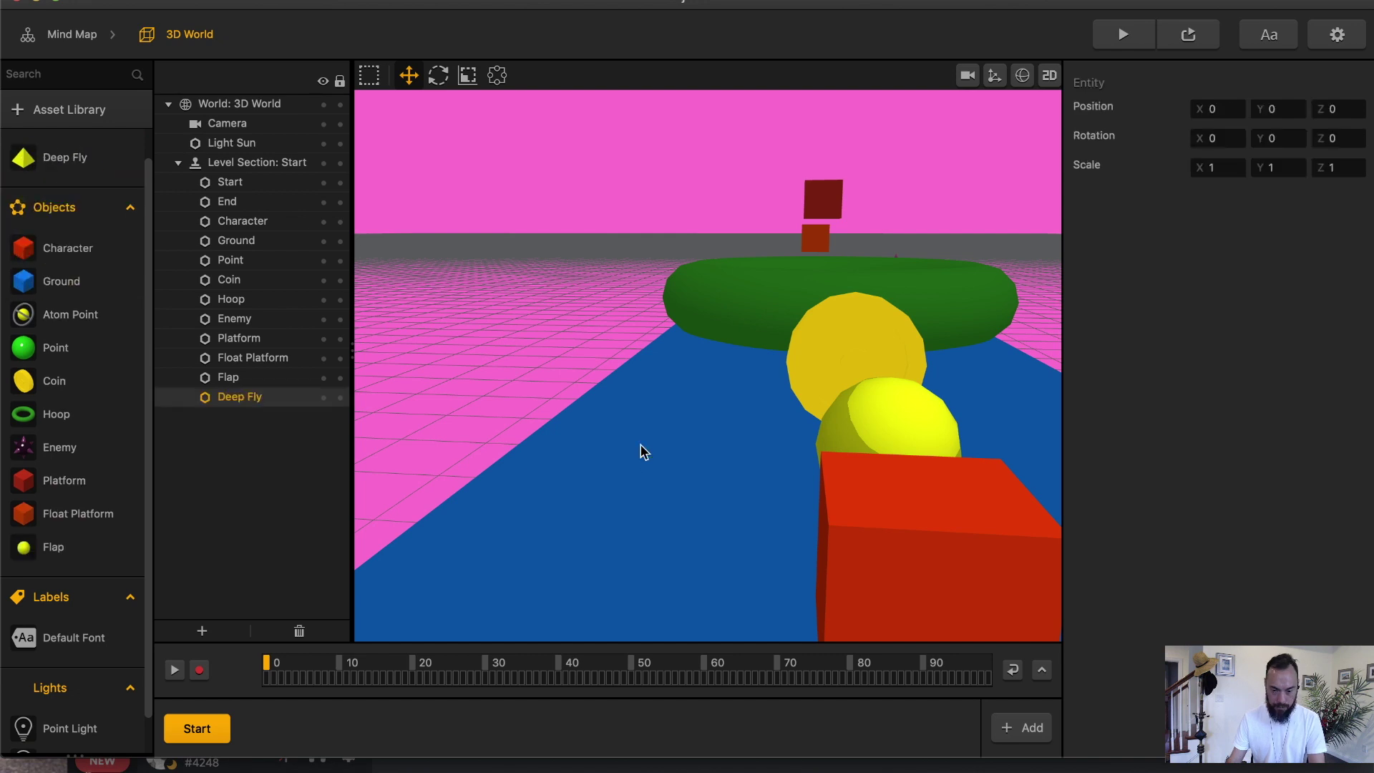
{"action": "scroll", "coordinate": [641, 451], "scroll_direction": "down", "scroll_amount": 5}
{"action": "left_click_drag", "start_coordinate": [793, 379], "coordinate": [1300, 137]}
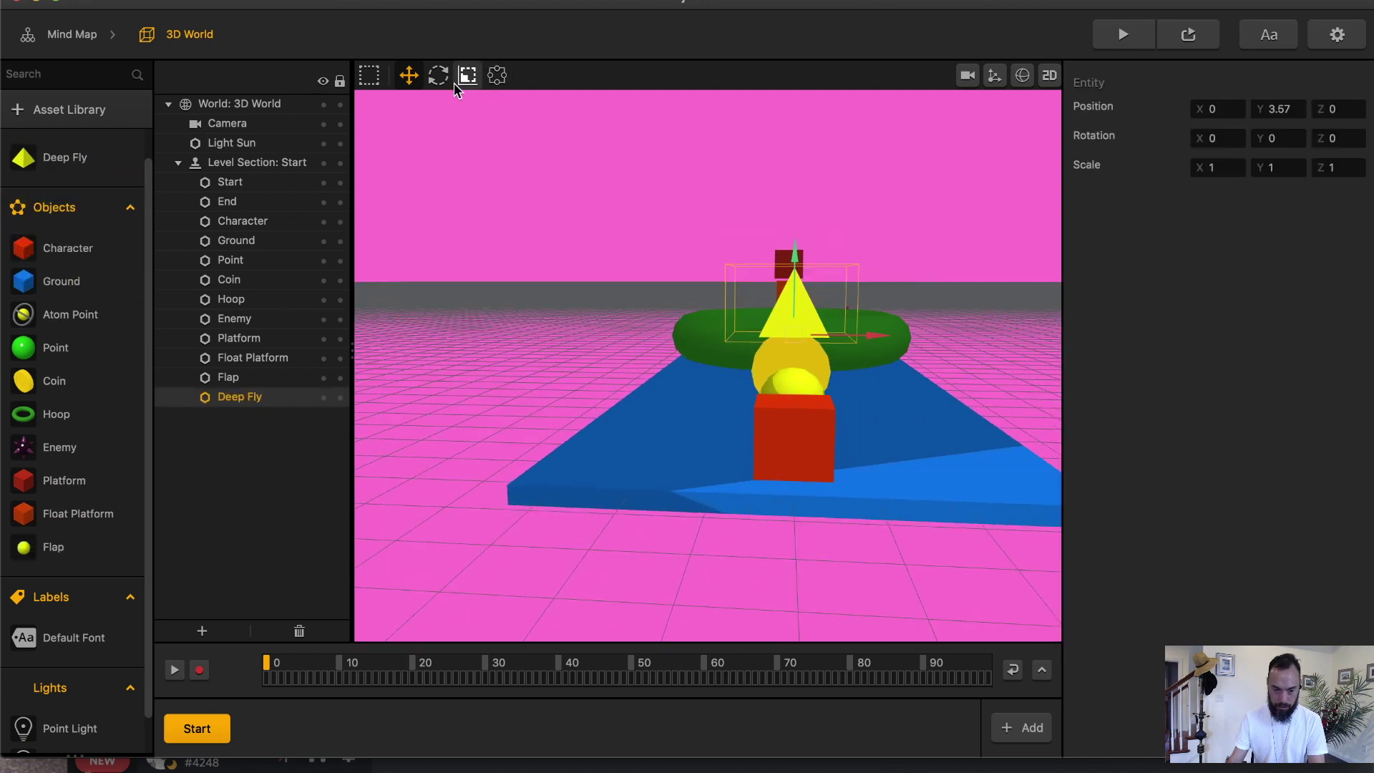
Rotate Deep Fly to -90 about X, set its Z scale to .25, and briefly preview the game.
{"action": "left_click", "coordinate": [438, 75]}
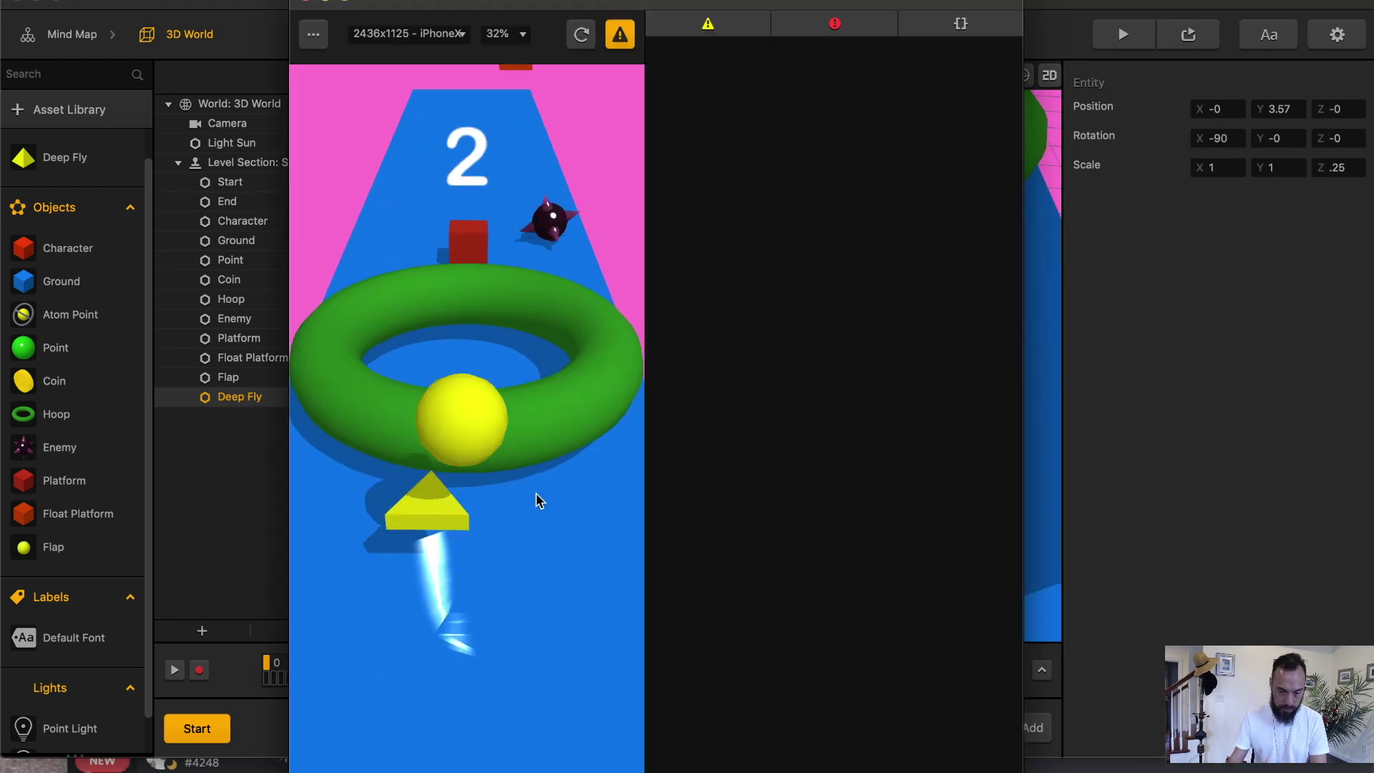
{"action": "left_click", "coordinate": [305, 1]}
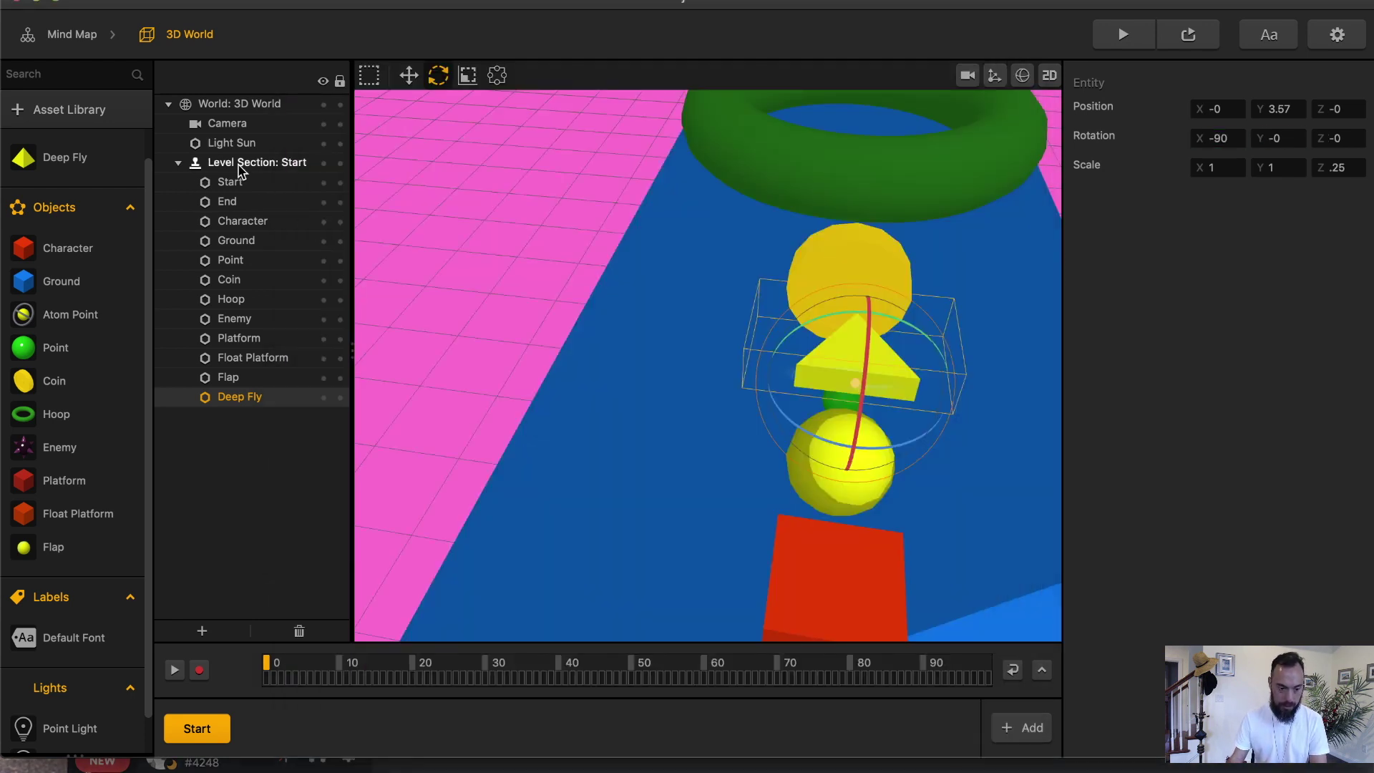
Inspect Deep Fly's Touch Move node settings, and preview the game while steering Deep Fly along the track.
{"action": "double_click", "coordinate": [81, 167]}
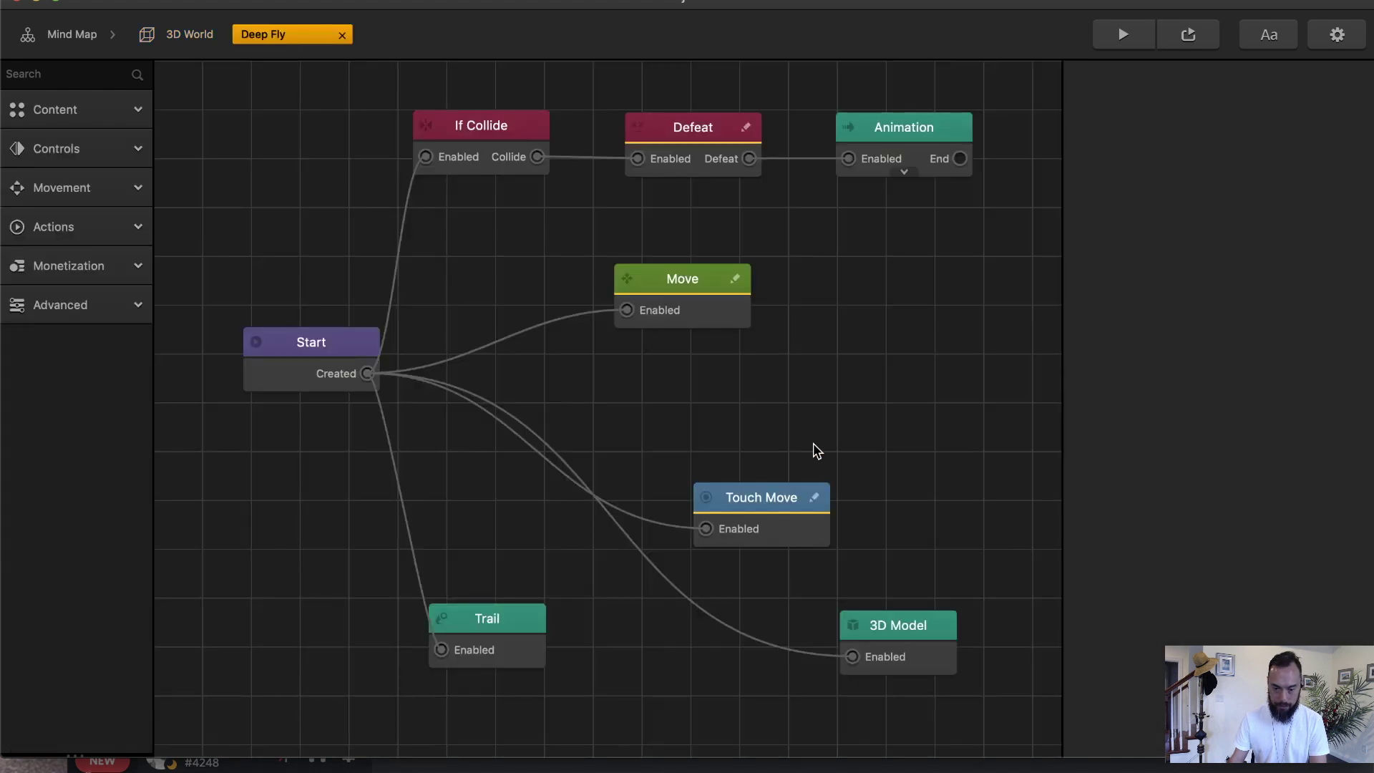
{"action": "left_click", "coordinate": [799, 499]}
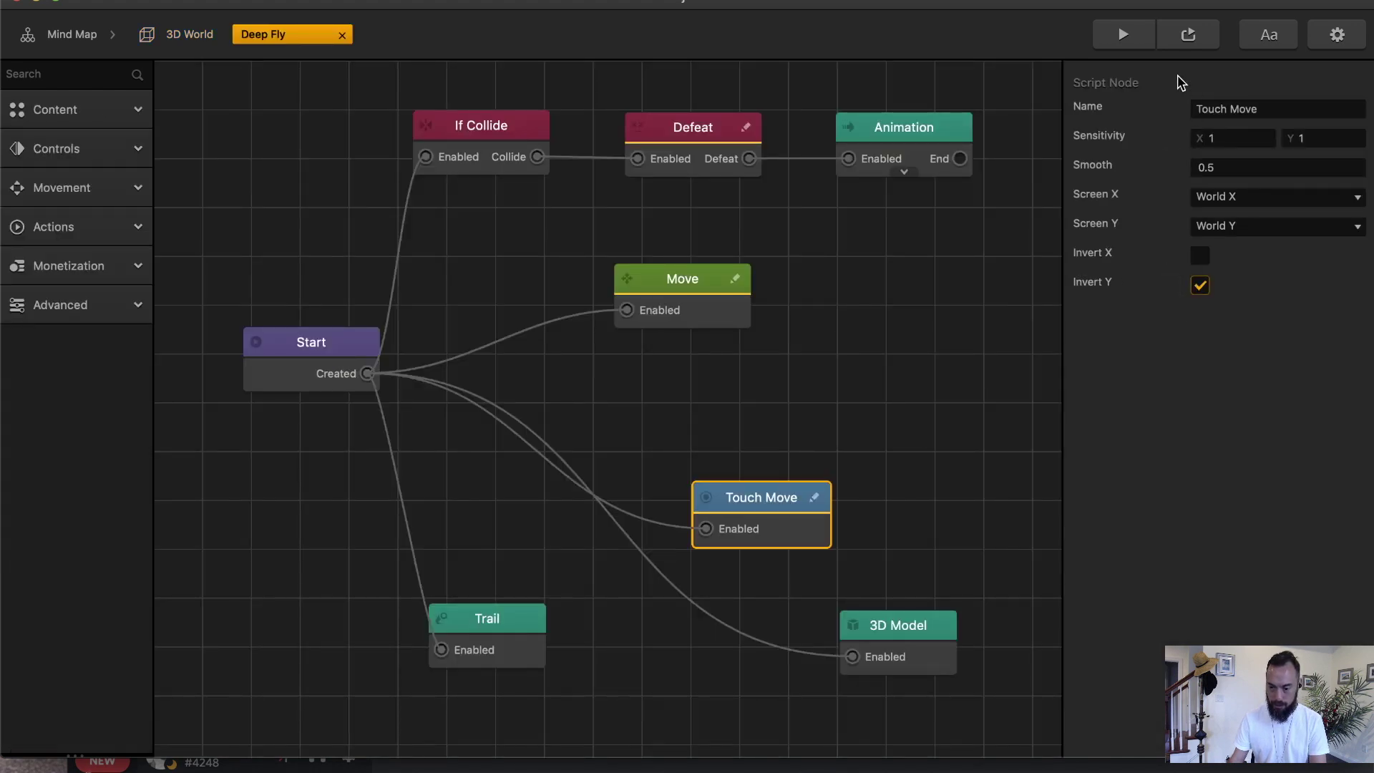
{"action": "left_click", "coordinate": [1123, 34]}
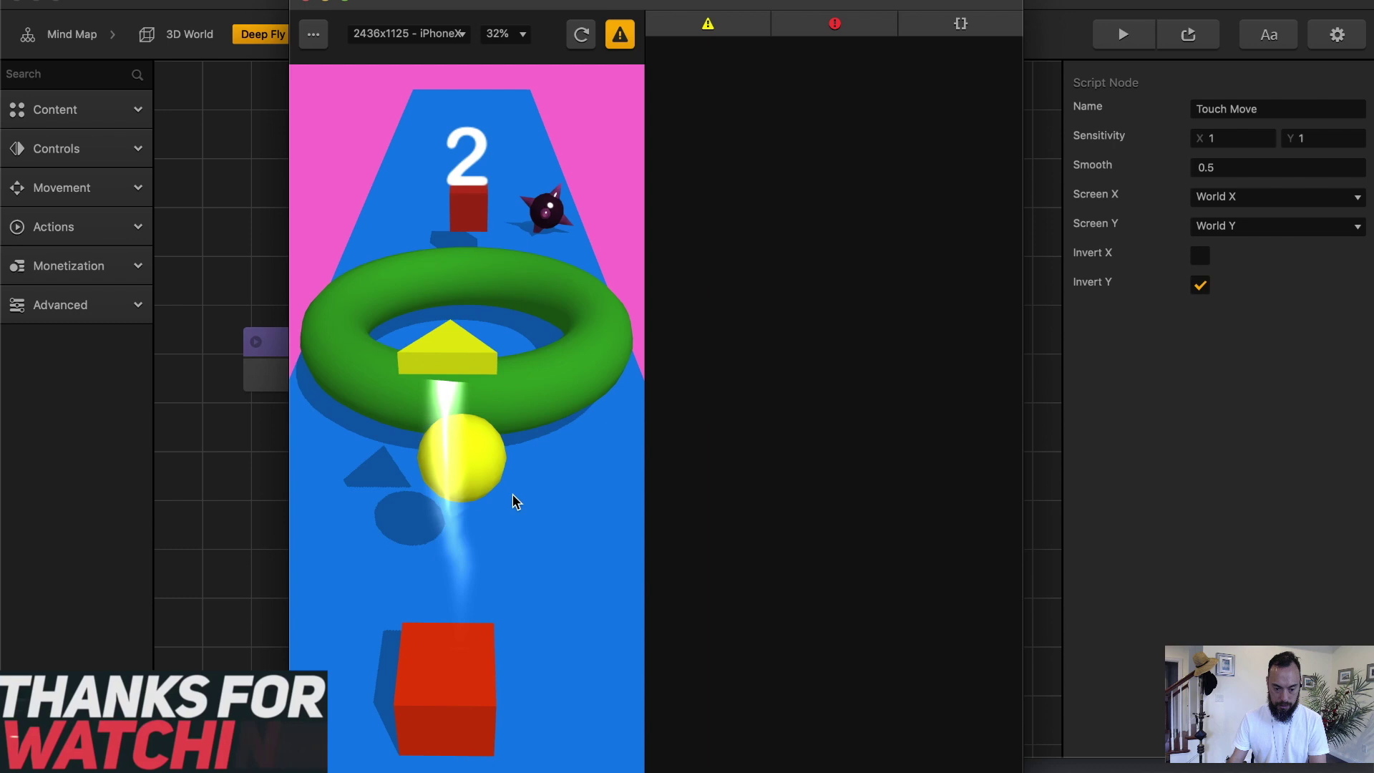
{"action": "mouse_move", "coordinate": [512, 495]}
{"action": "left_mouse_down"}
{"action": "mouse_move", "coordinate": [507, 653]}
{"action": "mouse_move", "coordinate": [514, 563]}
{"action": "mouse_move", "coordinate": [541, 552]}
{"action": "mouse_move", "coordinate": [460, 609]}
{"action": "mouse_move", "coordinate": [507, 495]}
{"action": "mouse_move", "coordinate": [670, 597]}
{"action": "mouse_move", "coordinate": [468, 607]}
{"action": "mouse_move", "coordinate": [553, 583]}
{"action": "left_mouse_up"}
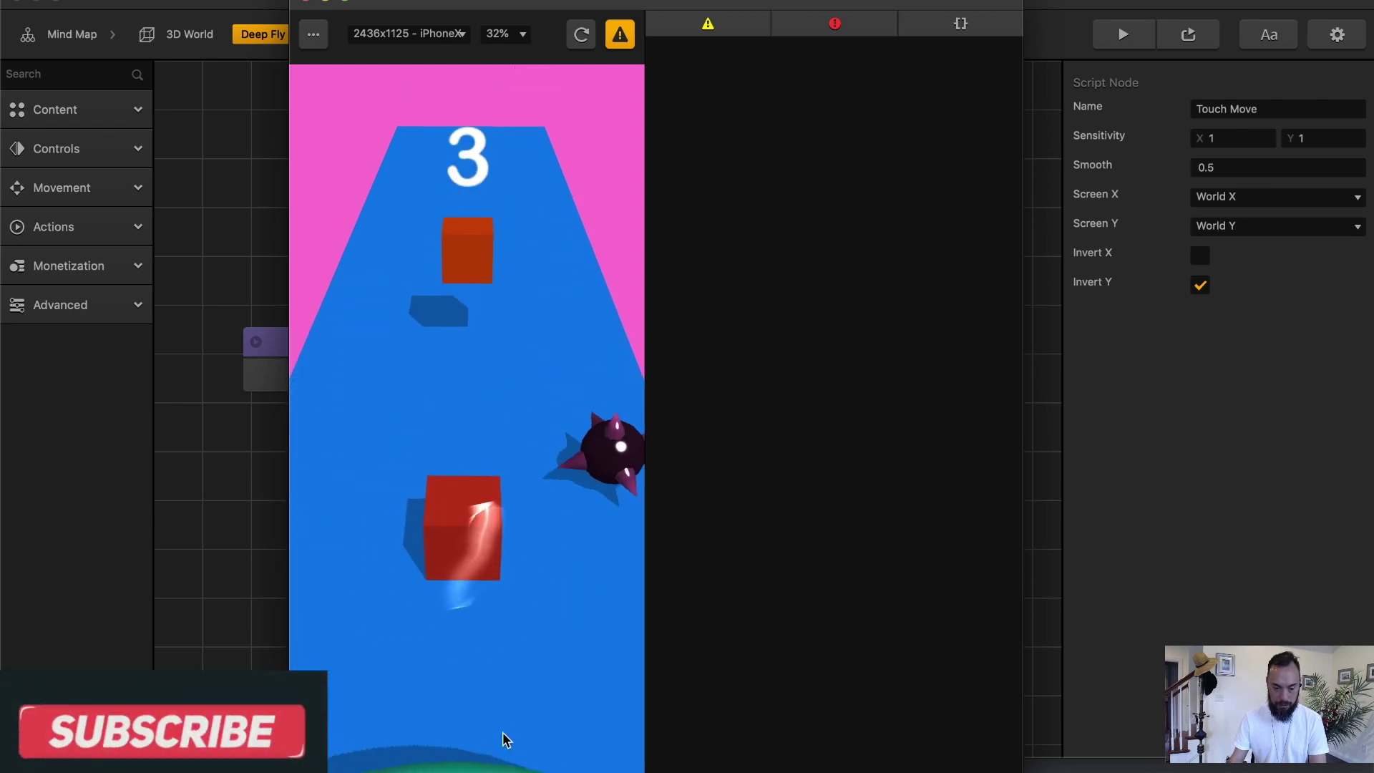
{"action": "left_click", "coordinate": [272, 215]}
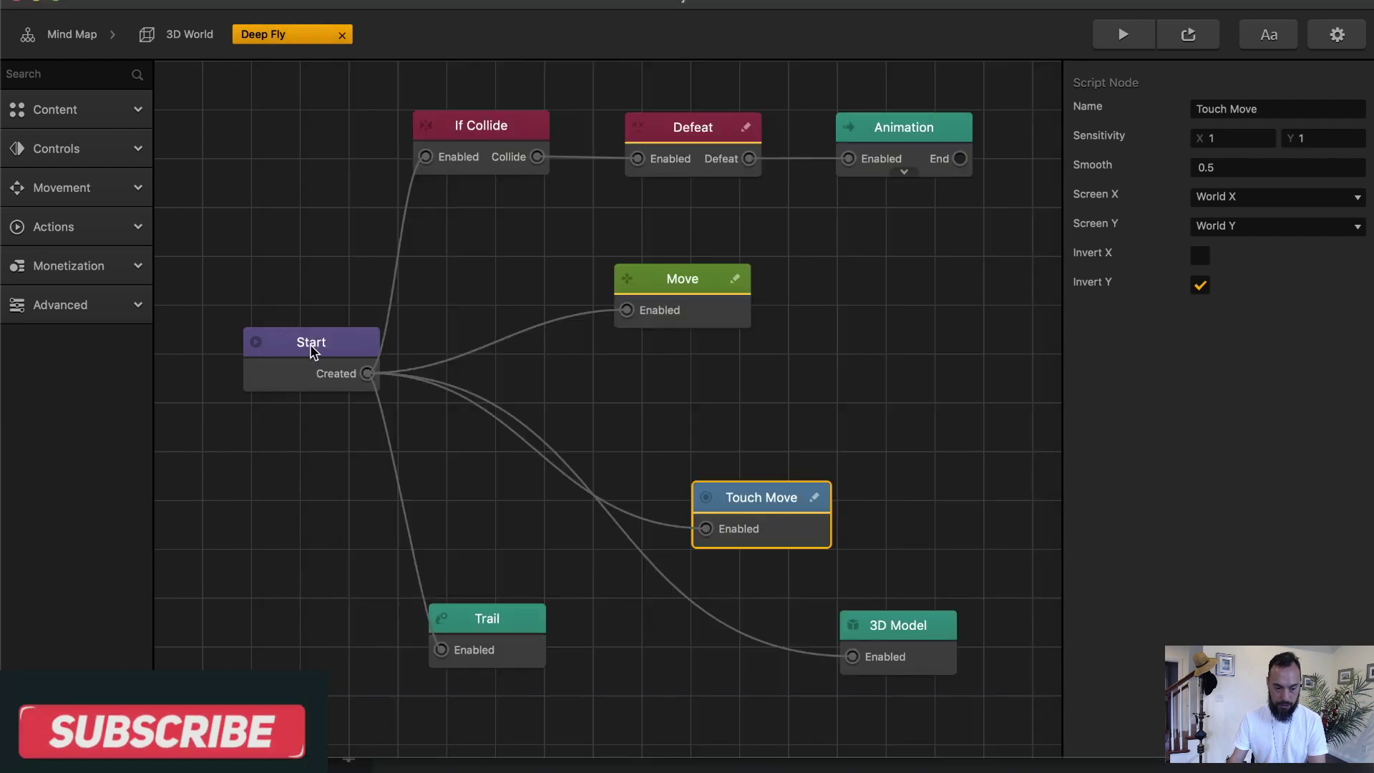
Enable Physics on Deep Fly's Start node with Type set to Kinematic, and steer Deep Fly in a preview to test it.
{"action": "left_click", "coordinate": [311, 354]}
{"action": "left_click", "coordinate": [1200, 138]}
{"action": "left_click", "coordinate": [1223, 313]}
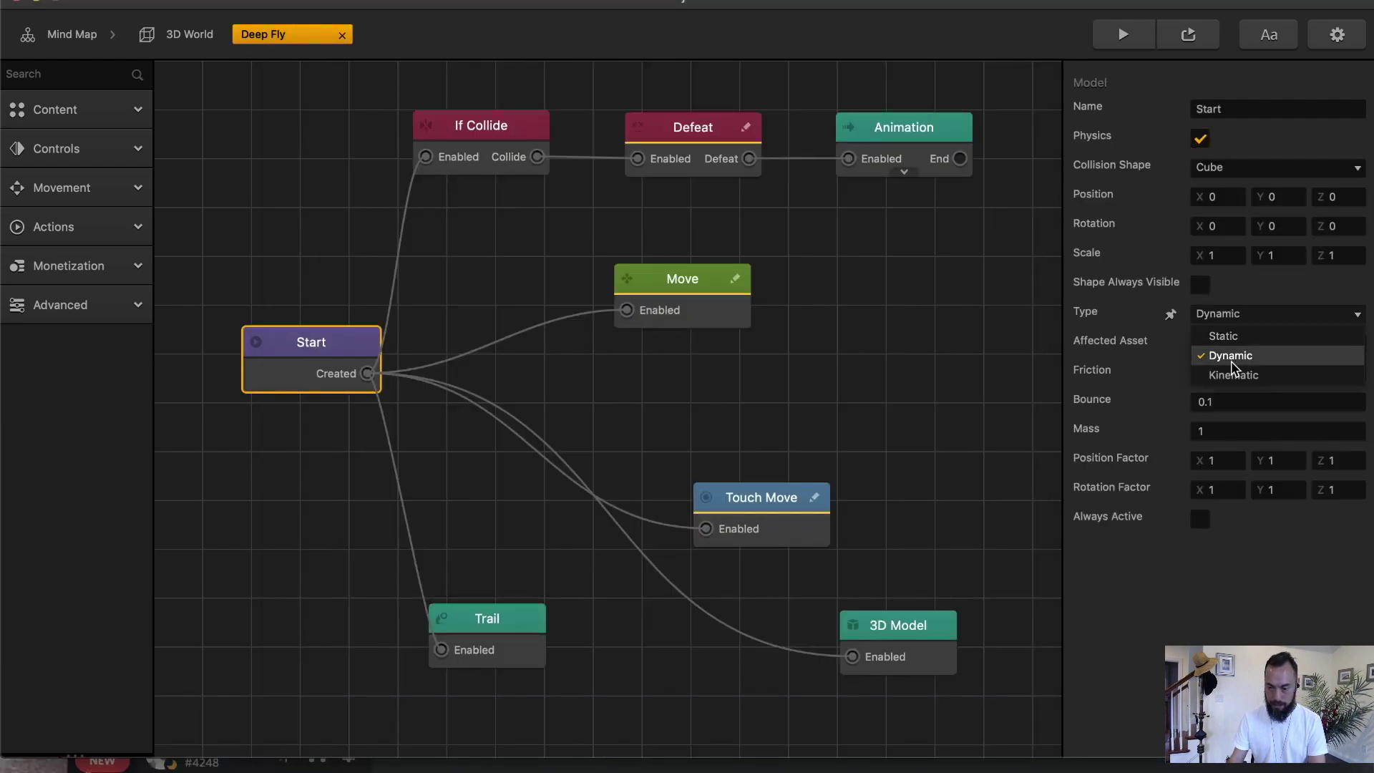
{"action": "left_click", "coordinate": [1219, 372]}
{"action": "left_click", "coordinate": [1151, 36]}
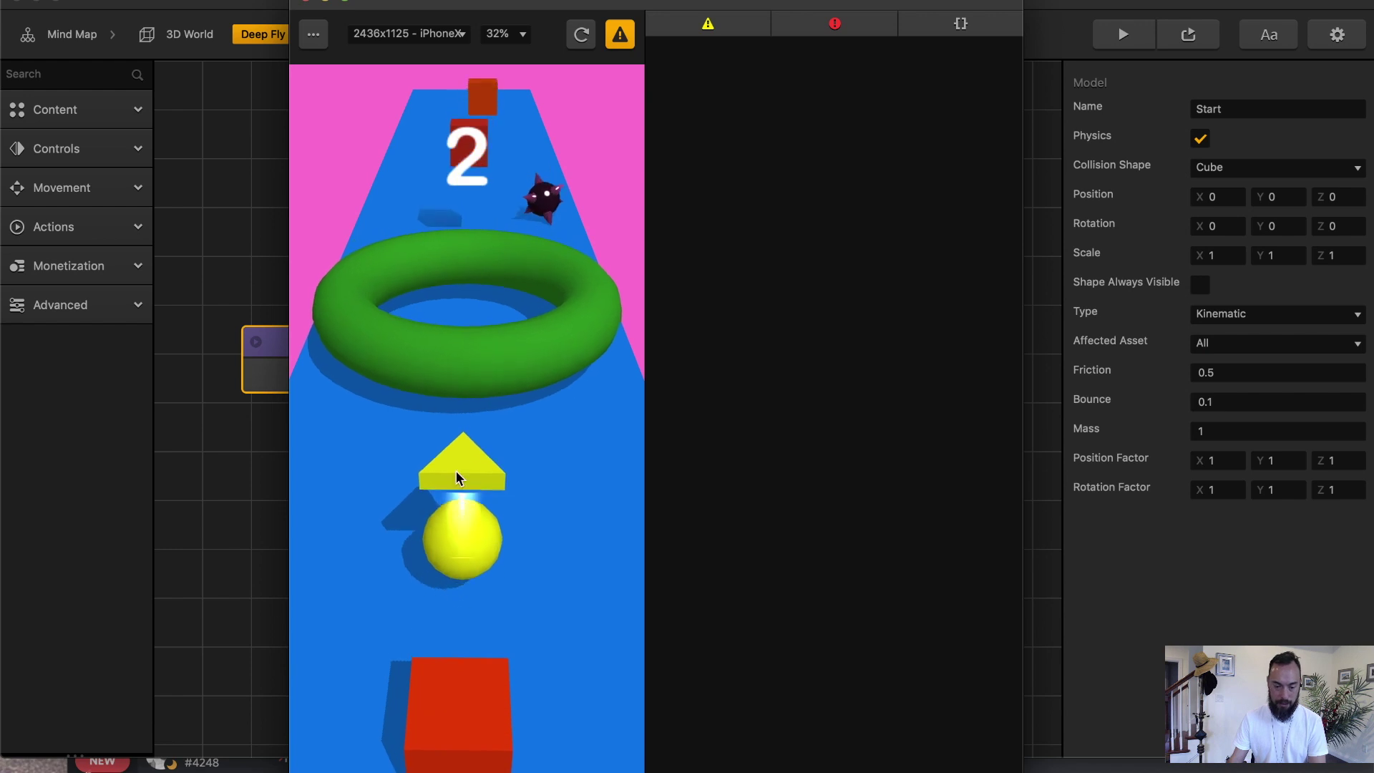
{"action": "mouse_move", "coordinate": [528, 516]}
{"action": "left_mouse_down"}
{"action": "mouse_move", "coordinate": [379, 552]}
{"action": "mouse_move", "coordinate": [431, 556]}
{"action": "mouse_move", "coordinate": [538, 492]}
{"action": "mouse_move", "coordinate": [528, 483]}
{"action": "mouse_move", "coordinate": [466, 548]}
{"action": "mouse_move", "coordinate": [455, 583]}
{"action": "mouse_move", "coordinate": [483, 537]}
{"action": "mouse_move", "coordinate": [465, 594]}
{"action": "mouse_move", "coordinate": [478, 530]}
{"action": "mouse_move", "coordinate": [438, 575]}
{"action": "mouse_move", "coordinate": [489, 535]}
{"action": "mouse_move", "coordinate": [543, 446]}
{"action": "mouse_move", "coordinate": [447, 485]}
{"action": "mouse_move", "coordinate": [431, 372]}
{"action": "mouse_move", "coordinate": [506, 389]}
{"action": "mouse_move", "coordinate": [374, 546]}
{"action": "mouse_move", "coordinate": [419, 530]}
{"action": "mouse_move", "coordinate": [349, 134]}
{"action": "left_mouse_up"}
{"action": "left_click", "coordinate": [306, 2]}
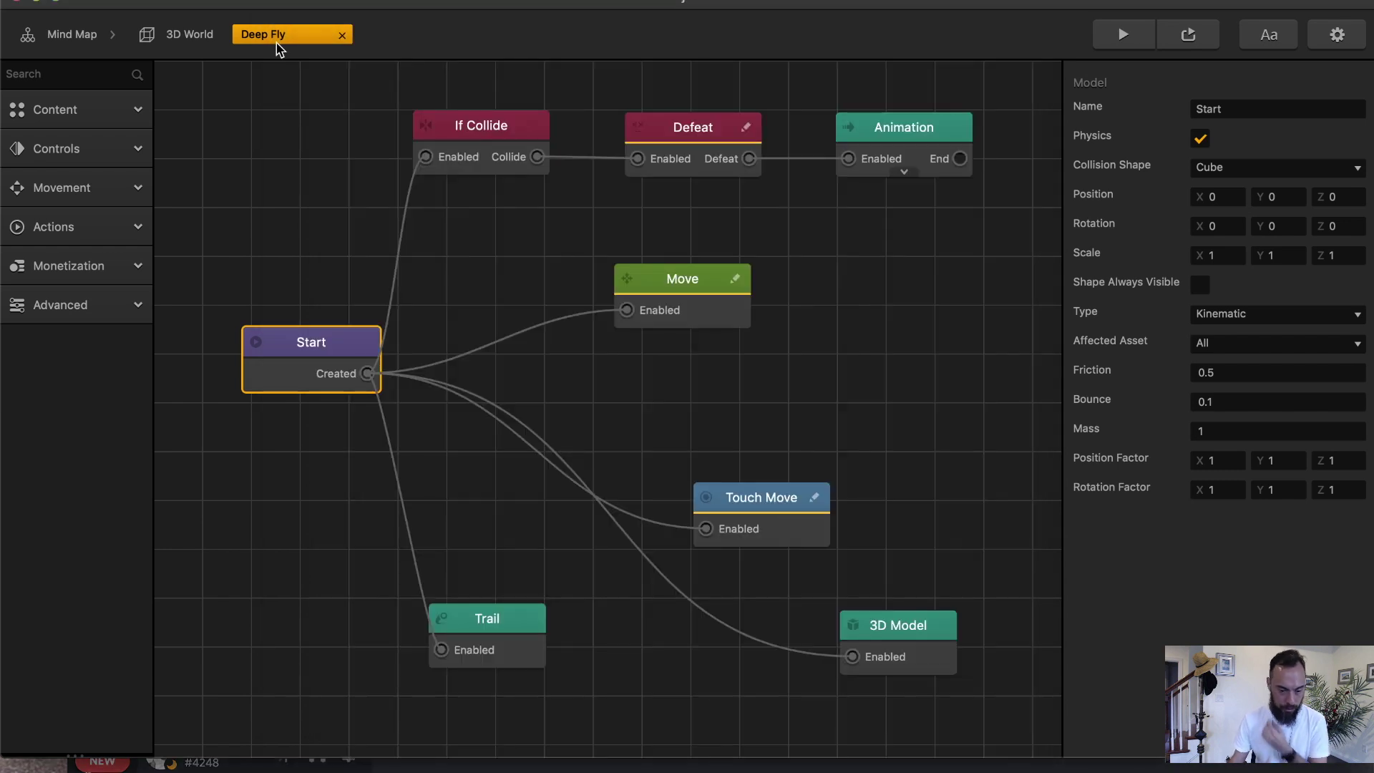
Inspect the settings of Deep Fly's 3D Model, Trail and Touch Move nodes.
{"action": "left_click", "coordinate": [887, 624]}
{"action": "left_click", "coordinate": [540, 629]}
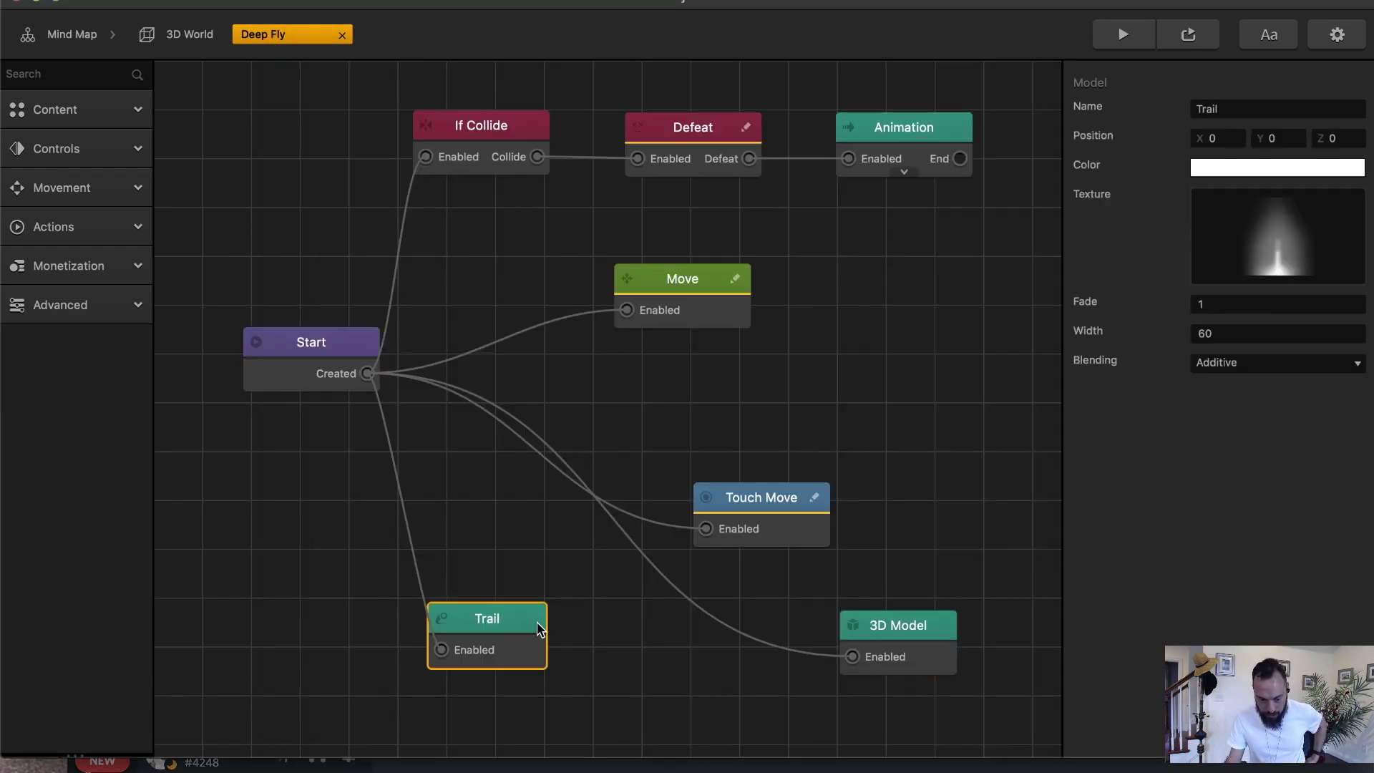
{"action": "left_click", "coordinate": [780, 519]}
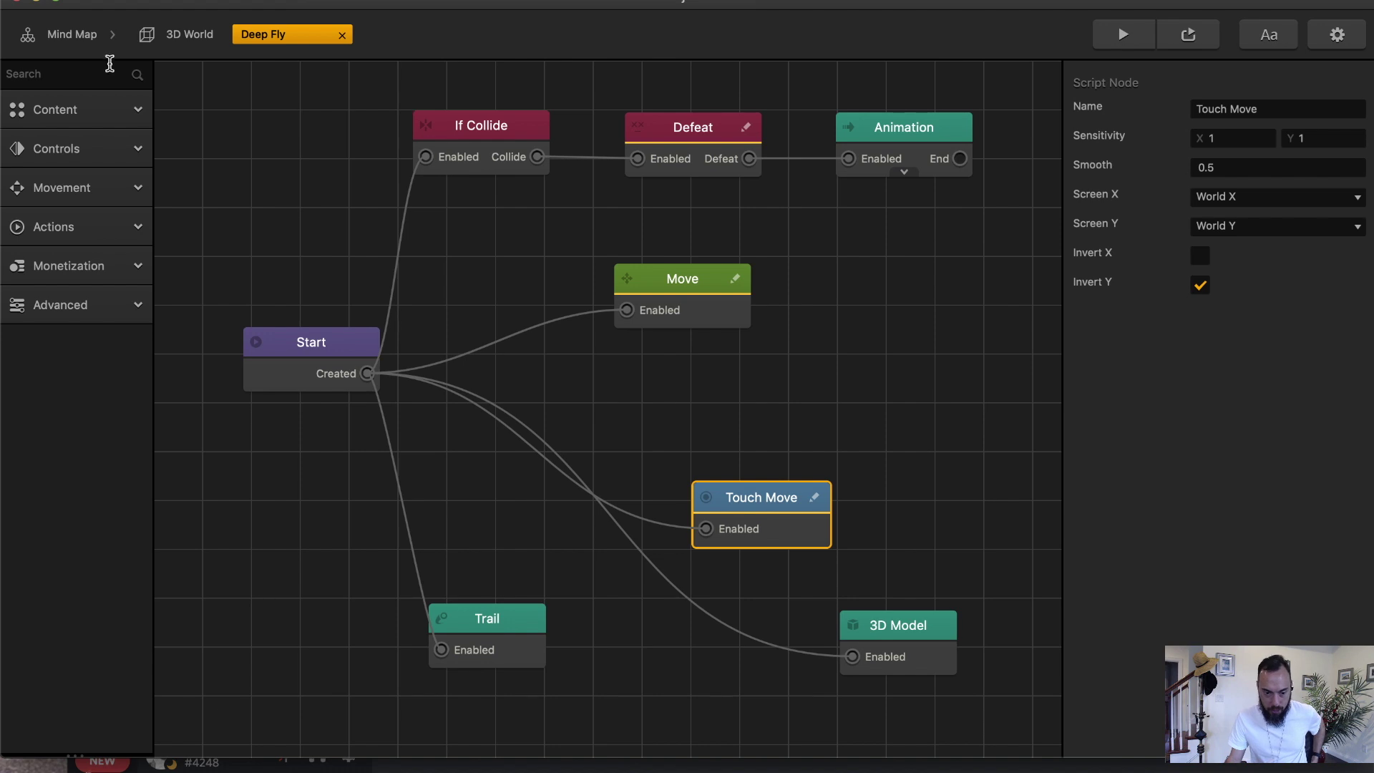
Add the Lanes asset to the project's library, comparing its animated sample with Deep Fly's.
{"action": "left_click", "coordinate": [144, 36]}
{"action": "double_click", "coordinate": [825, 333]}
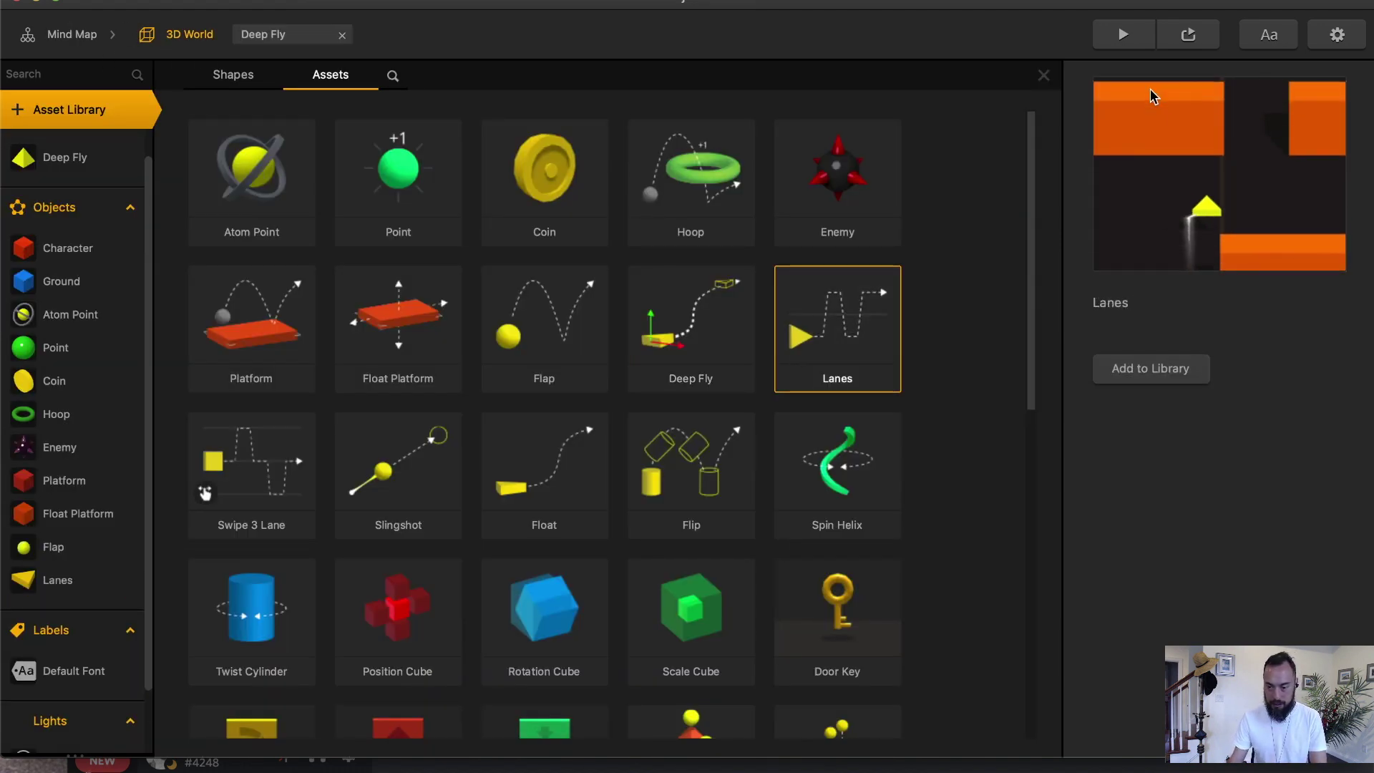
{"action": "key", "text": "Left"}
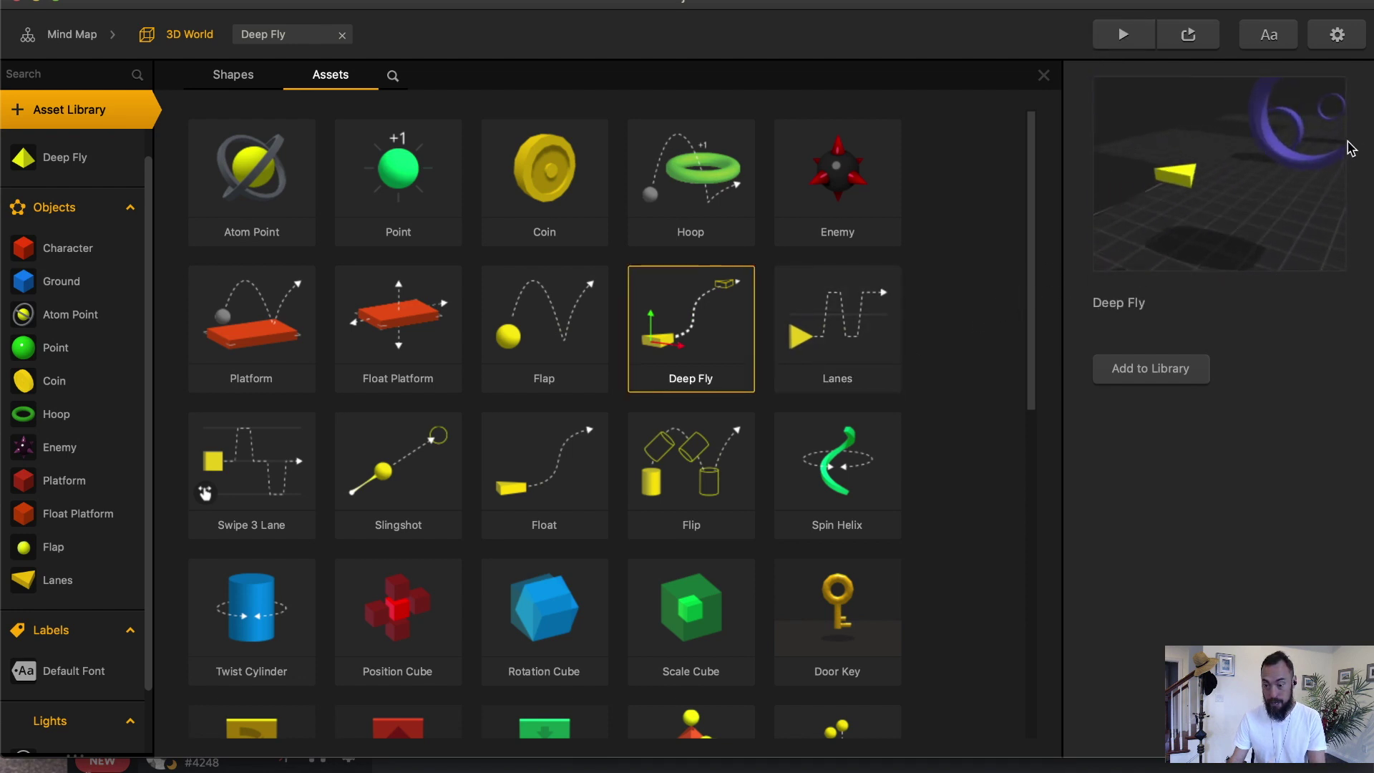
{"action": "left_click", "coordinate": [868, 349]}
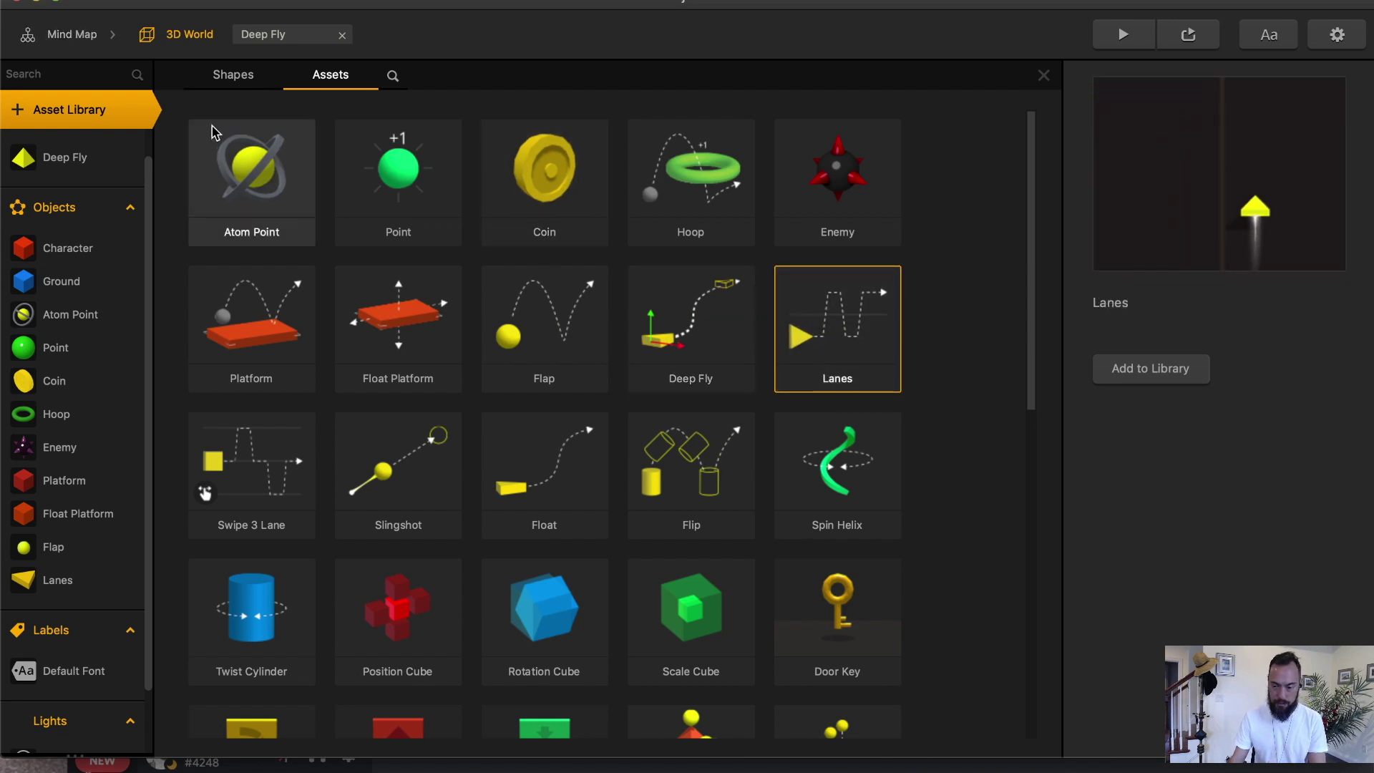
{"action": "left_click", "coordinate": [1149, 368]}
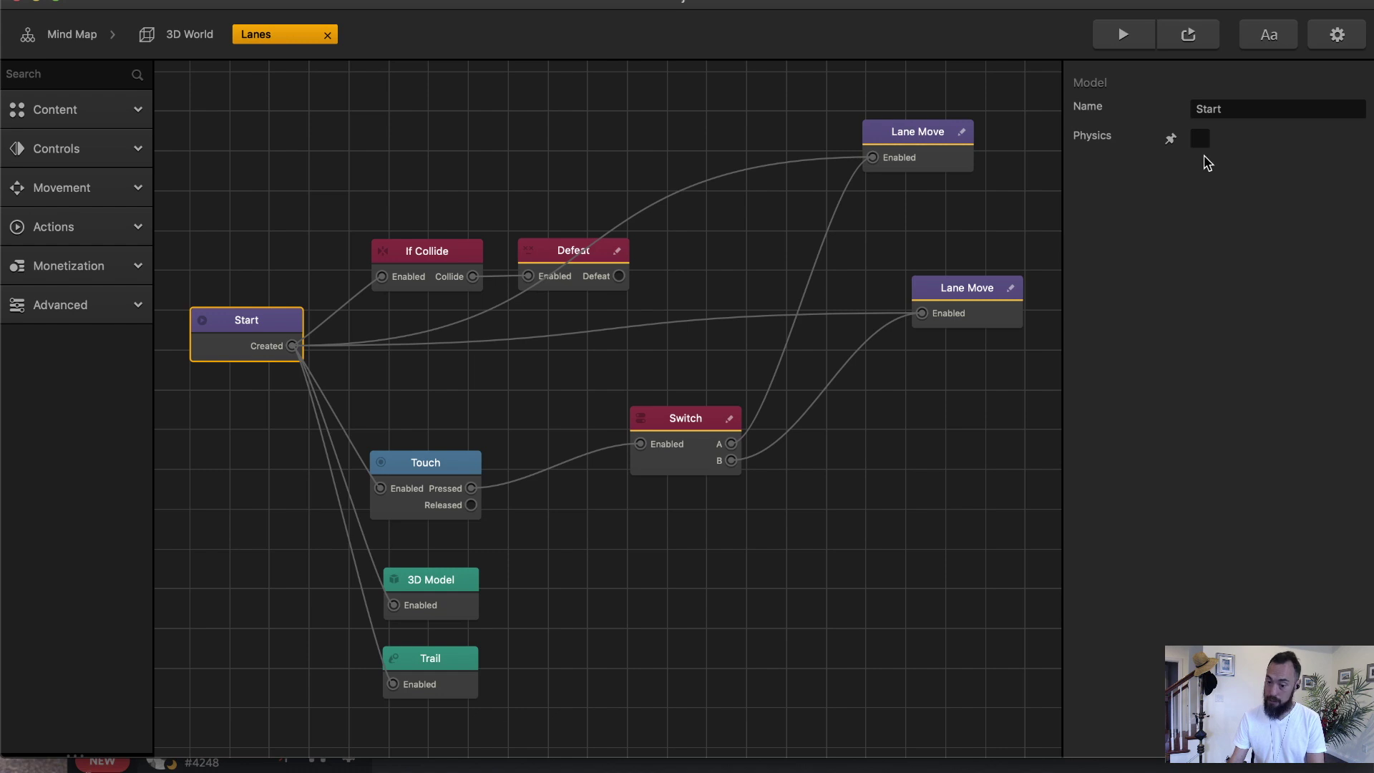
Rearrange the two Lane Move nodes in the Lanes node map, and inspect its Touch, 3D Model and Trail nodes.
{"action": "left_click_drag", "start_coordinate": [929, 137], "coordinate": [787, 129]}
{"action": "left_click_drag", "start_coordinate": [984, 289], "coordinate": [978, 315]}
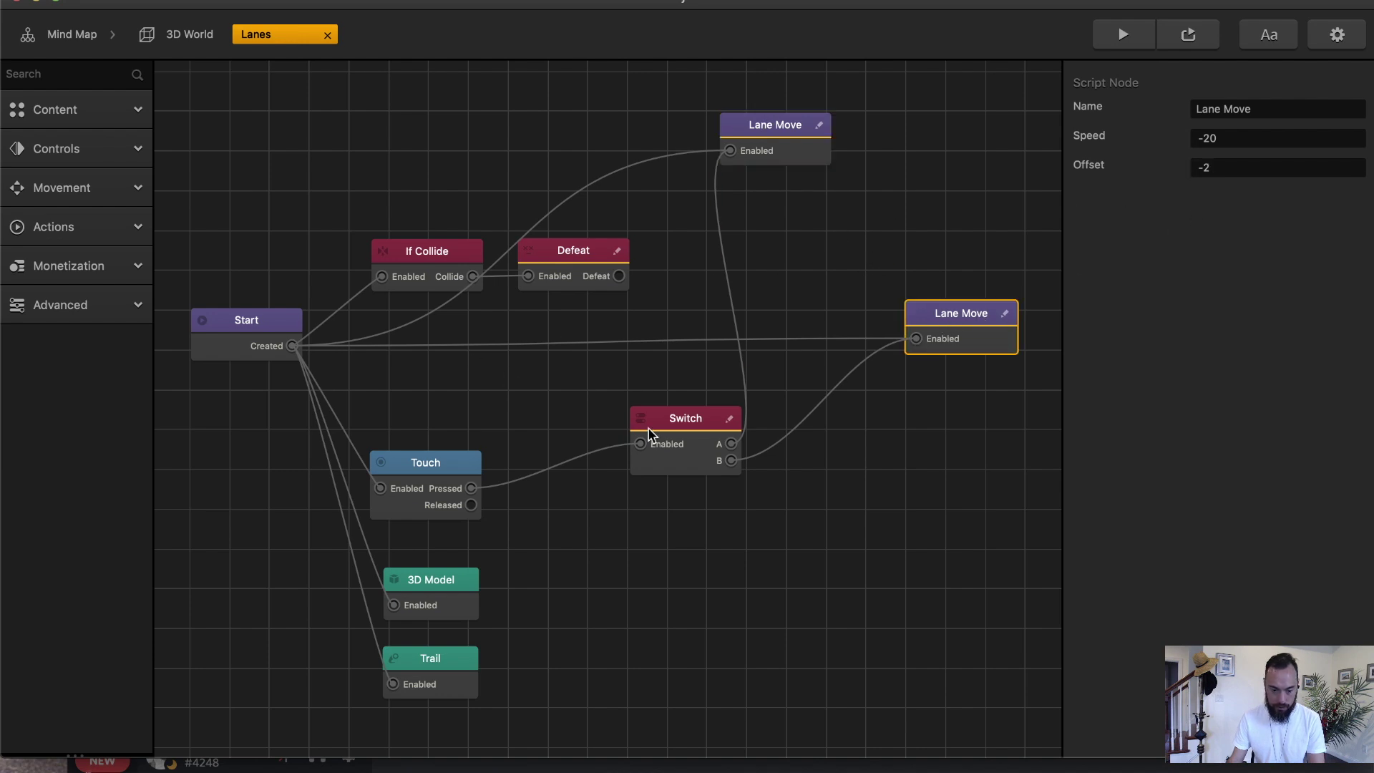
{"action": "mouse_move", "coordinate": [422, 466]}
{"action": "left_mouse_down"}
{"action": "mouse_move", "coordinate": [442, 466]}
{"action": "mouse_move", "coordinate": [430, 466]}
{"action": "left_mouse_up"}
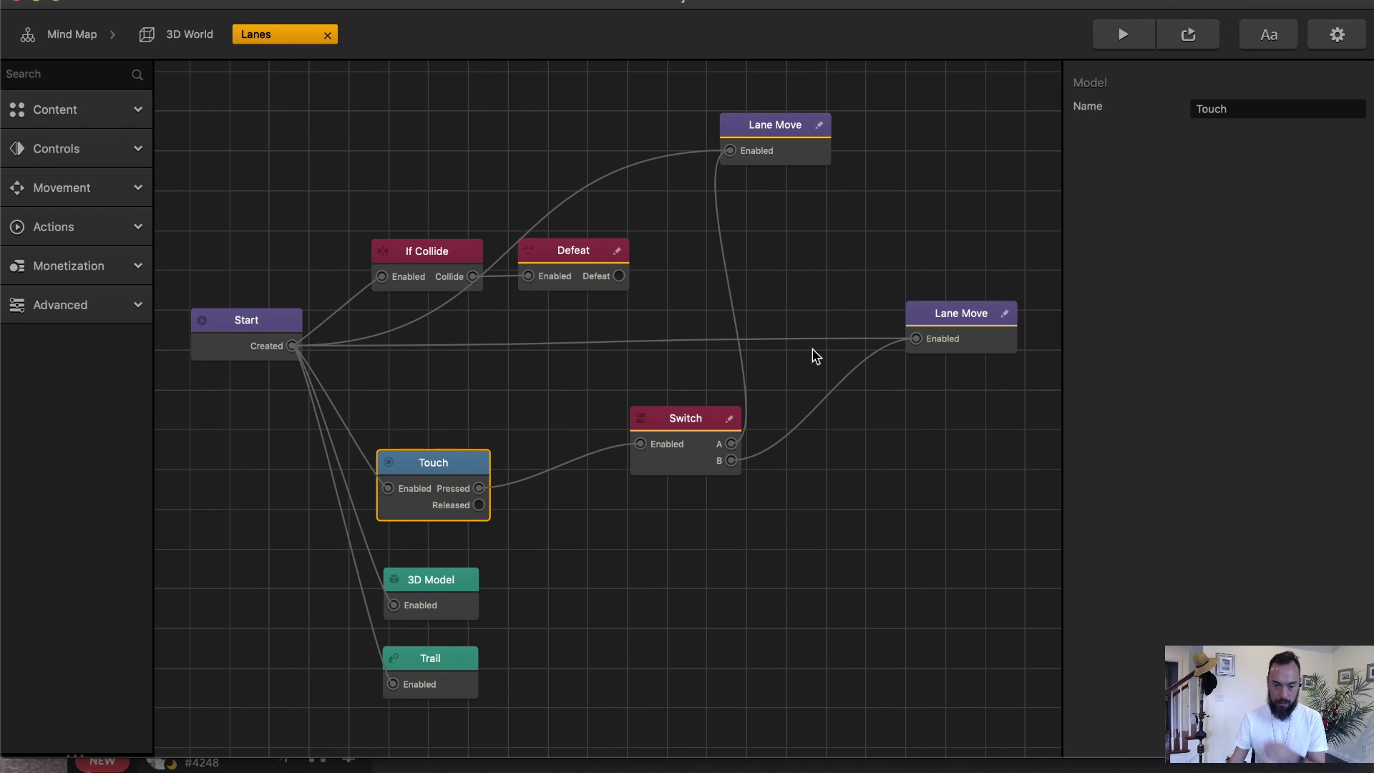
{"action": "left_click", "coordinate": [443, 595]}
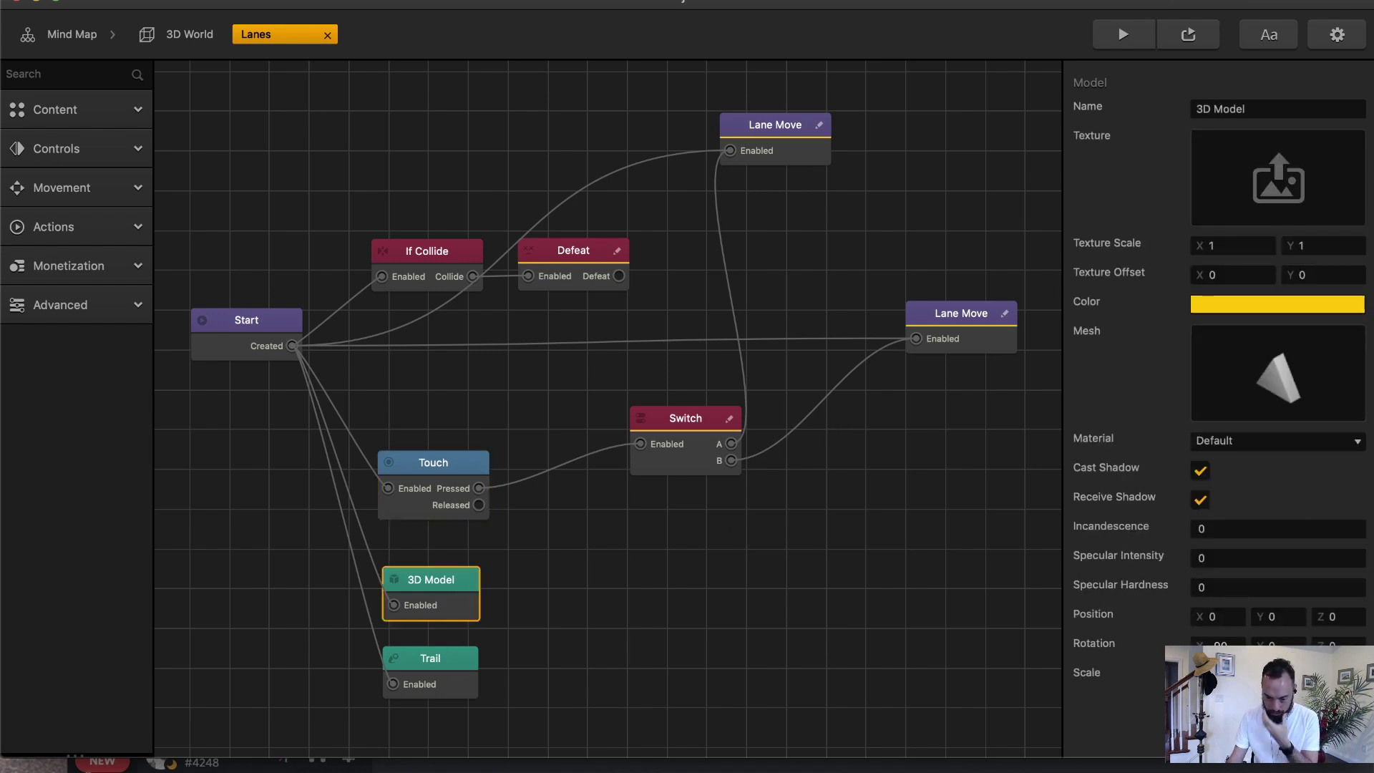
{"action": "left_click", "coordinate": [458, 670]}
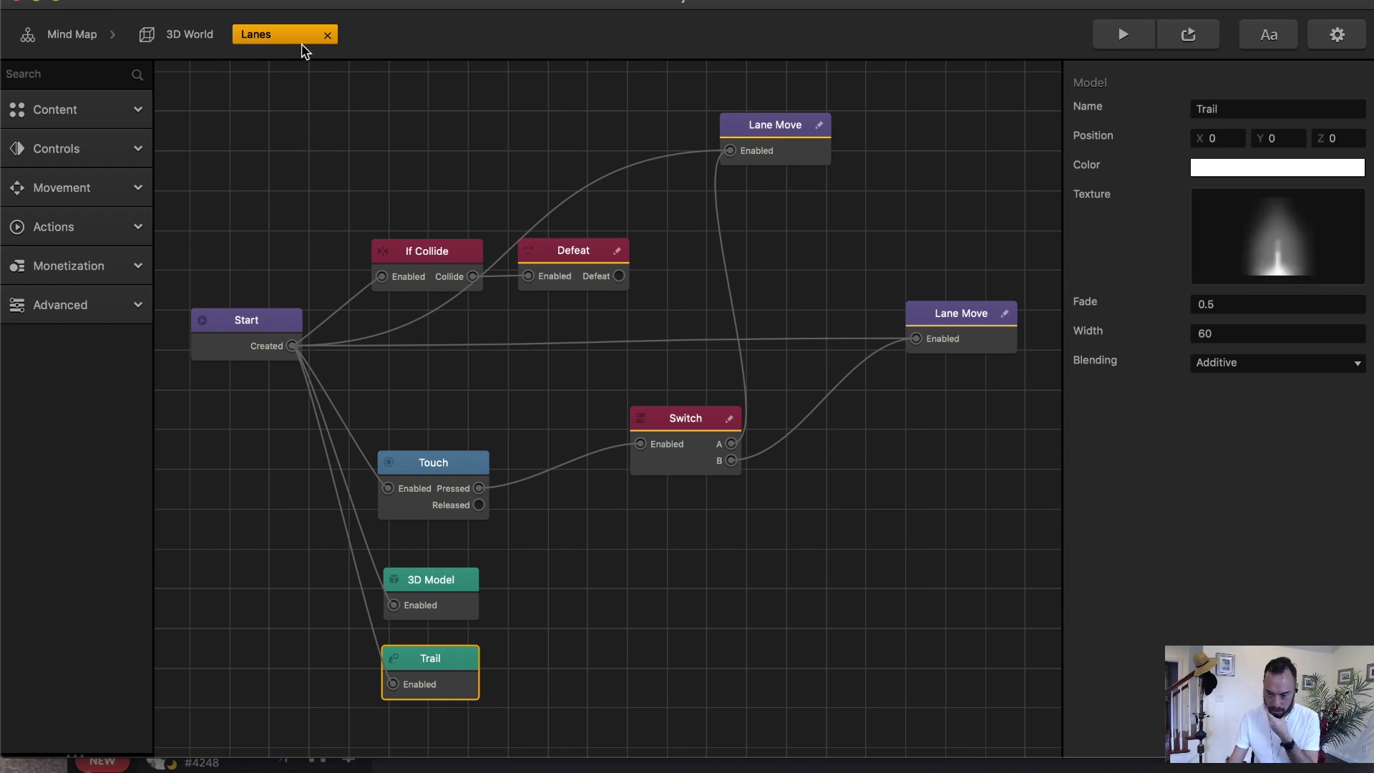
Make Lanes a character placed in the 3D World, and shift Deep Fly aside to about X -3.96.
{"action": "left_click", "coordinate": [181, 41]}
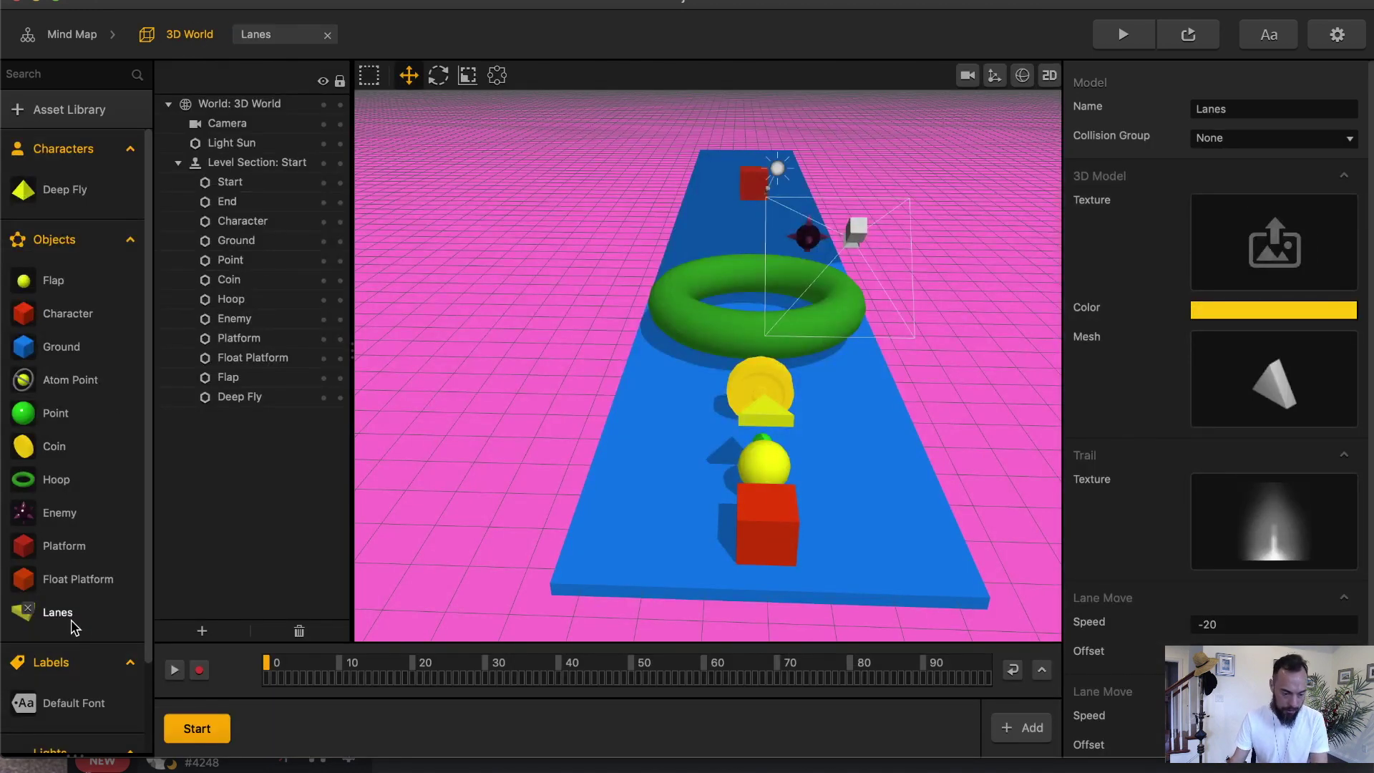
{"action": "left_click_drag", "start_coordinate": [75, 628], "coordinate": [660, 416]}
{"action": "left_click", "coordinate": [764, 417]}
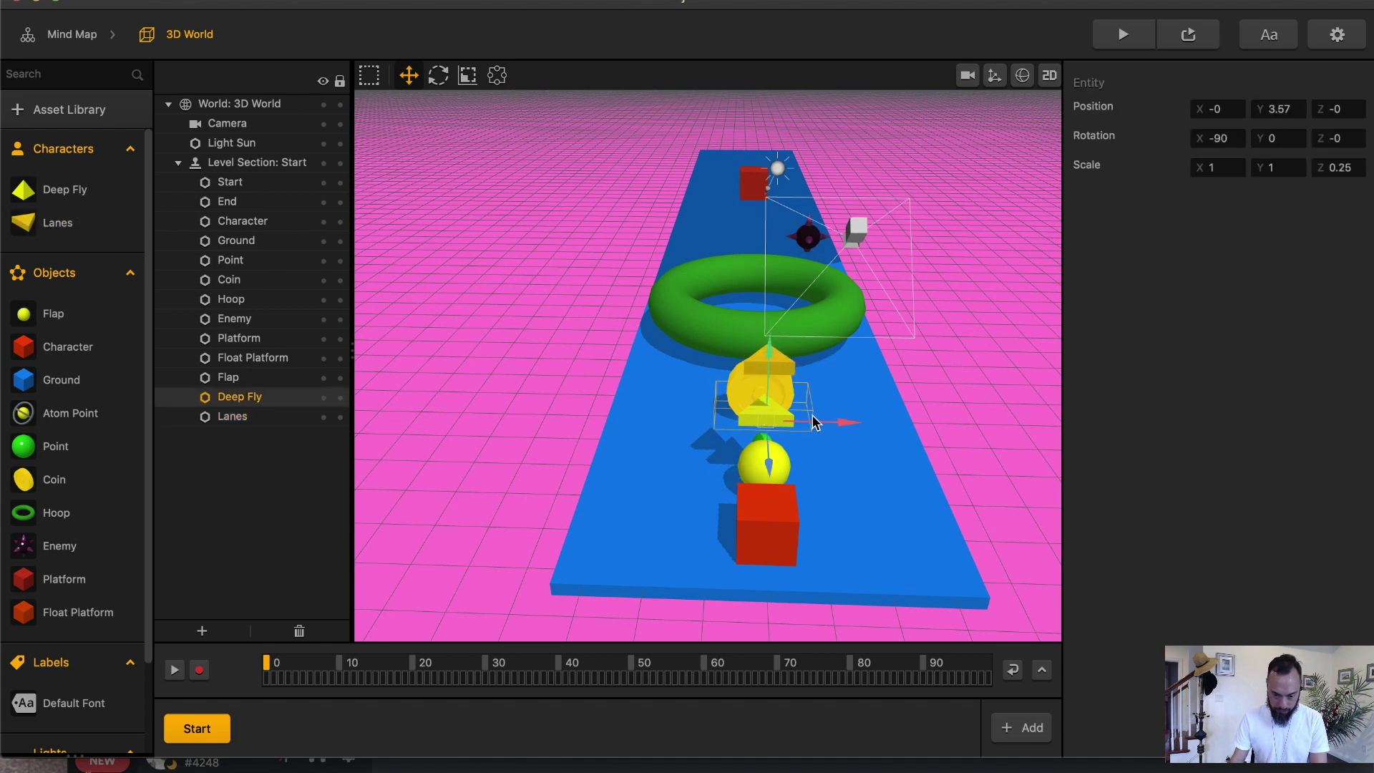
{"action": "left_click_drag", "start_coordinate": [829, 421], "coordinate": [766, 428]}
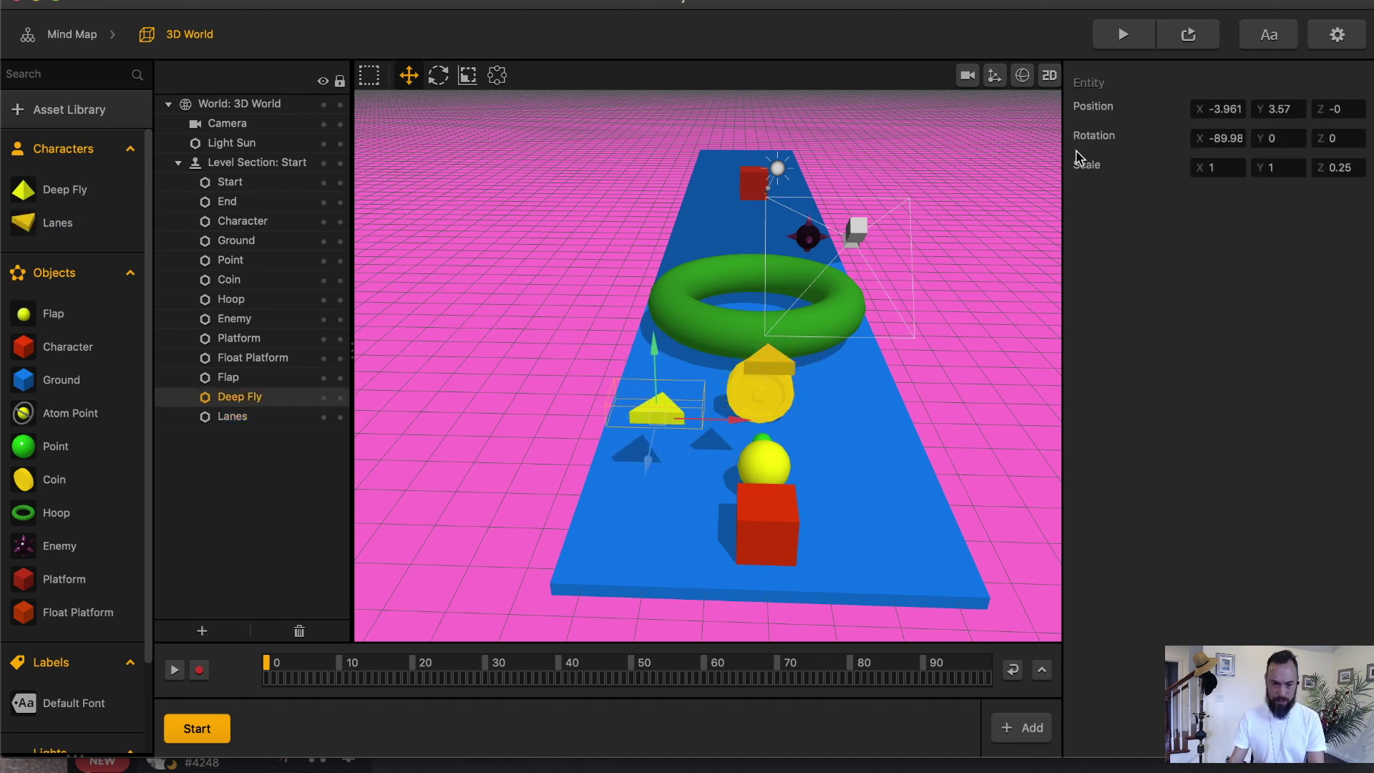
Save the project and preview the game with both Lanes and Deep Fly in the scene.
{"action": "key", "text": "super+s"}
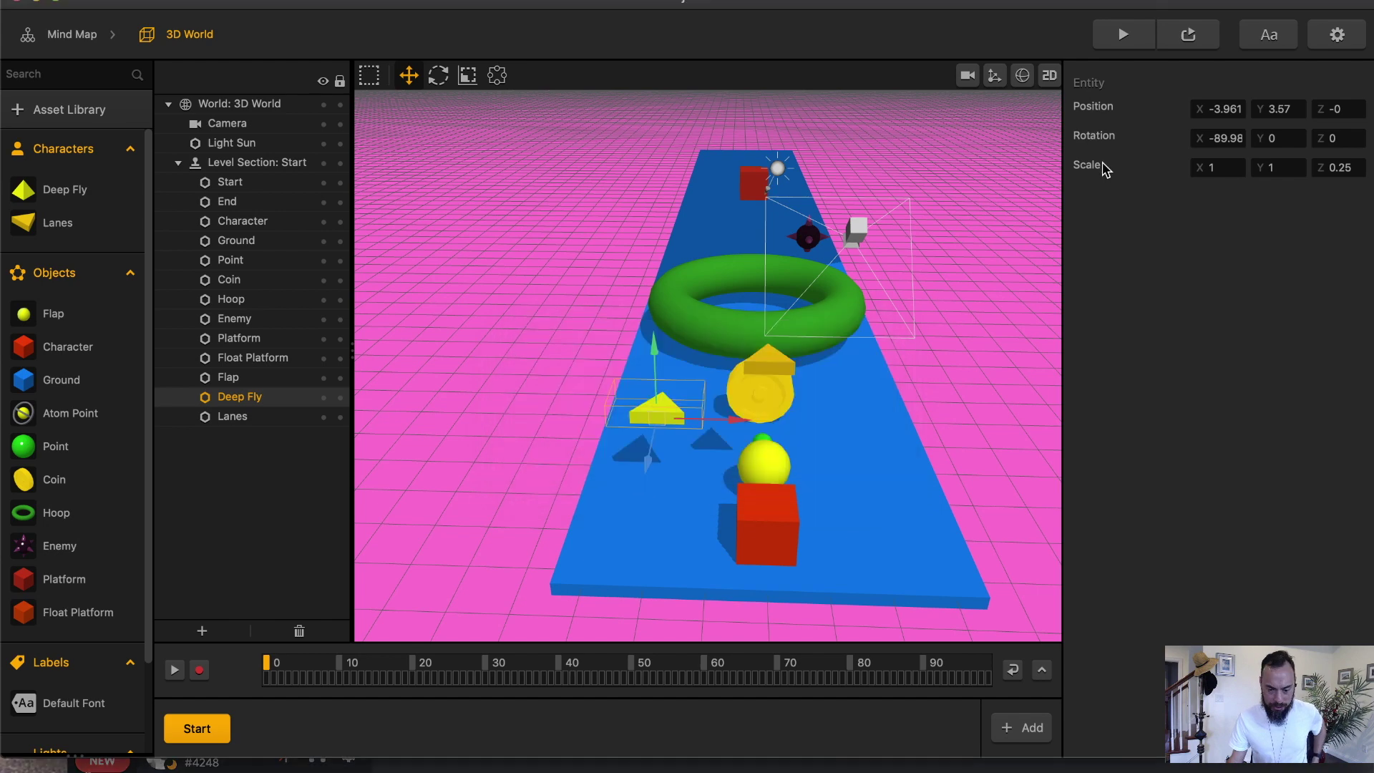
{"action": "left_click", "coordinate": [1123, 35]}
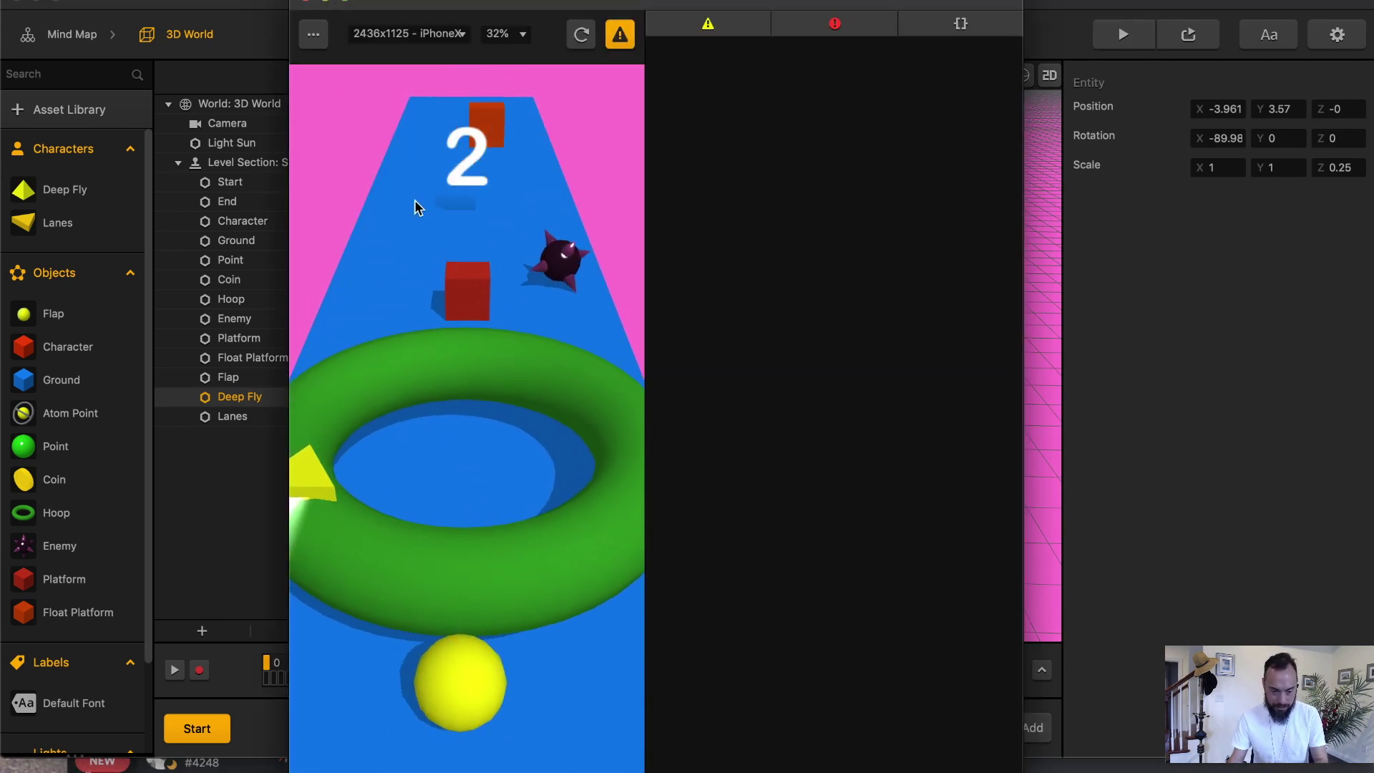
{"action": "left_click", "coordinate": [304, 1]}
Set Speed to -5 on both Lane Move nodes of Lanes, and test the lane switching in a preview.
{"action": "double_click", "coordinate": [77, 222]}
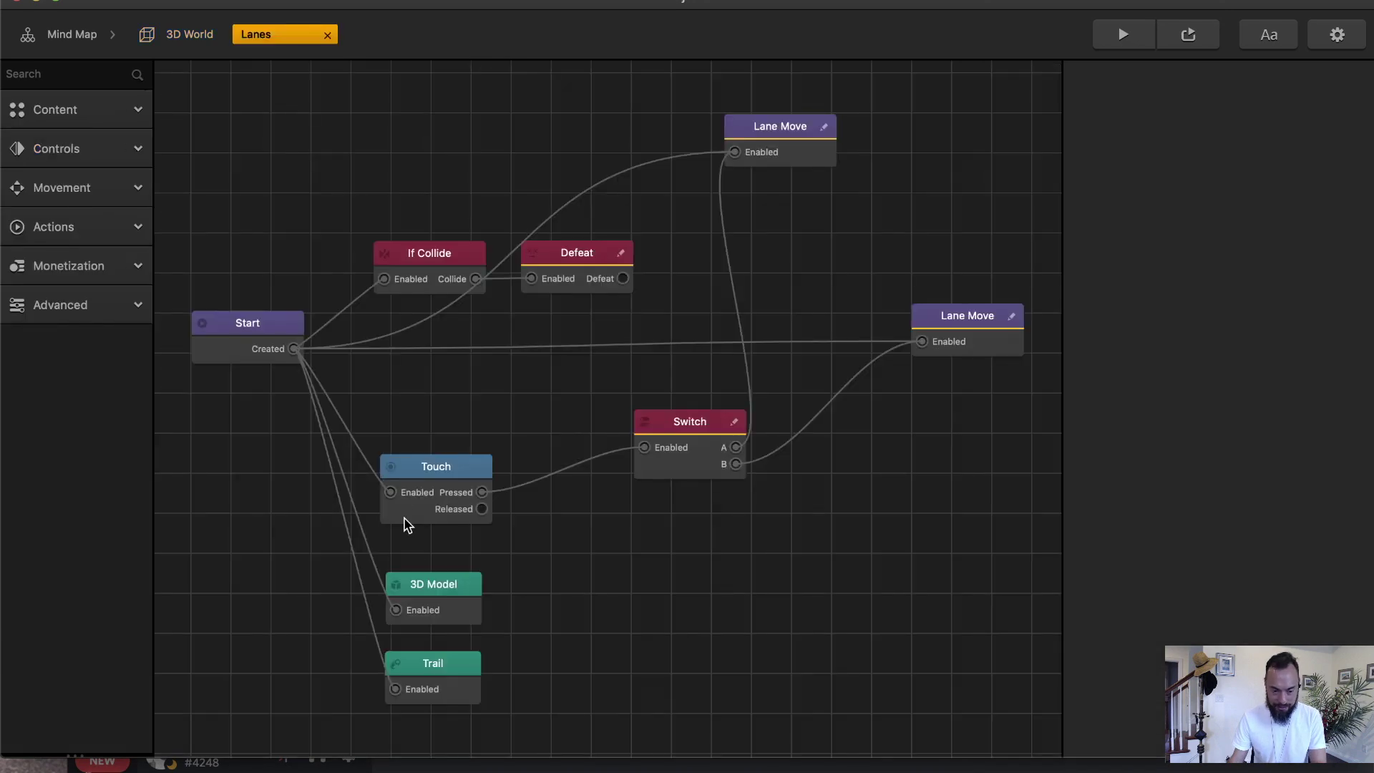
{"action": "left_click", "coordinate": [242, 328]}
{"action": "left_click", "coordinate": [780, 132]}
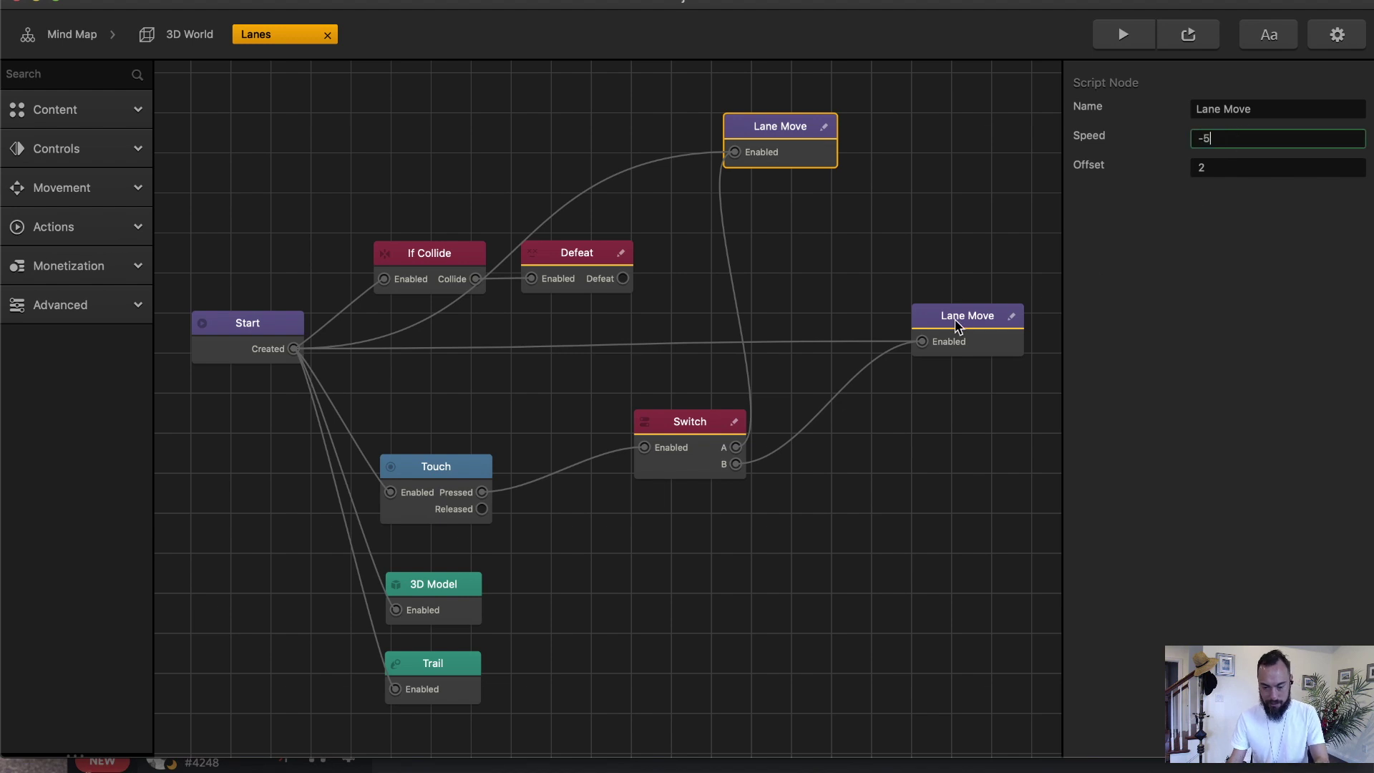
{"action": "left_click", "coordinate": [1123, 35]}
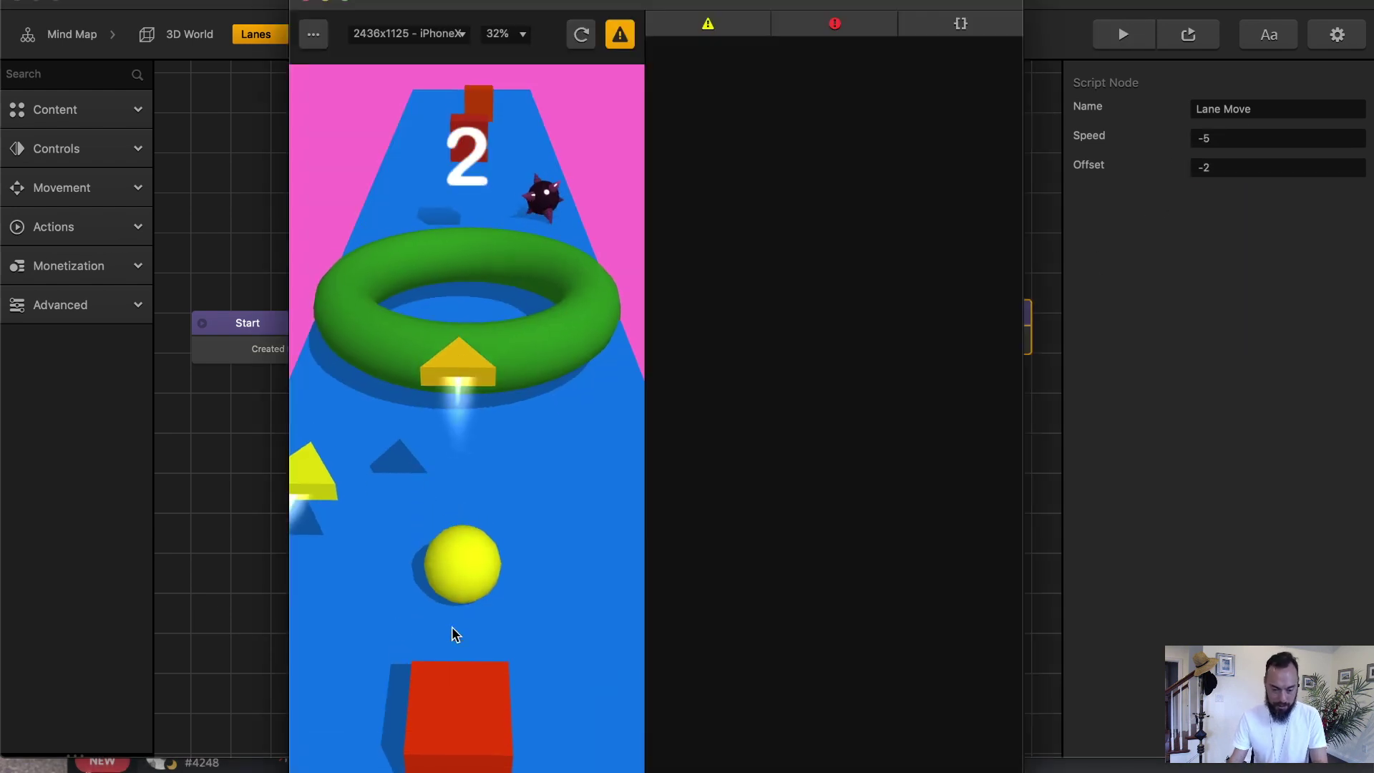
{"action": "left_click", "coordinate": [430, 629]}
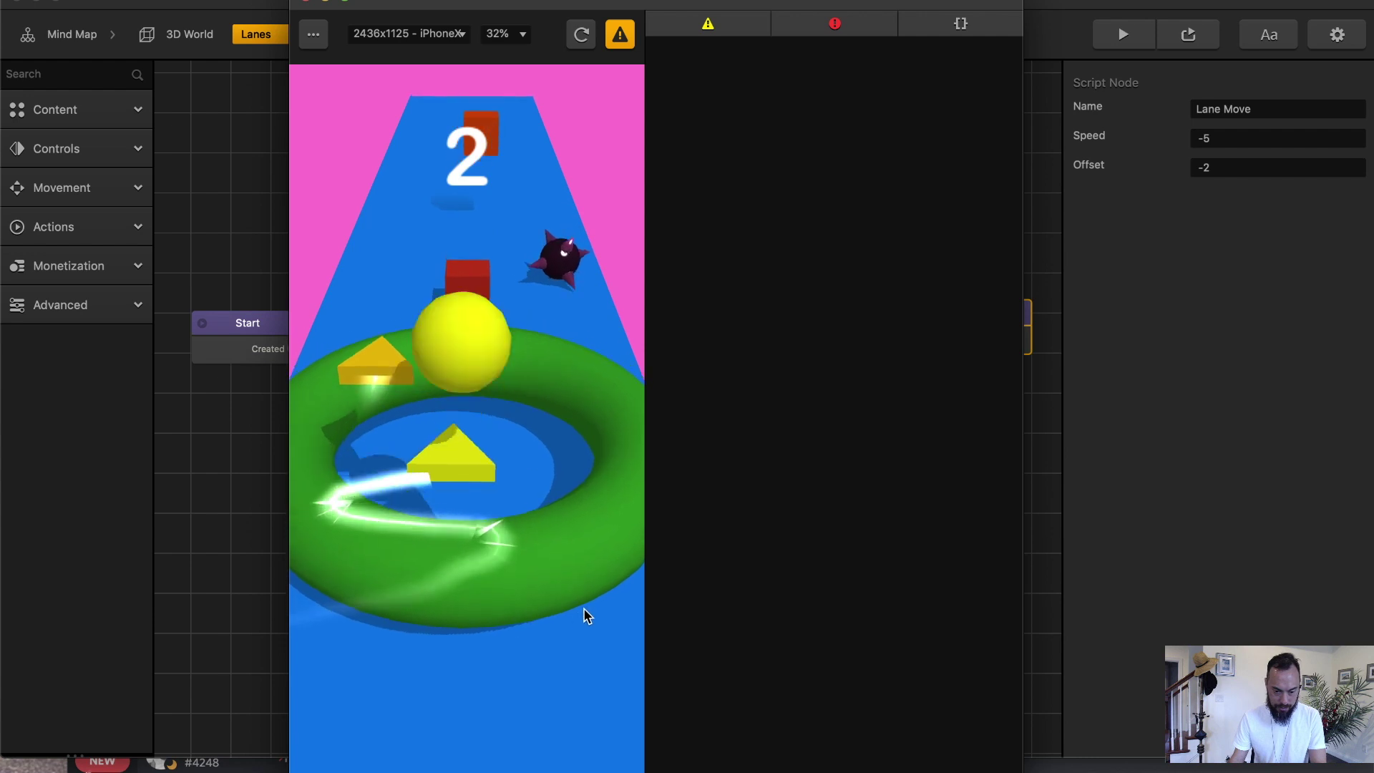
{"action": "left_click", "coordinate": [306, 4]}
Try moving Lanes into the Objects category, check its Touch node, and return Lanes to Characters.
{"action": "left_click", "coordinate": [192, 35]}
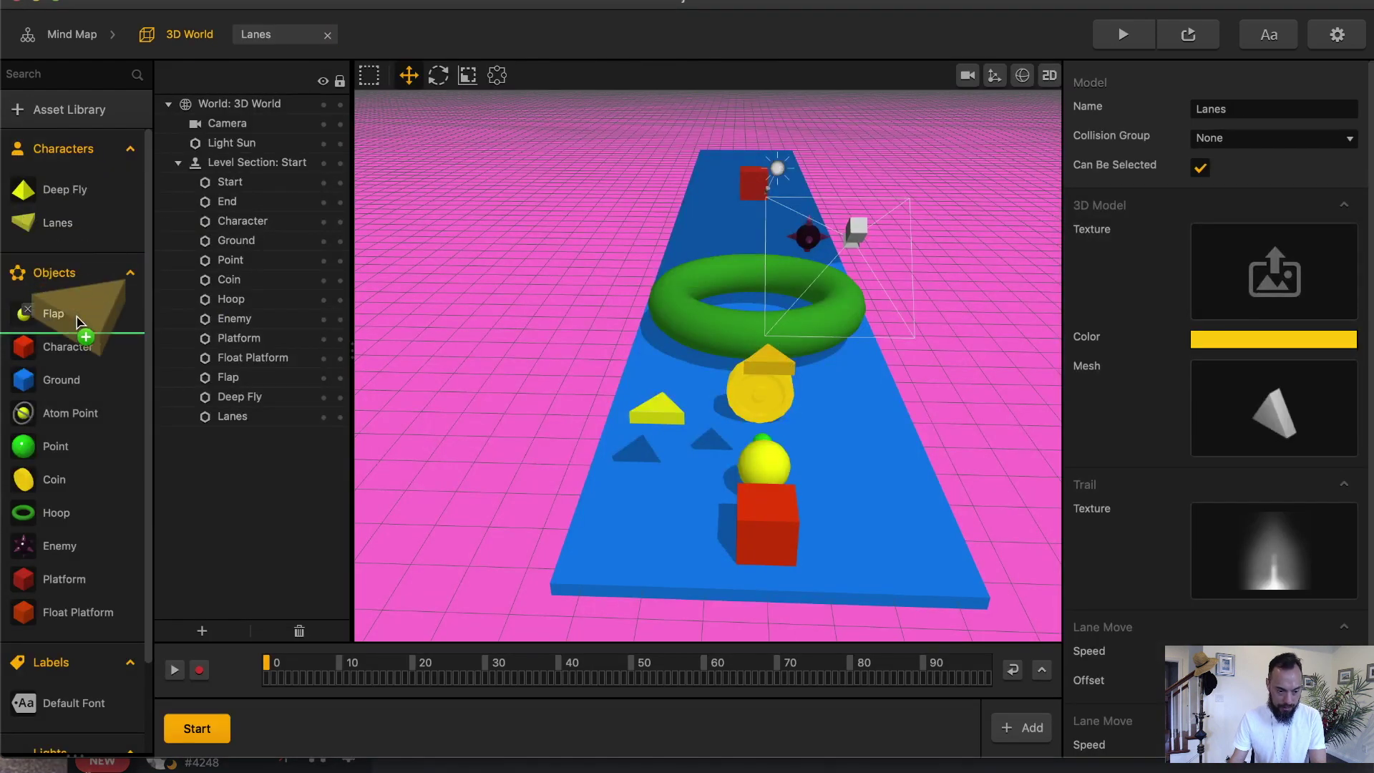
{"action": "left_click_drag", "start_coordinate": [79, 322], "coordinate": [114, 414]}
{"action": "double_click", "coordinate": [89, 607]}
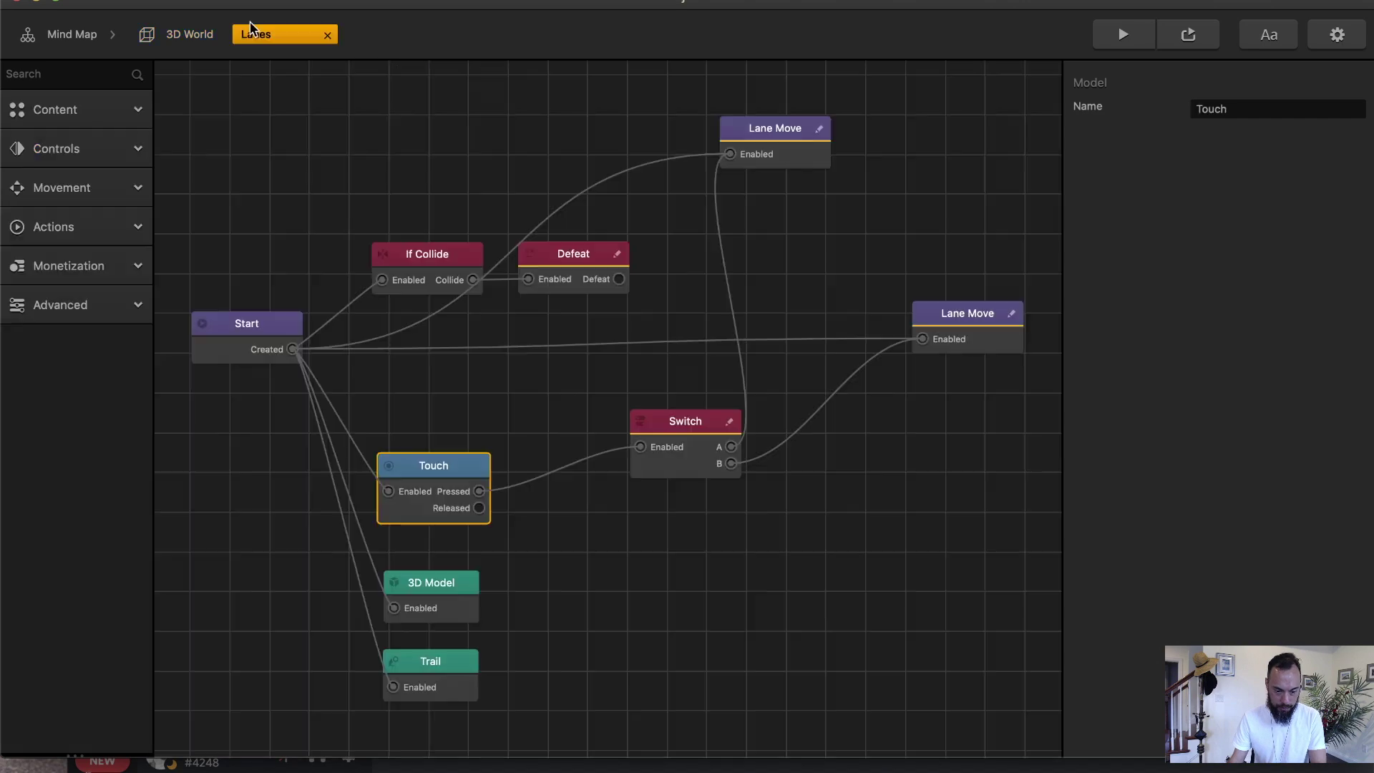
{"action": "left_click", "coordinate": [198, 35]}
{"action": "left_click_drag", "start_coordinate": [80, 309], "coordinate": [79, 213]}
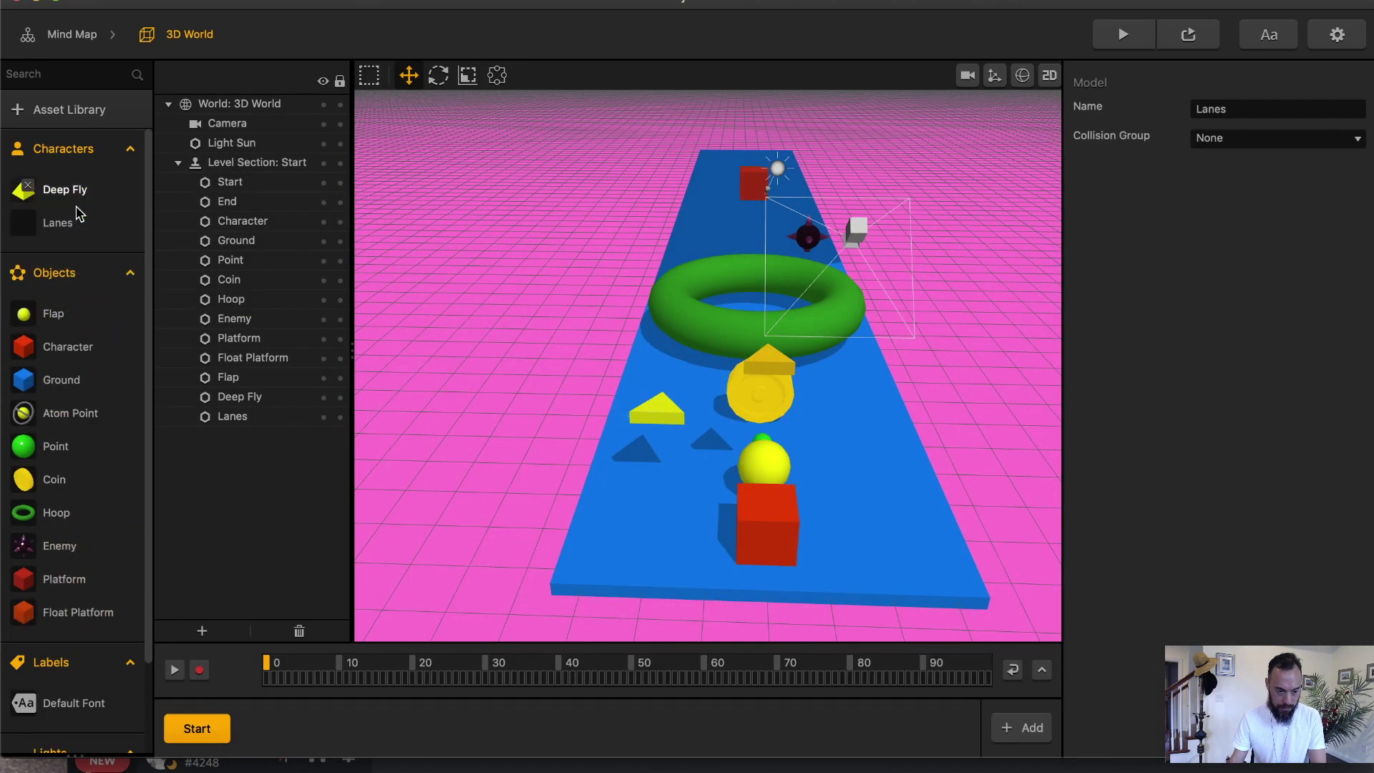
Disconnect the Touch Move node from Start in Deep Fly's node map, and move Deep Fly into the Objects category.
{"action": "double_click", "coordinate": [76, 194]}
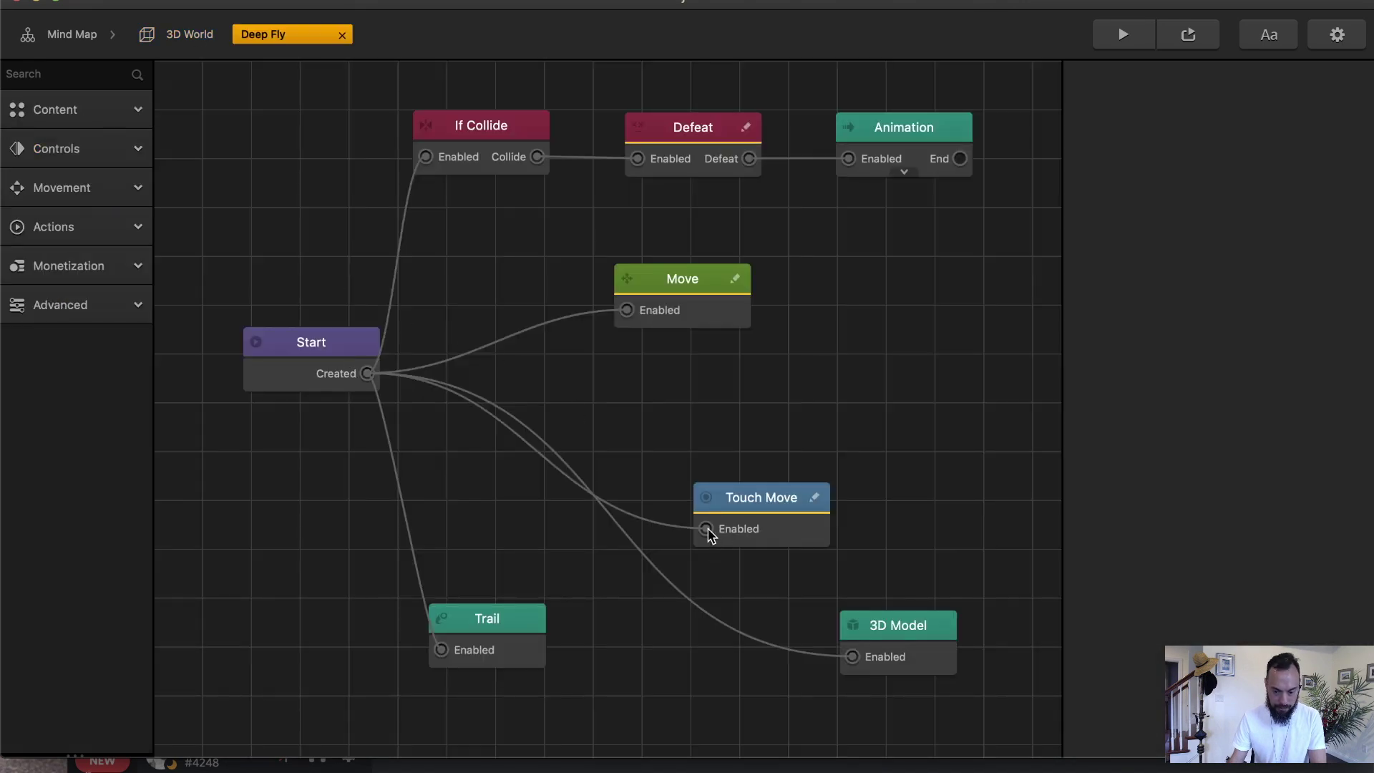
{"action": "left_click_drag", "start_coordinate": [707, 530], "coordinate": [619, 439]}
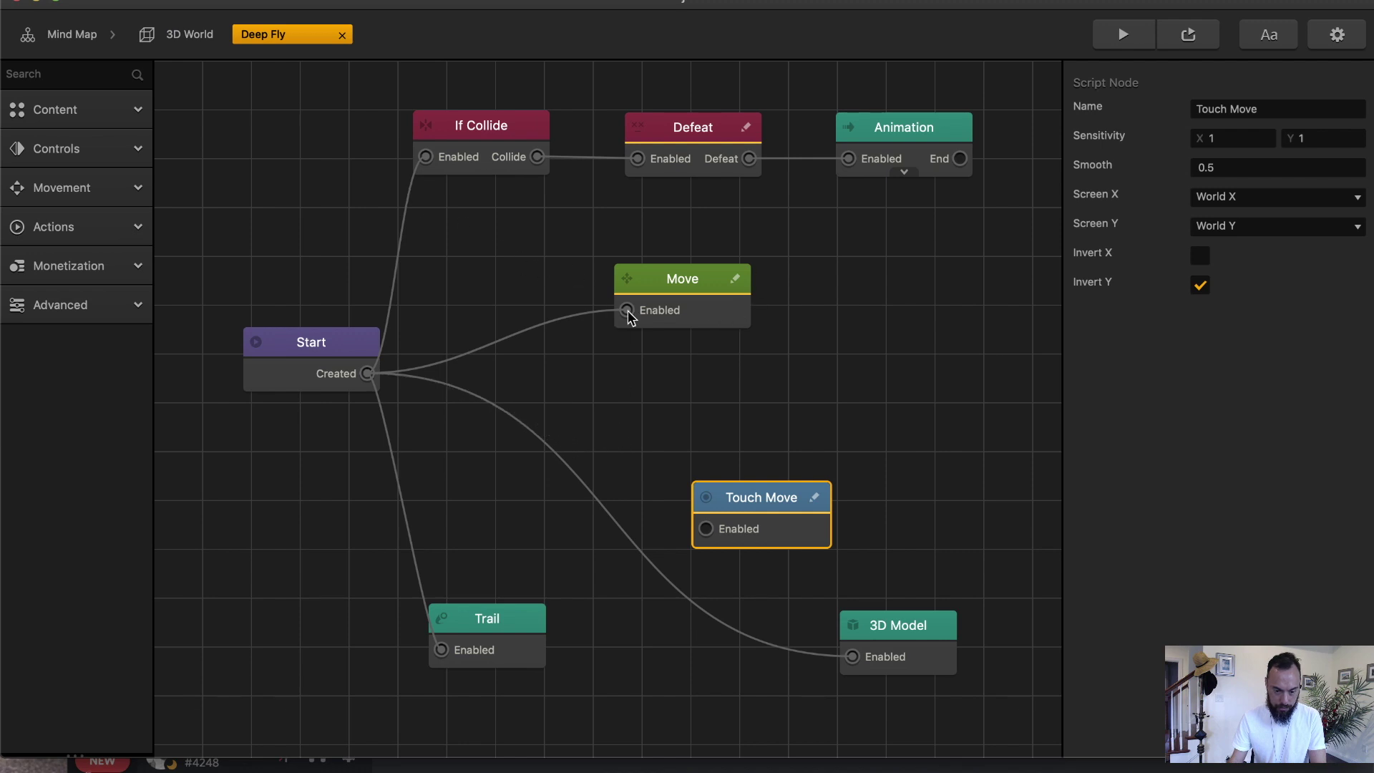
{"action": "left_click", "coordinate": [189, 34]}
{"action": "left_click_drag", "start_coordinate": [74, 200], "coordinate": [67, 240]}
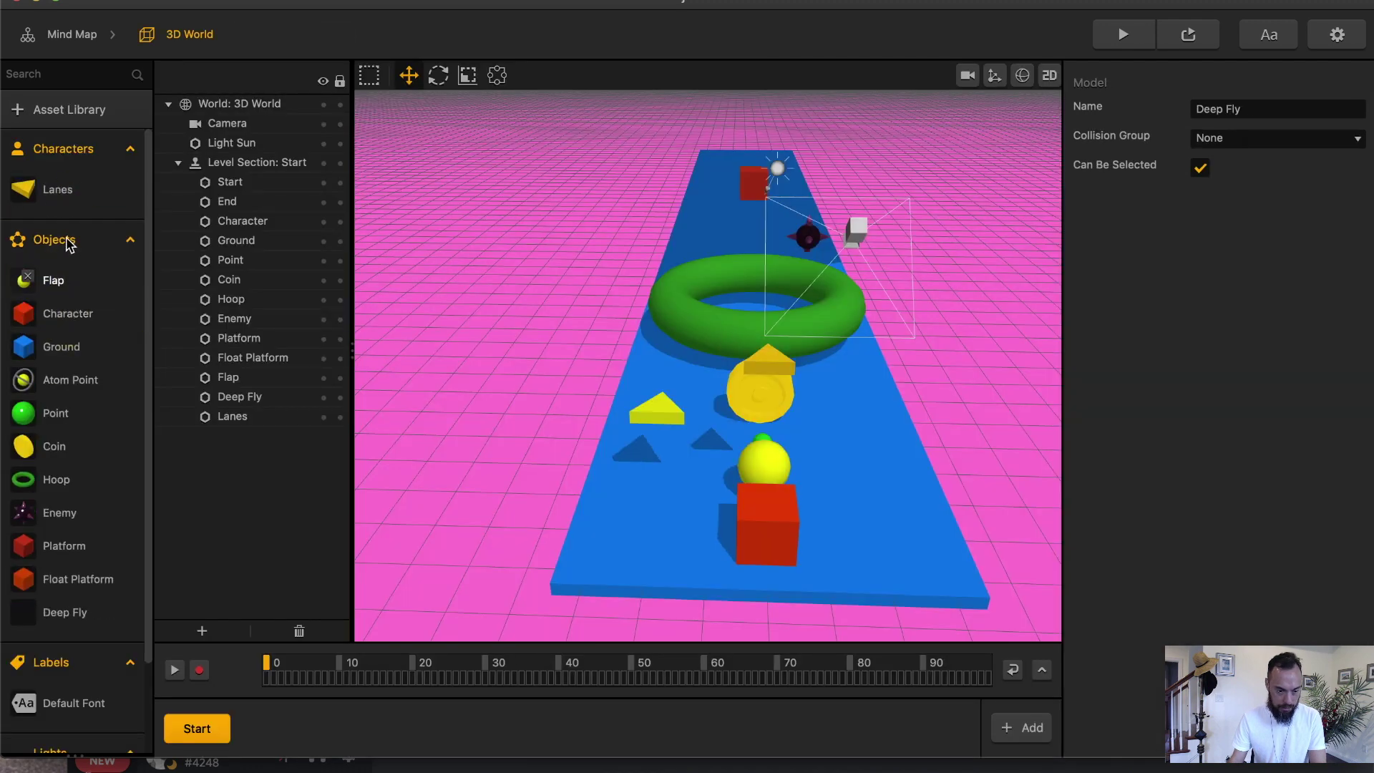
Preview the game, switching the Lanes character repeatedly between its two lanes past the enemy and platforms.
{"action": "left_click", "coordinate": [1121, 36]}
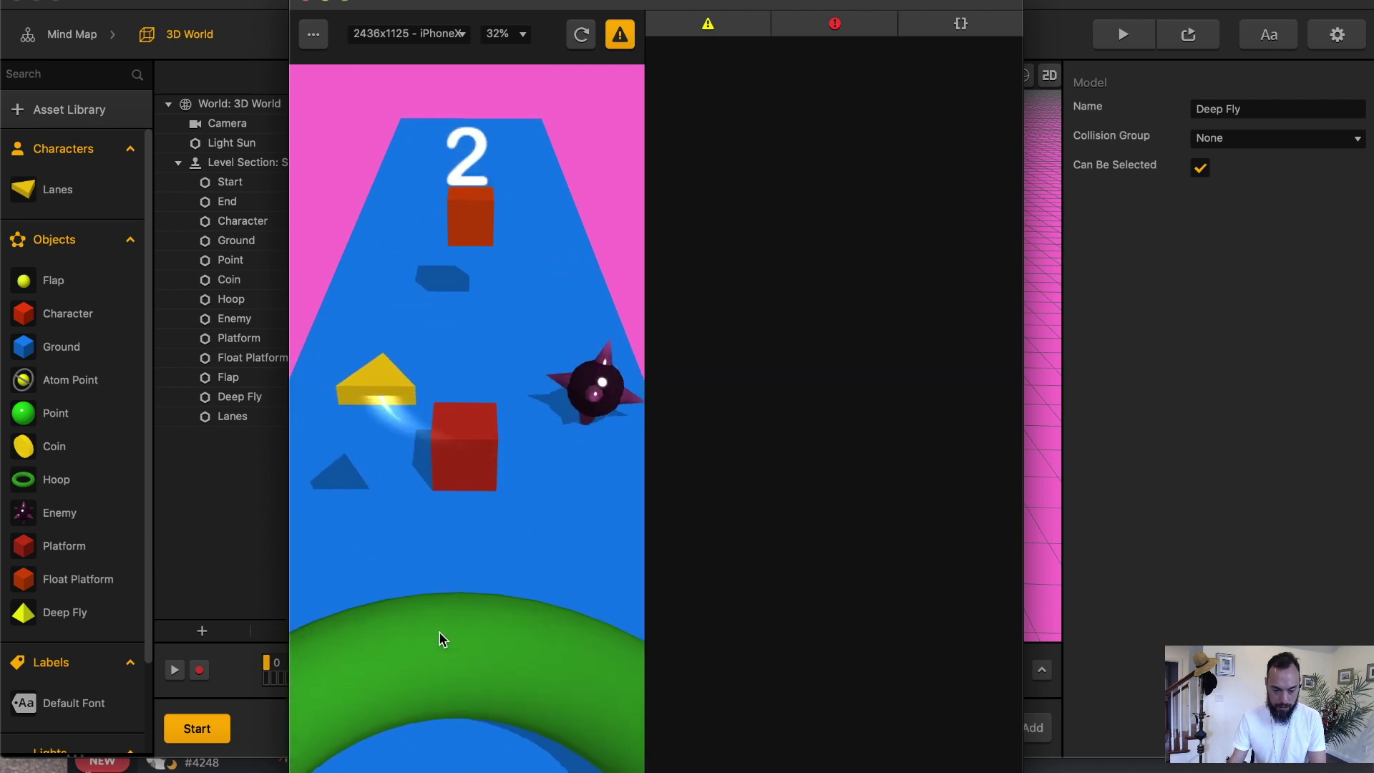
{"action": "key", "text": "Left"}
{"action": "key", "text": "Right"}
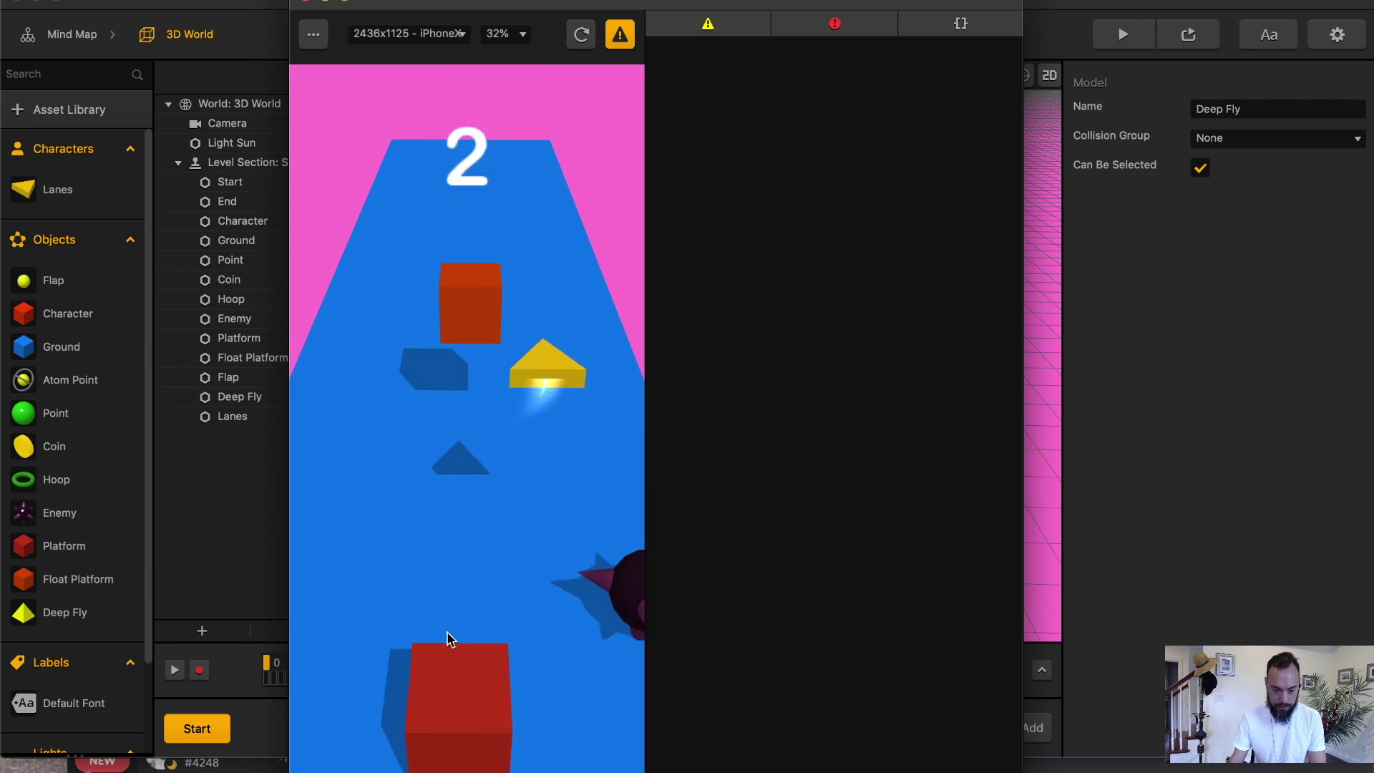
{"action": "key", "text": "Left"}
{"action": "key", "text": "Right"}
{"action": "key", "text": "Right"}
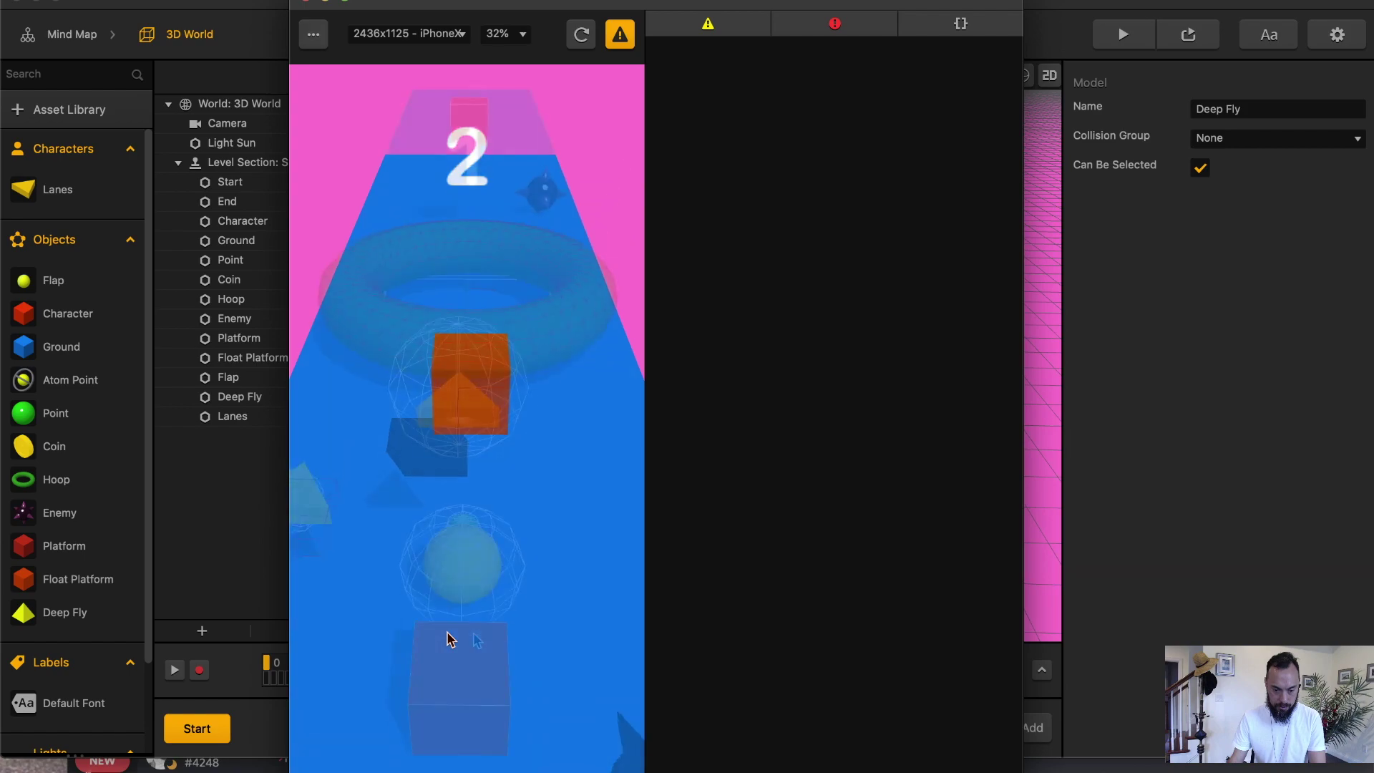